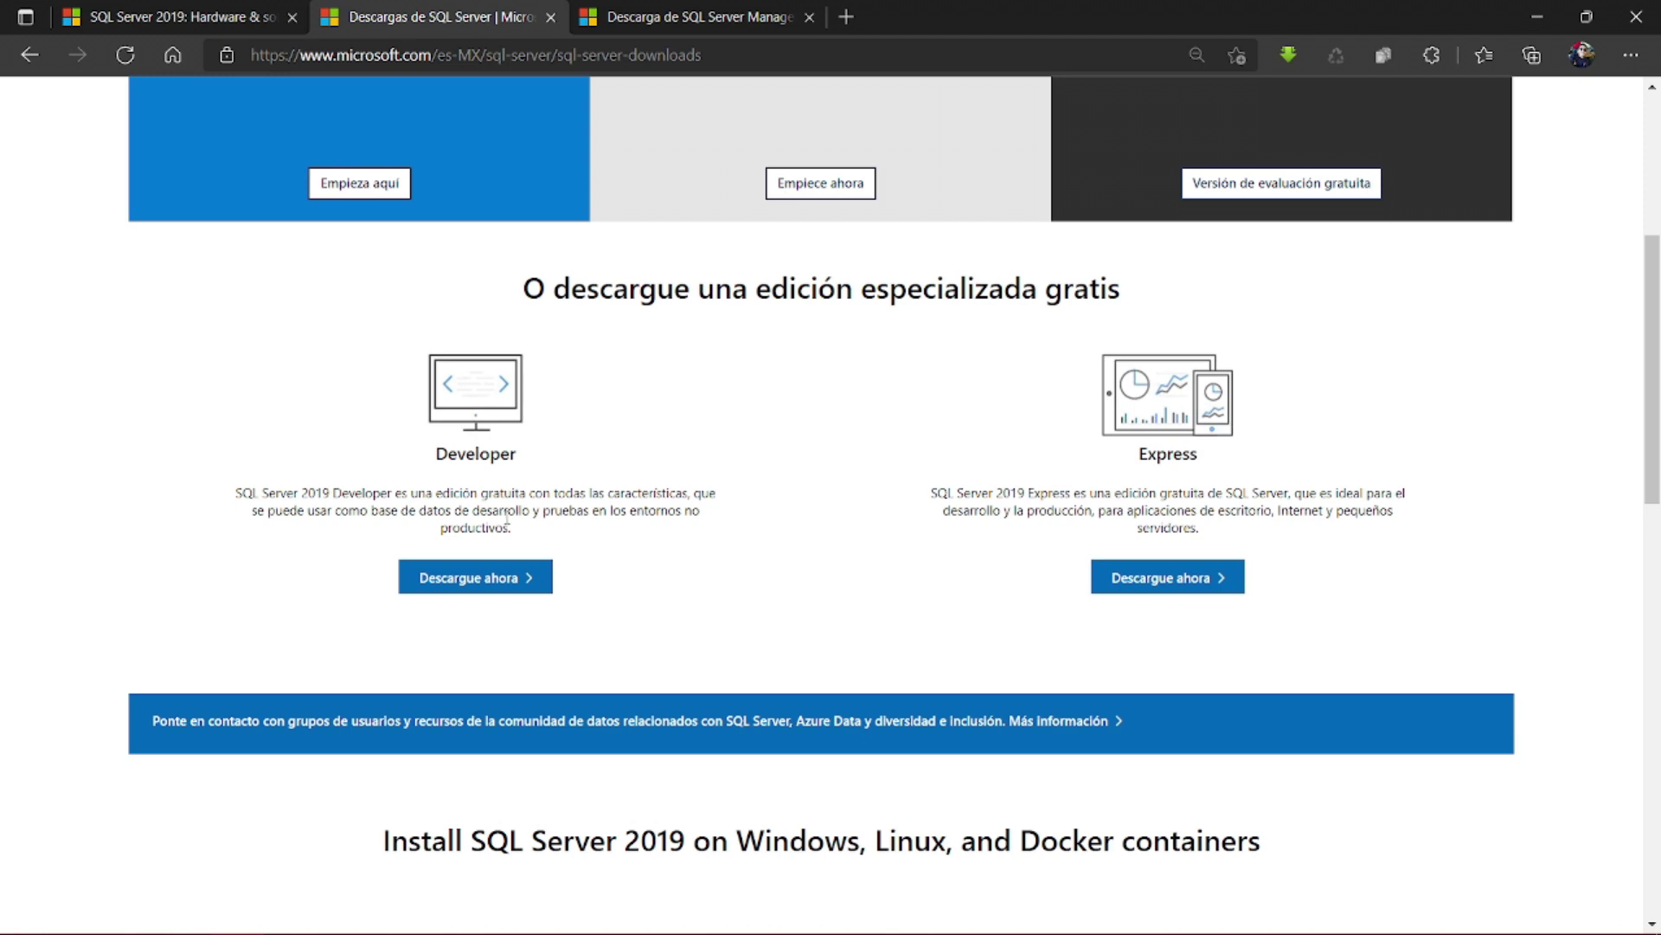
- Download the free Developer edition installer and run SQL2019-SSEI-Dev as administrator
click(485, 597)
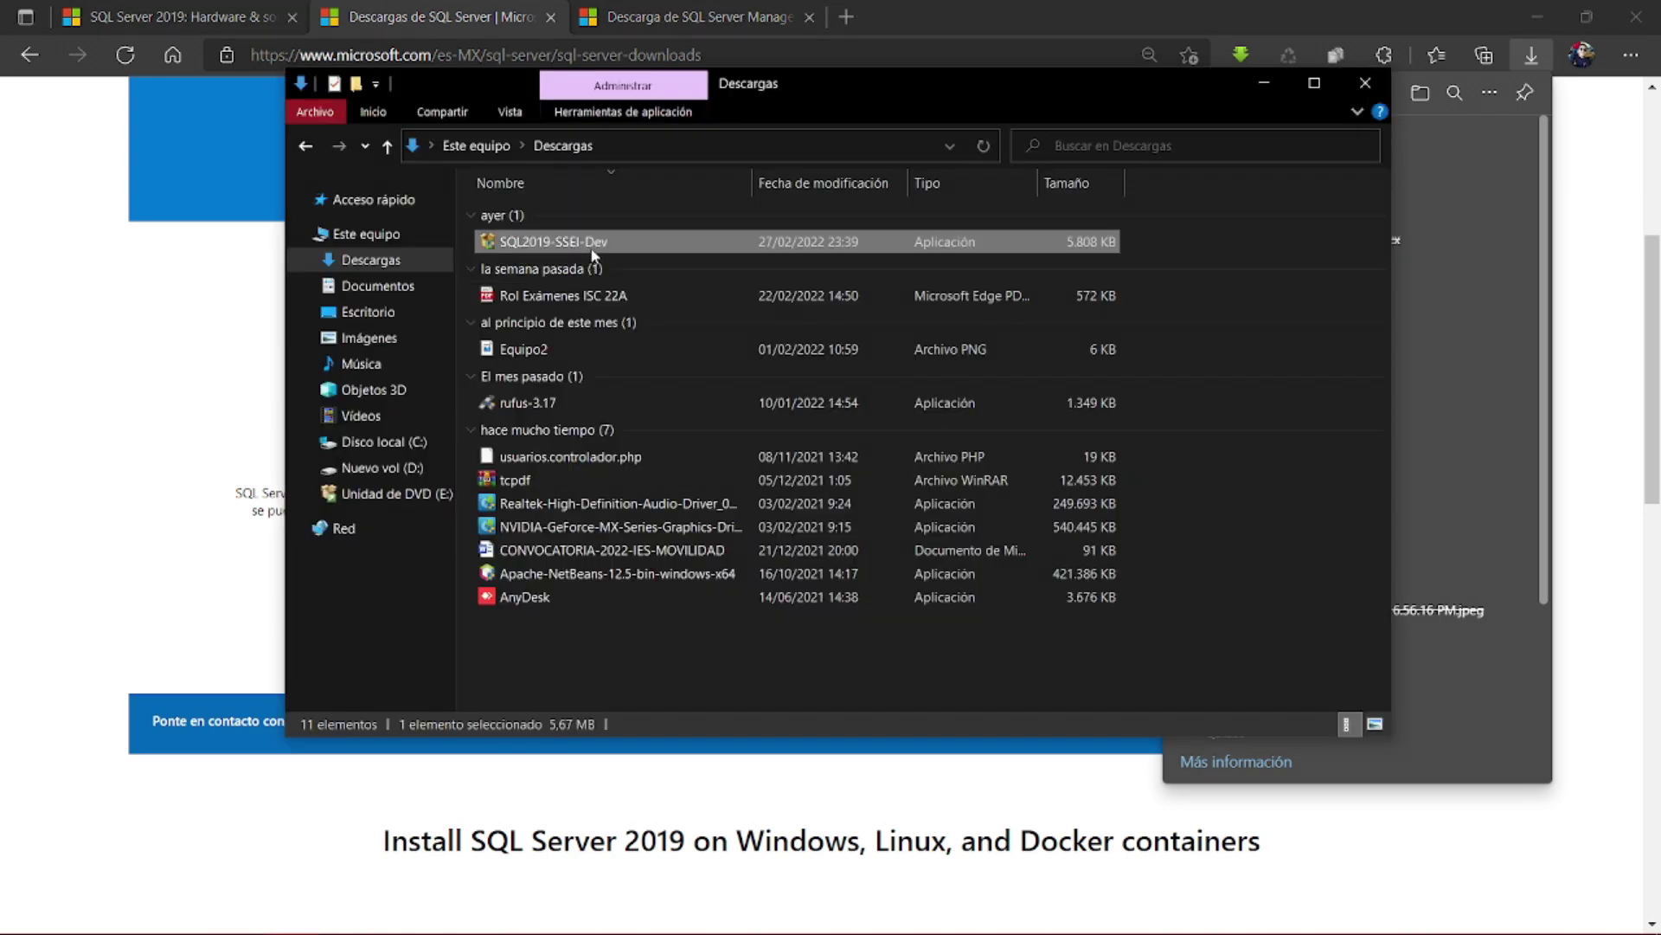
double_click(571, 244)
right_click(571, 245)
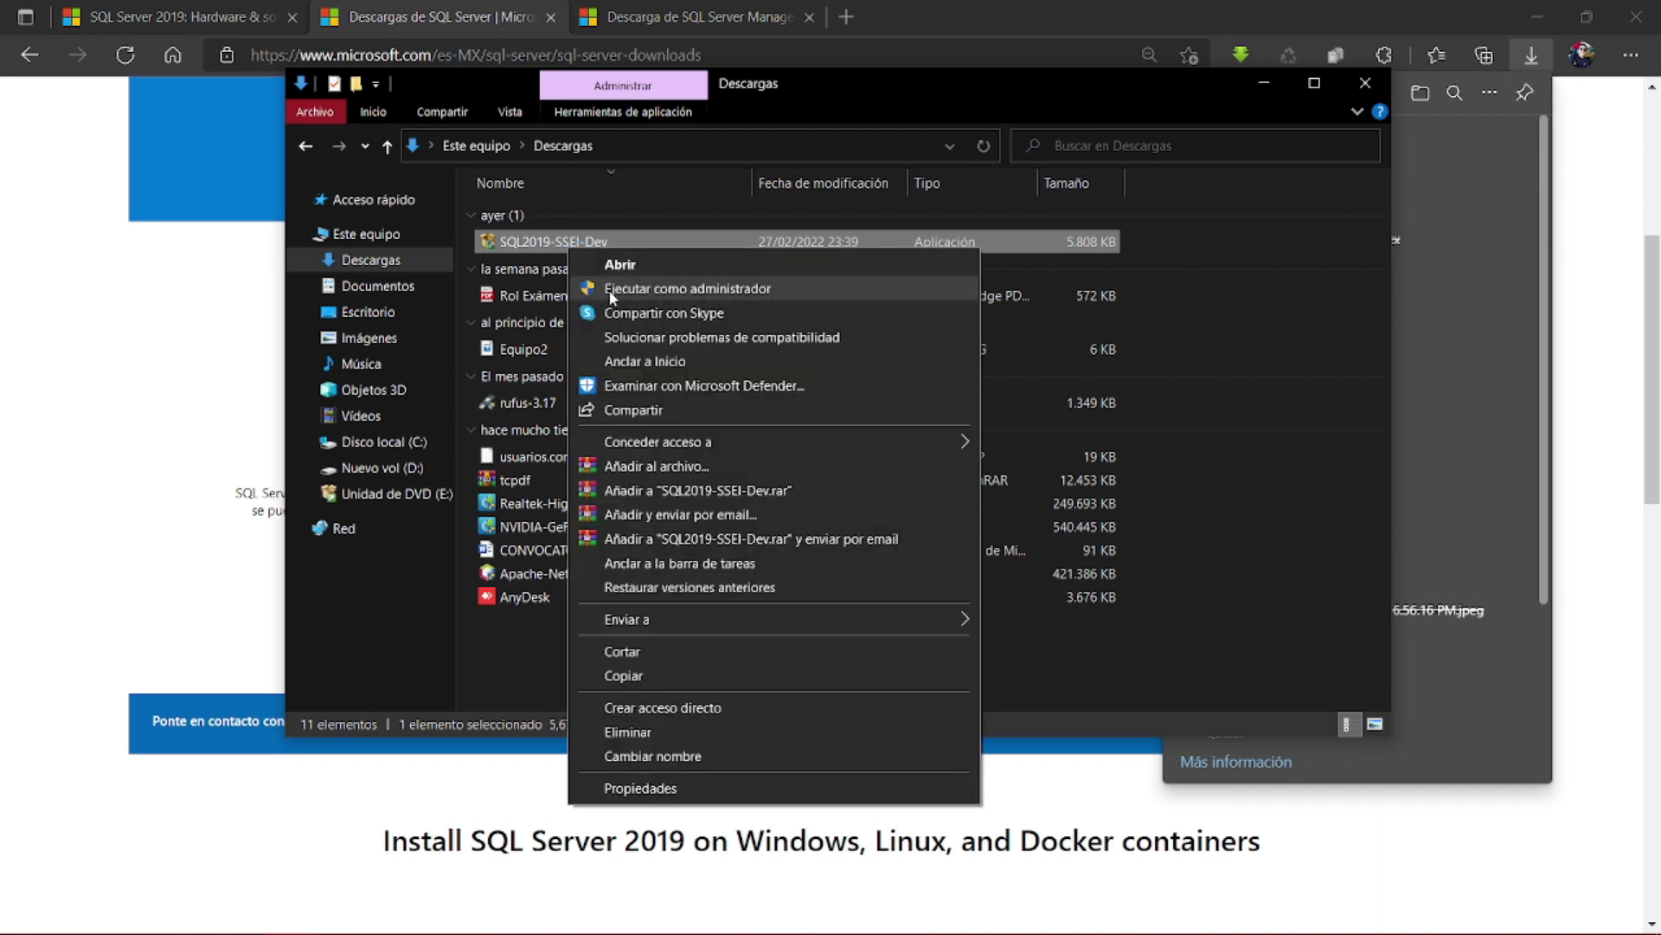
click(611, 289)
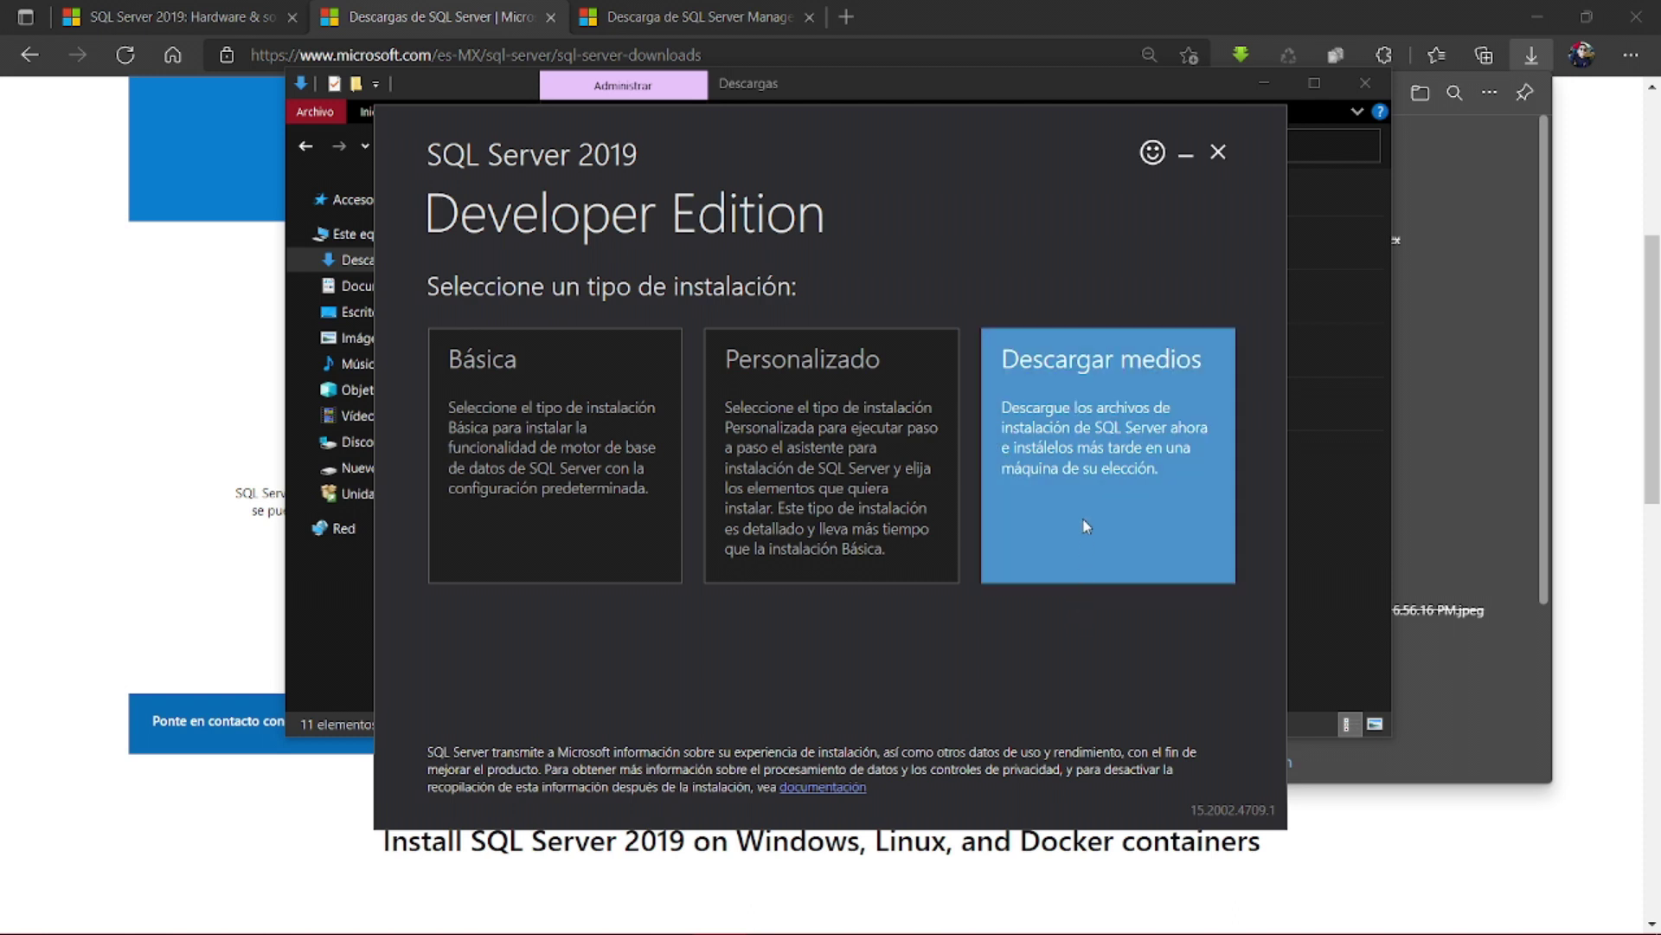
- Choose 'Descargar medios' in the installer and bring back the Descargas Explorer window
click(1087, 527)
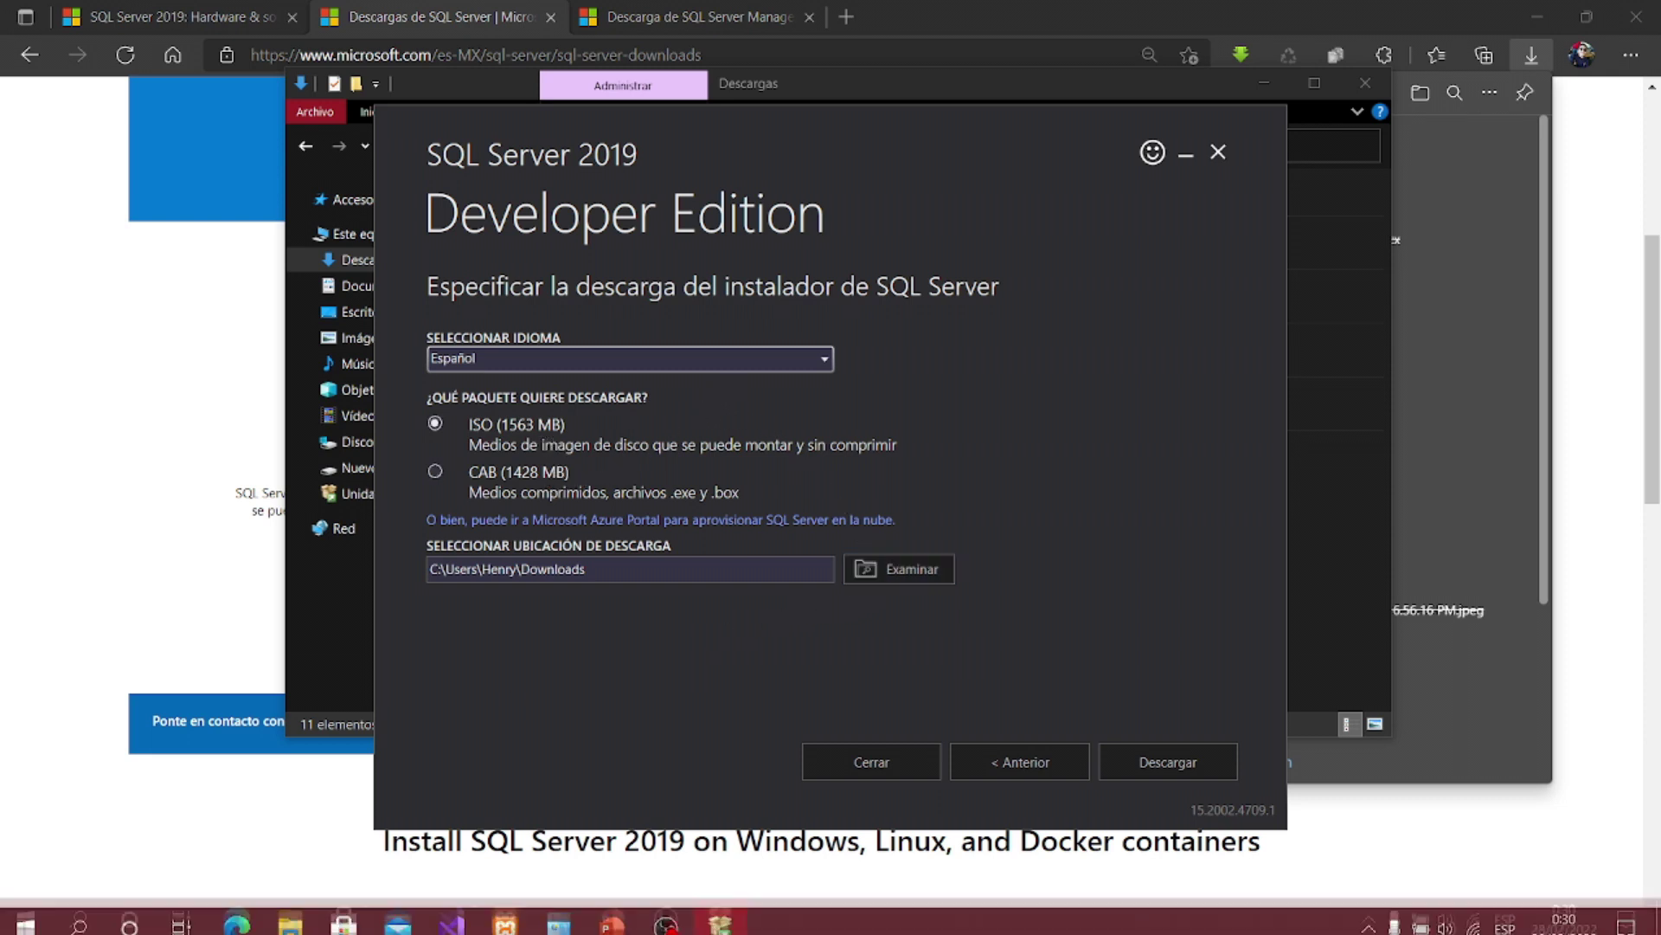
click(286, 929)
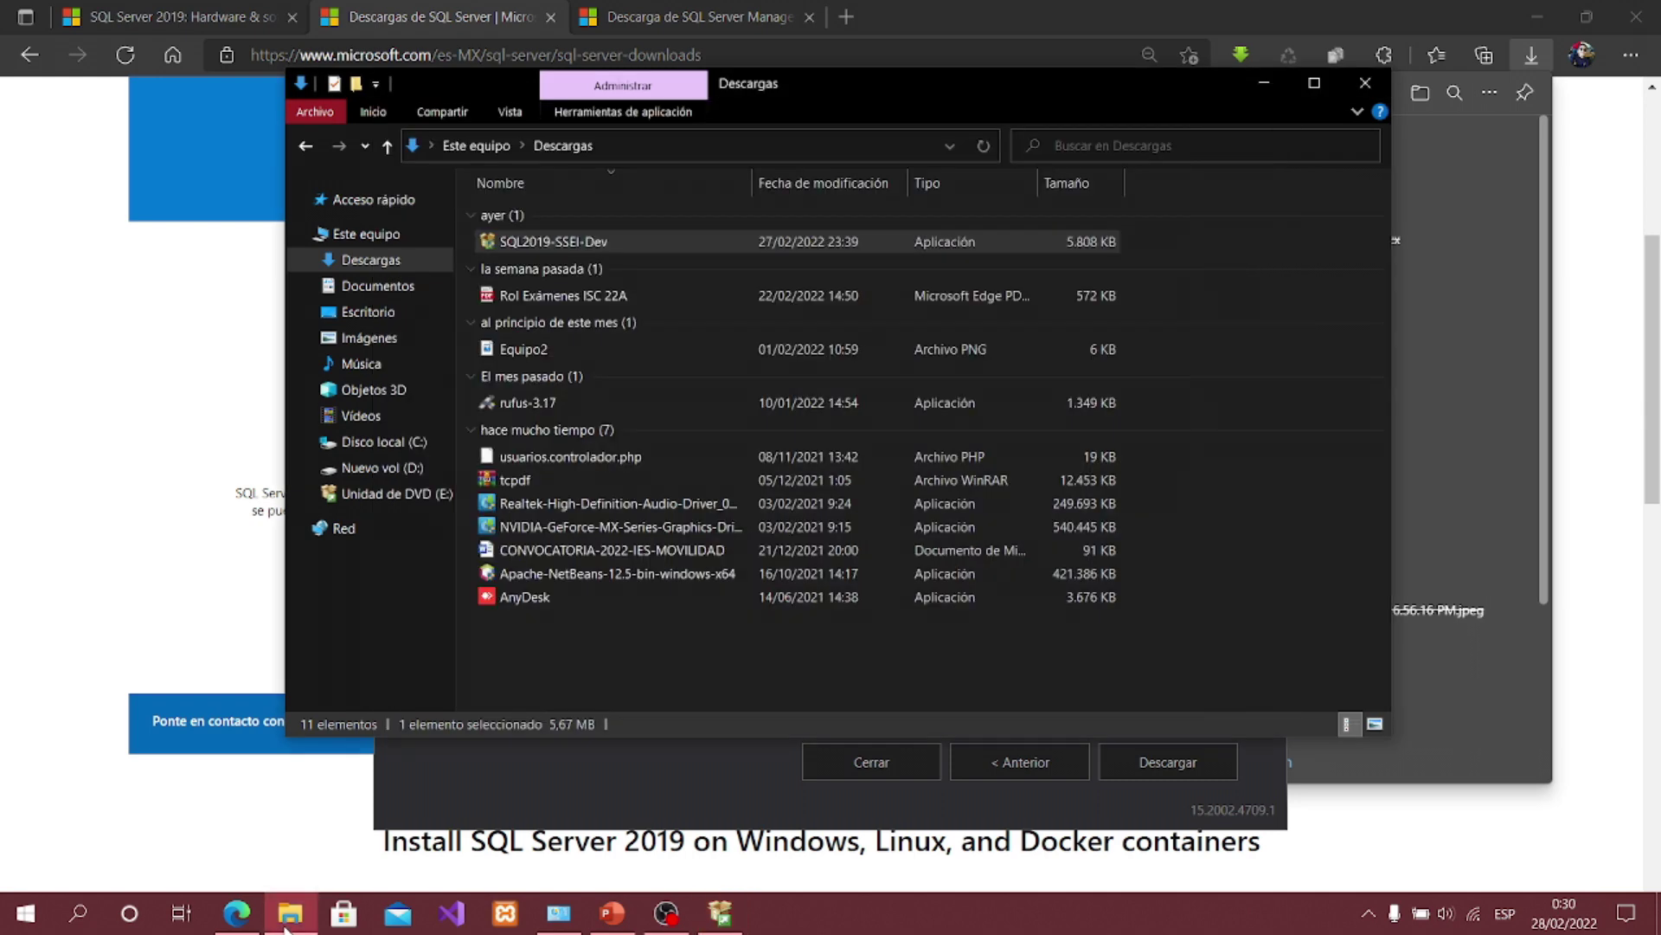
click(287, 927)
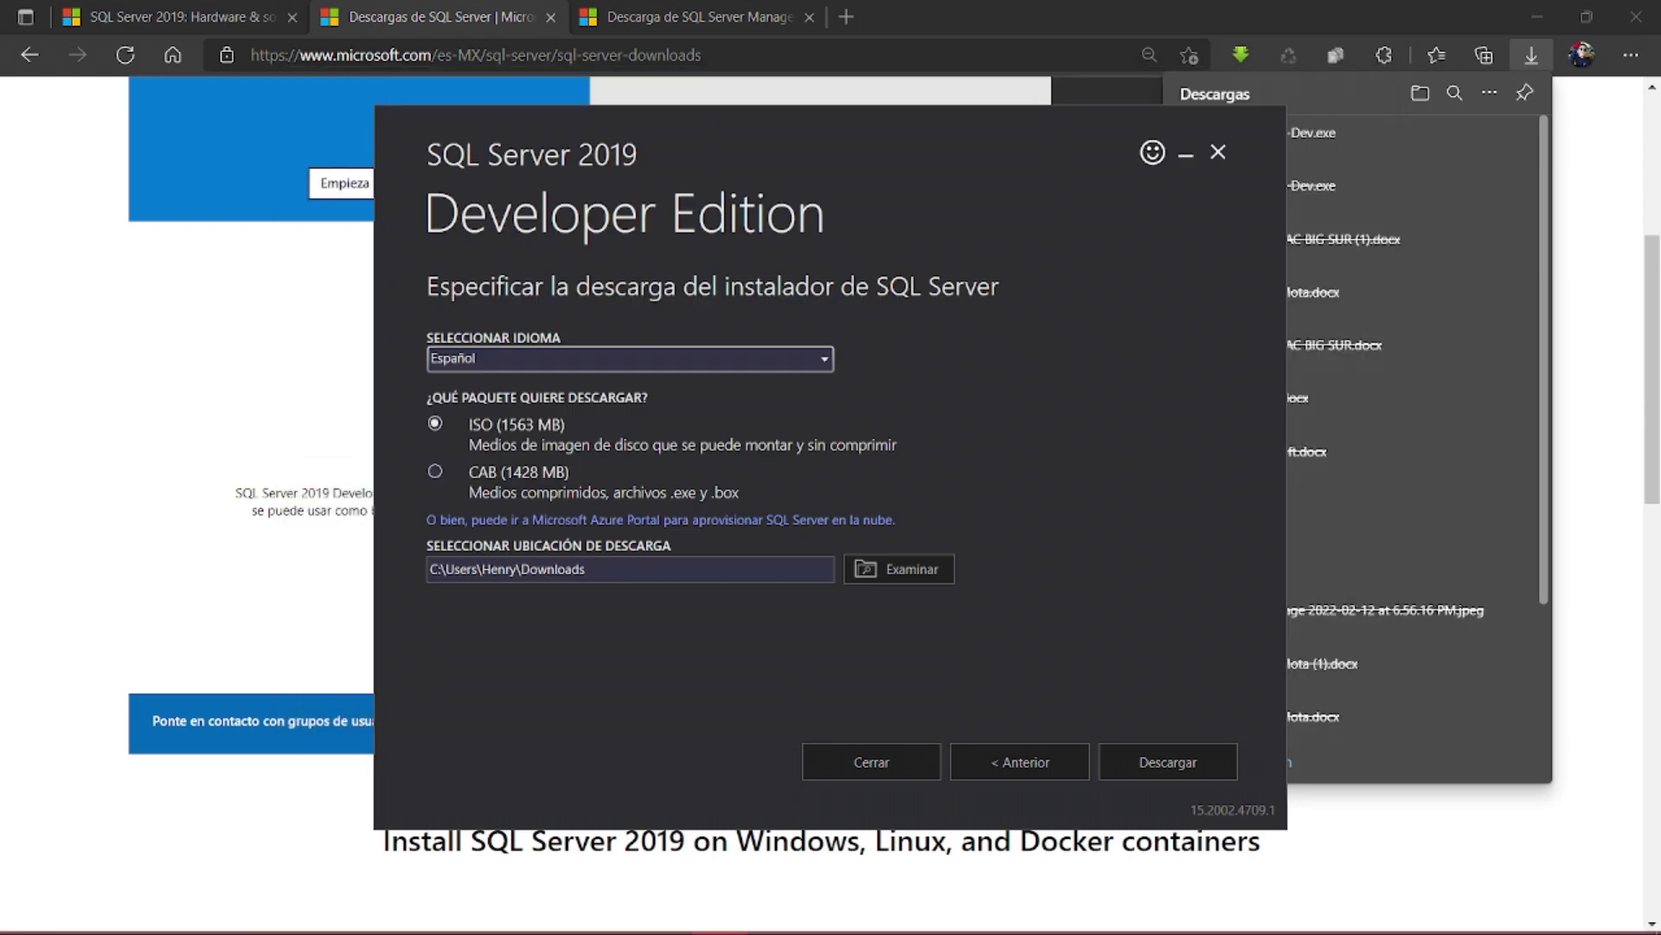
click(294, 805)
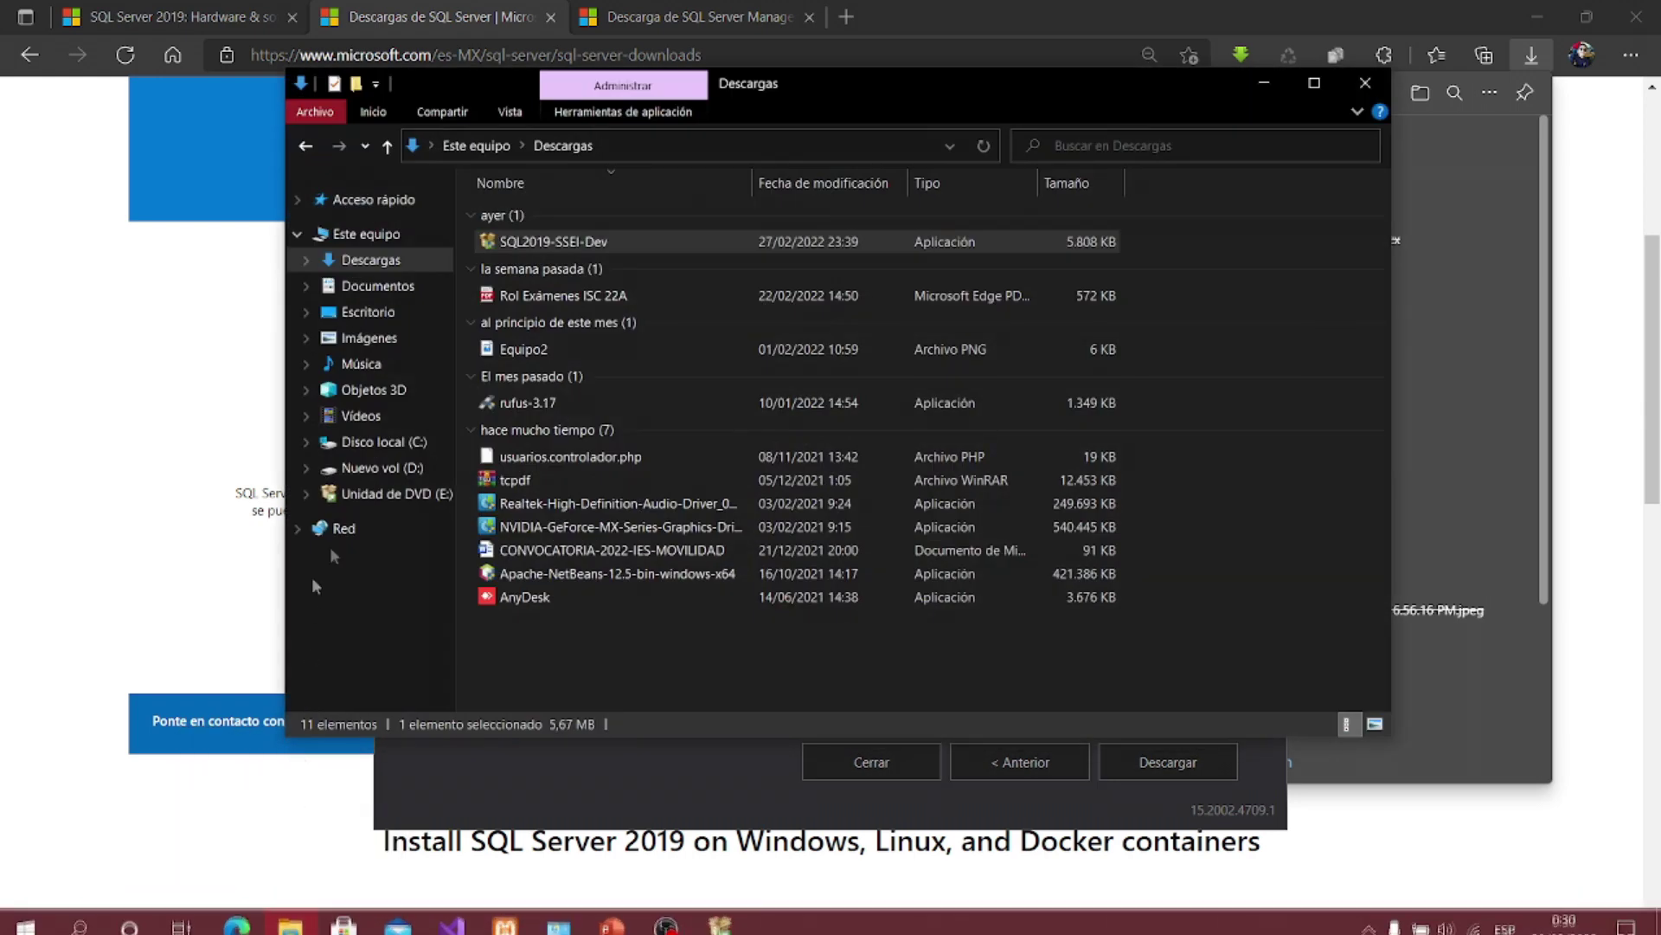
- Locate the Microsoft SQL Server 2019 folder on drive D:, then minimize Explorer
click(402, 230)
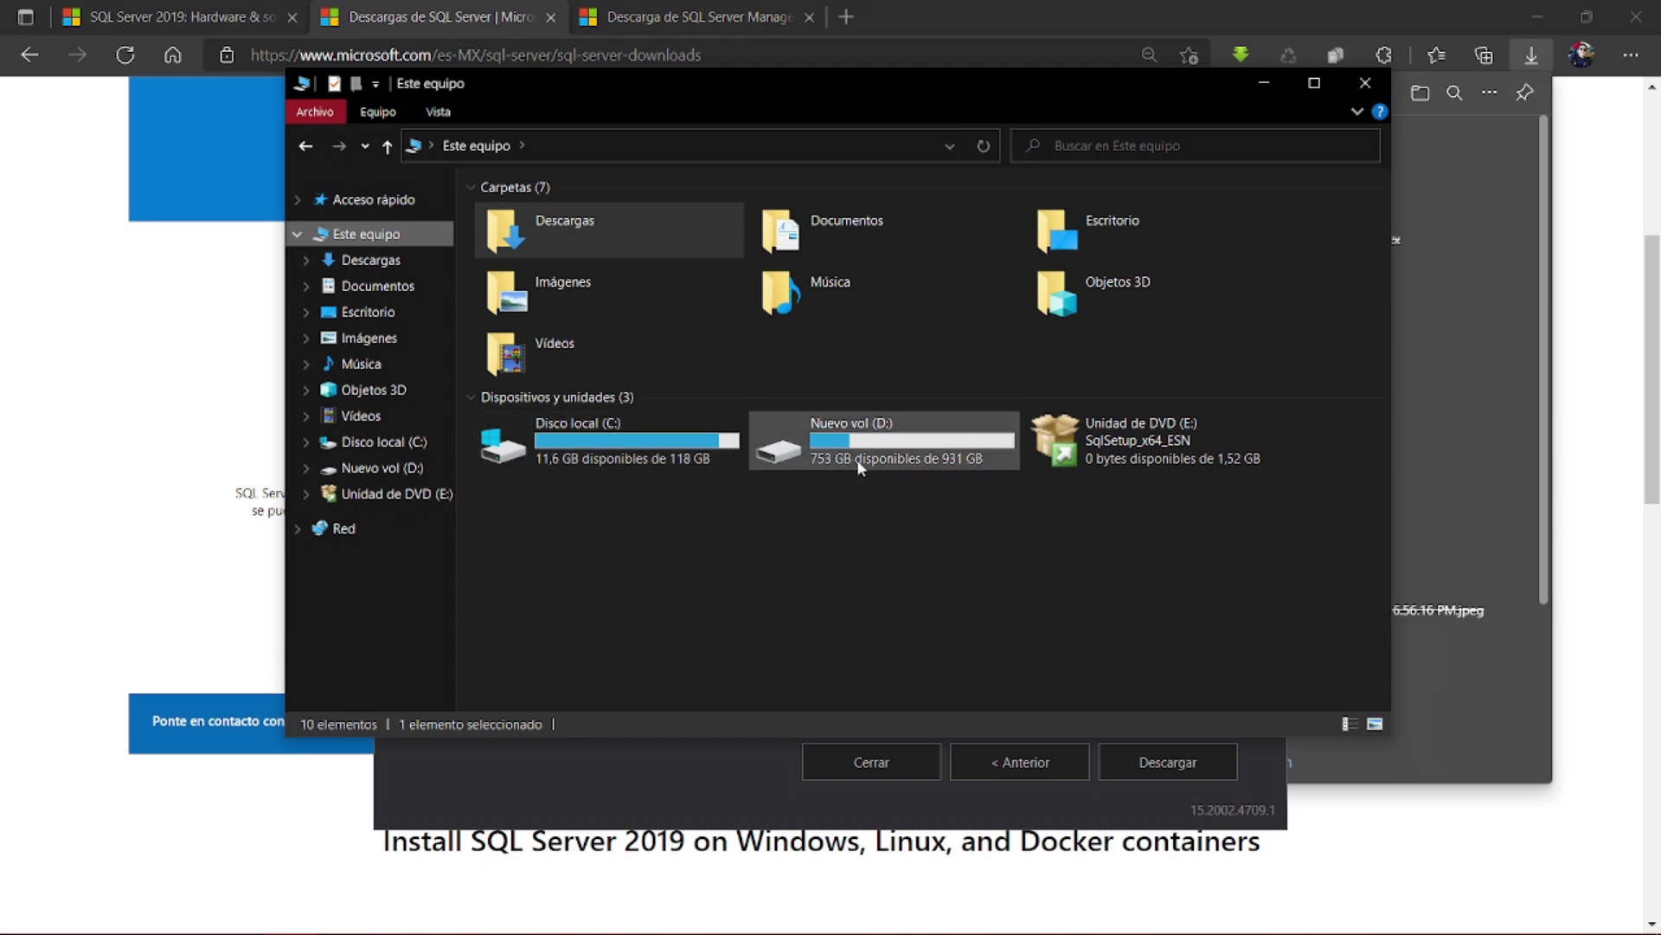
double_click(908, 450)
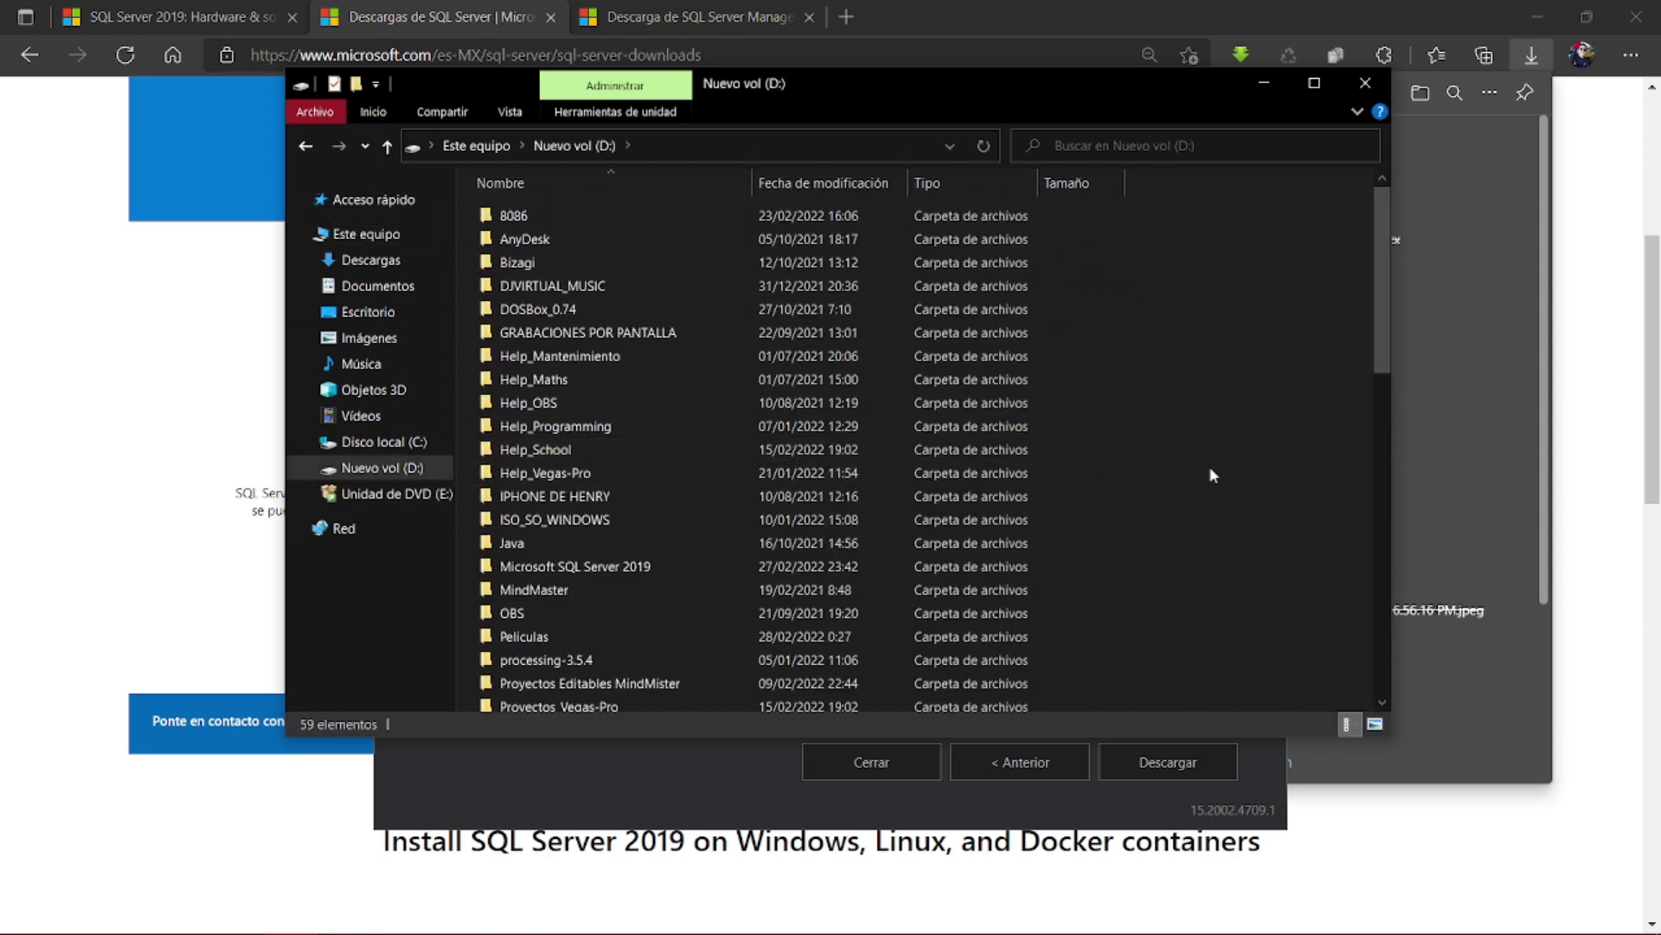
right_click(1197, 498)
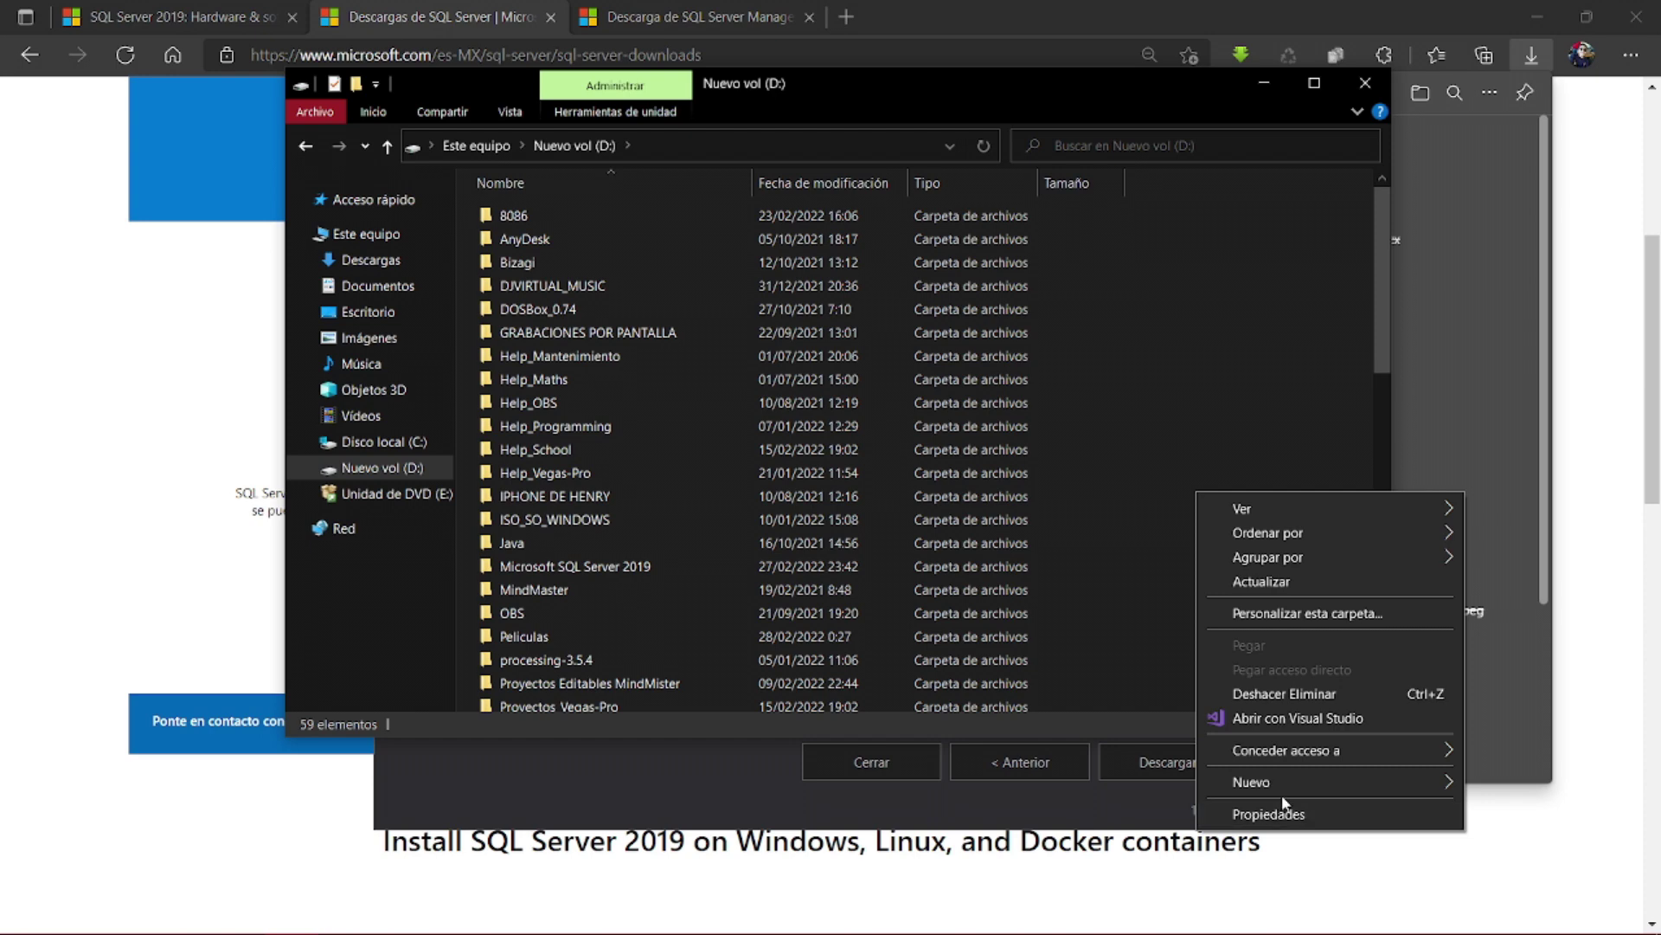
click(1140, 617)
scroll(1140, 617, down, 1)
scroll(1140, 614, down, 2)
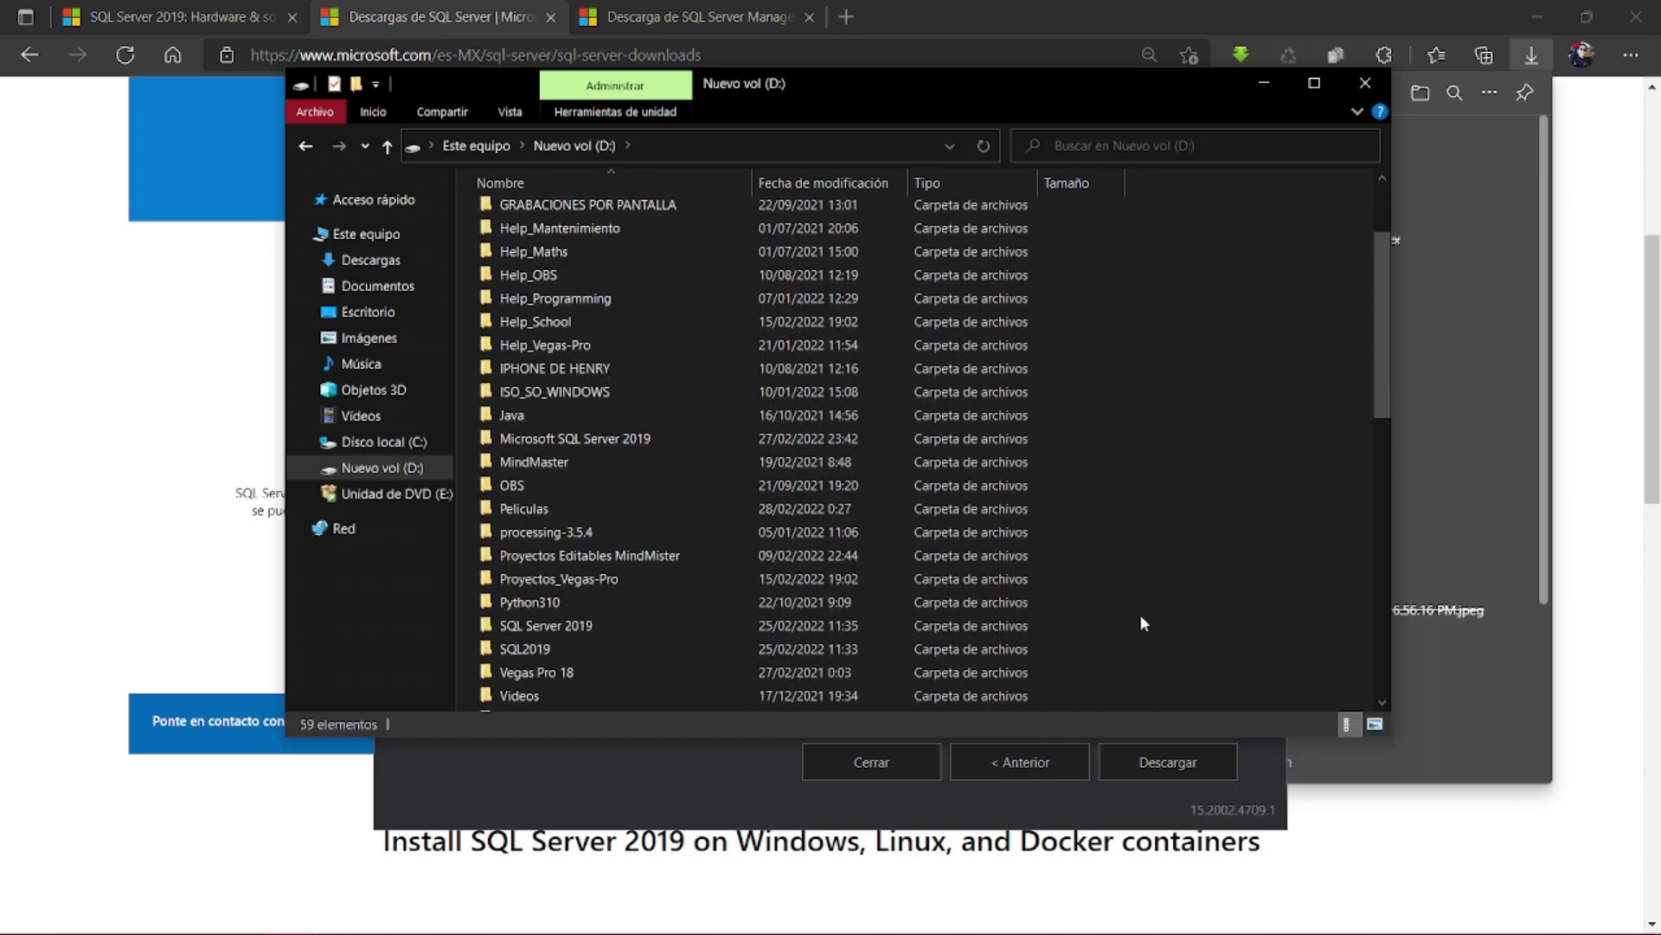
click(611, 441)
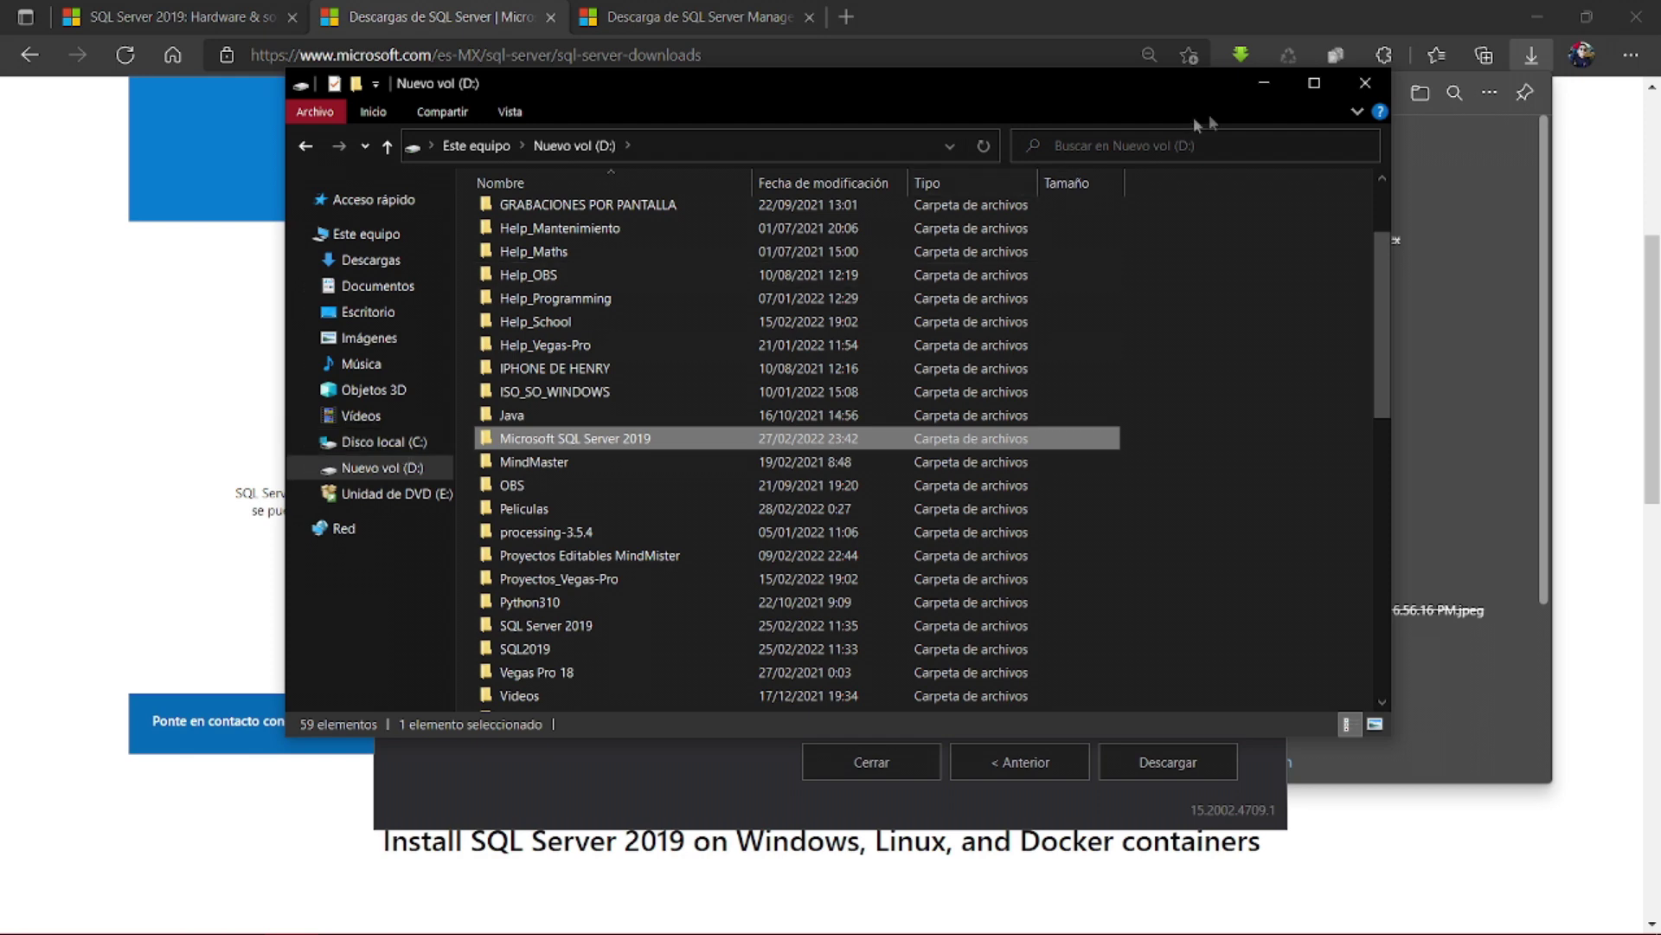
click(1266, 84)
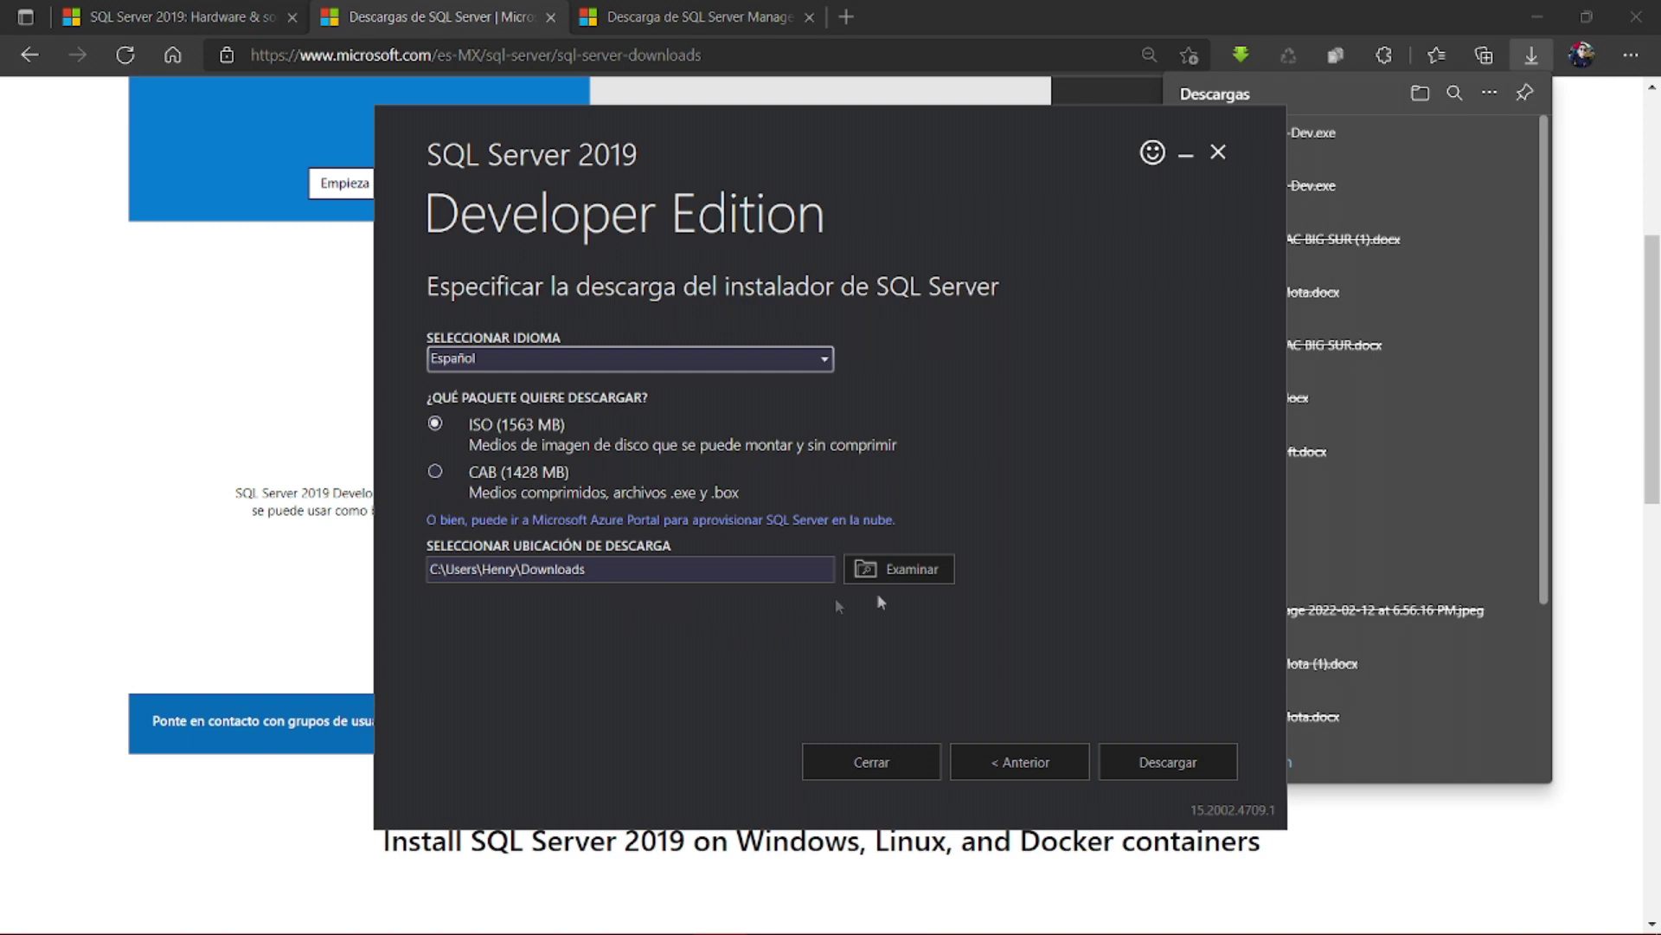
- Set the media download location to D:\Microsoft SQL Server 2019
click(931, 573)
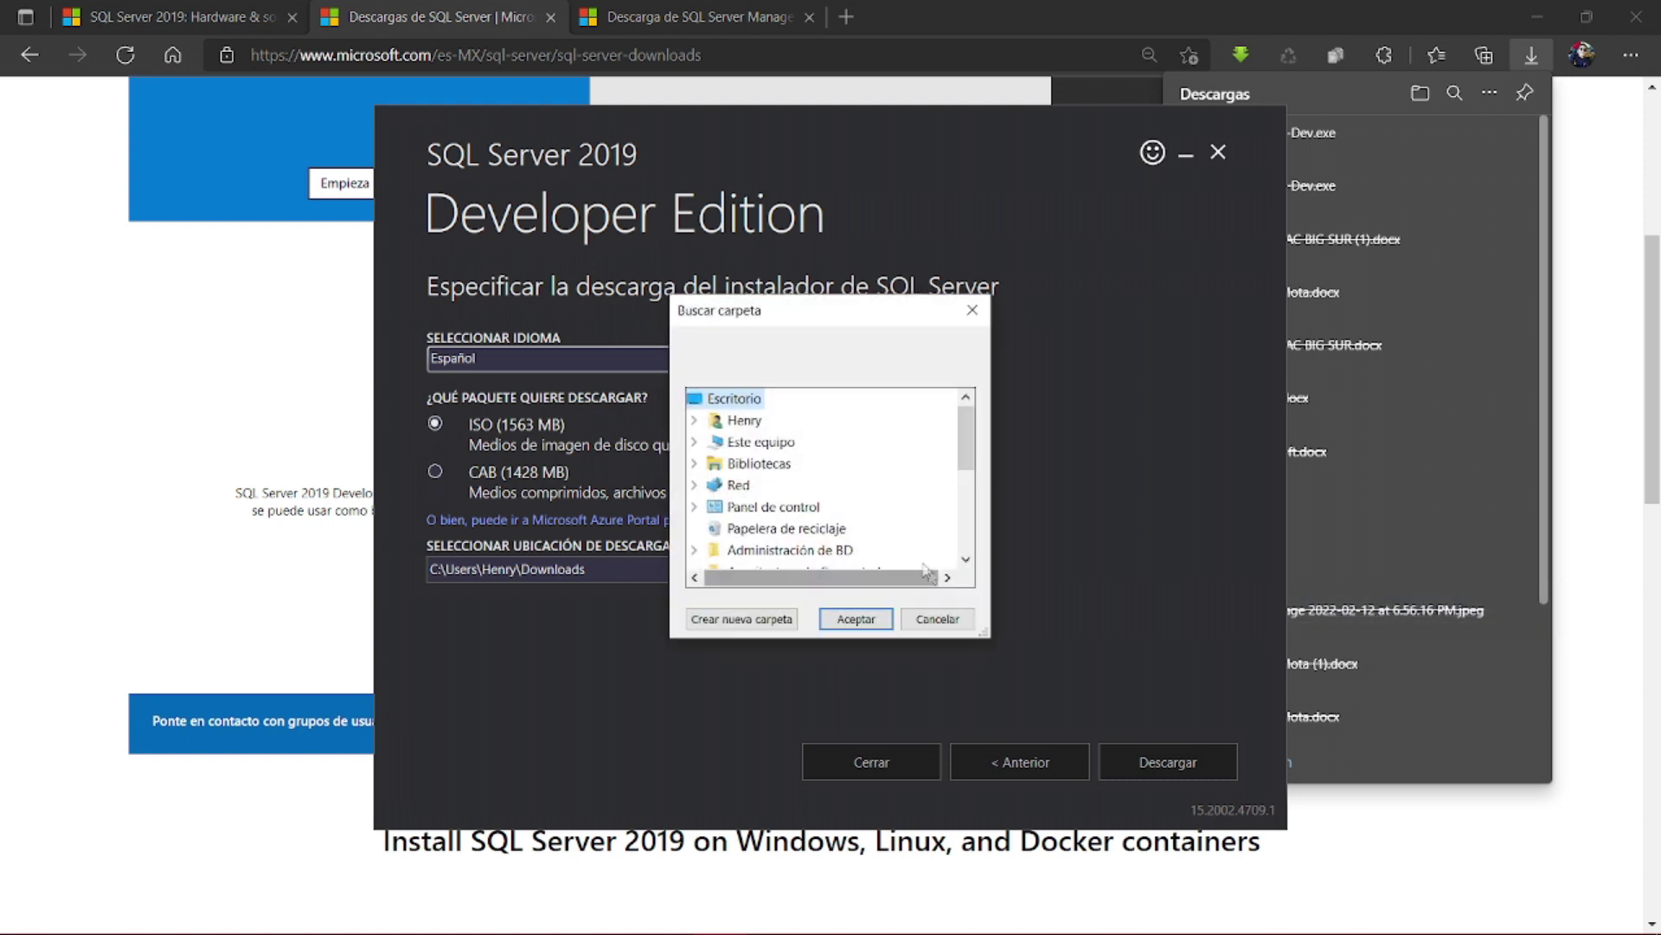
mouse_move(964, 442)
mouse_down()
mouse_move(964, 476)
mouse_move(965, 435)
mouse_up()
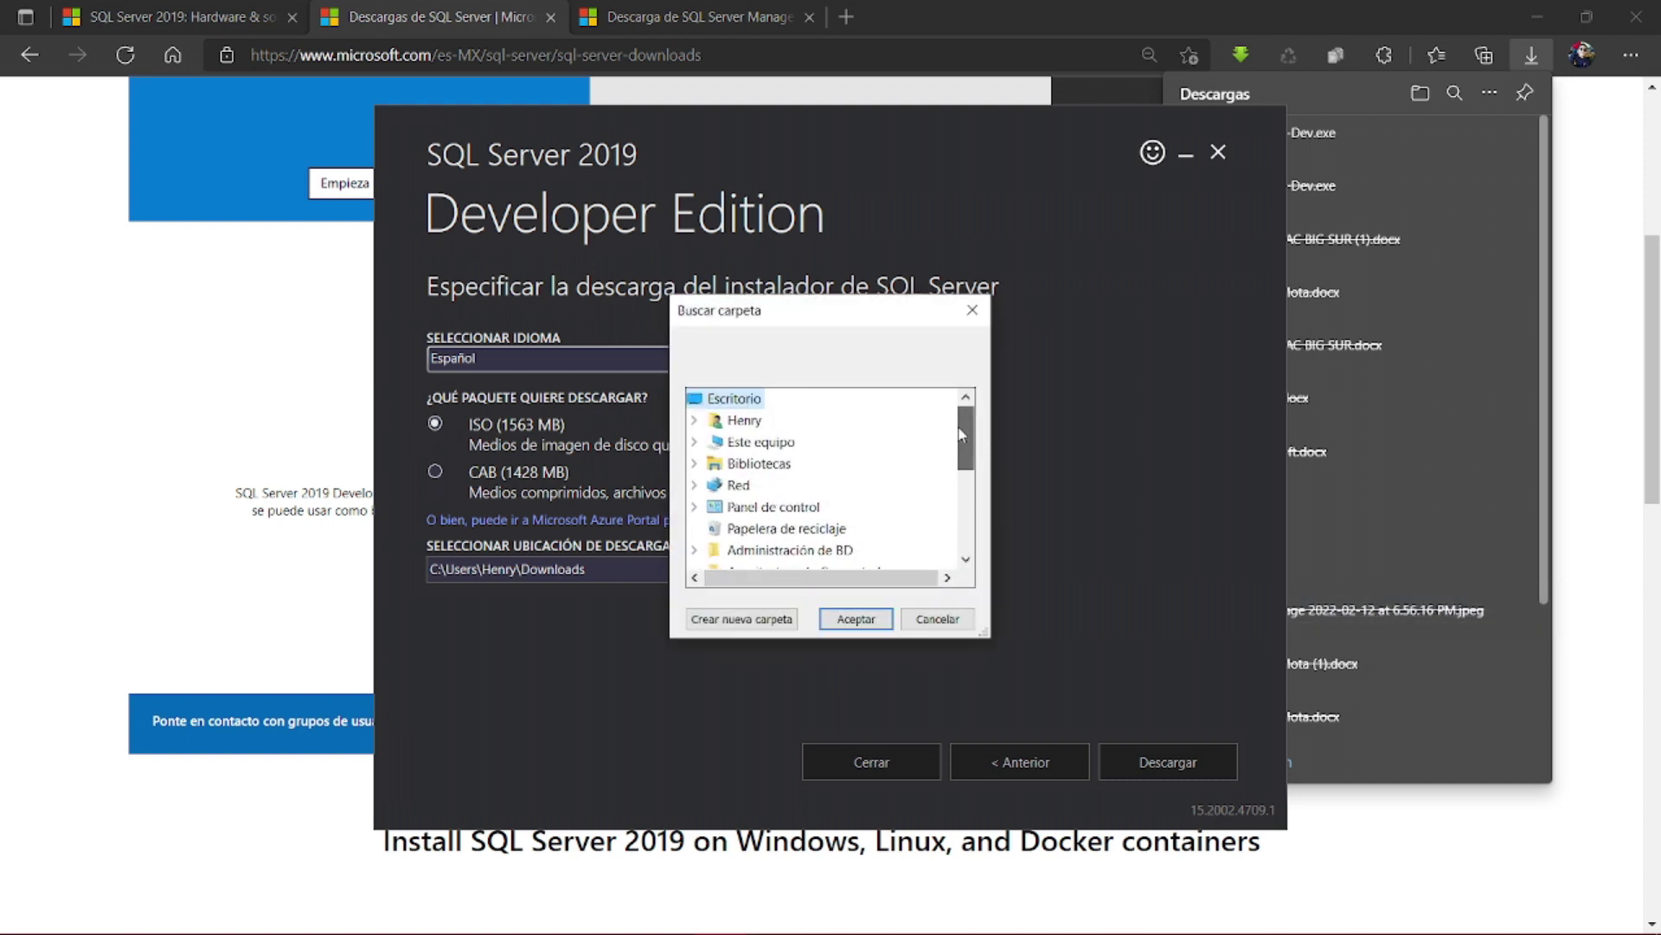
click(765, 441)
scroll(781, 519, down, 2)
click(796, 461)
scroll(830, 484, down, 3)
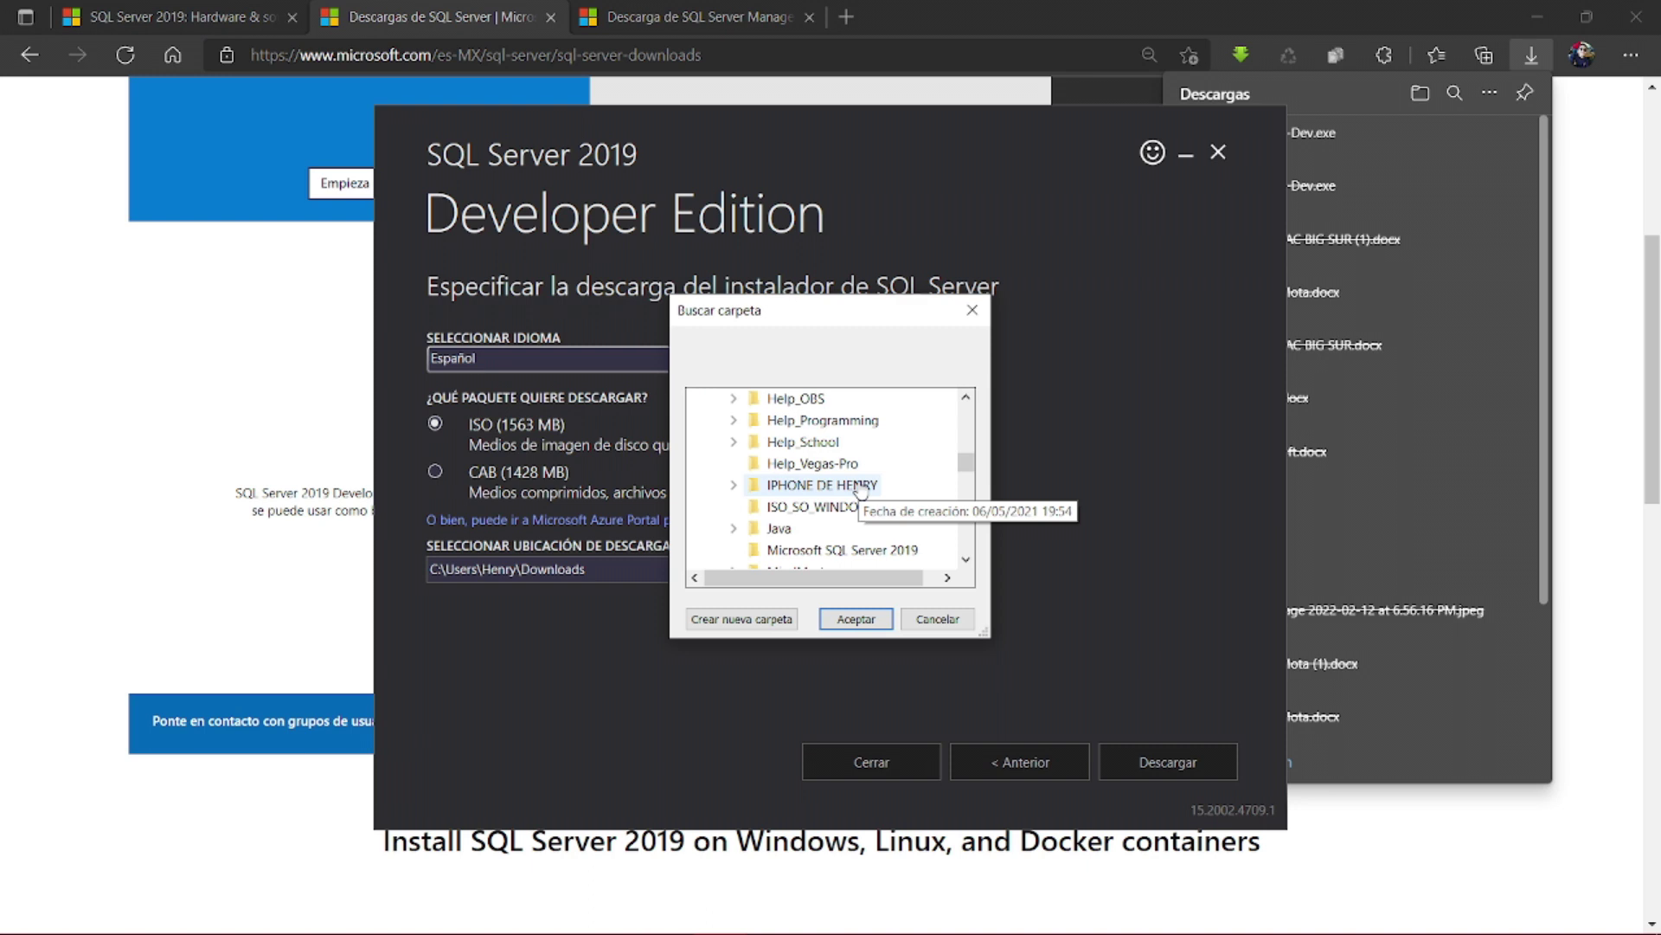
click(844, 554)
click(851, 623)
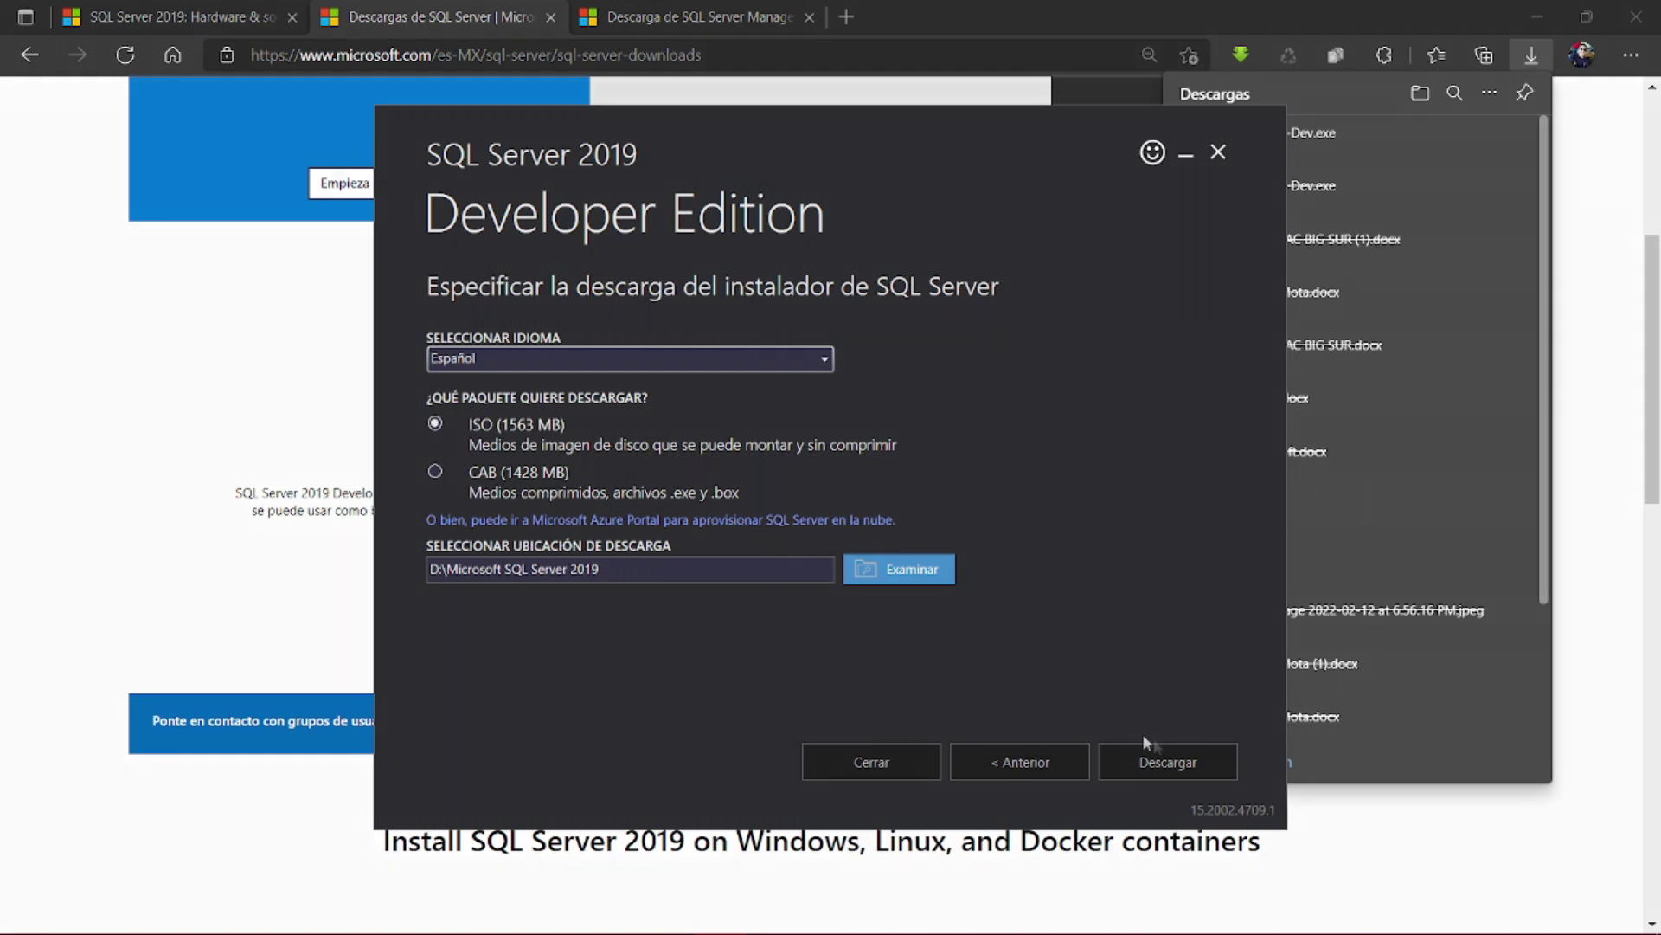
- Download the ISO media, then close the installer and confirm exiting
click(1176, 752)
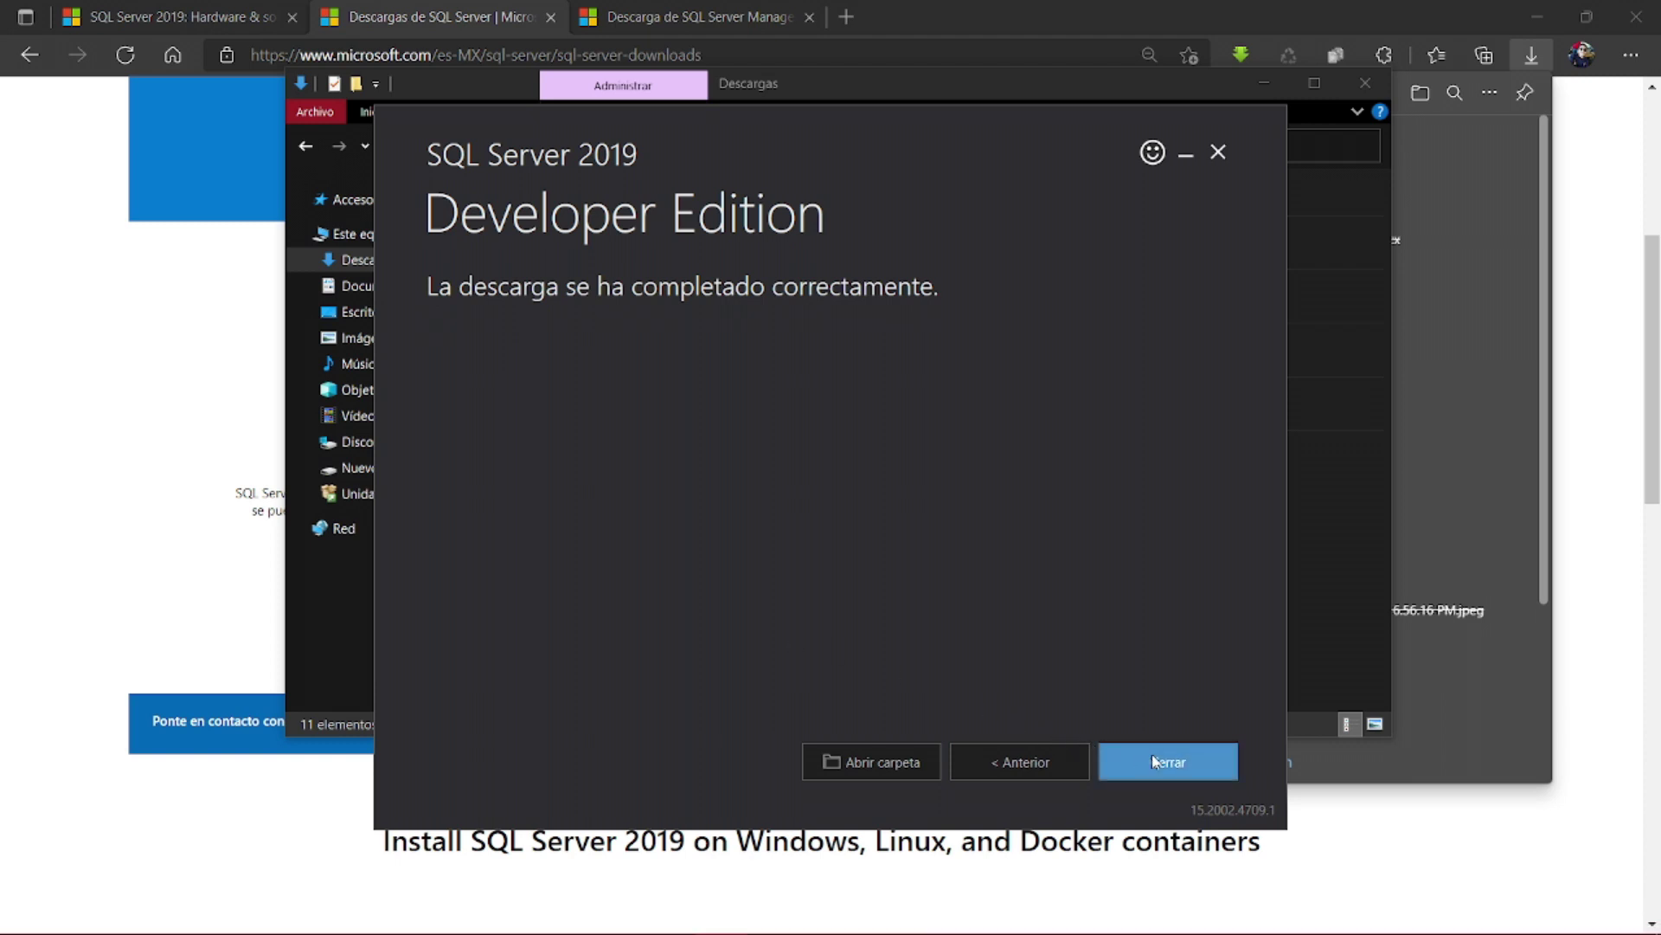
click(1153, 761)
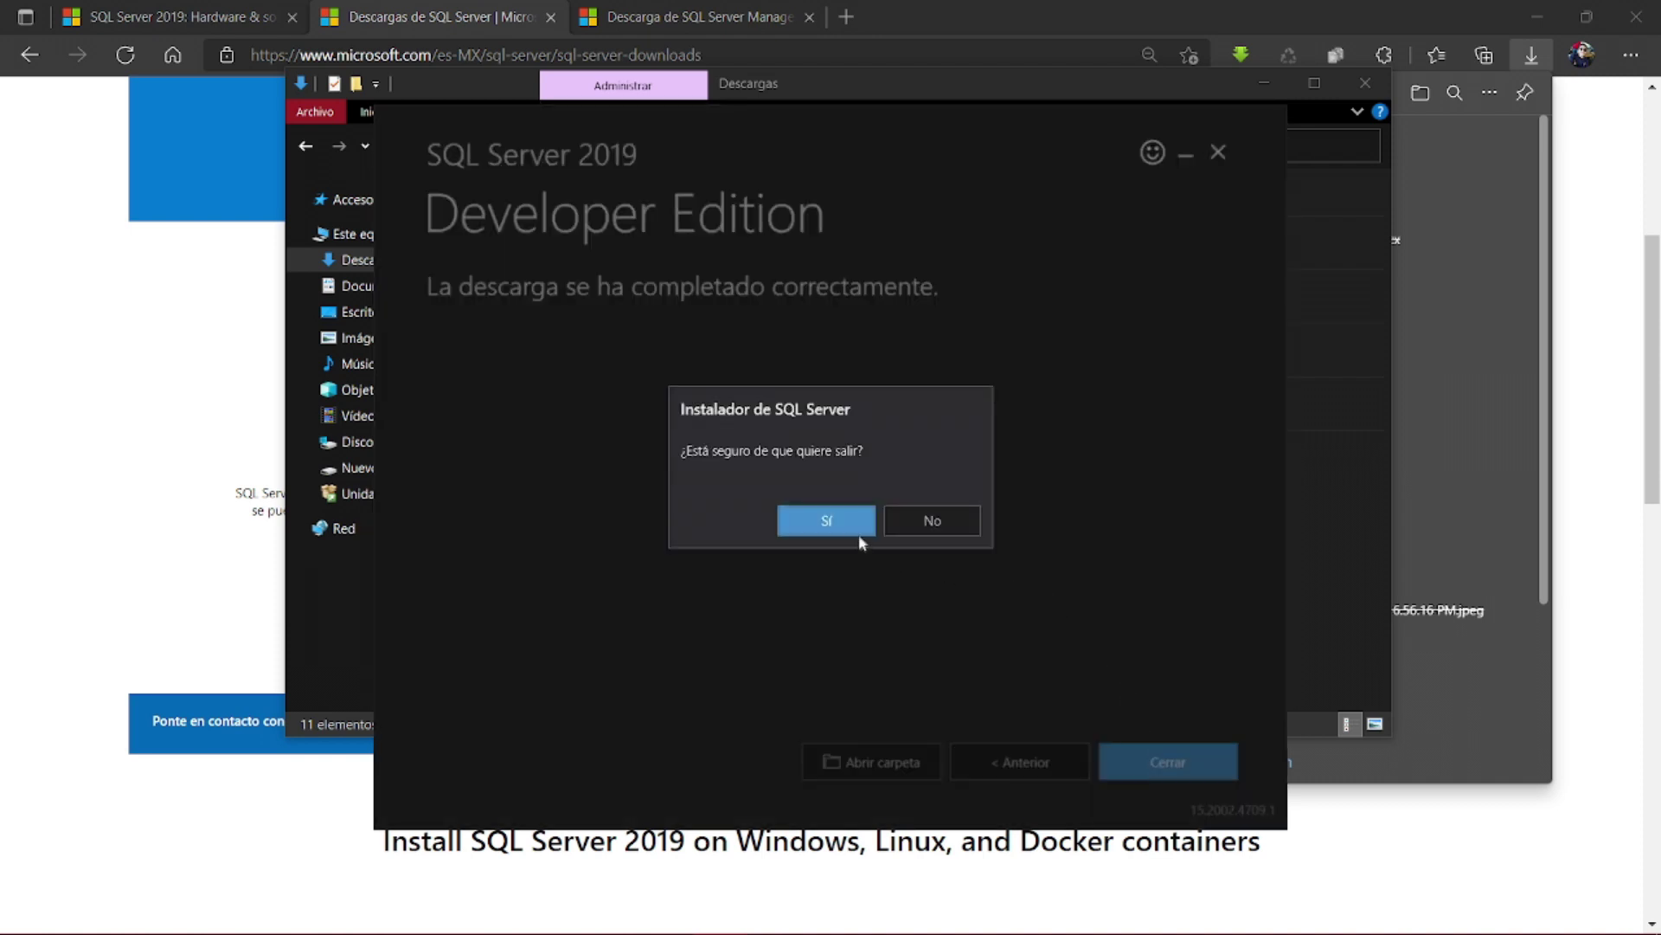
click(850, 519)
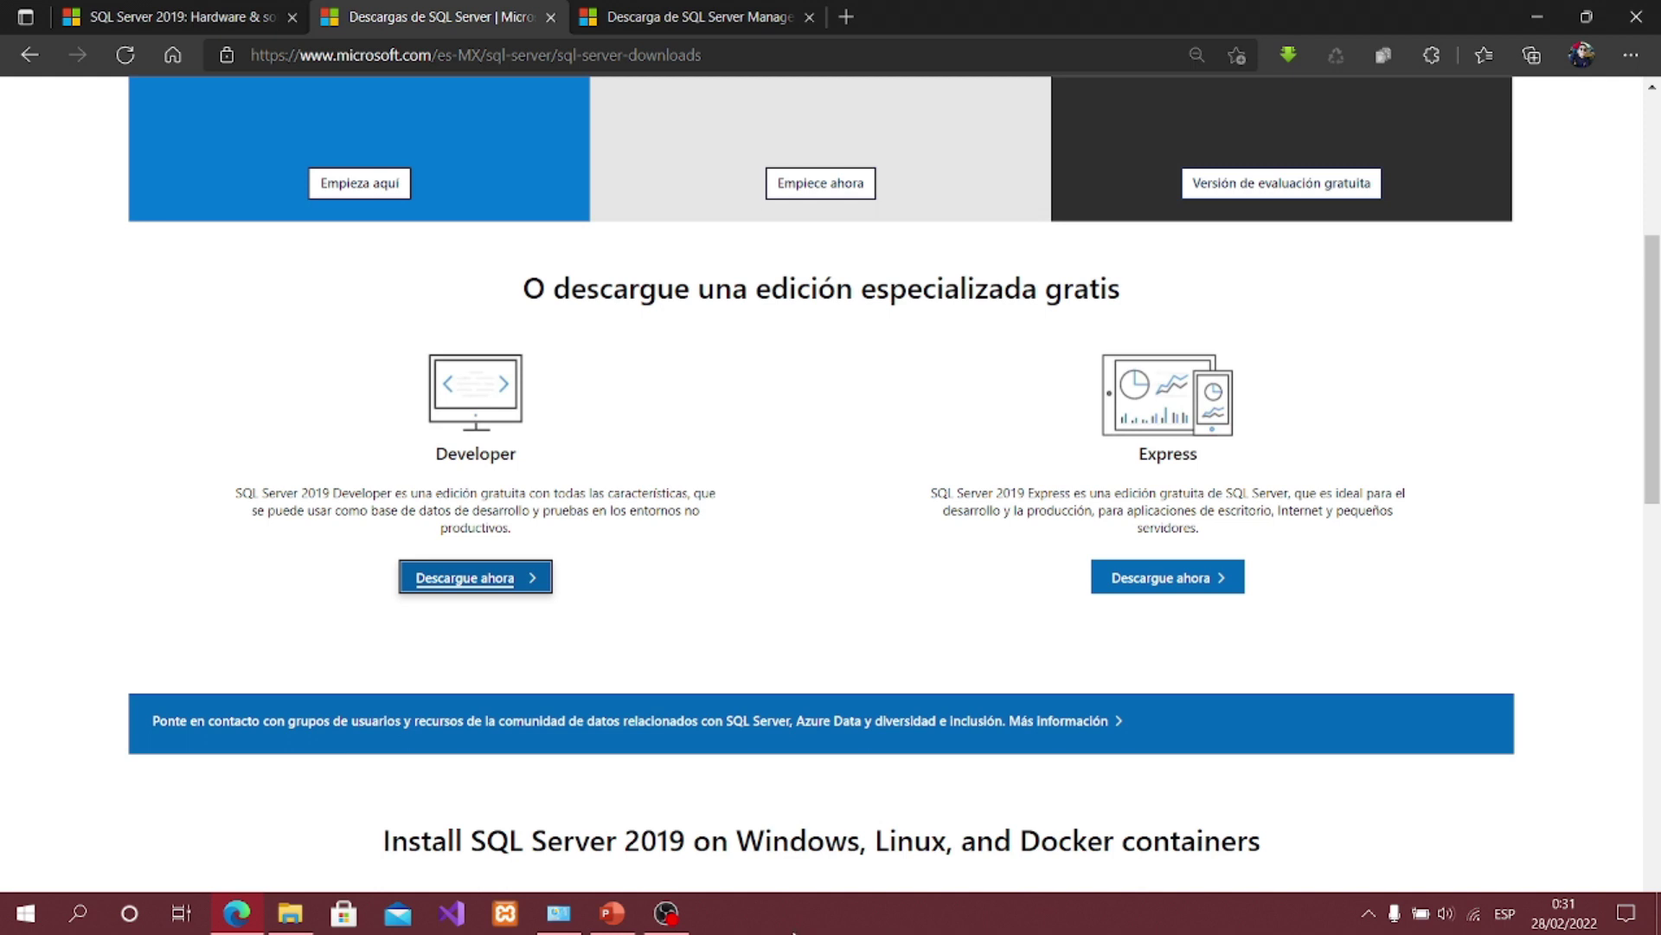
- Open the D:\Microsoft SQL Server 2019 folder in File Explorer
mouse_move(660, 924)
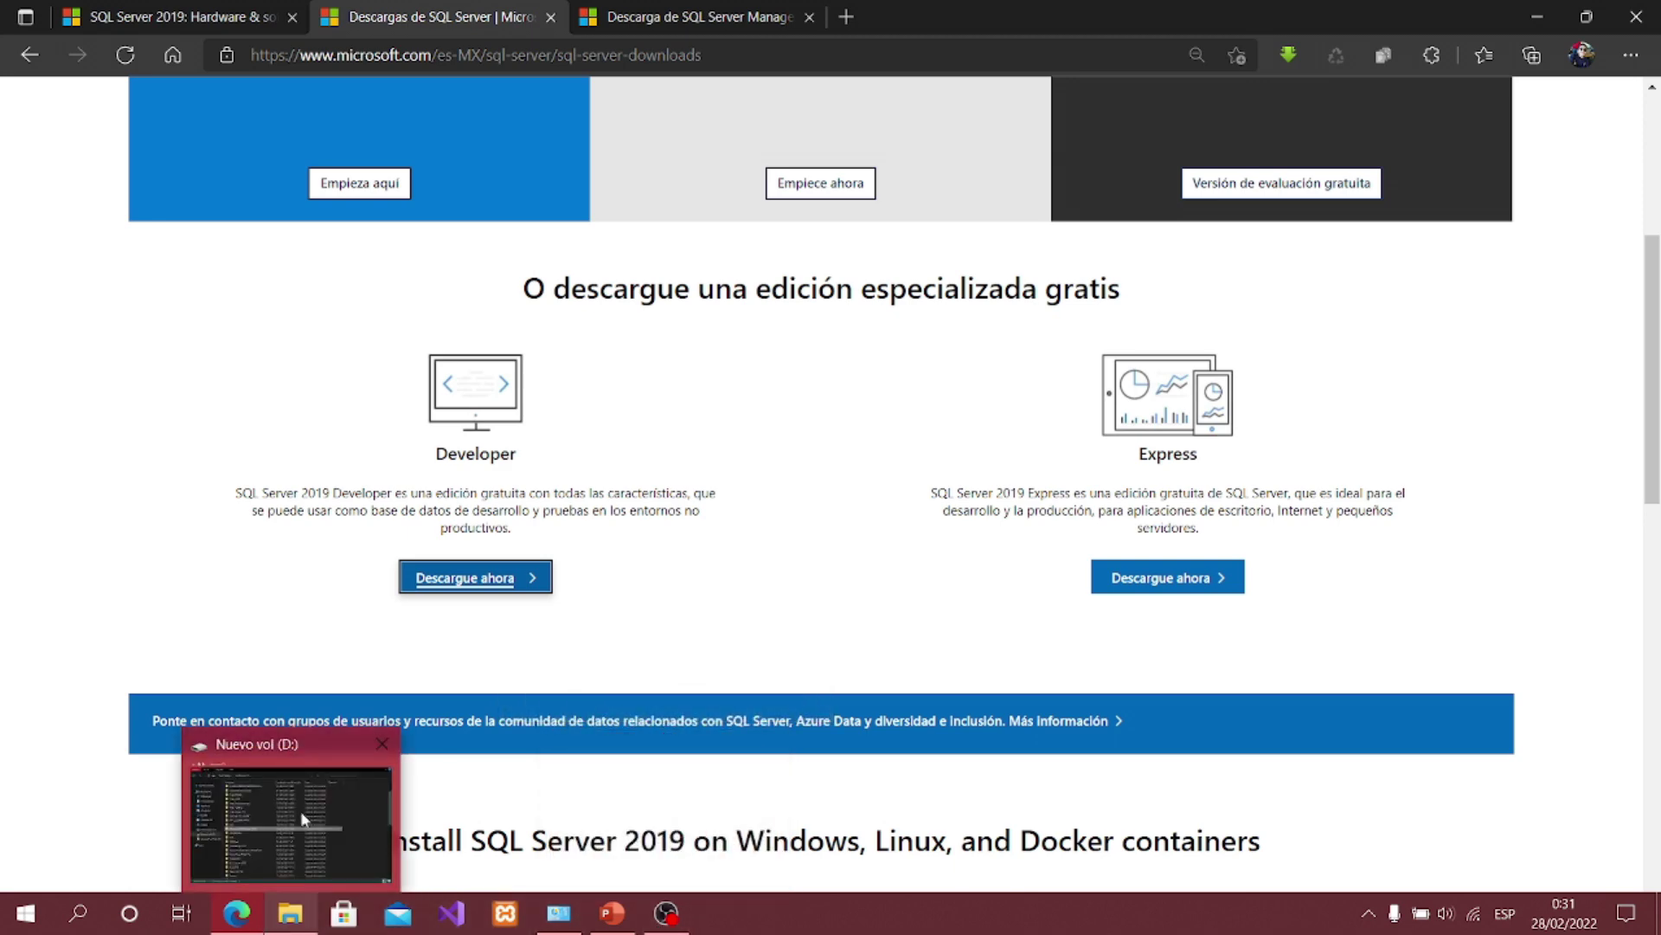
click(299, 810)
click(371, 260)
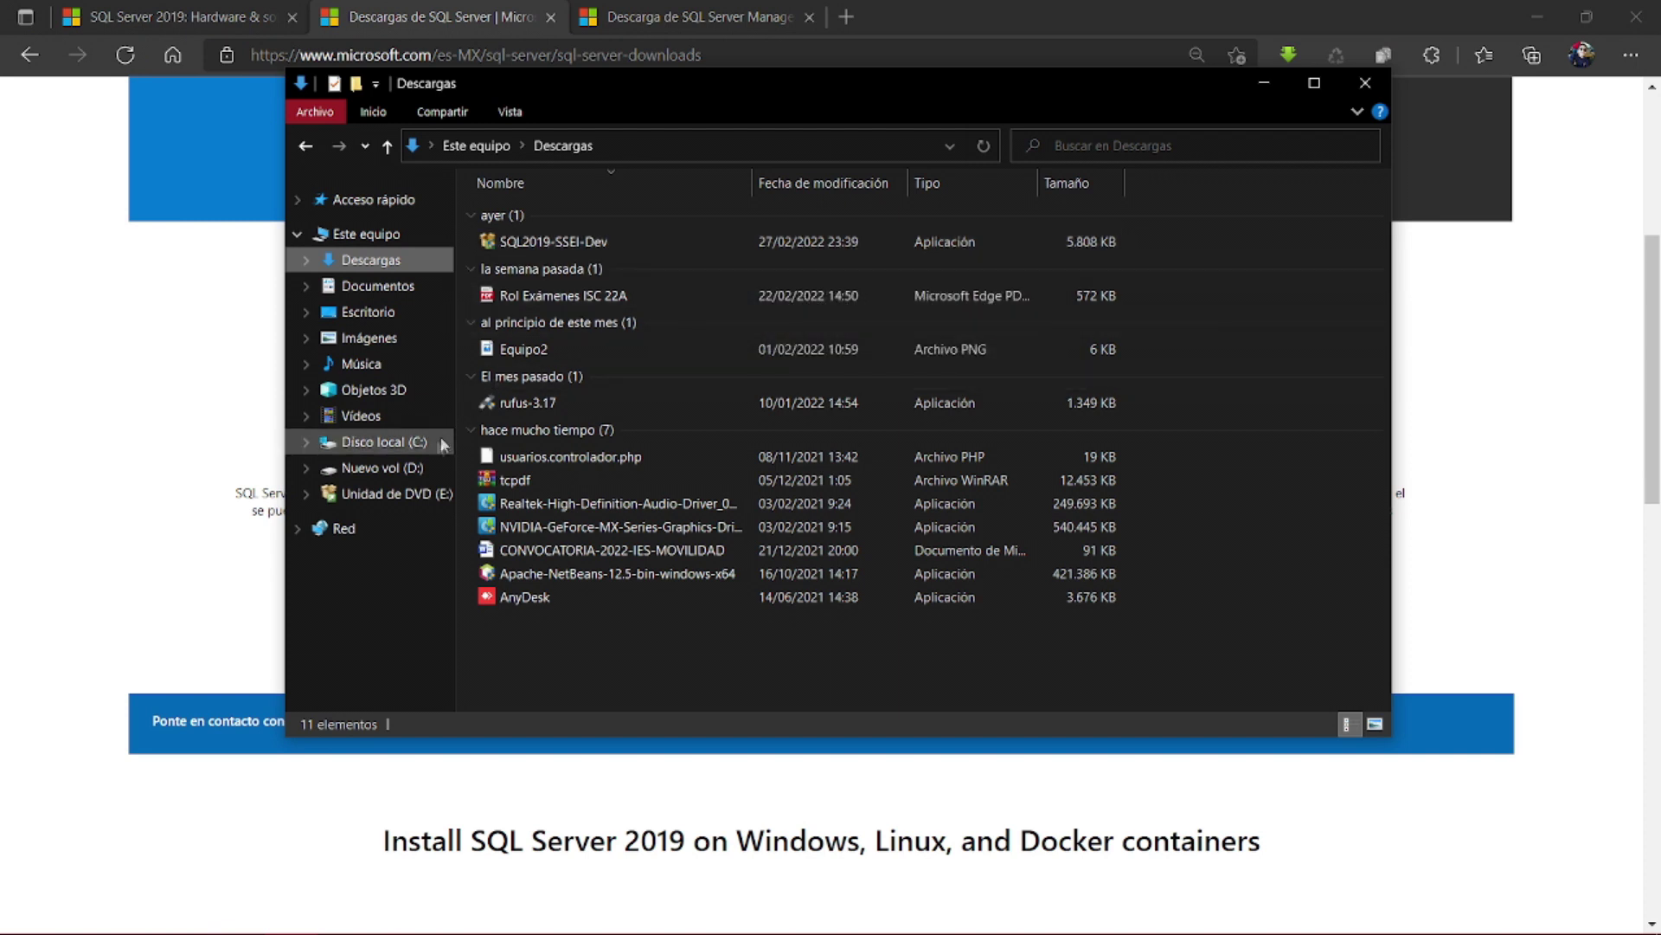
click(391, 475)
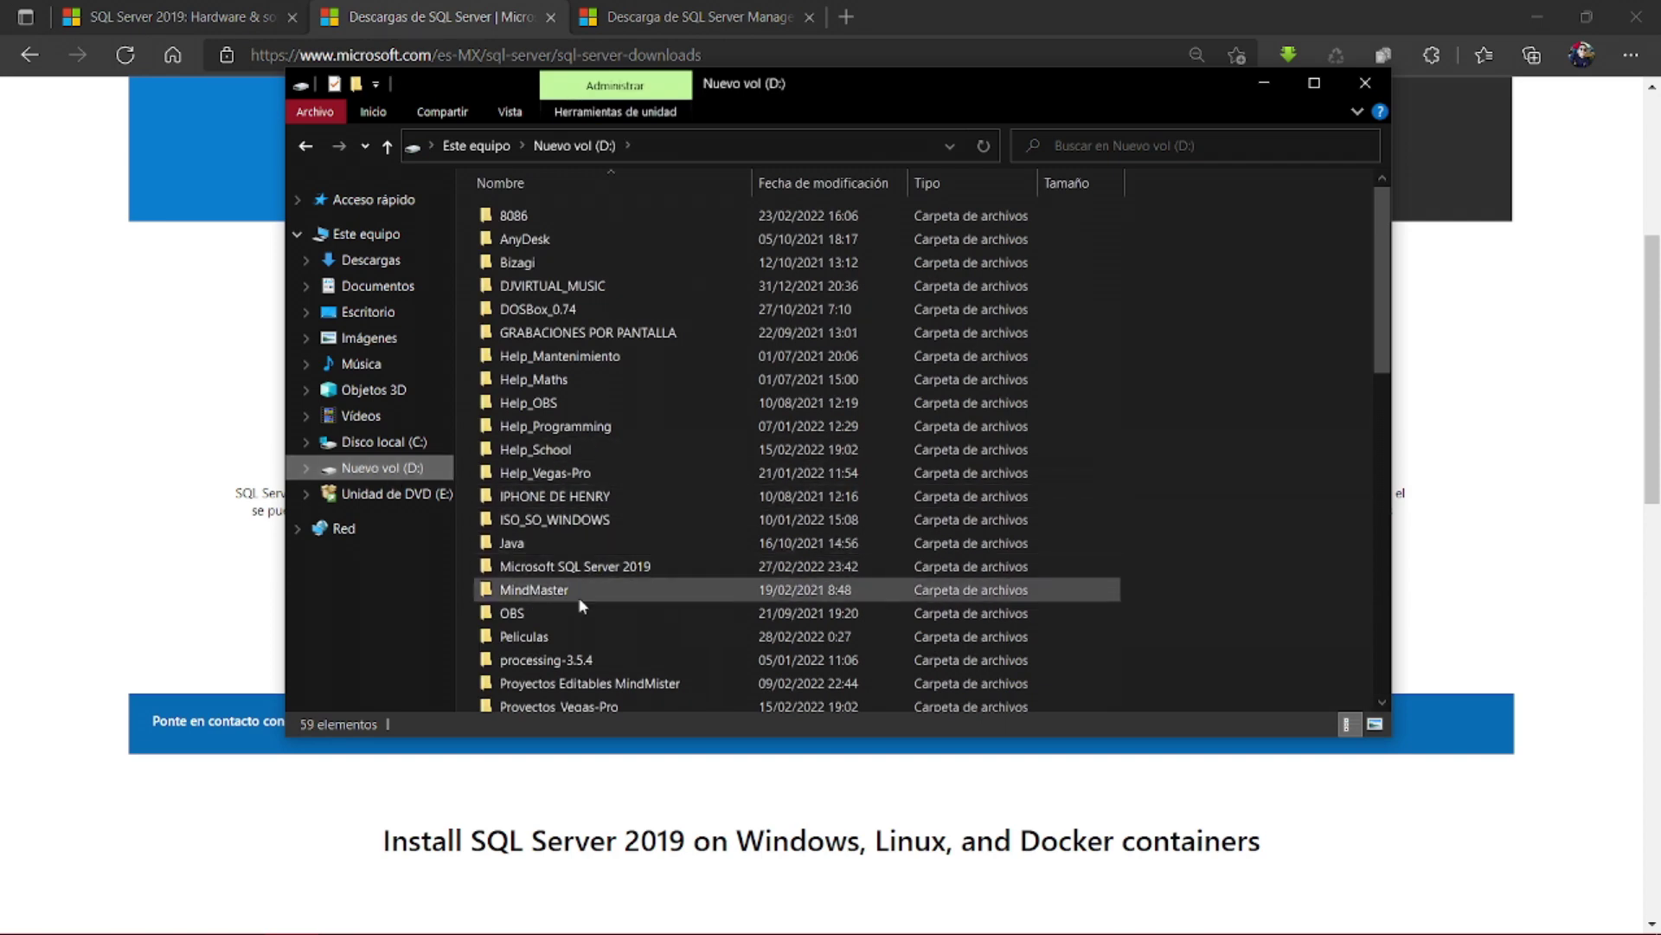
click(604, 576)
double_click(601, 569)
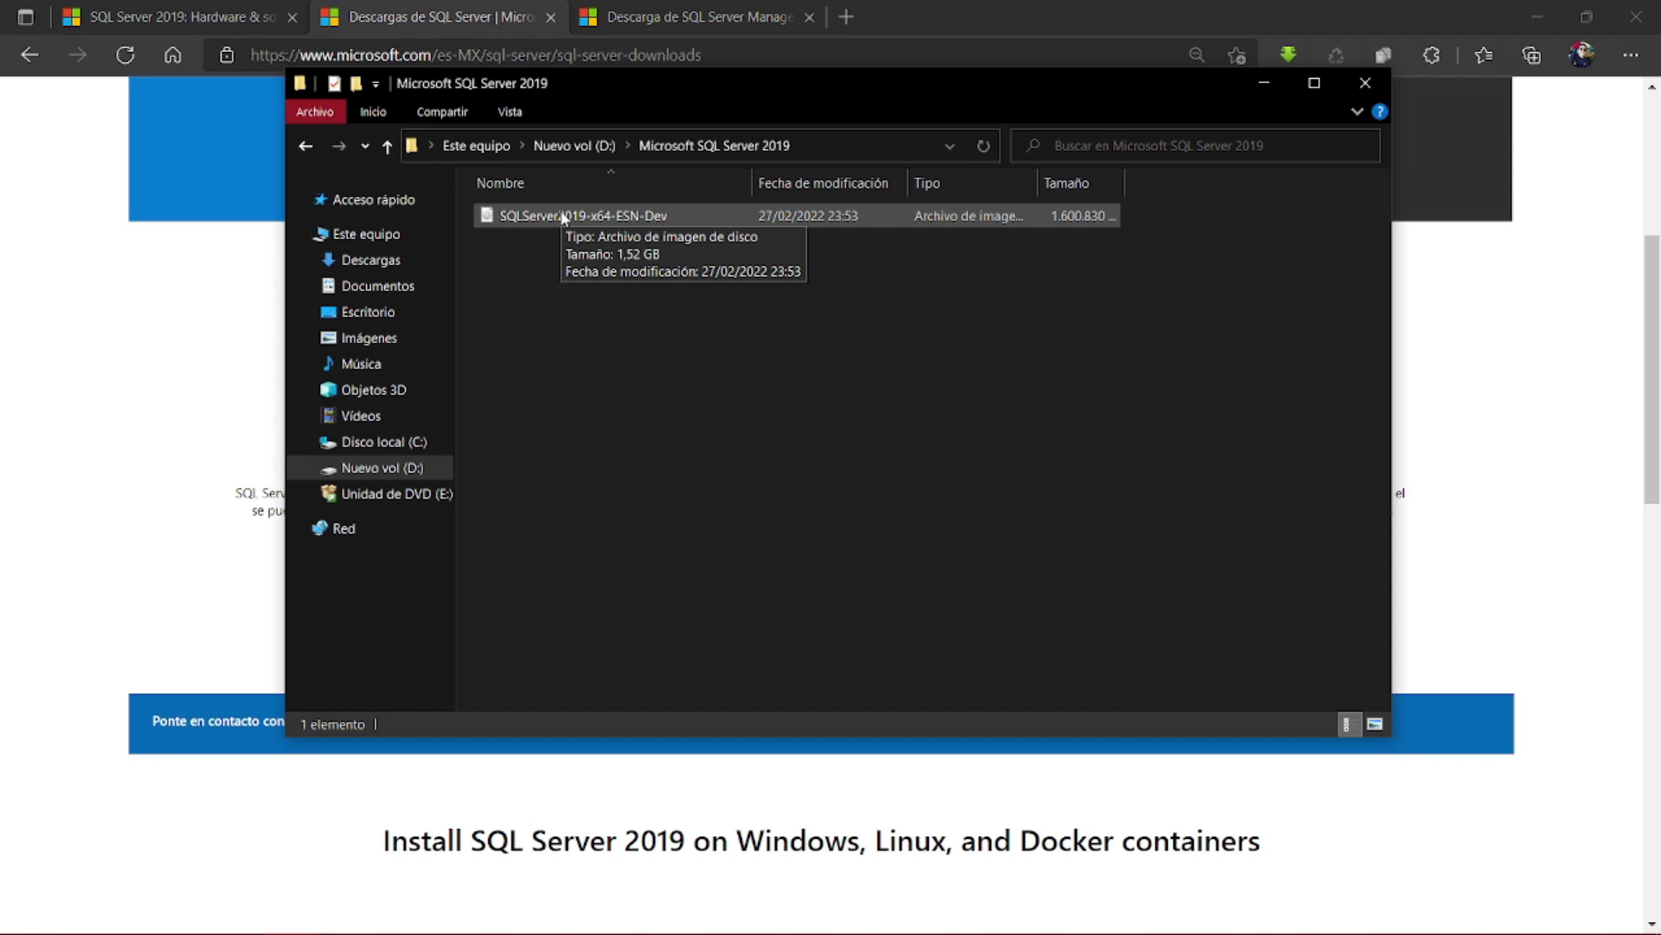
- Mount the SQL Server ISO and run its setup as administrator
double_click(563, 216)
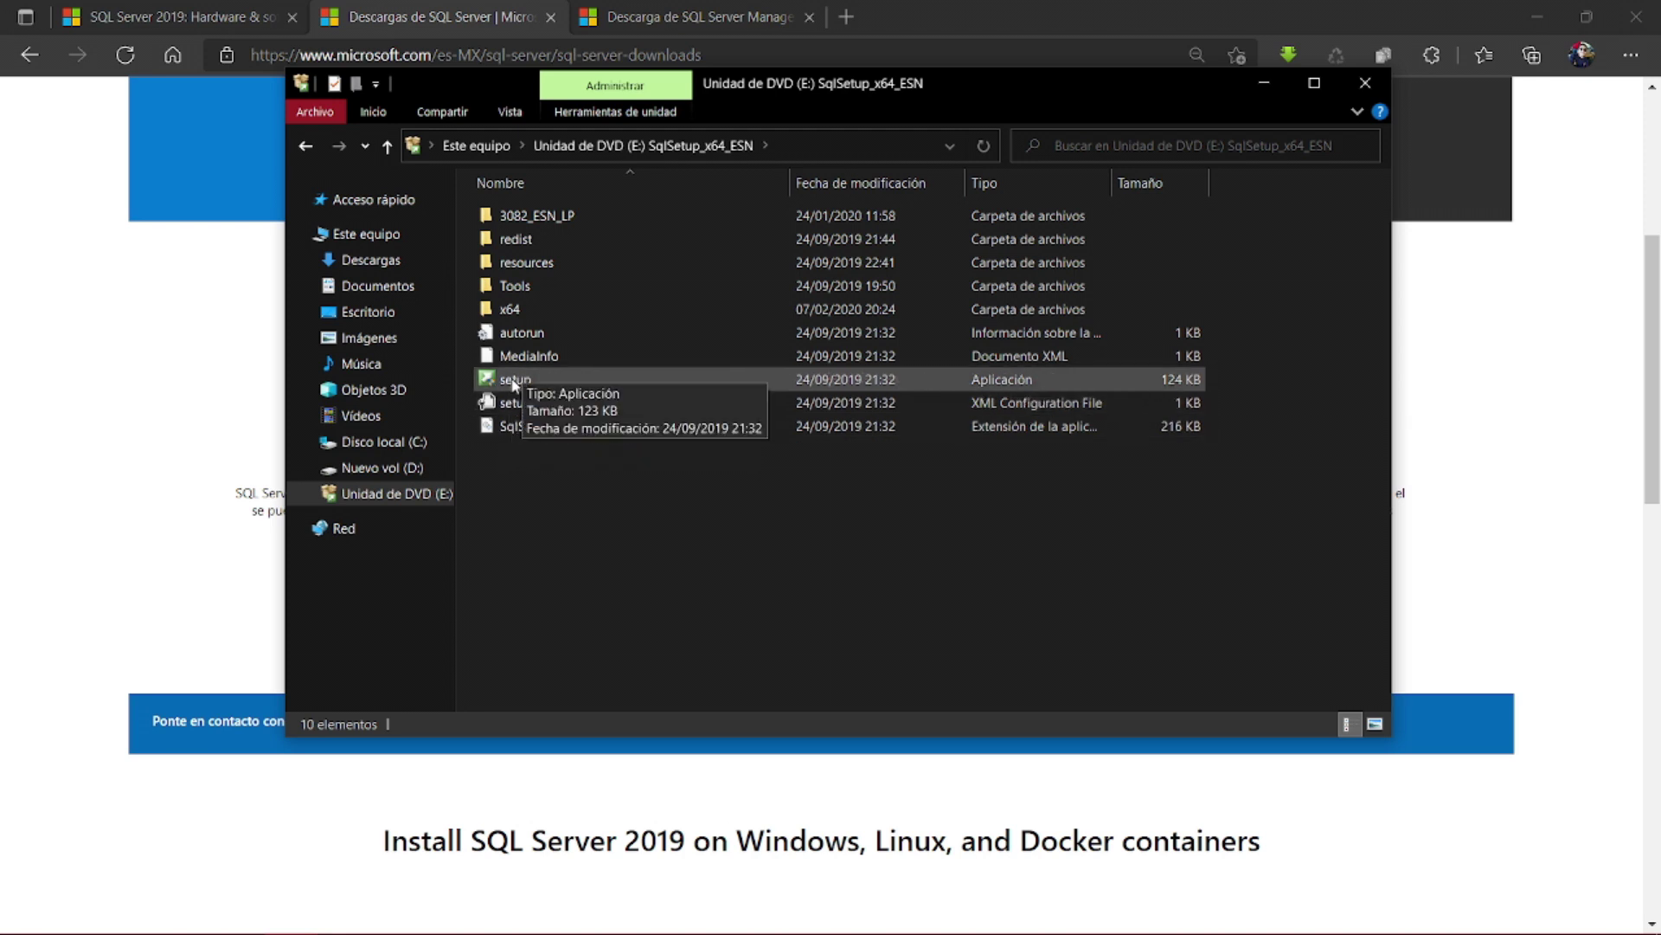
right_click(513, 381)
click(560, 422)
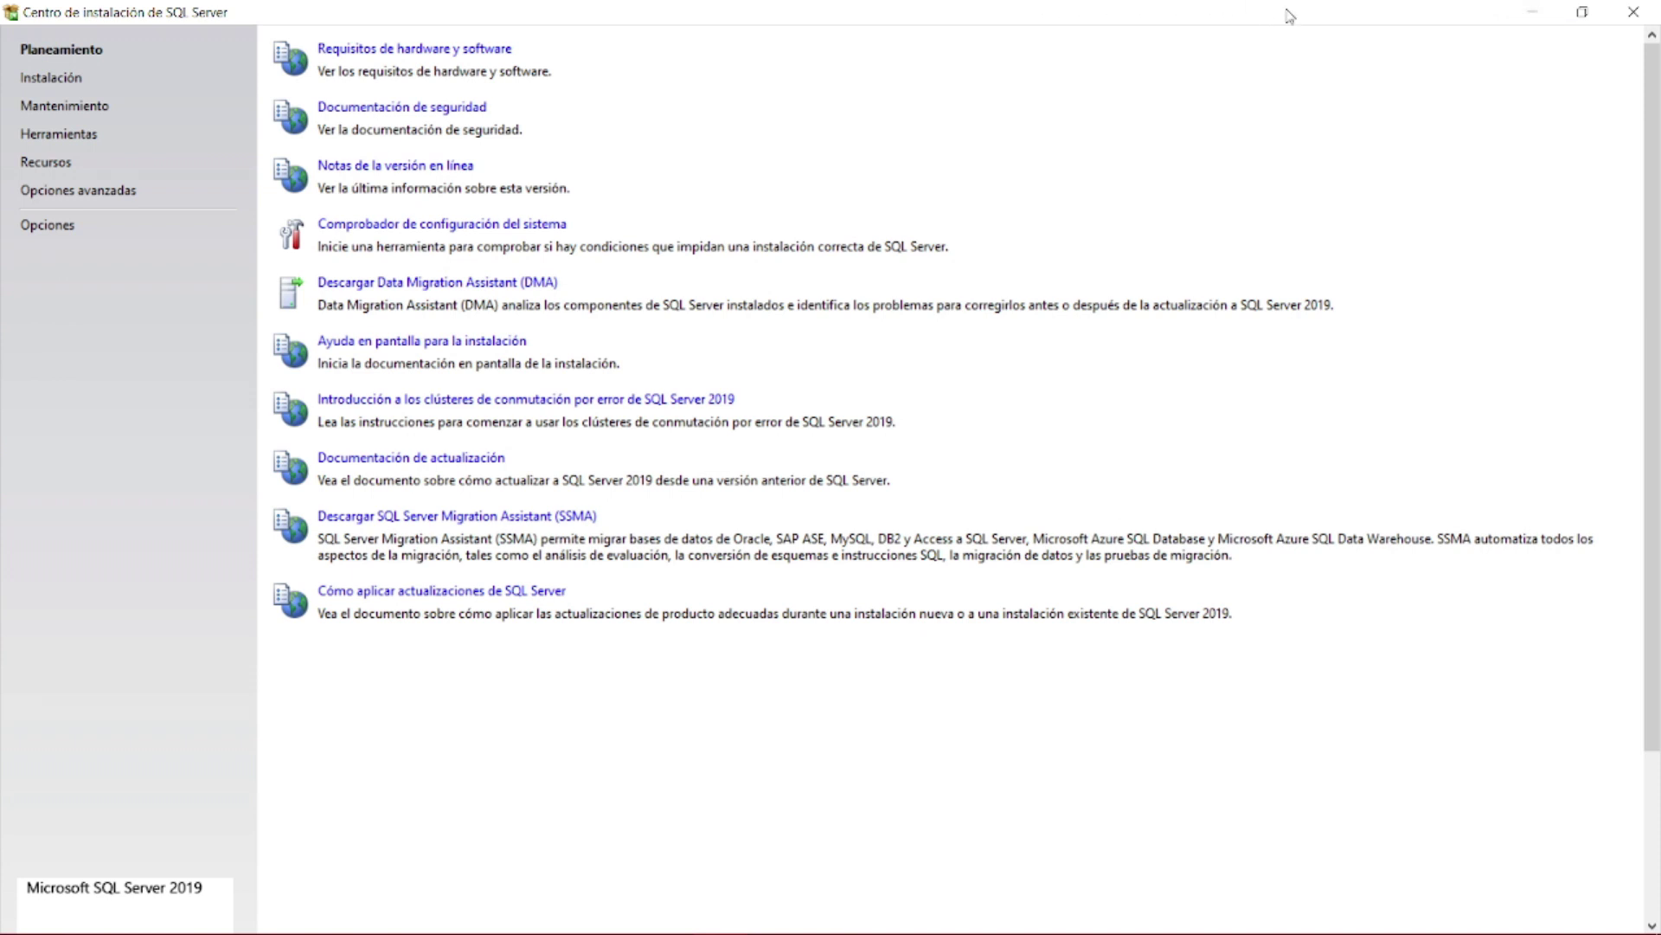
- Start a new standalone SQL Server installation from the Instalación page
click(70, 82)
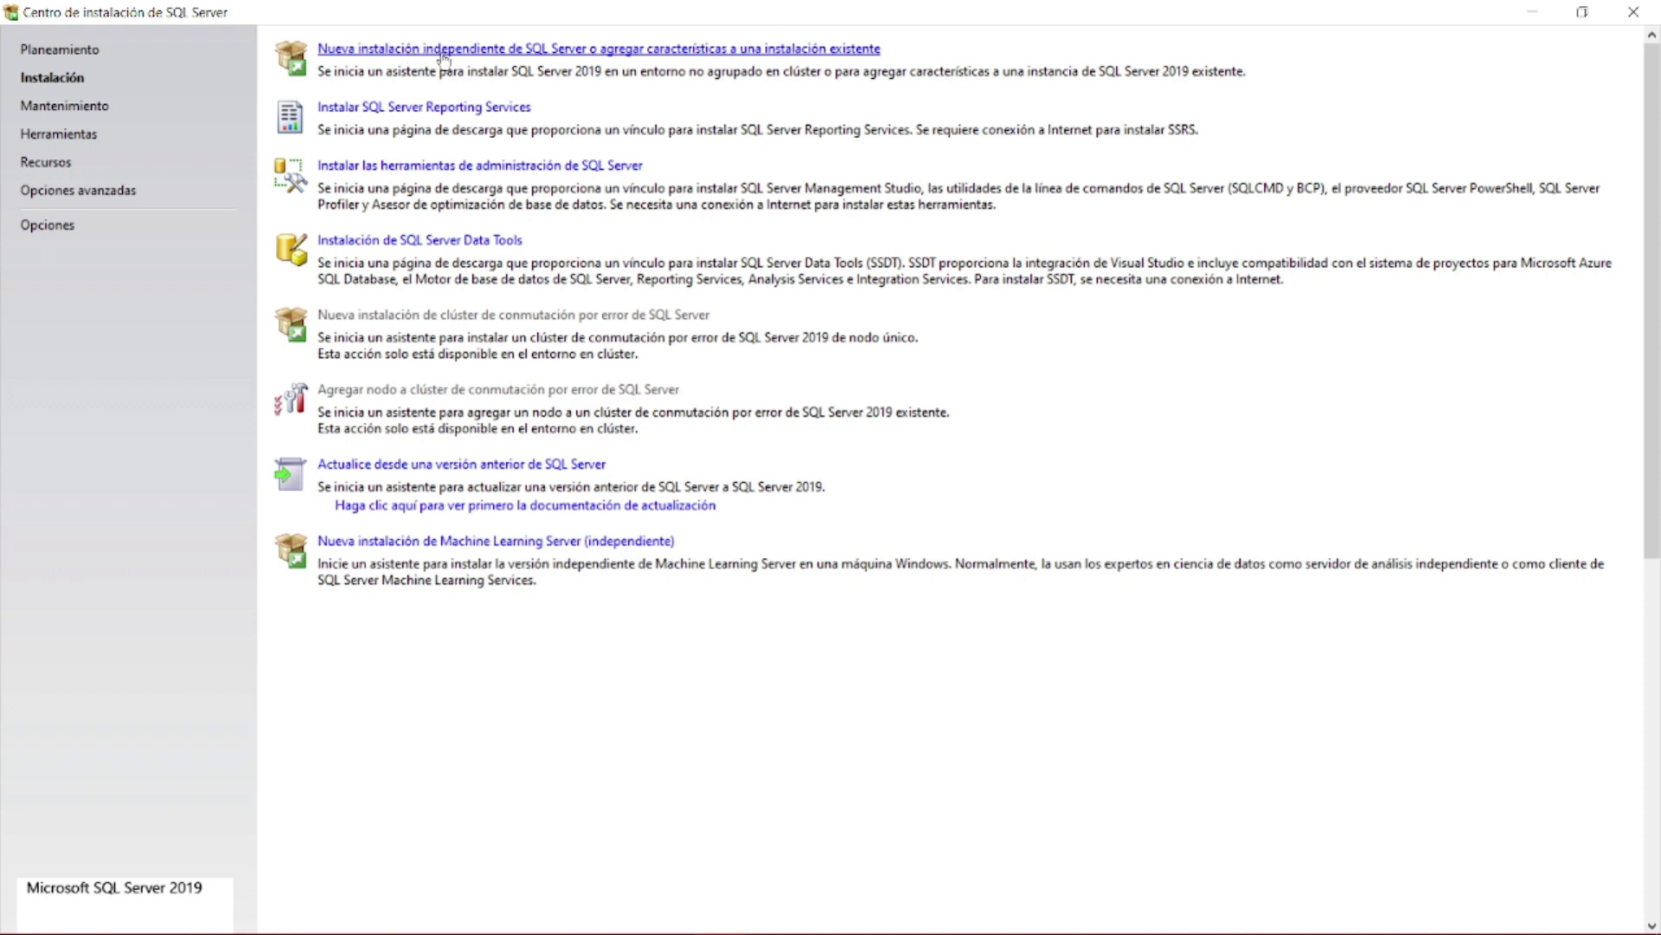
click(447, 52)
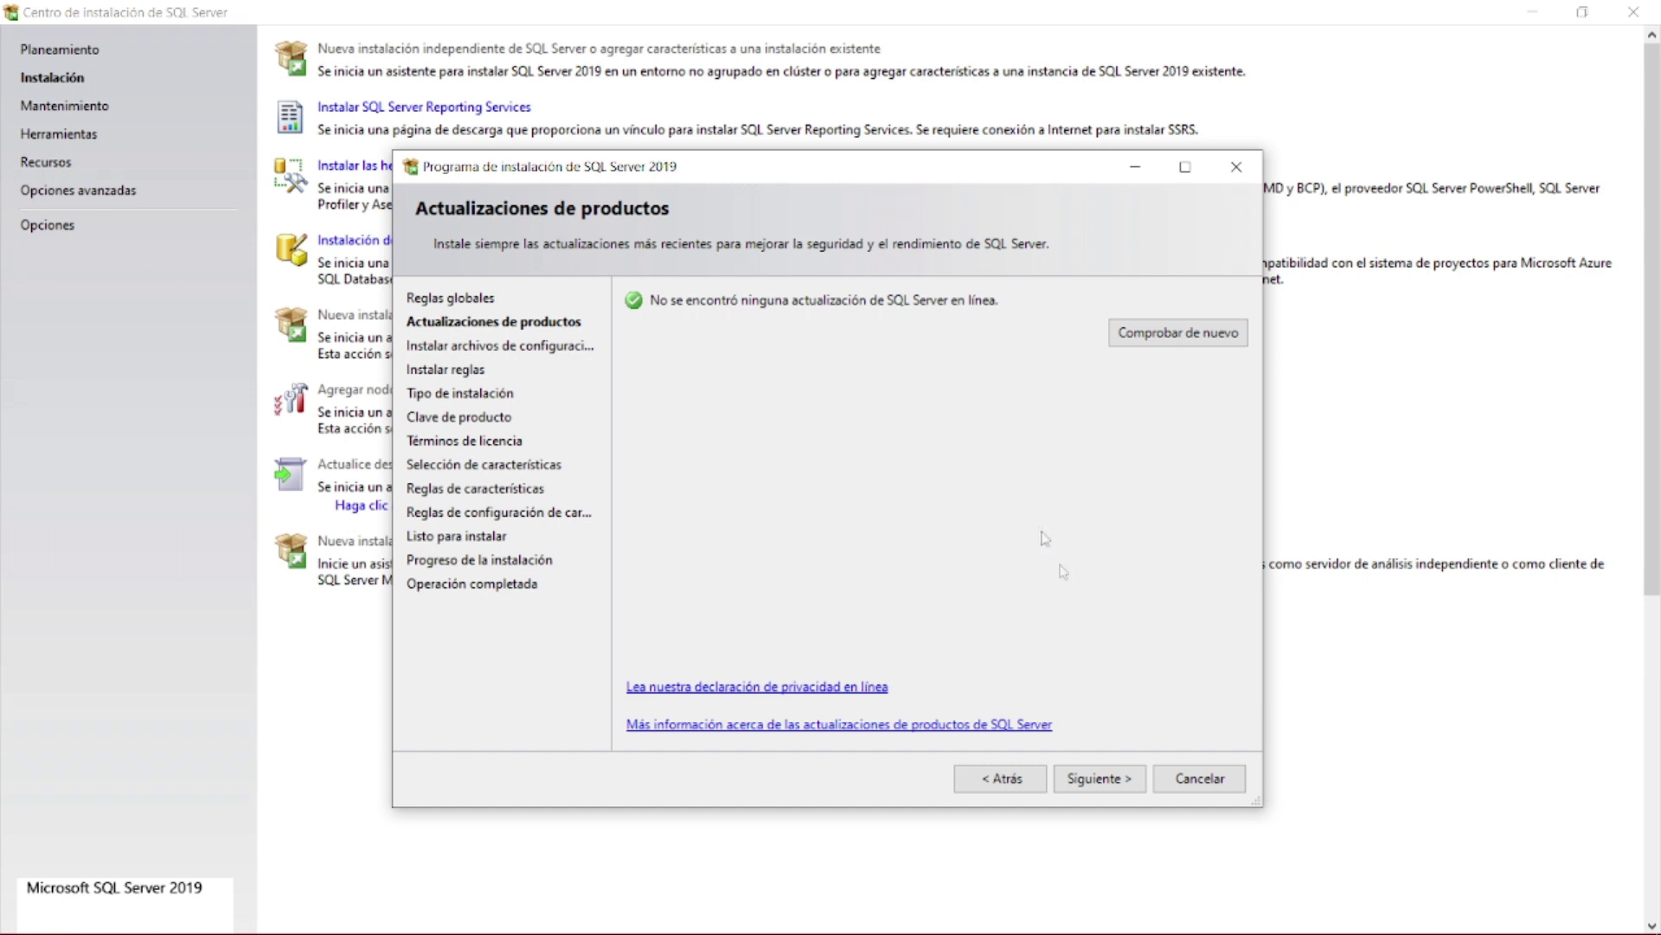
- Pass the product updates and install rules checks, accepting the single firewall warning
click(1105, 787)
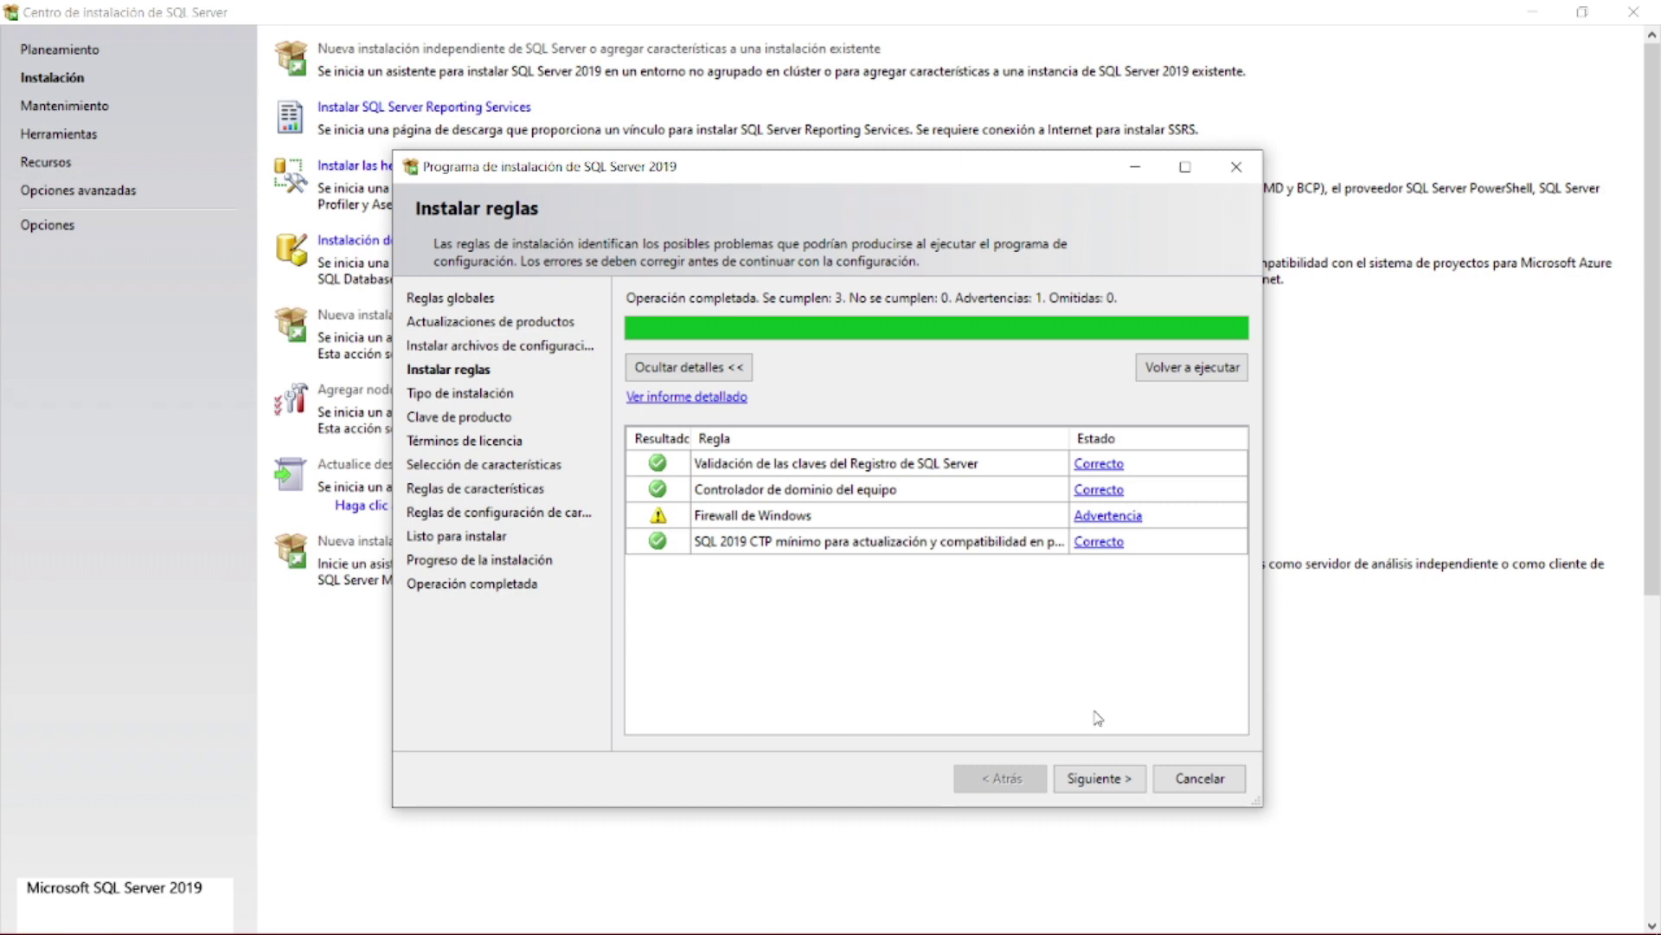
click(1103, 783)
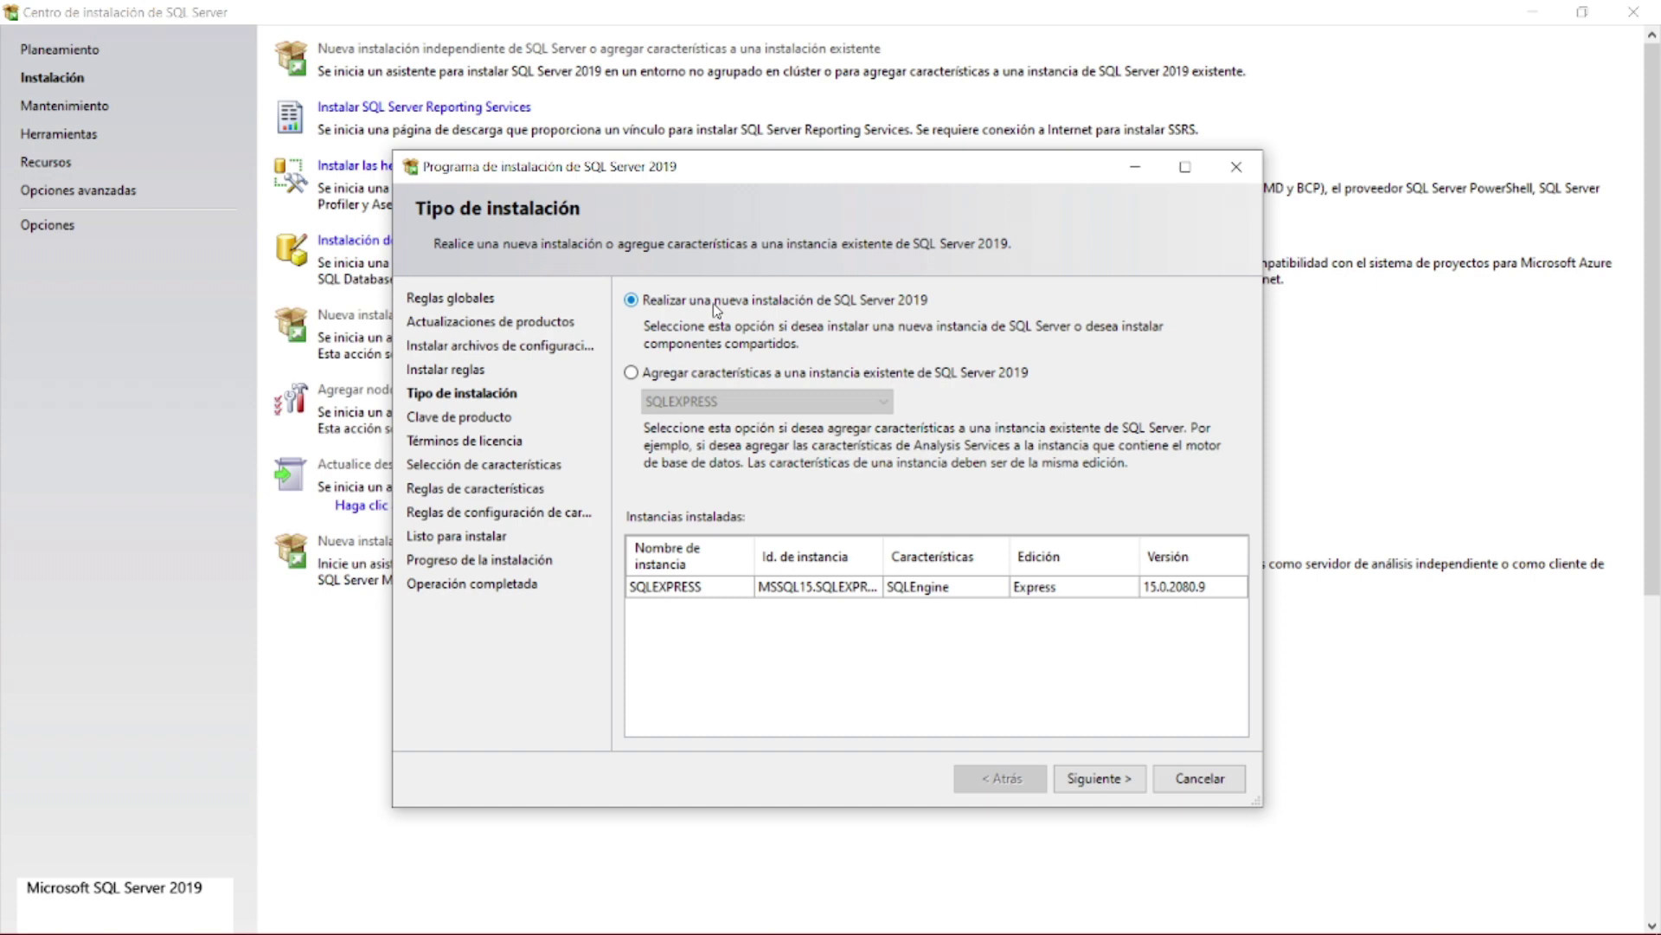
- Choose a brand-new SQL Server 2019 installation instead of extending SQLEXPRESS, and continue
click(679, 372)
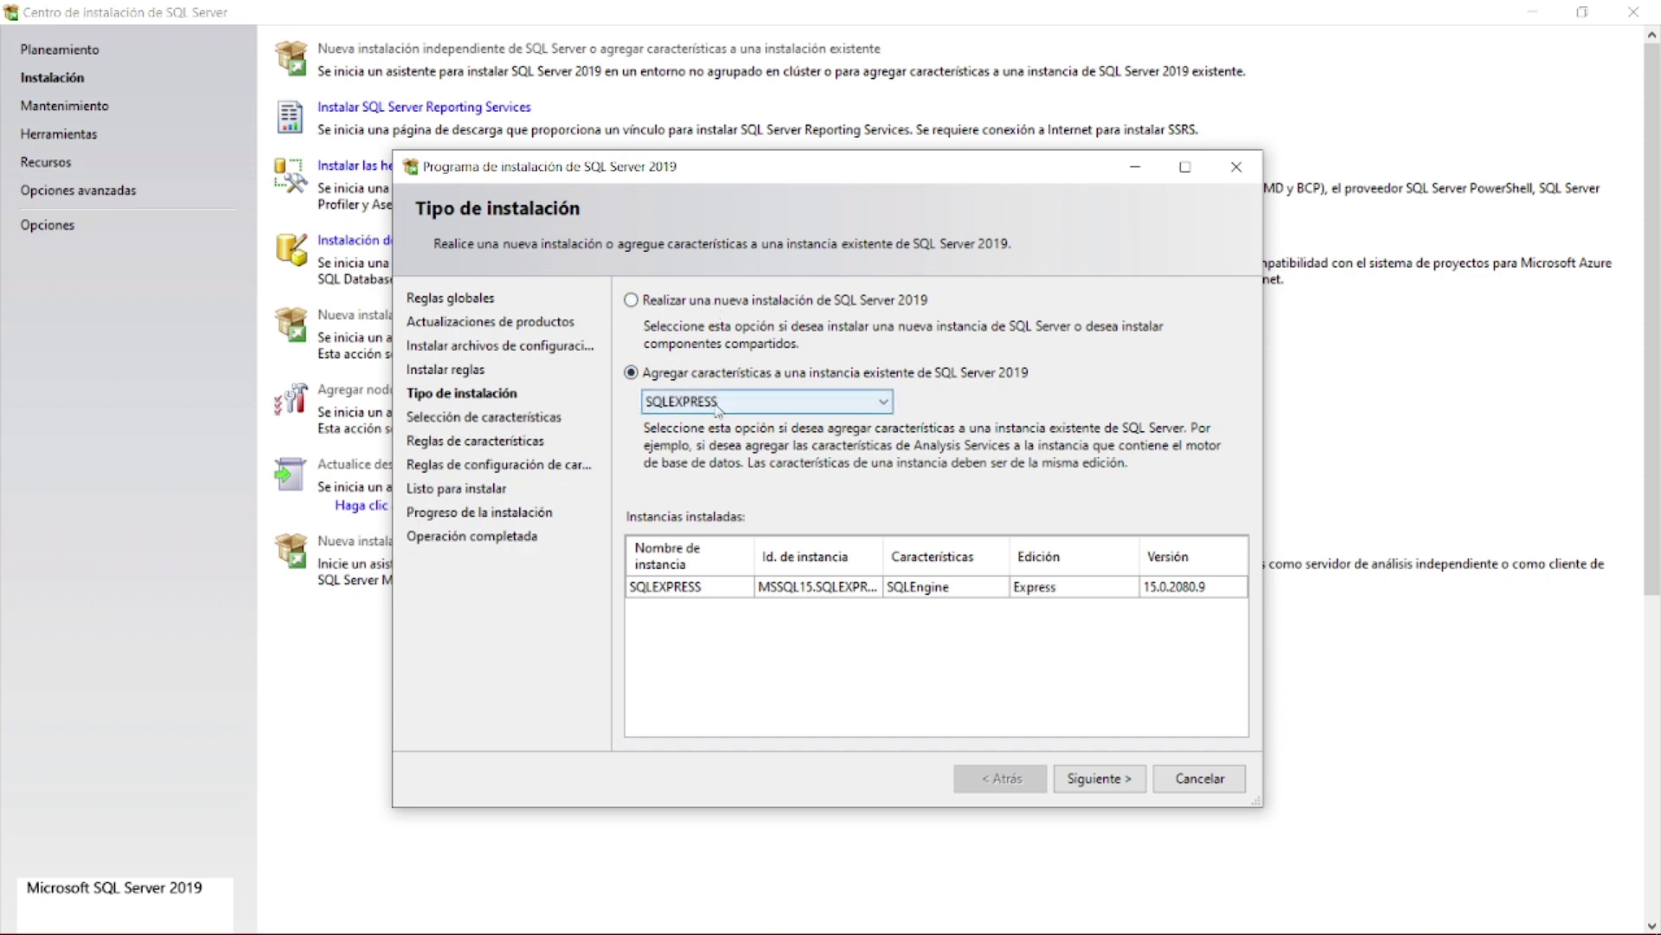
click(718, 402)
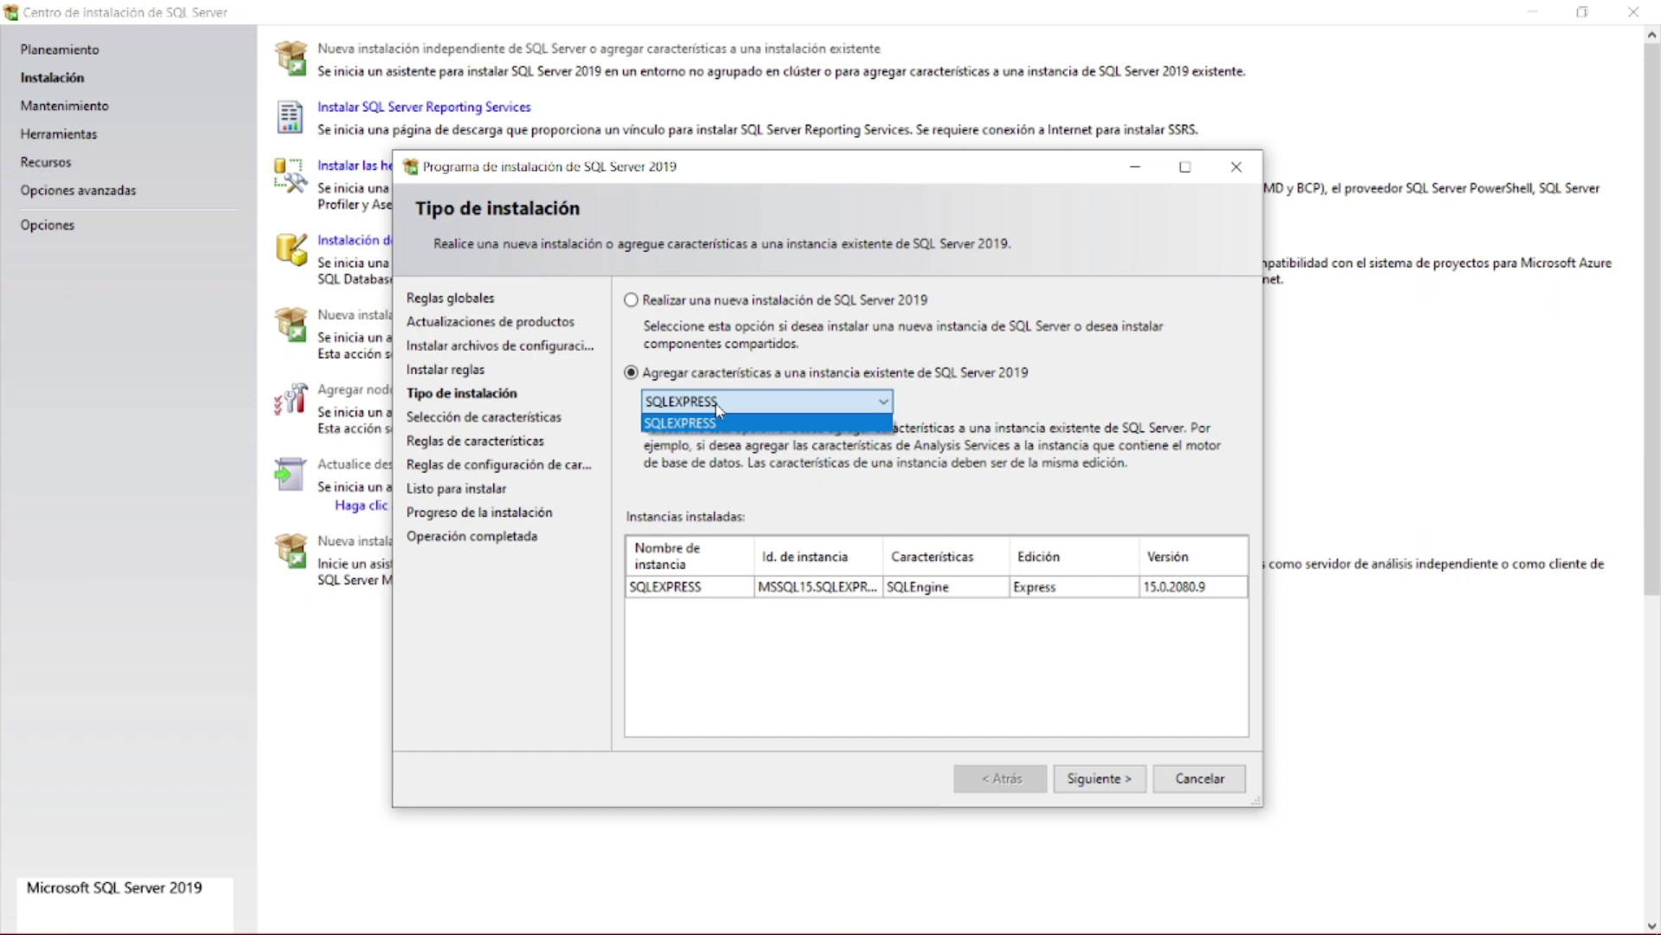
click(717, 405)
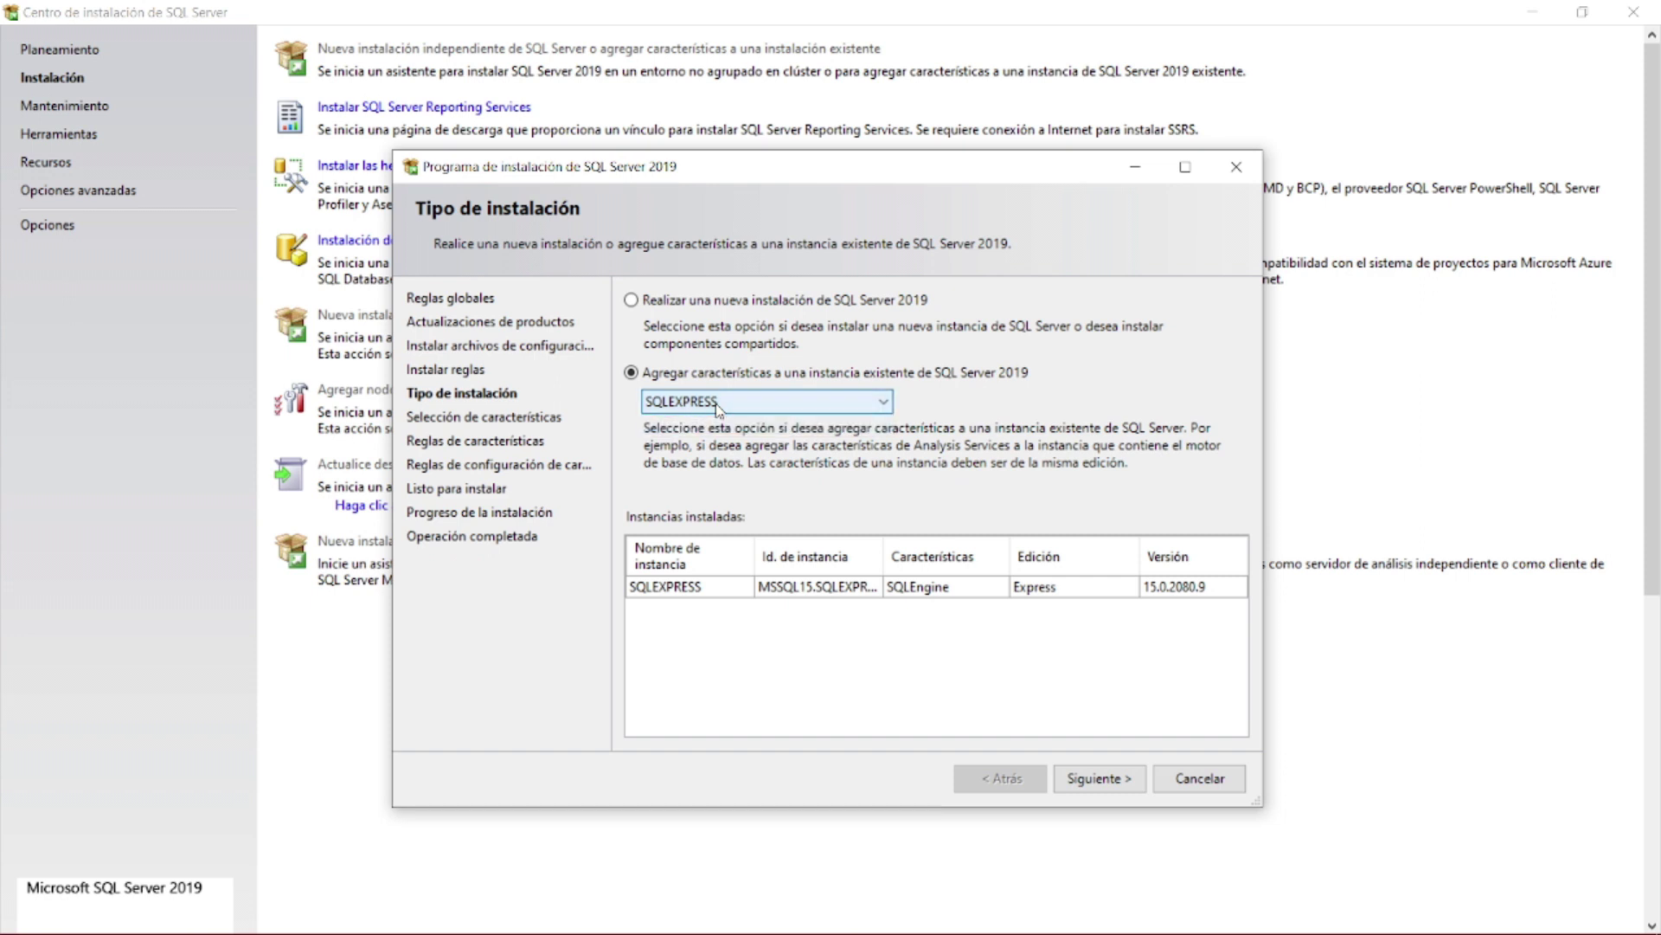
click(716, 306)
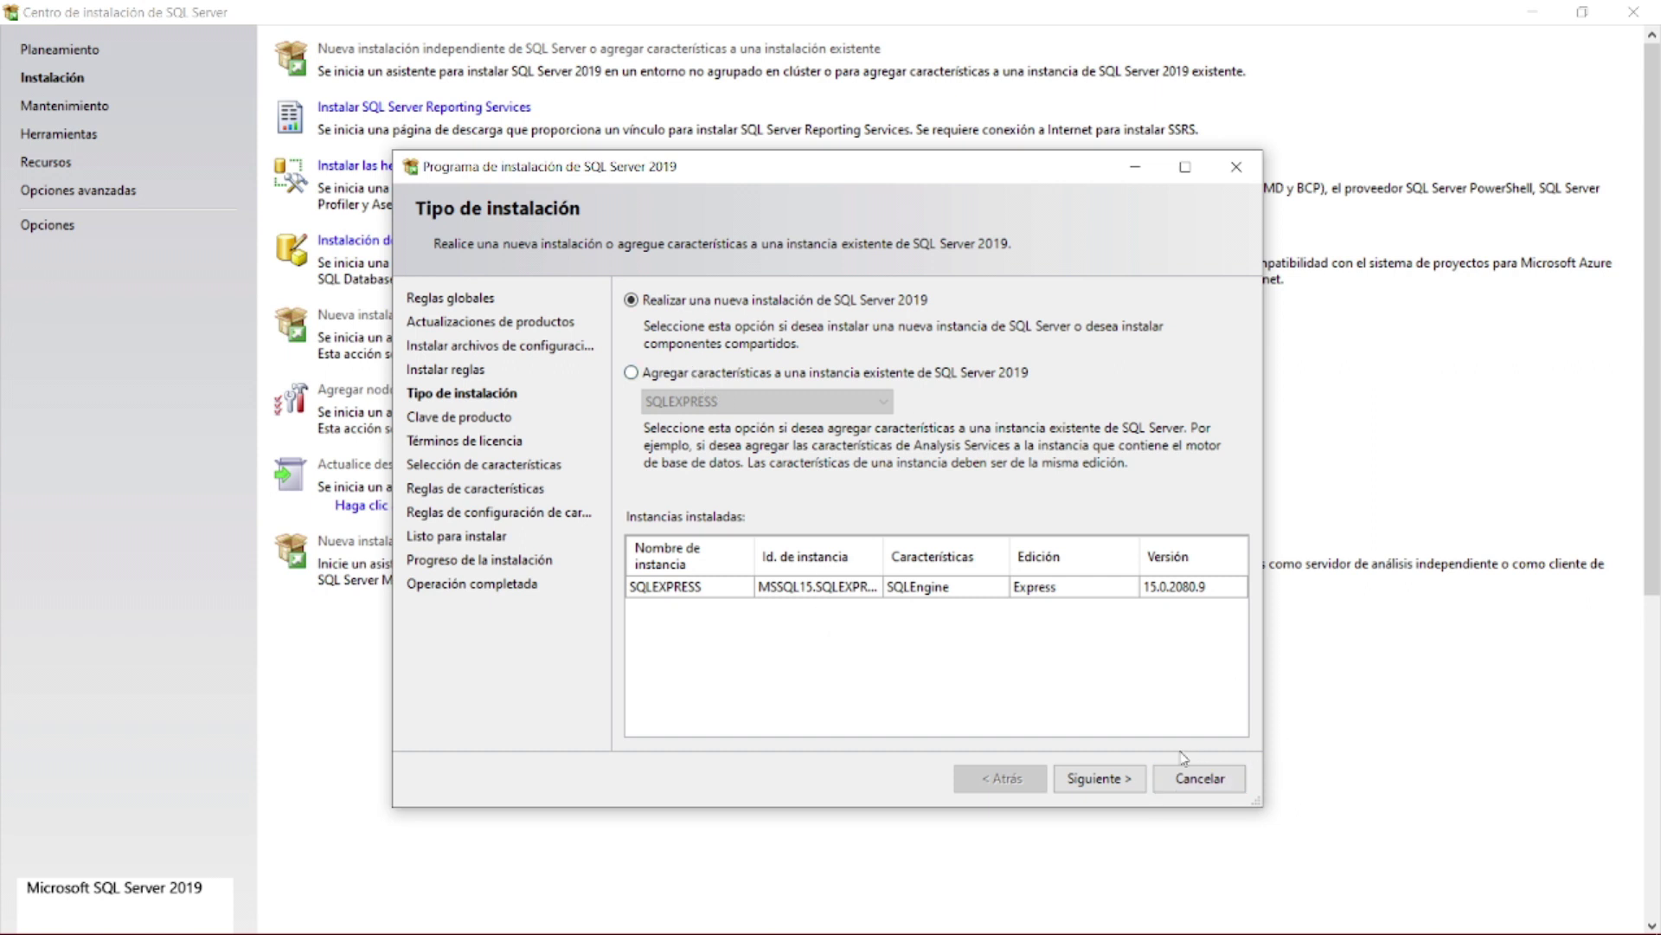
click(1114, 777)
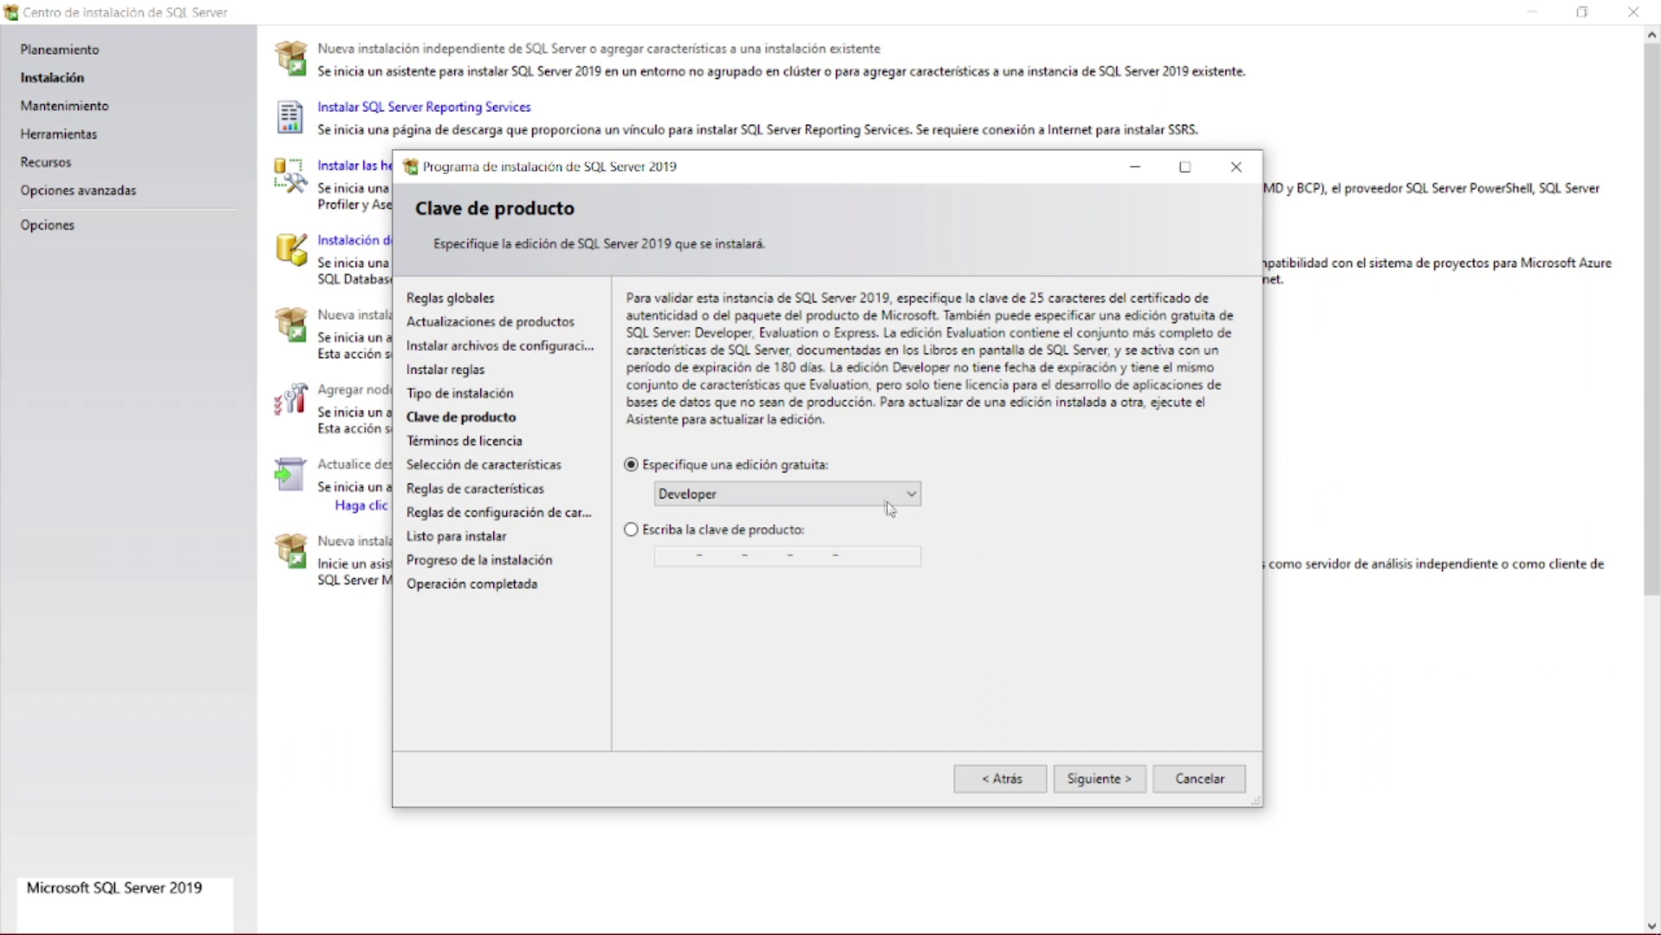
click(880, 503)
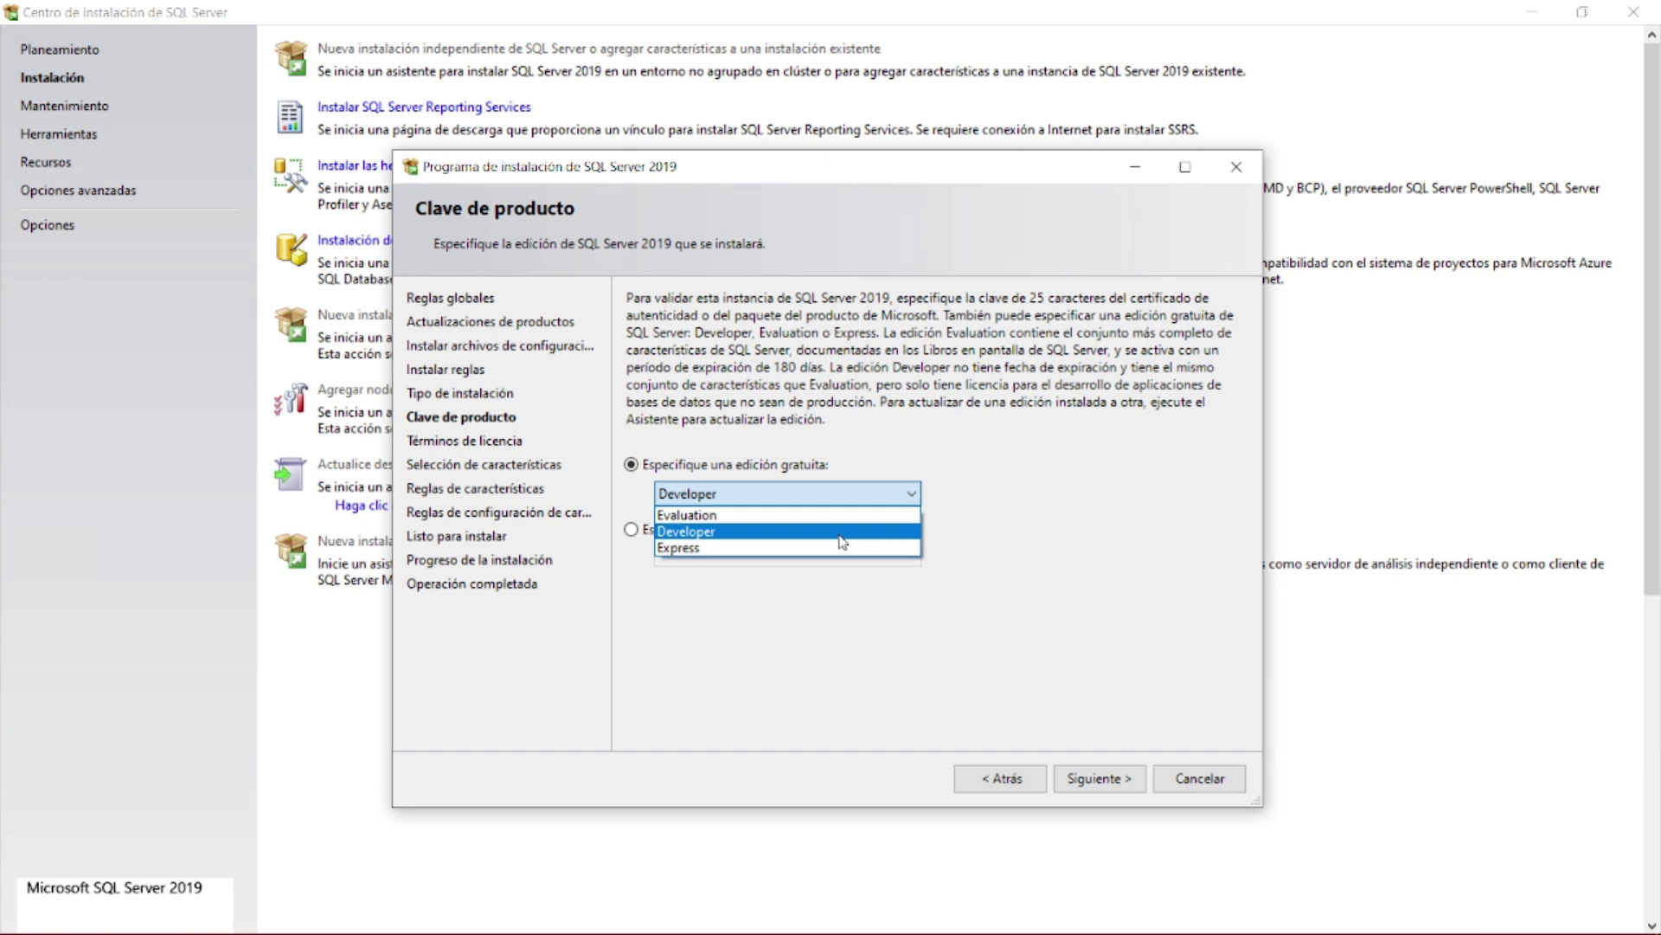
click(840, 535)
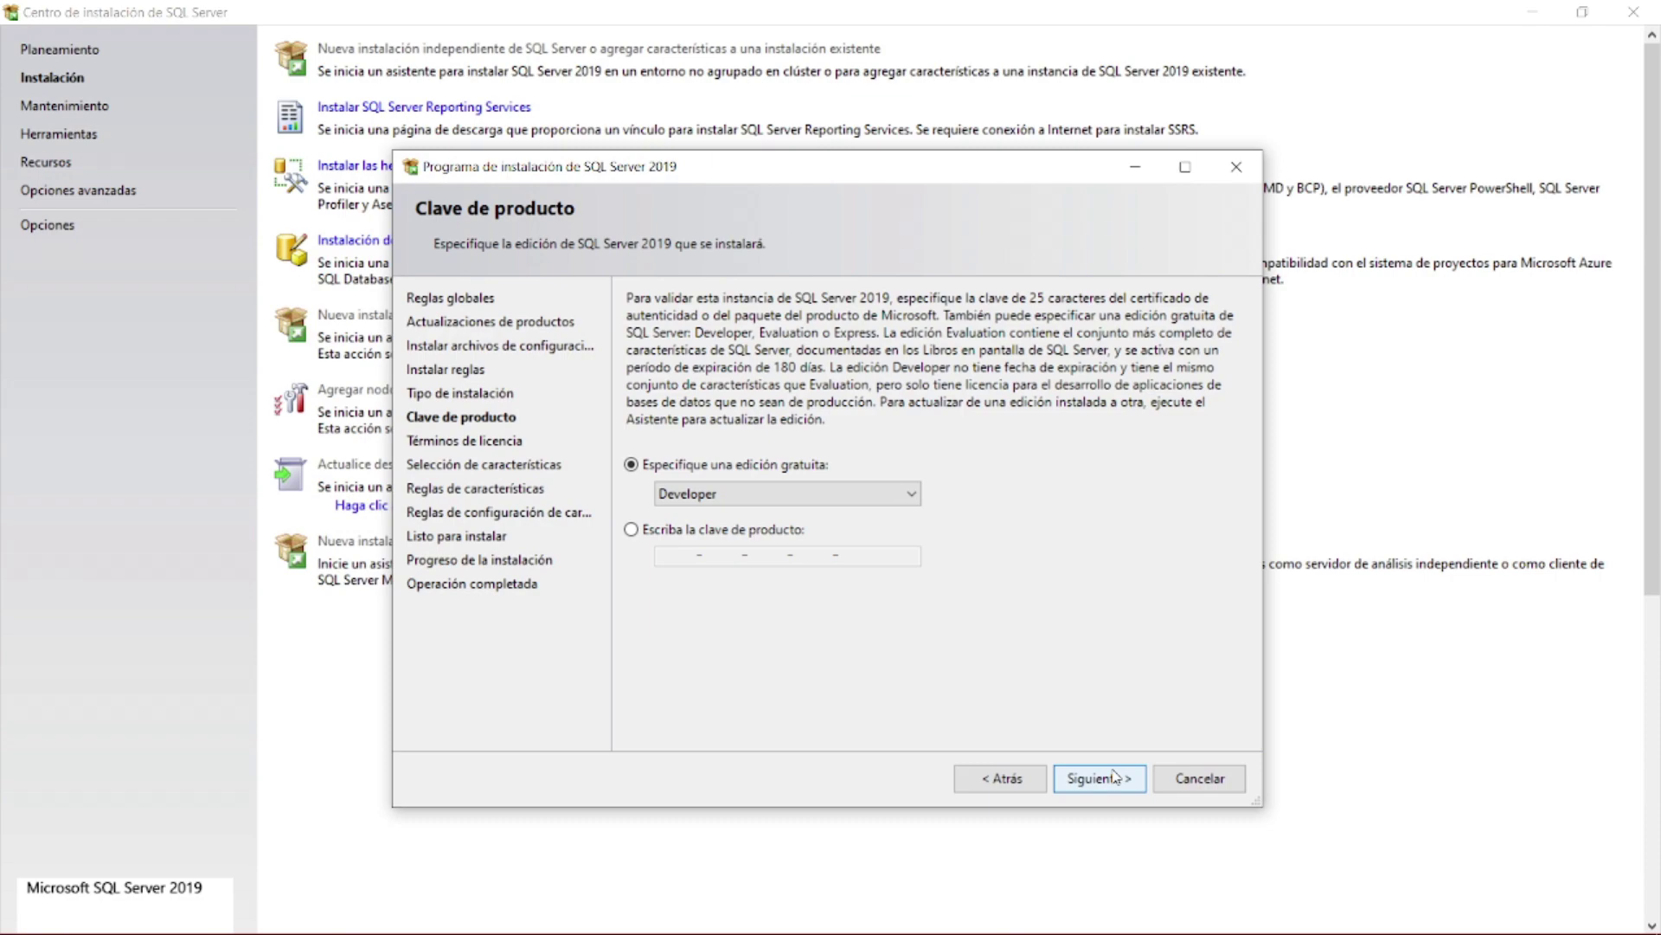
- Move to the licence terms, scroll through them and tick 'Acepto los términos de licencia'
click(1115, 776)
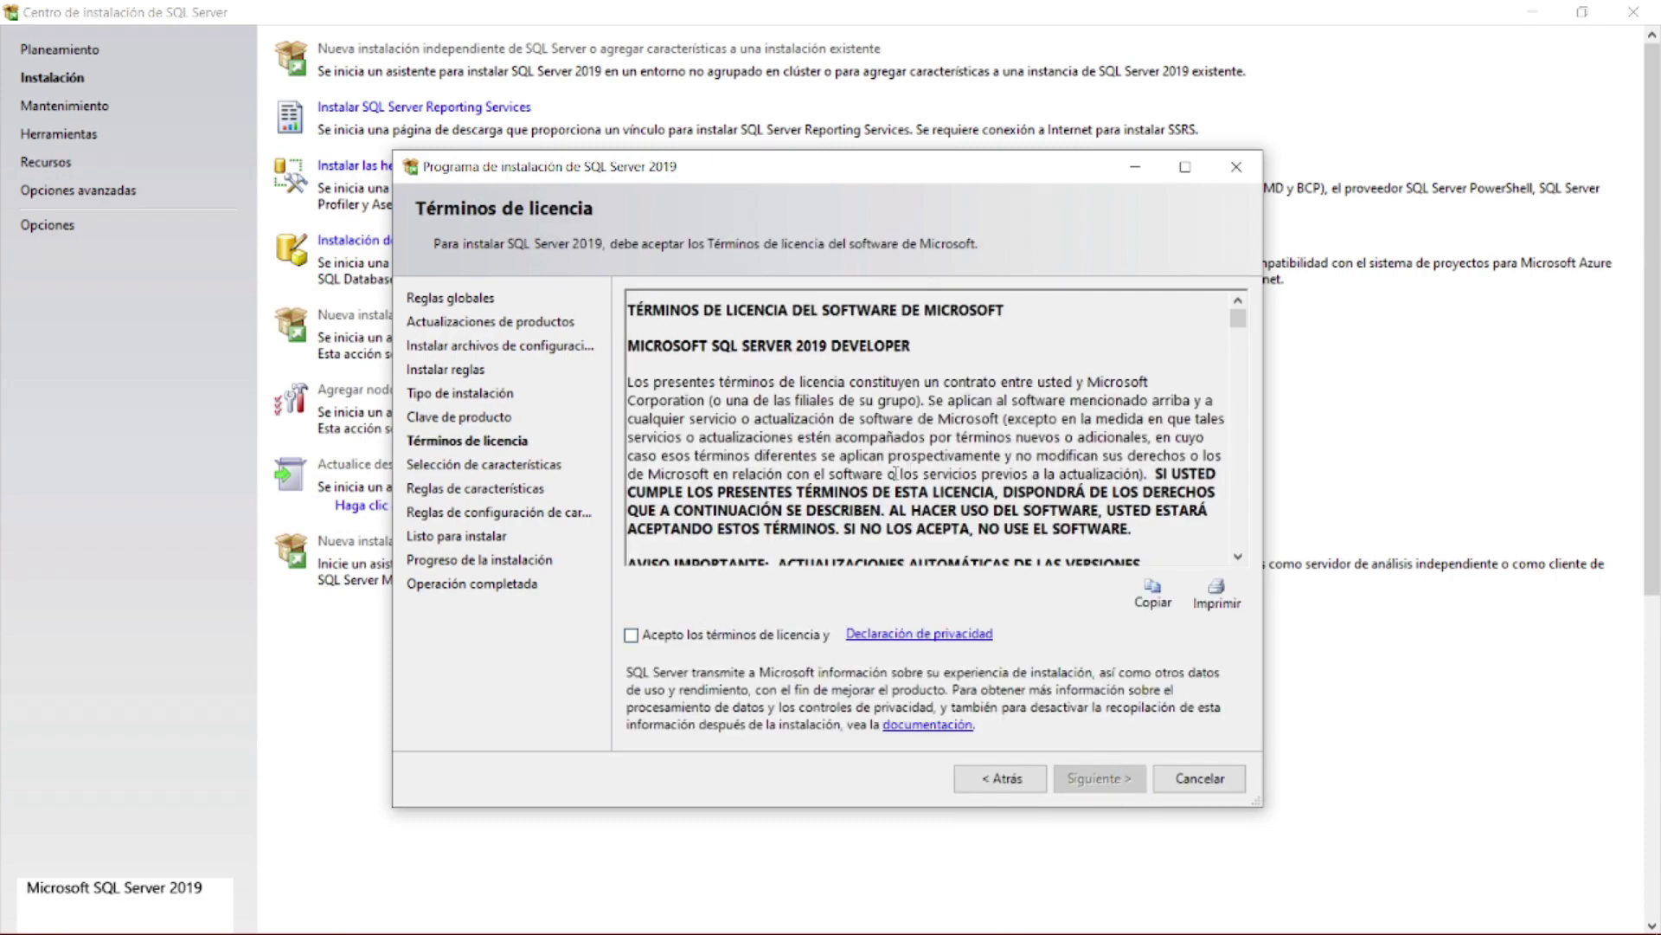
scroll(919, 465, down, 5)
scroll(919, 467, down, 20)
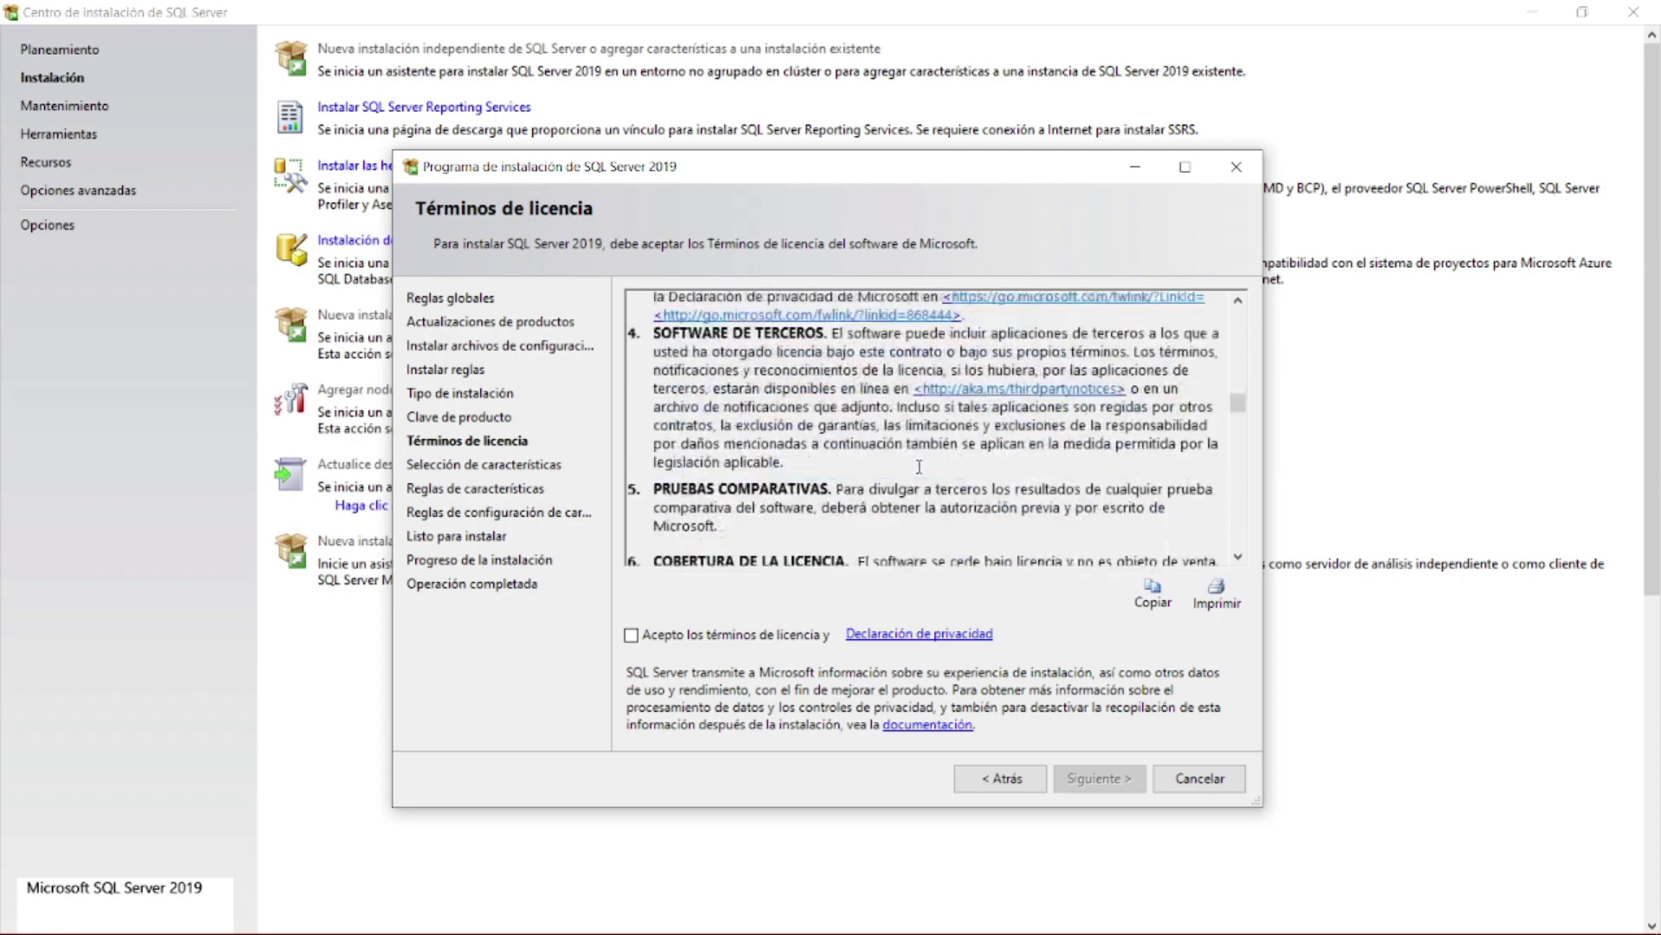
scroll(919, 468, down, 5)
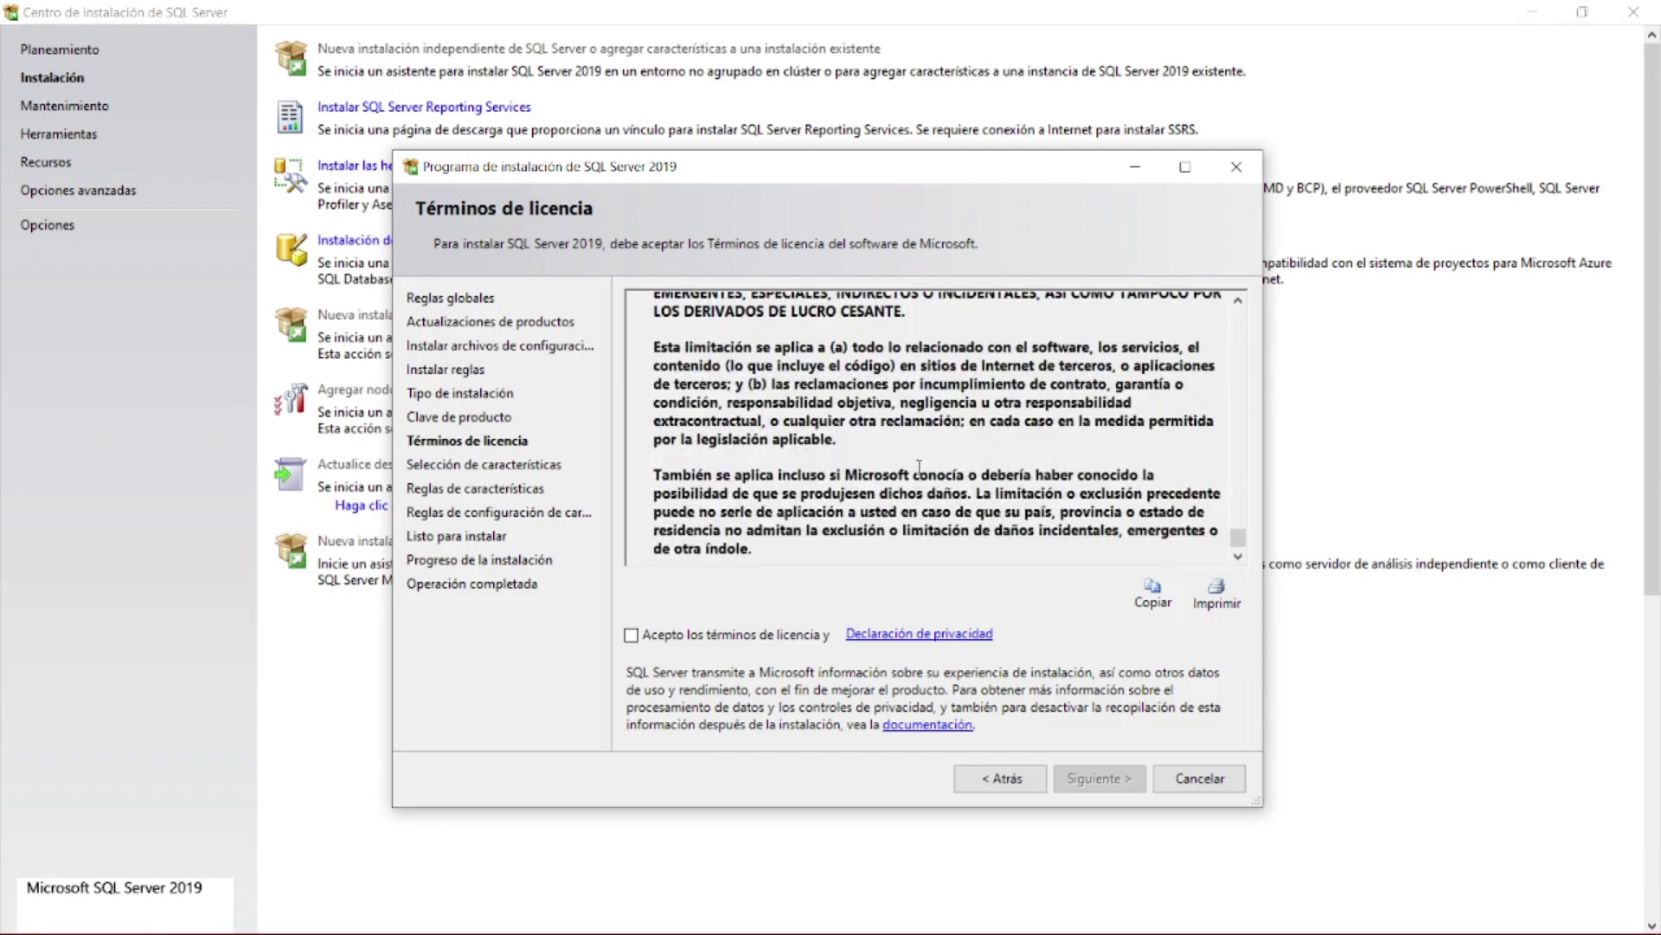
click(631, 635)
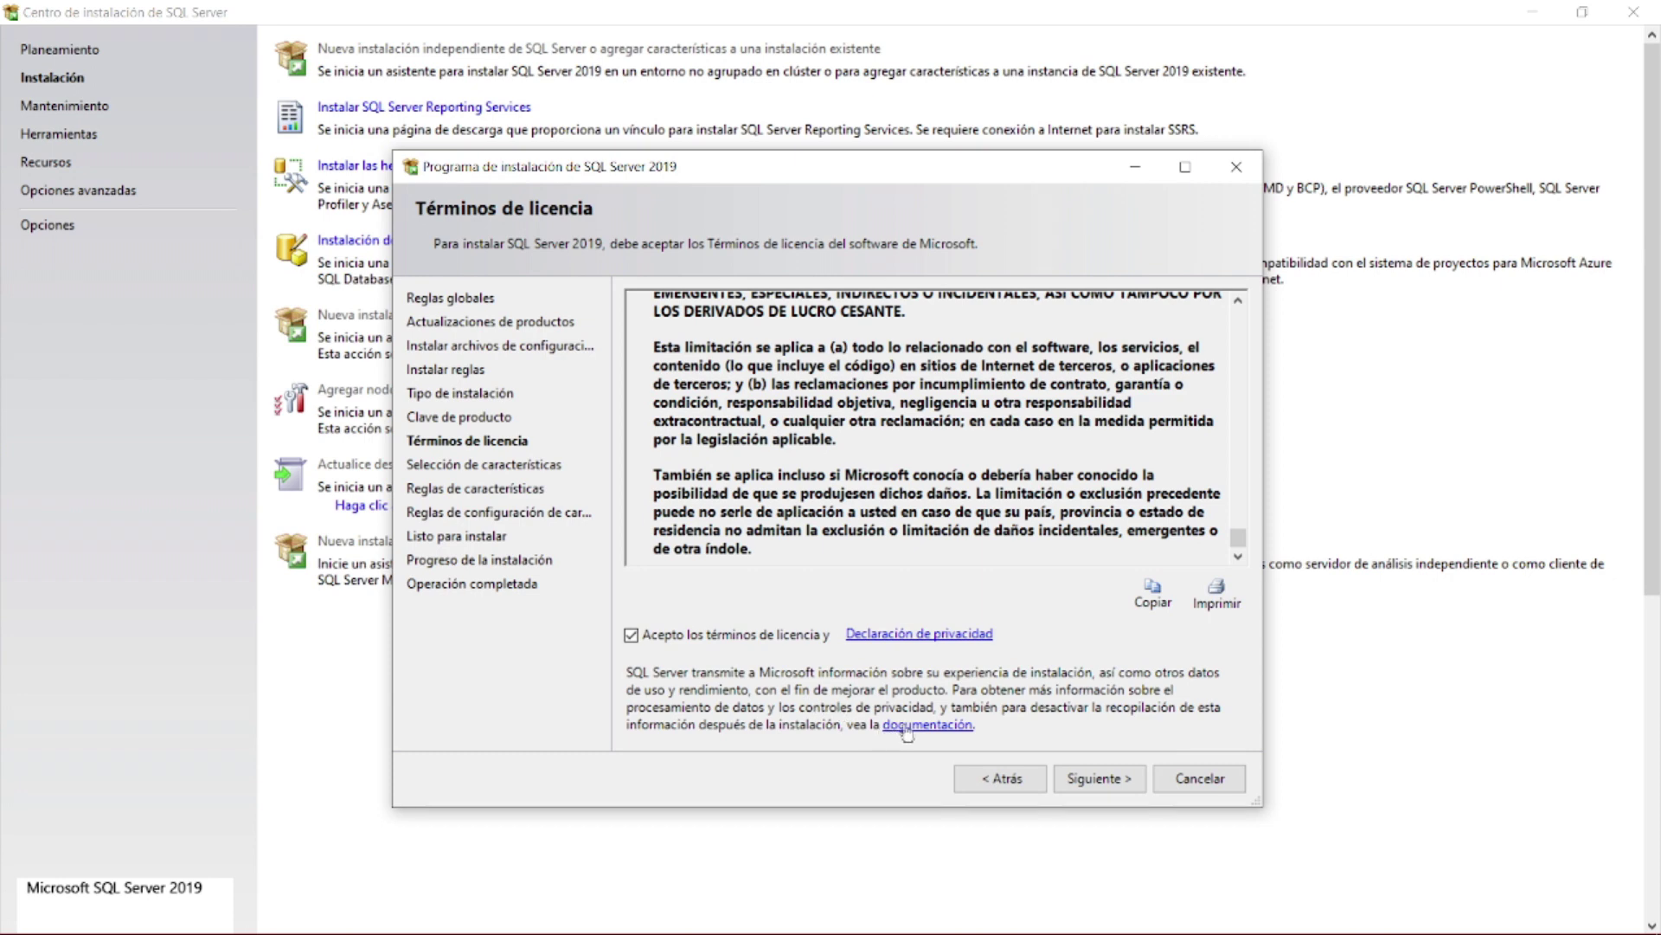
- Tick Database Engine Services and full-text extractions on the feature selection page
click(1074, 783)
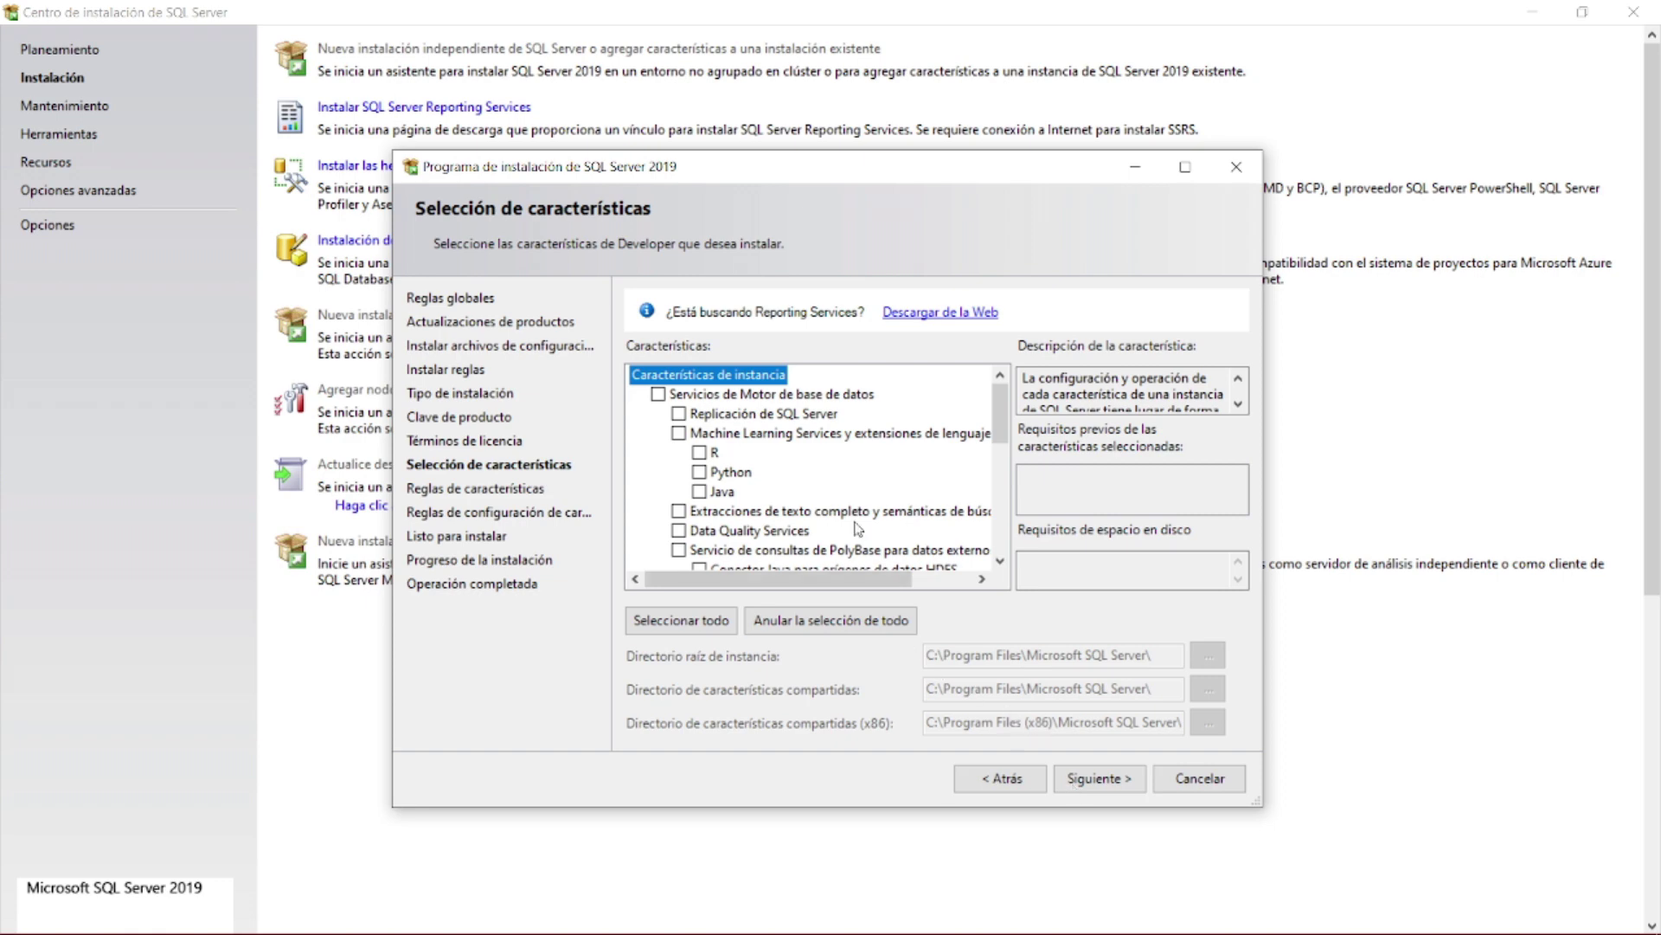
scroll(857, 528, down, 5)
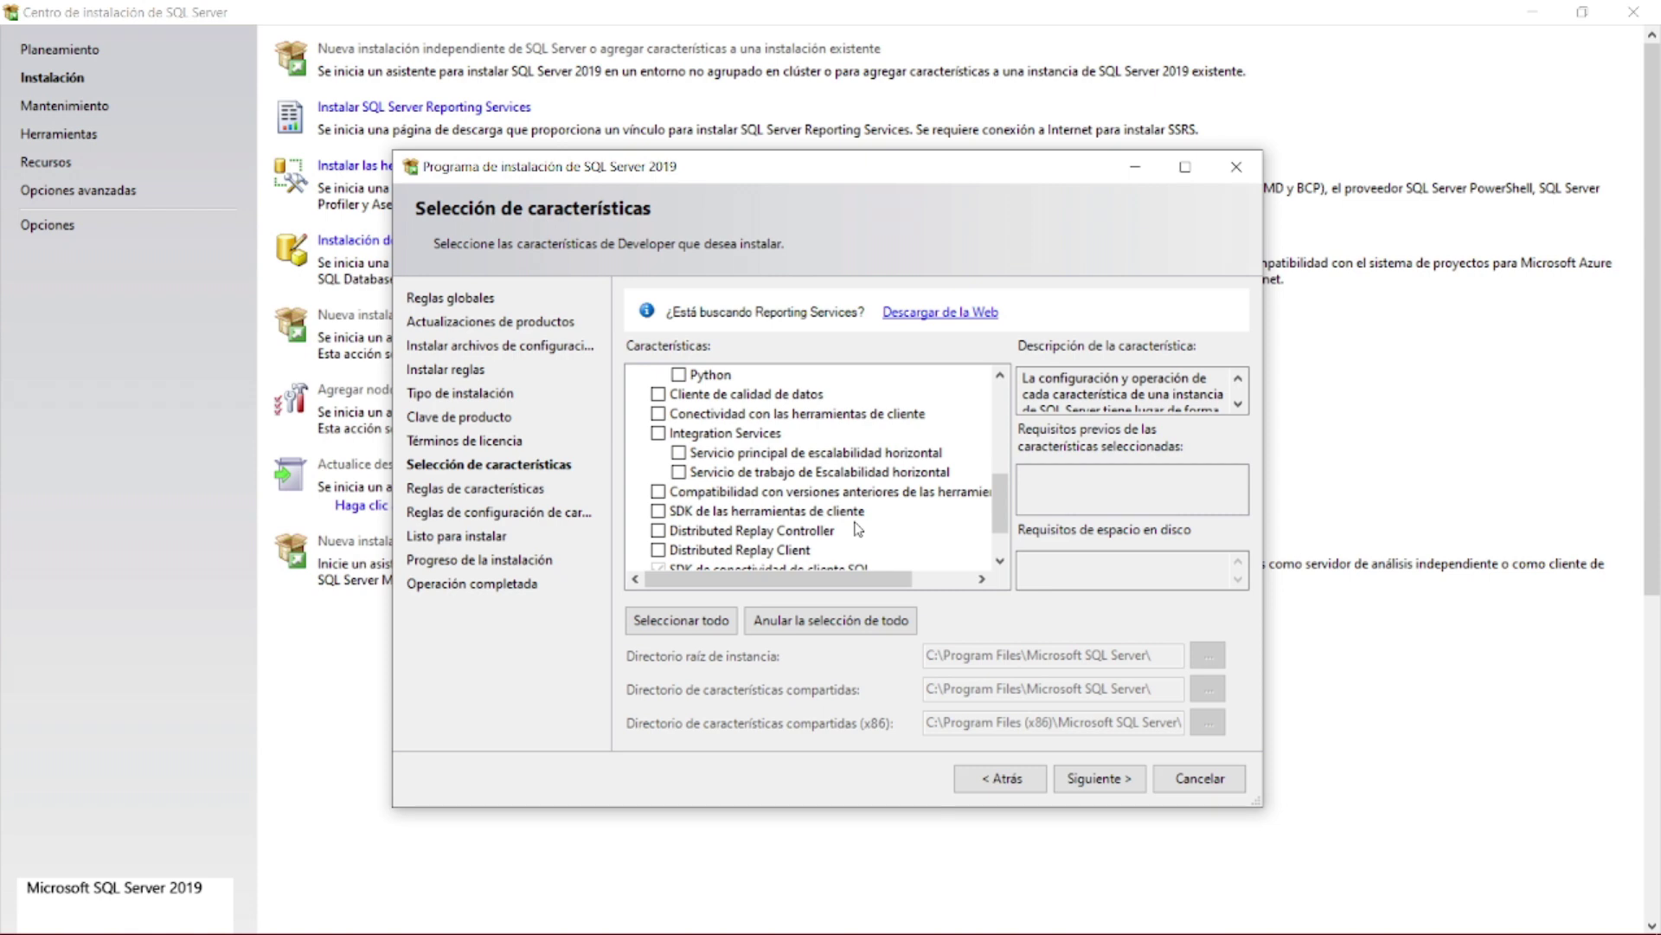
scroll(857, 528, up, 5)
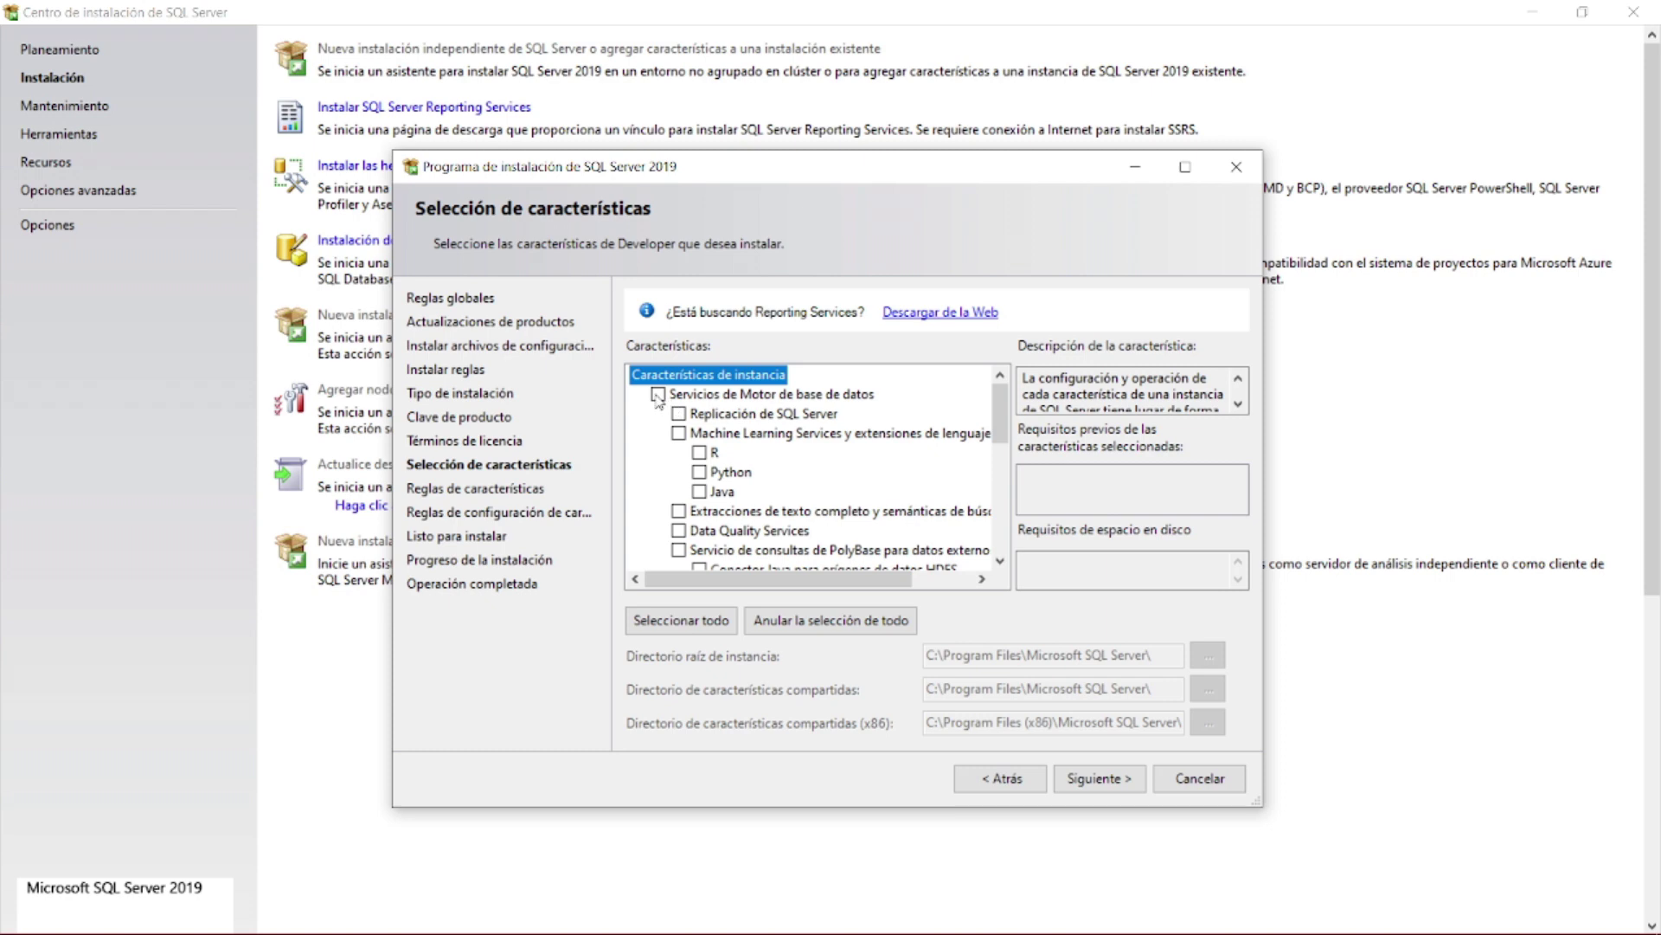
click(658, 395)
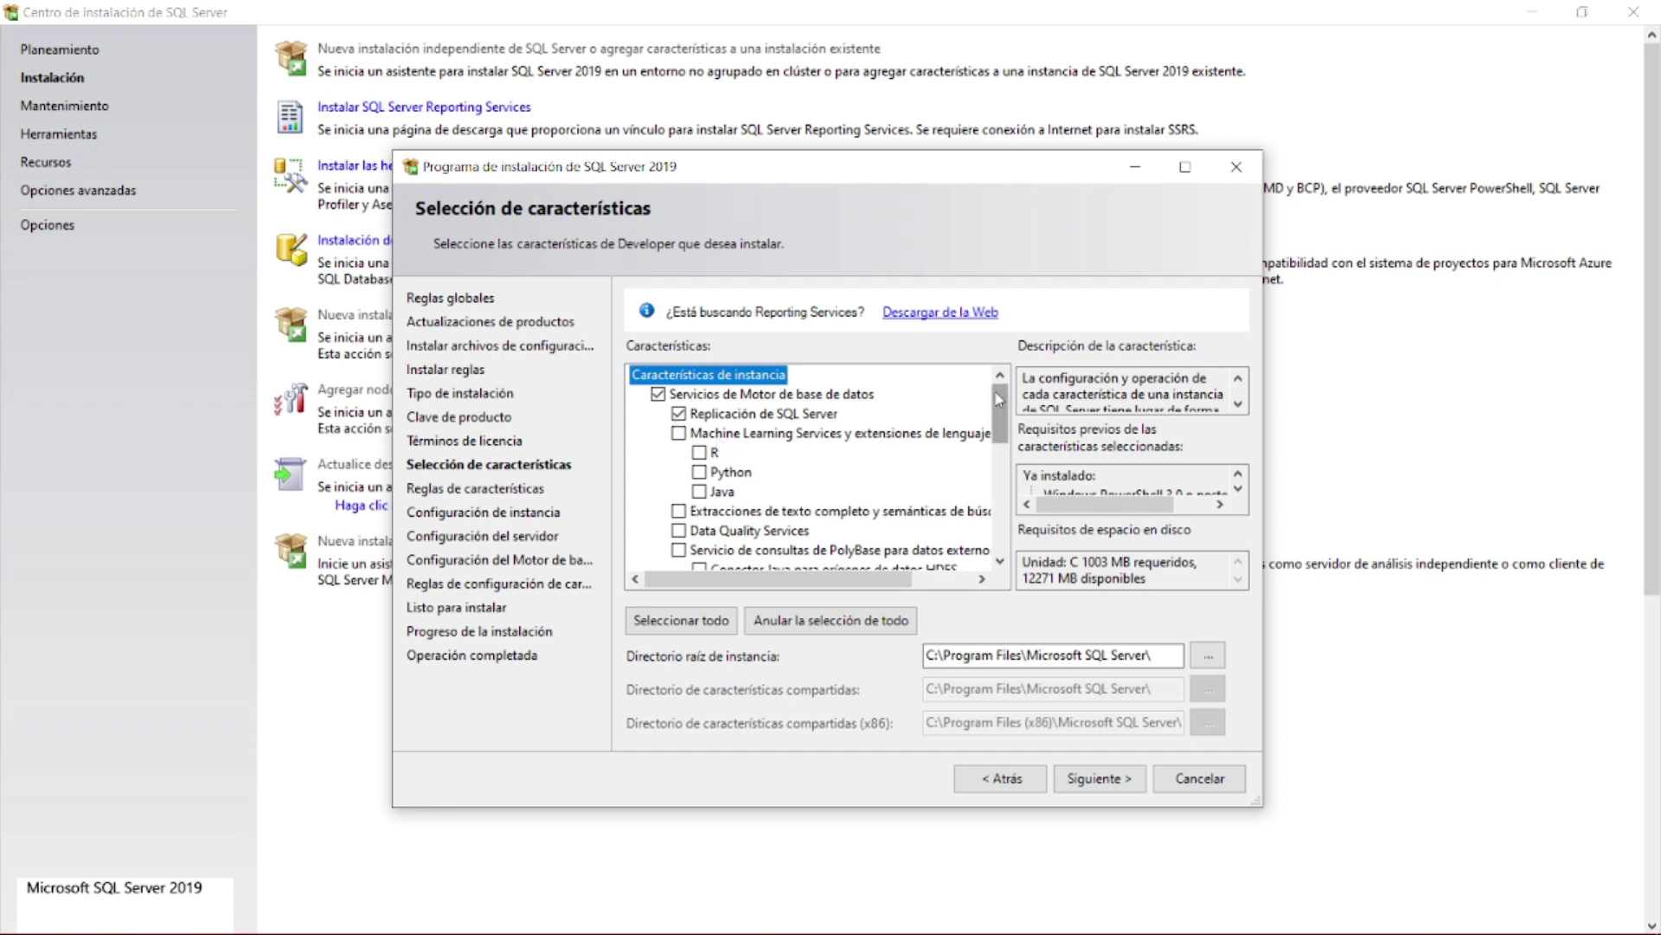
drag(995, 393, 998, 415)
scroll(994, 407, up, 1)
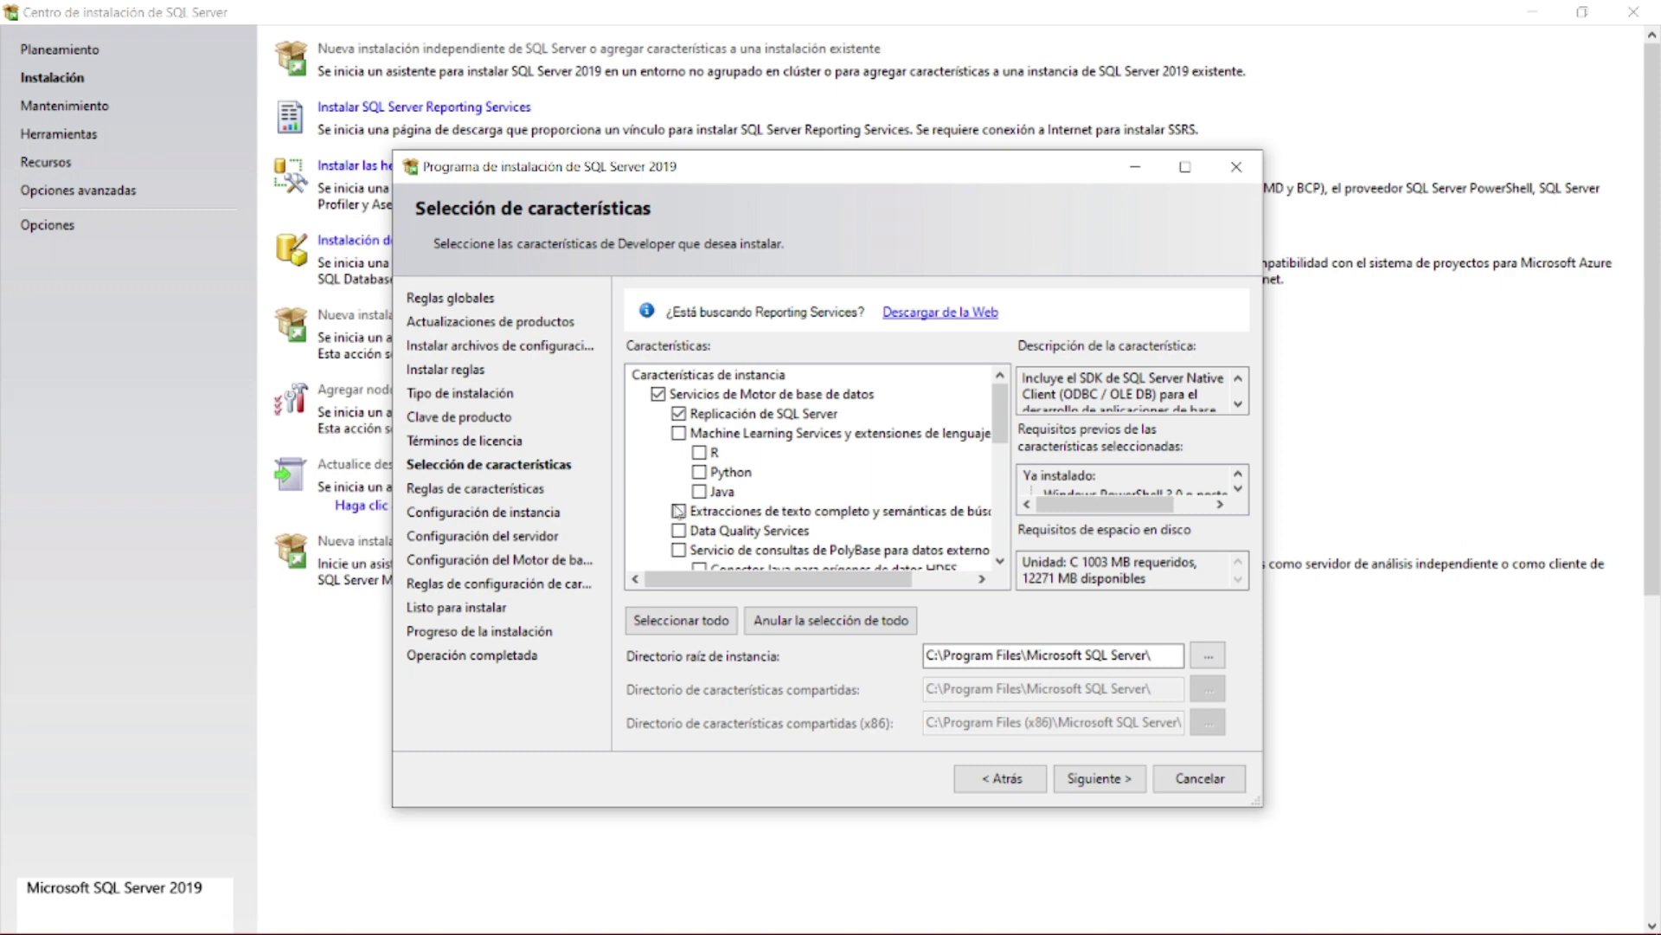
click(678, 511)
- Tick Integration Services and go to the instance root directory field
scroll(994, 437, down, 5)
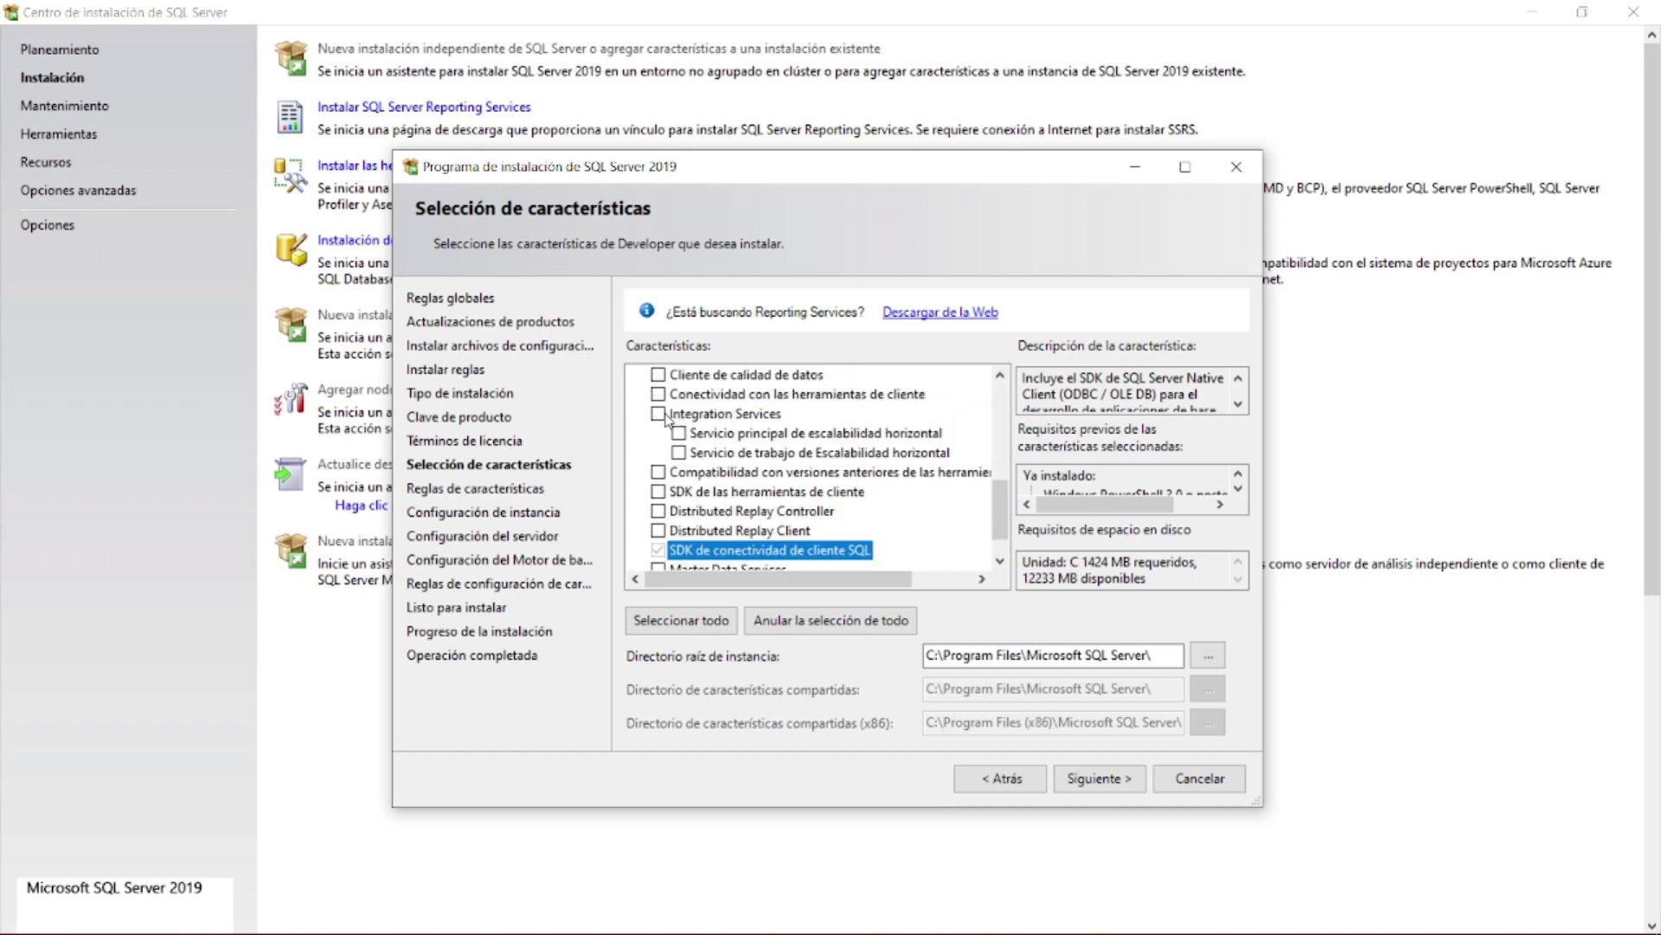
click(660, 414)
scroll(1002, 491, down, 1)
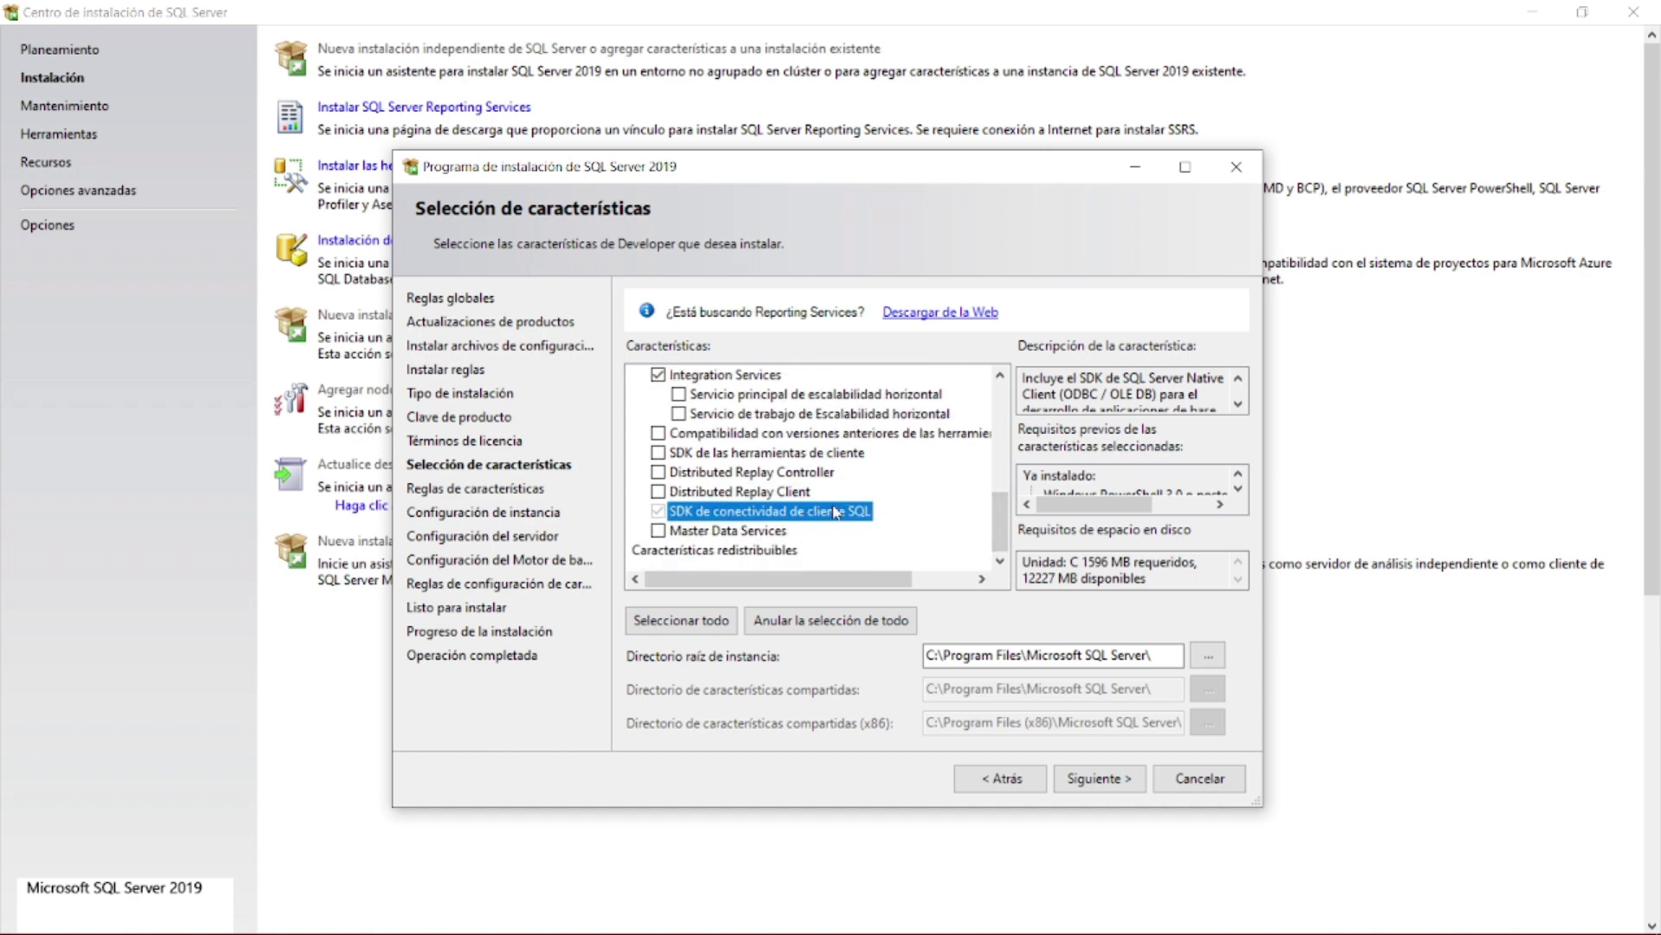
drag(1001, 507, 1050, 605)
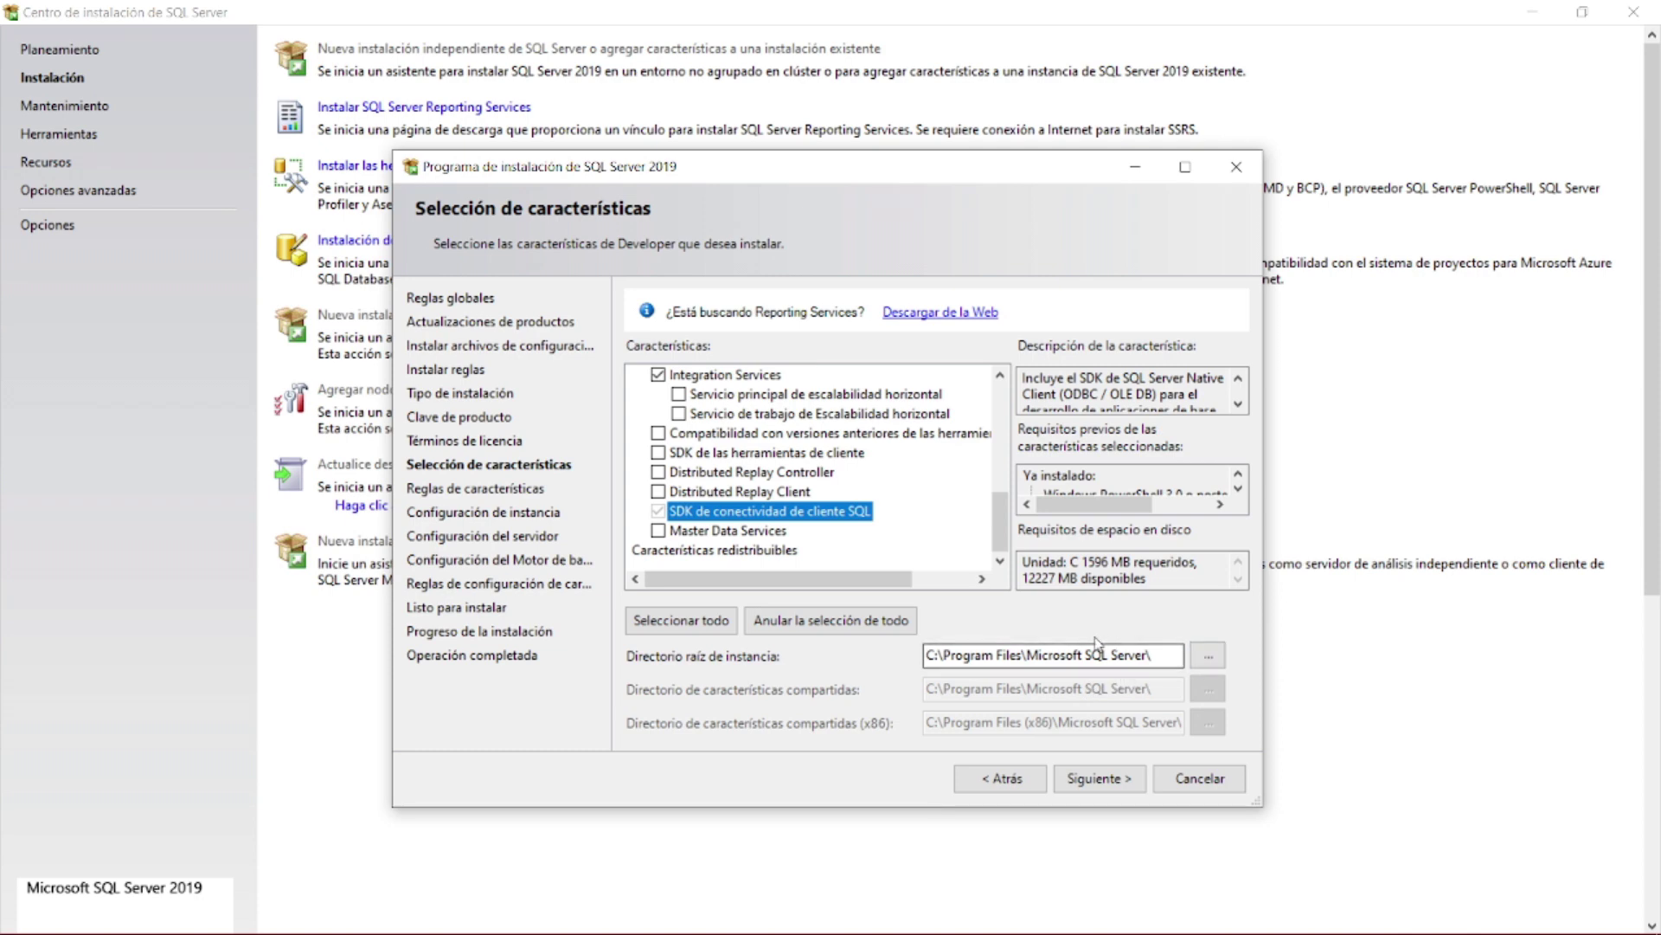
click(1148, 651)
- Set the instance root directory to D:\SQL Server 2019 and continue to Instance Configuration
click(1210, 659)
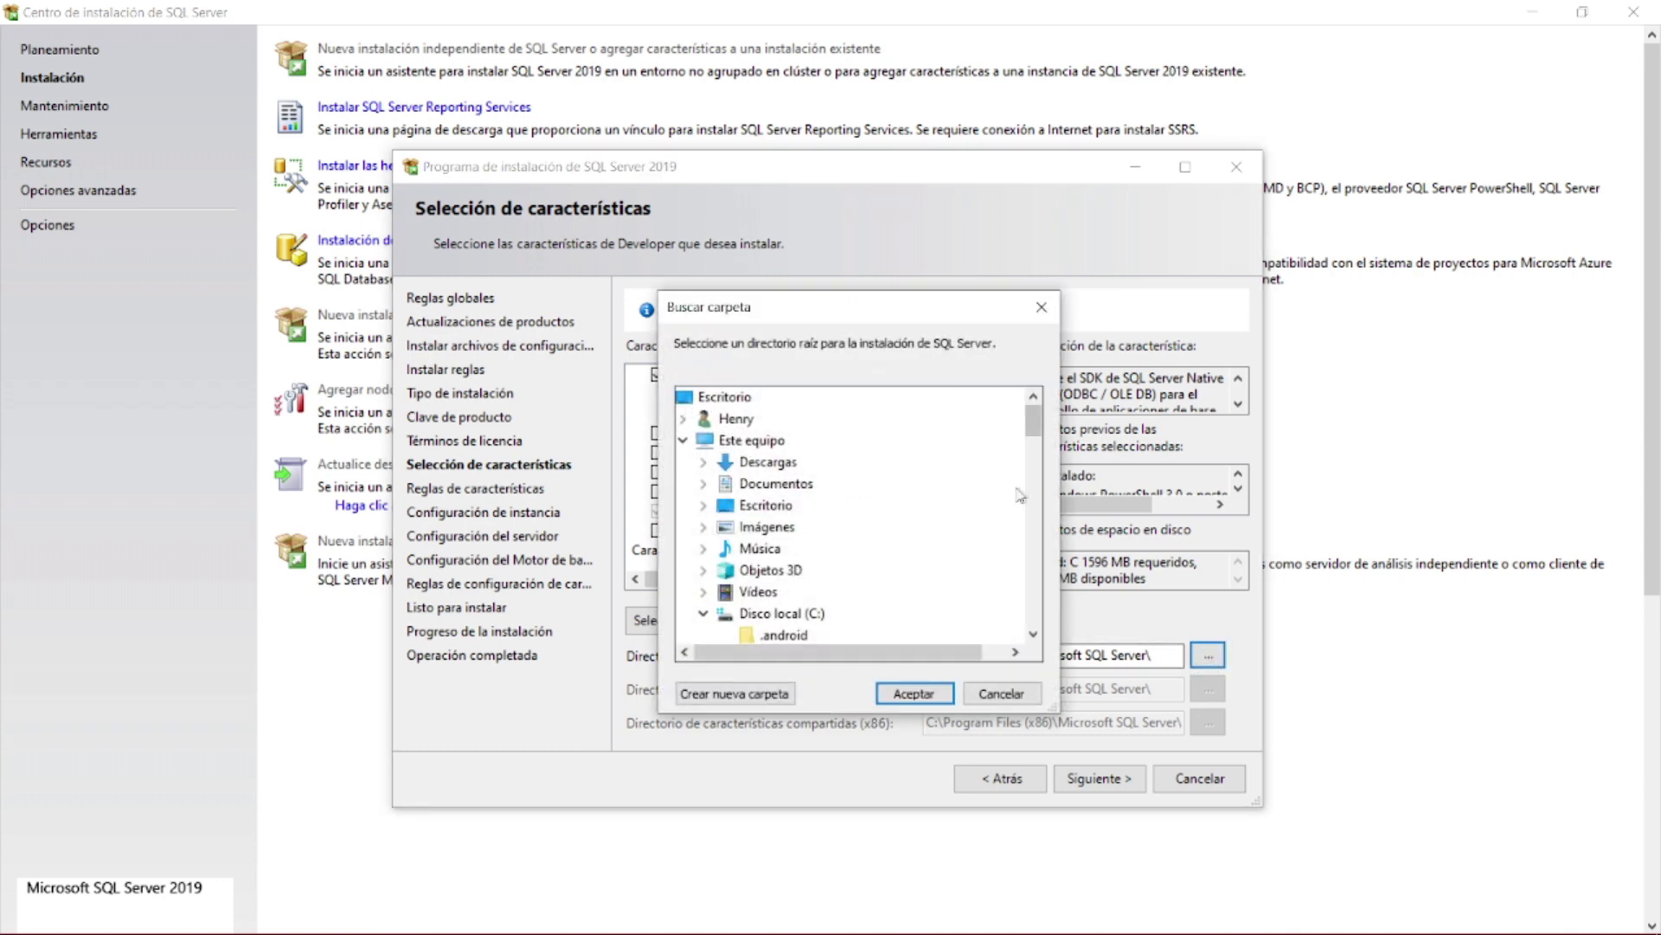
drag(1030, 433, 1031, 585)
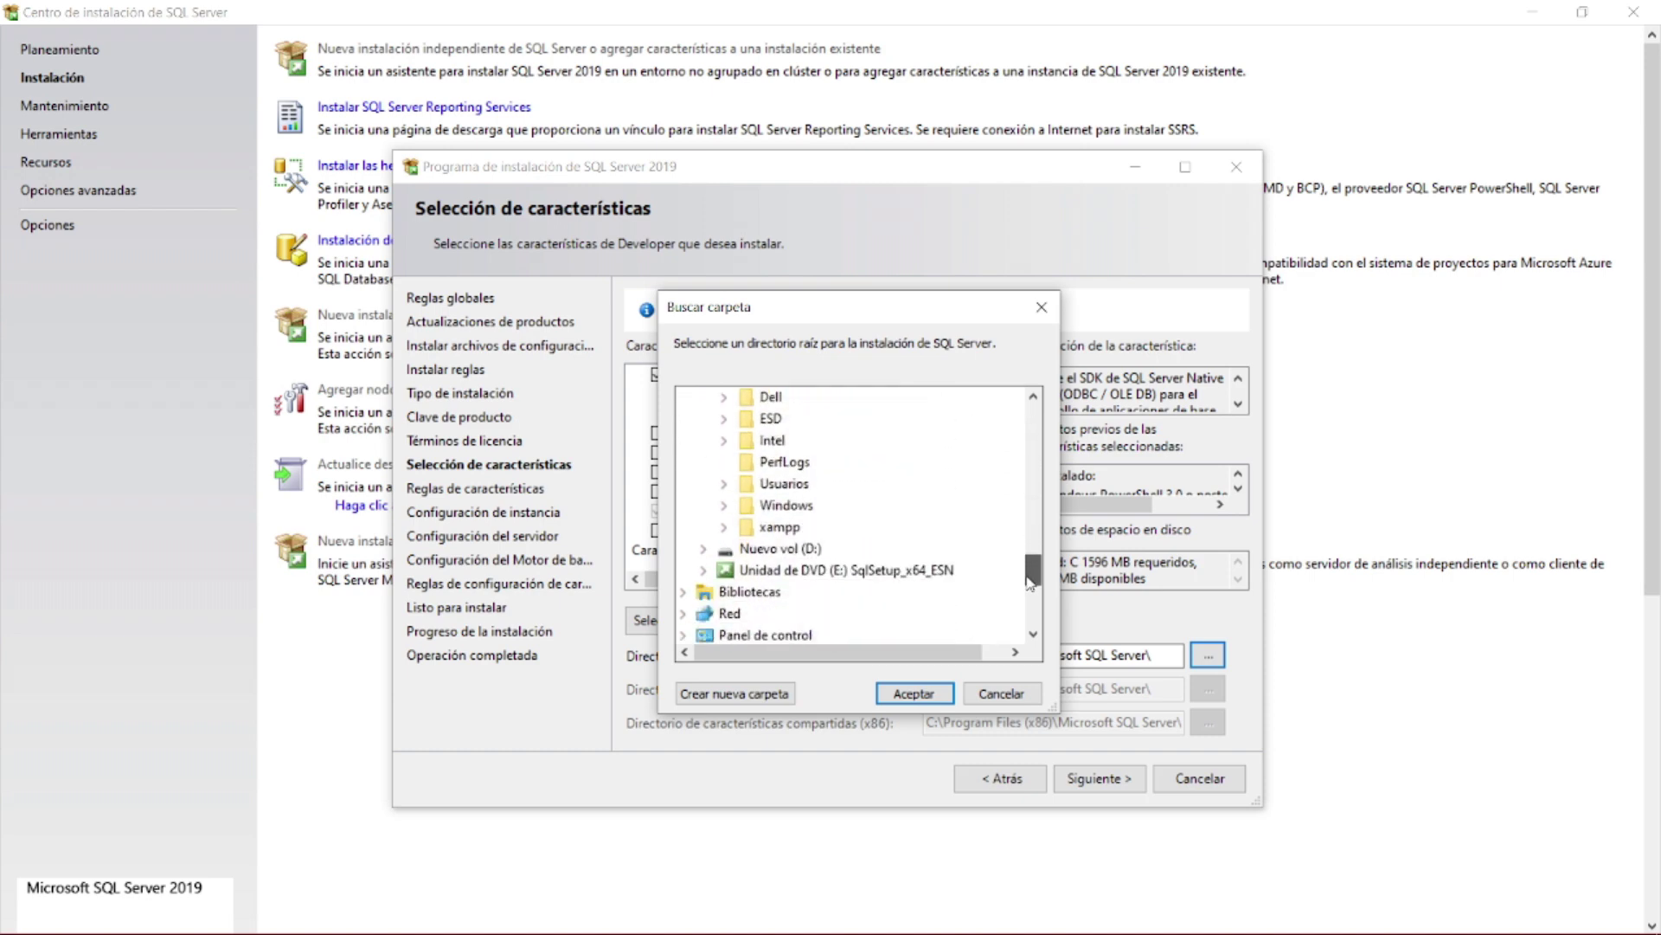
click(799, 547)
drag(1031, 540, 1031, 576)
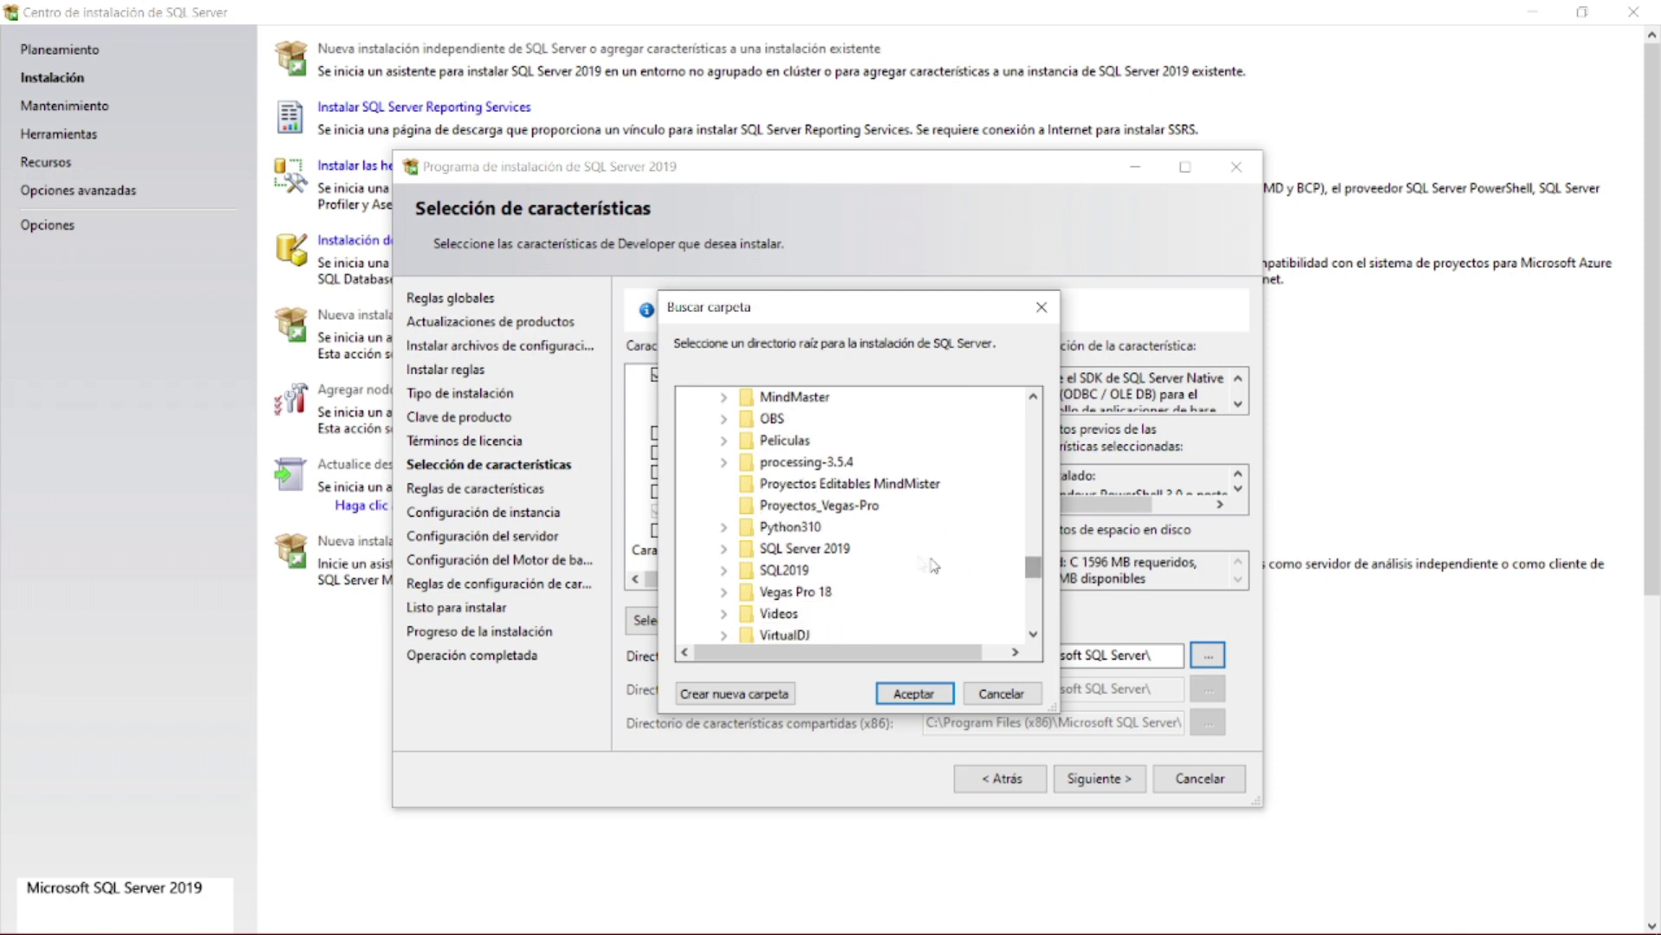
click(847, 550)
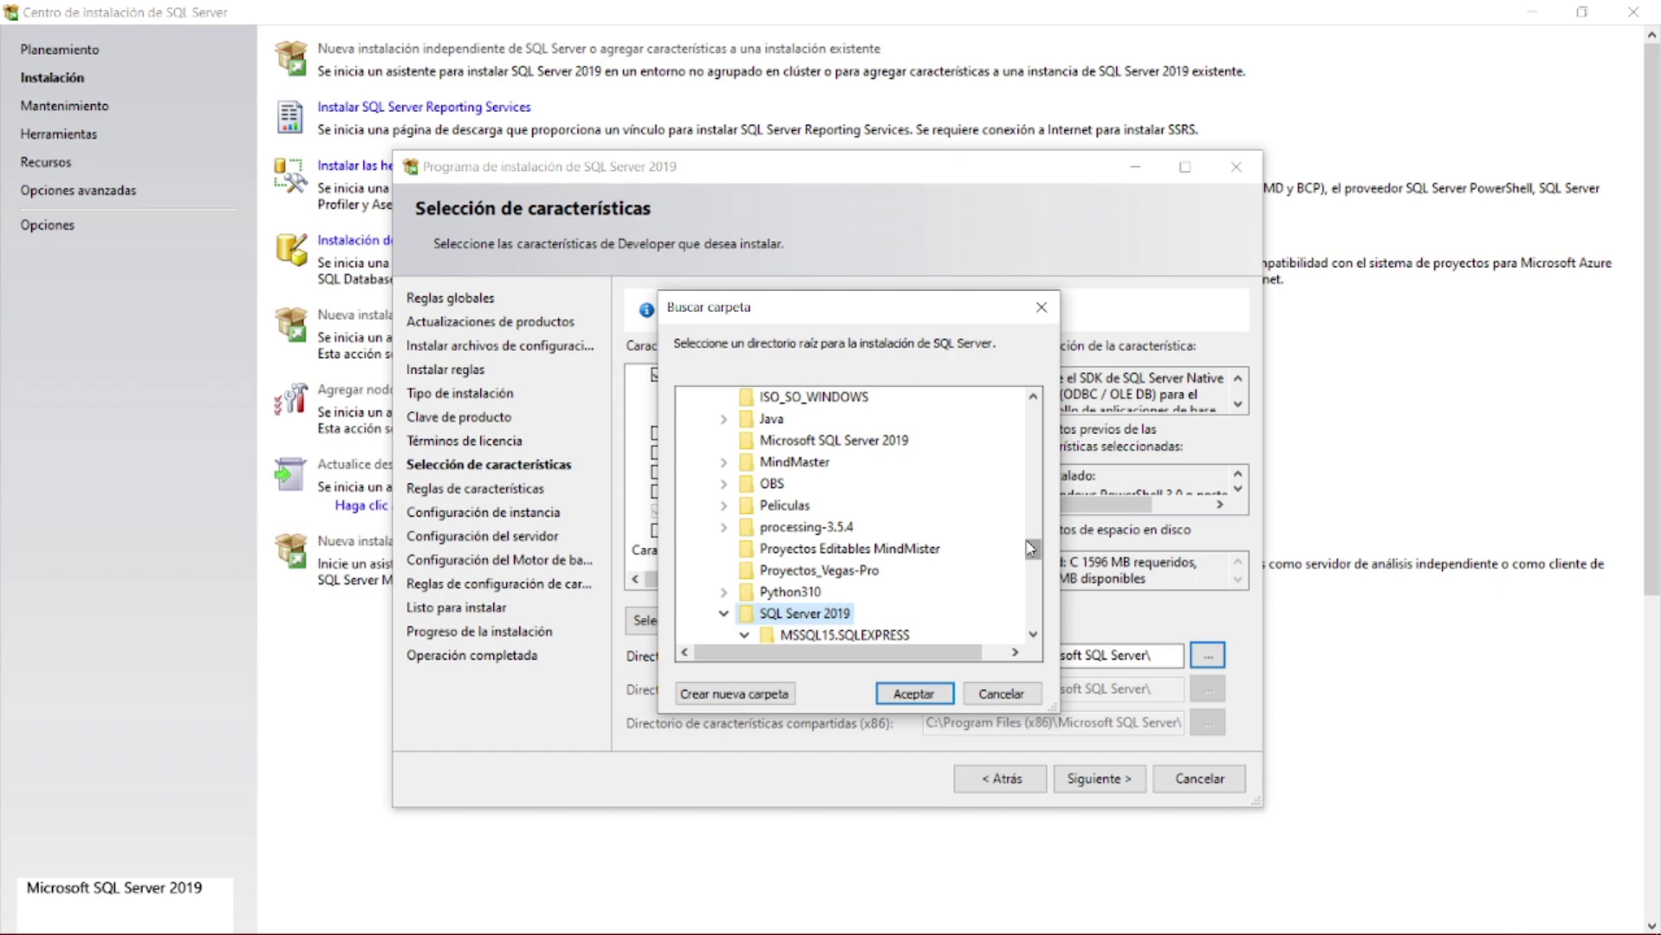
click(931, 693)
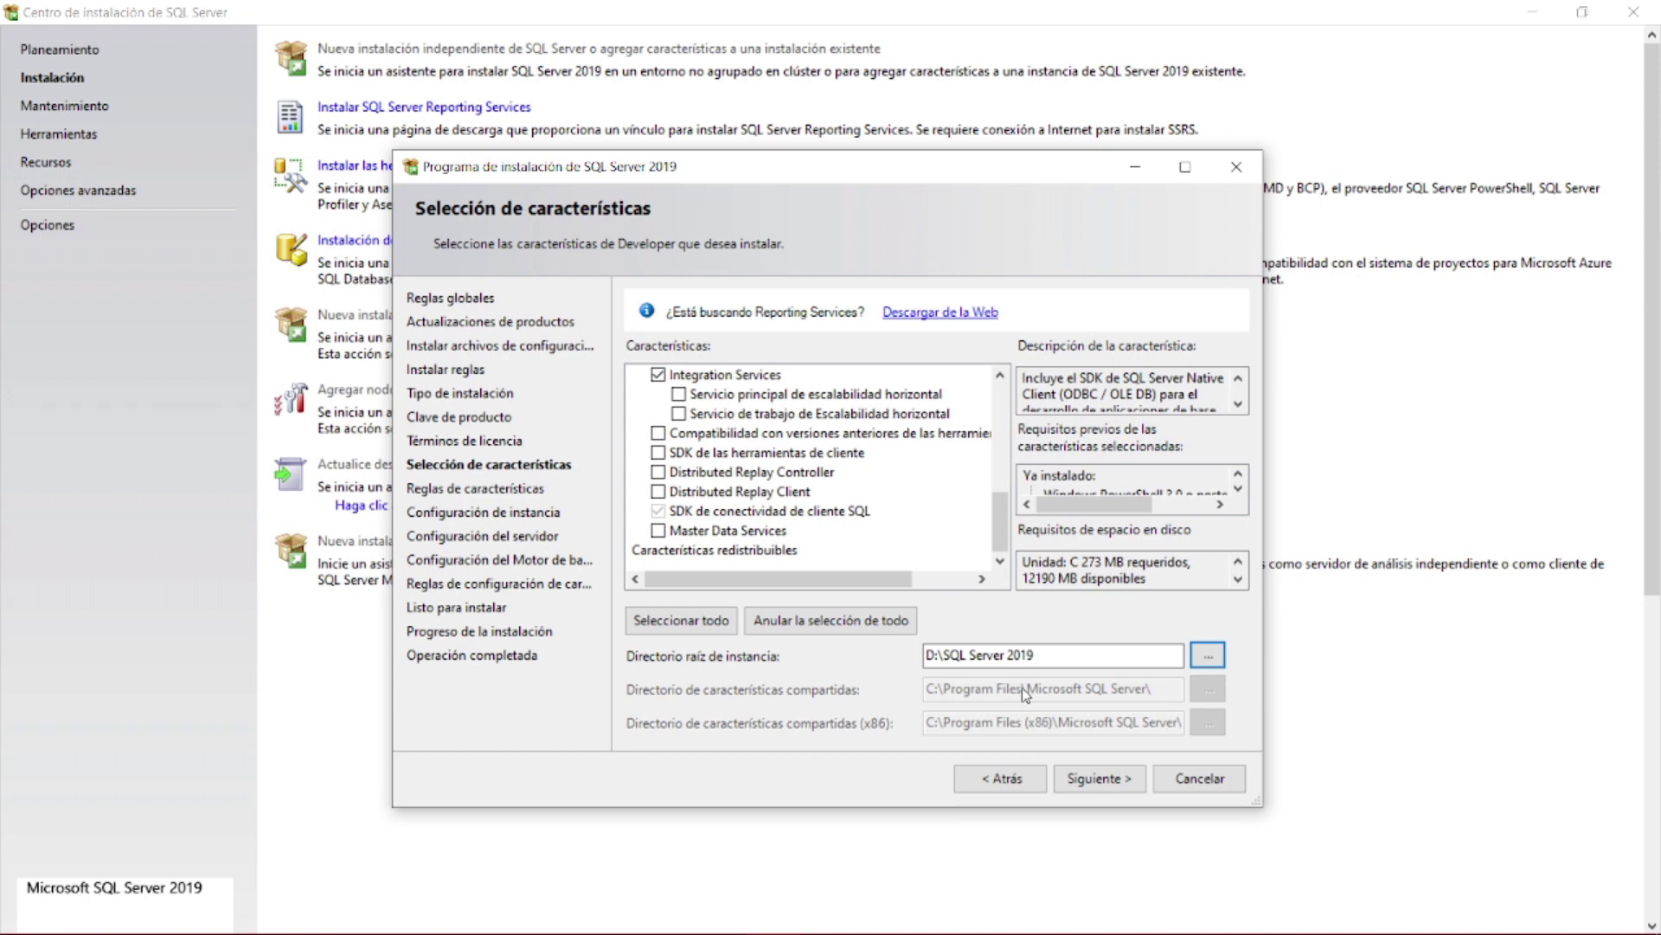
click(1092, 779)
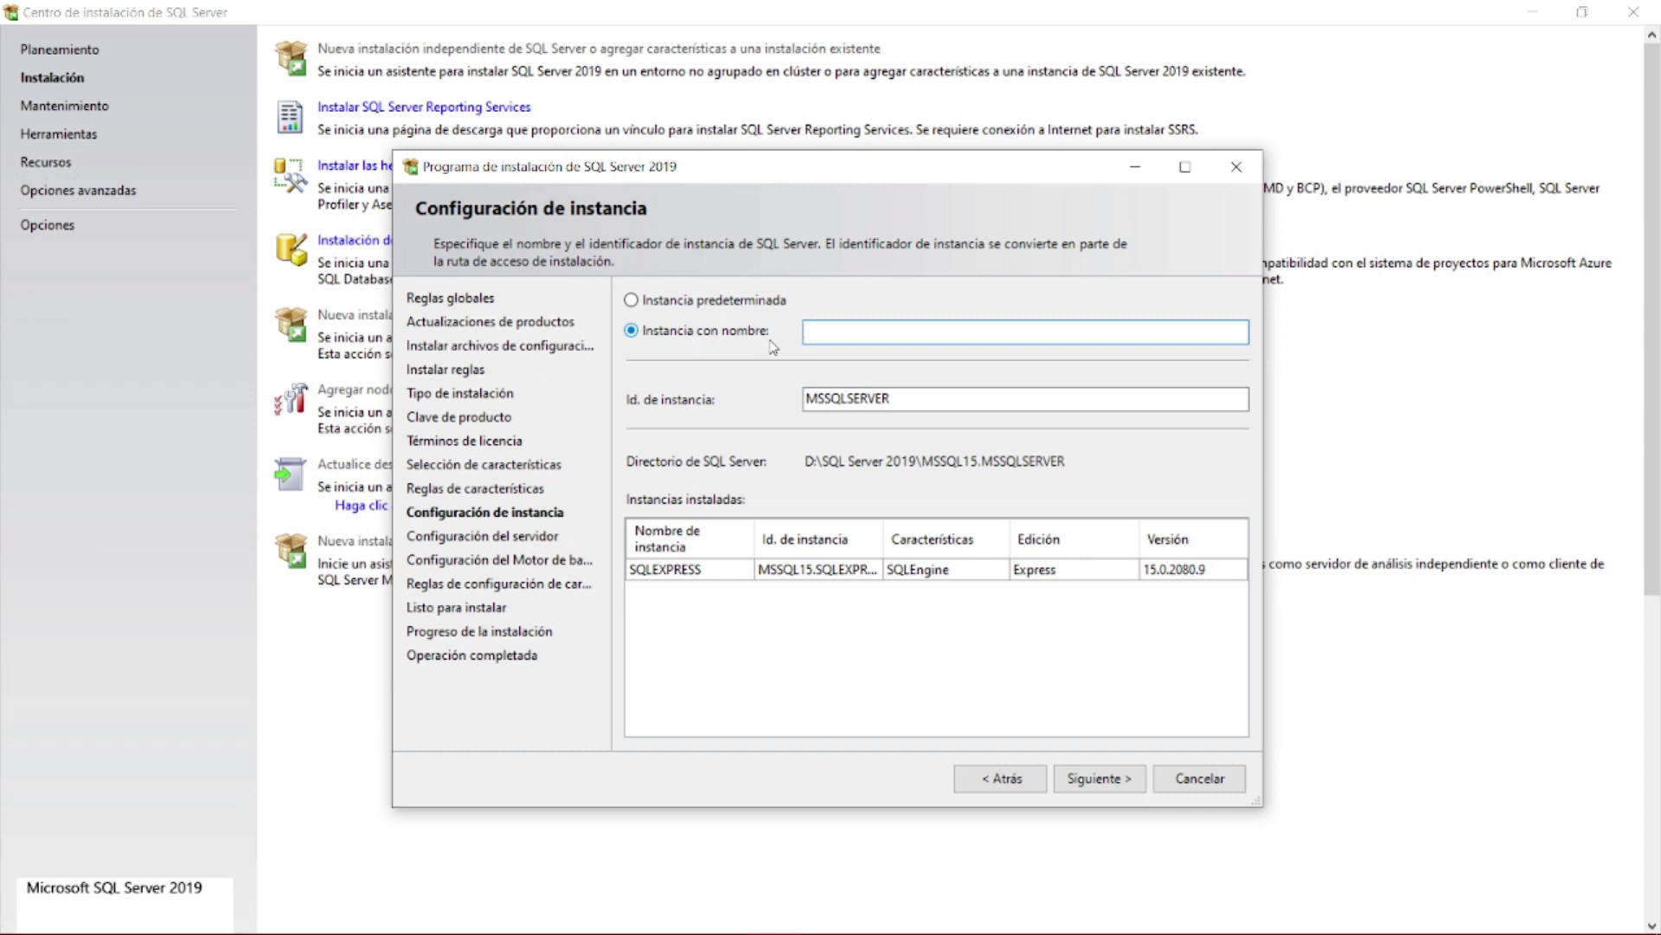
- After briefly trying a named instance, keep the default instance MSSQLSERVER and continue
click(742, 303)
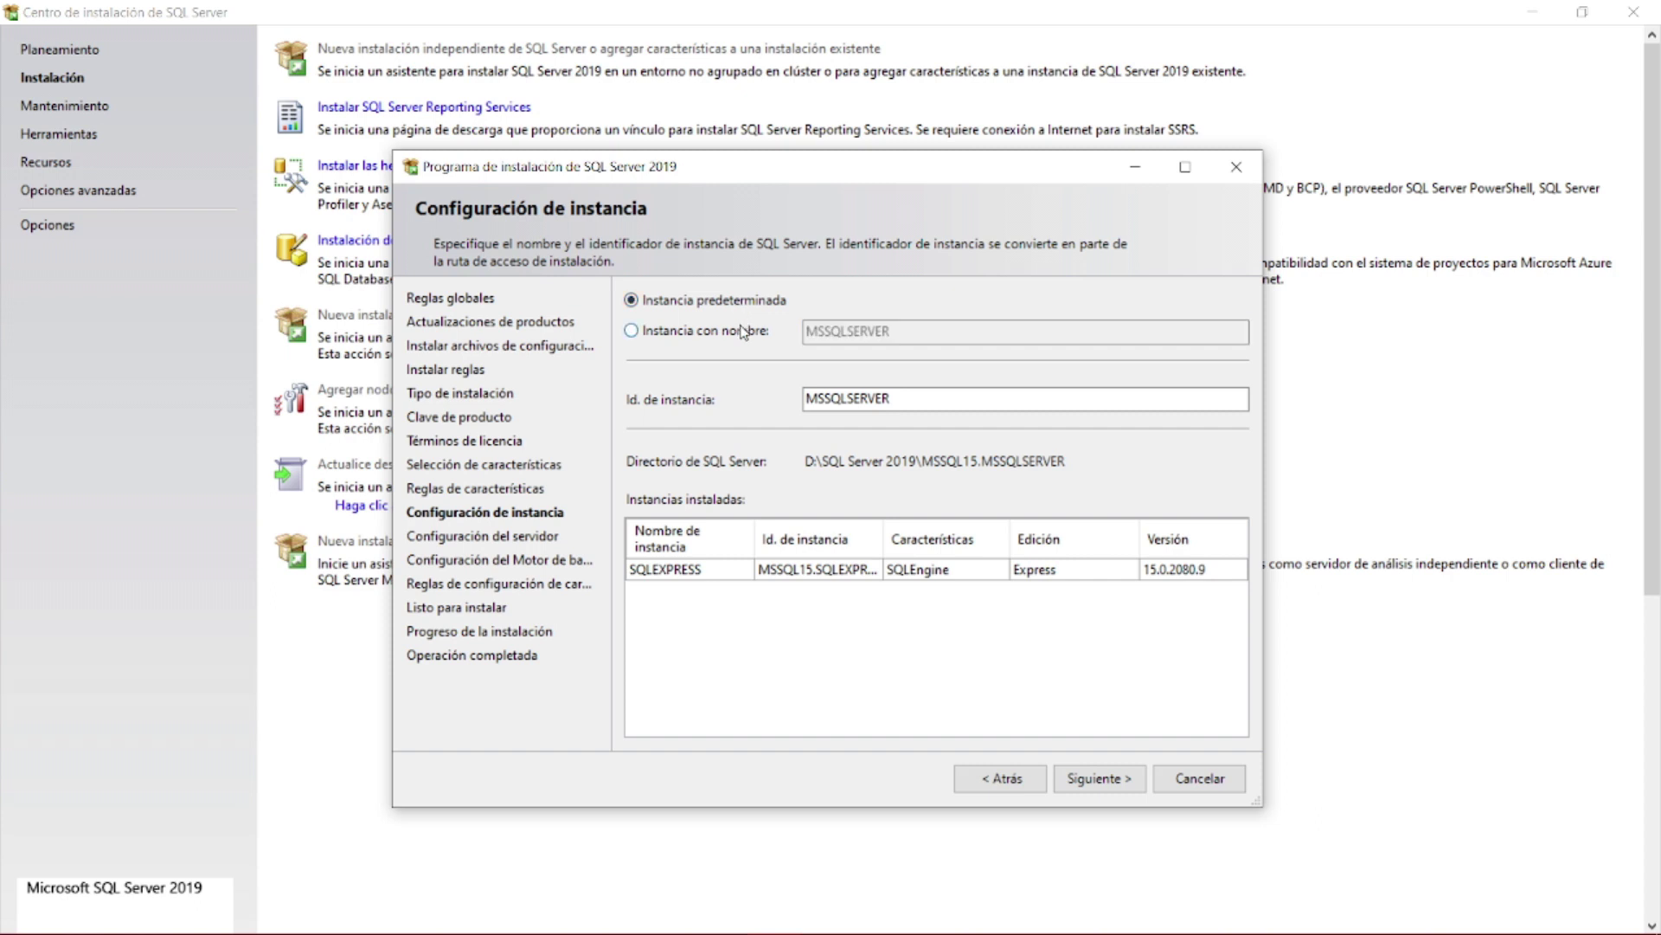
click(742, 332)
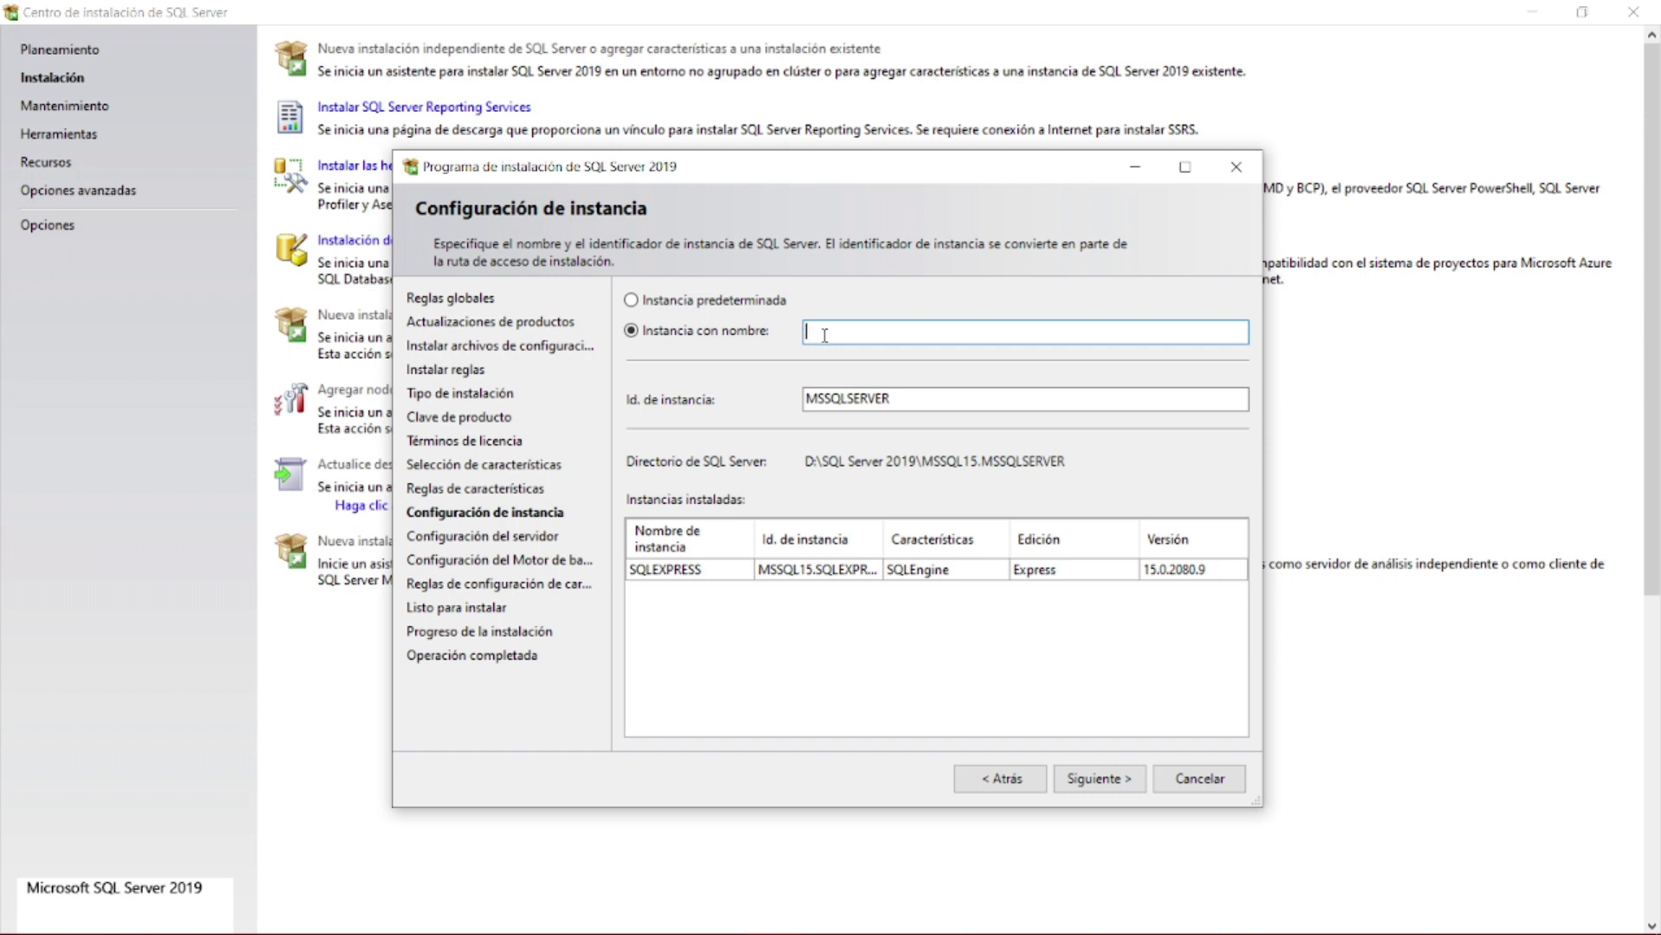
click(716, 303)
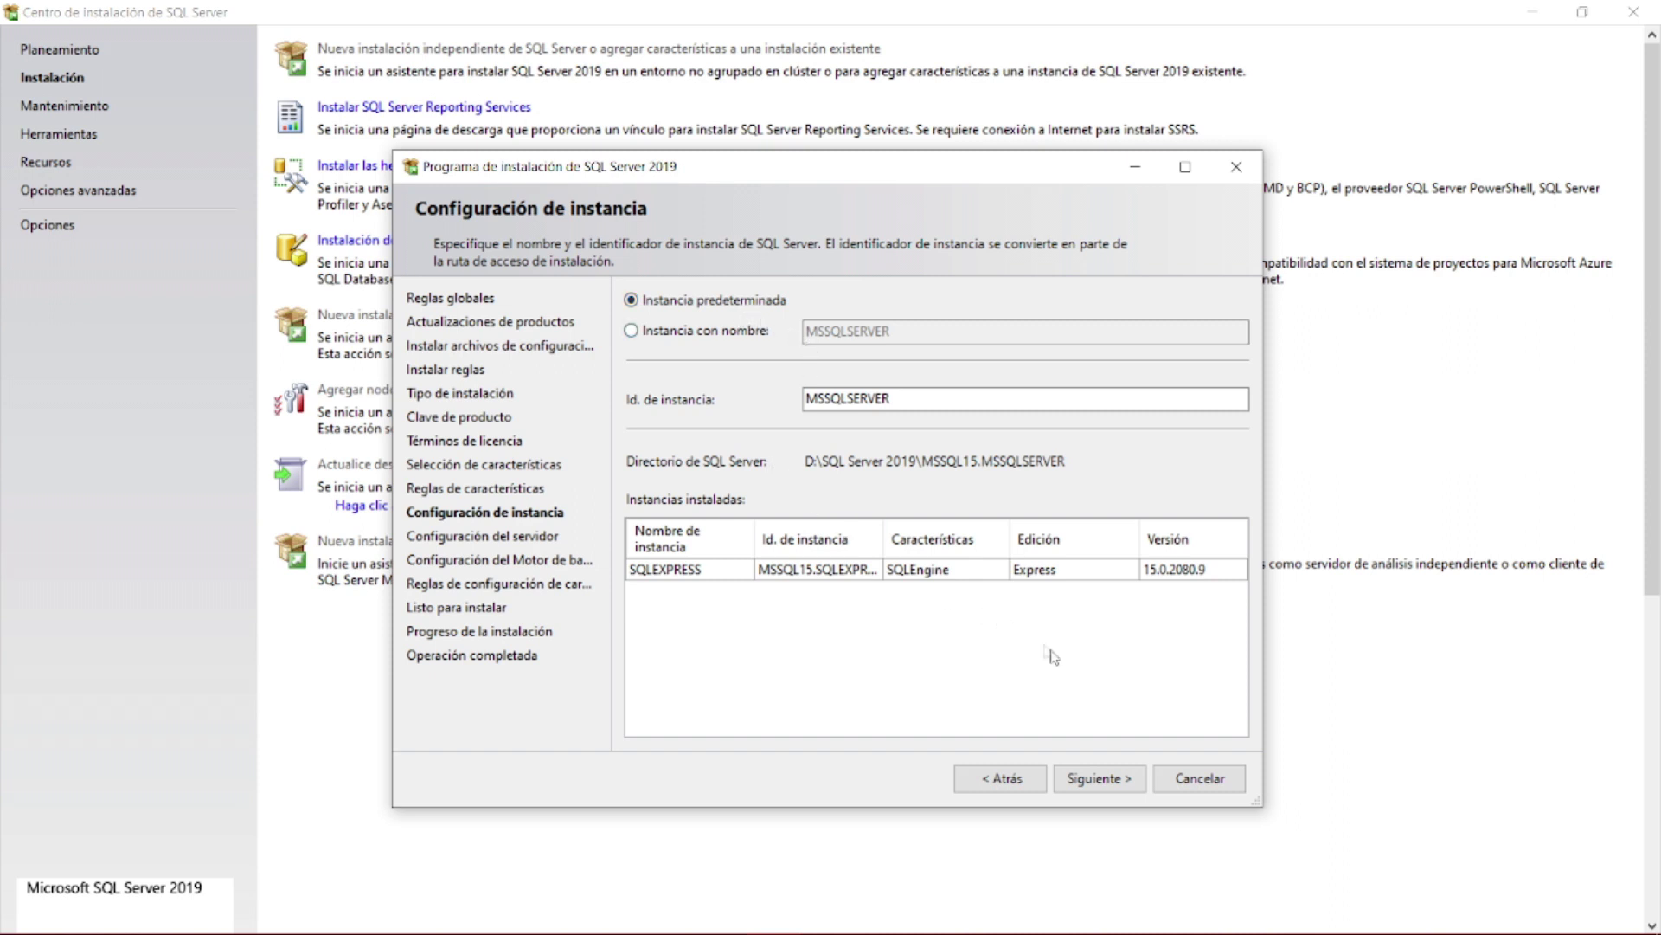
click(1097, 776)
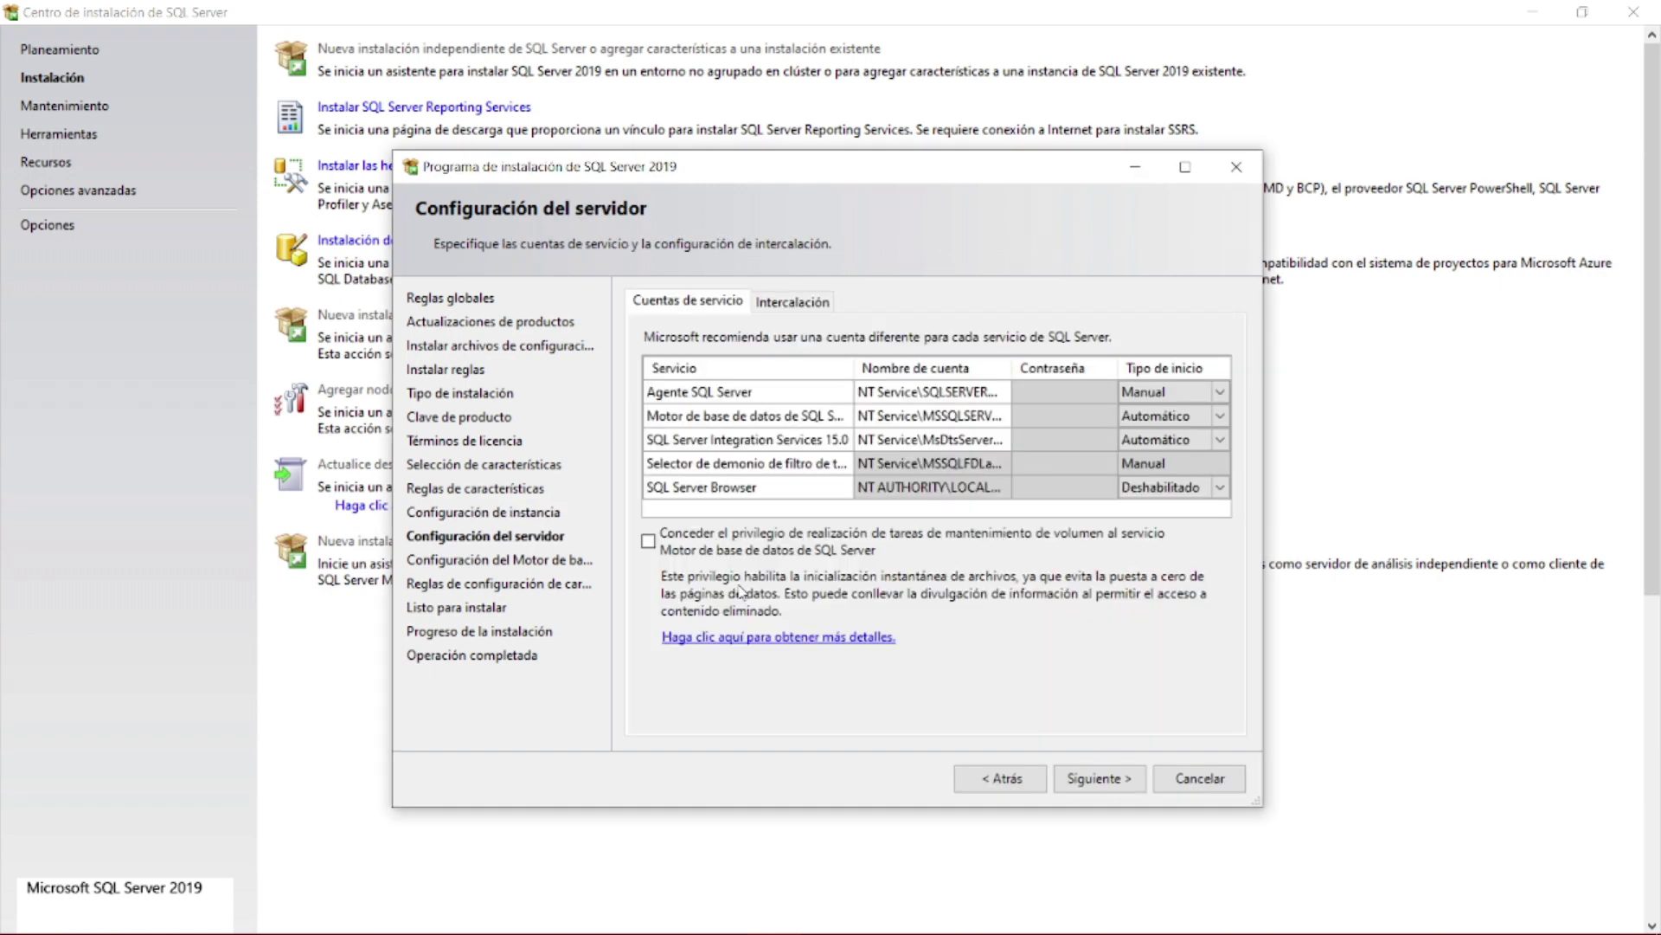
- Set SQL Server Agent to start automatically and grant the Database Engine volume maintenance privilege
click(963, 416)
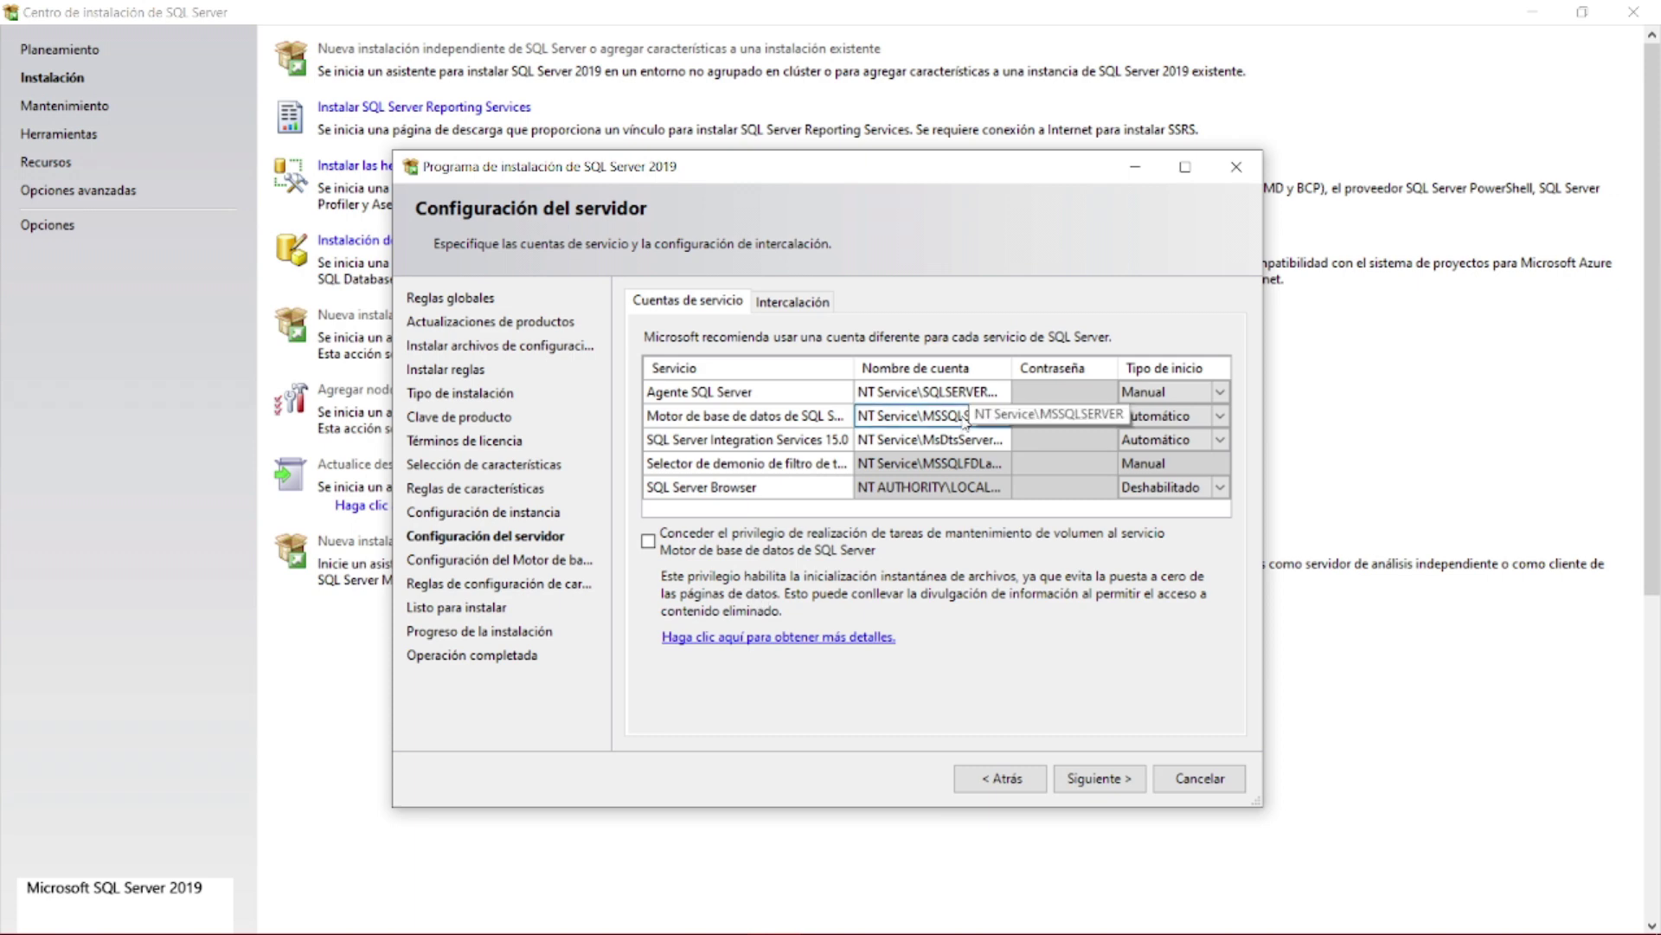
click(977, 439)
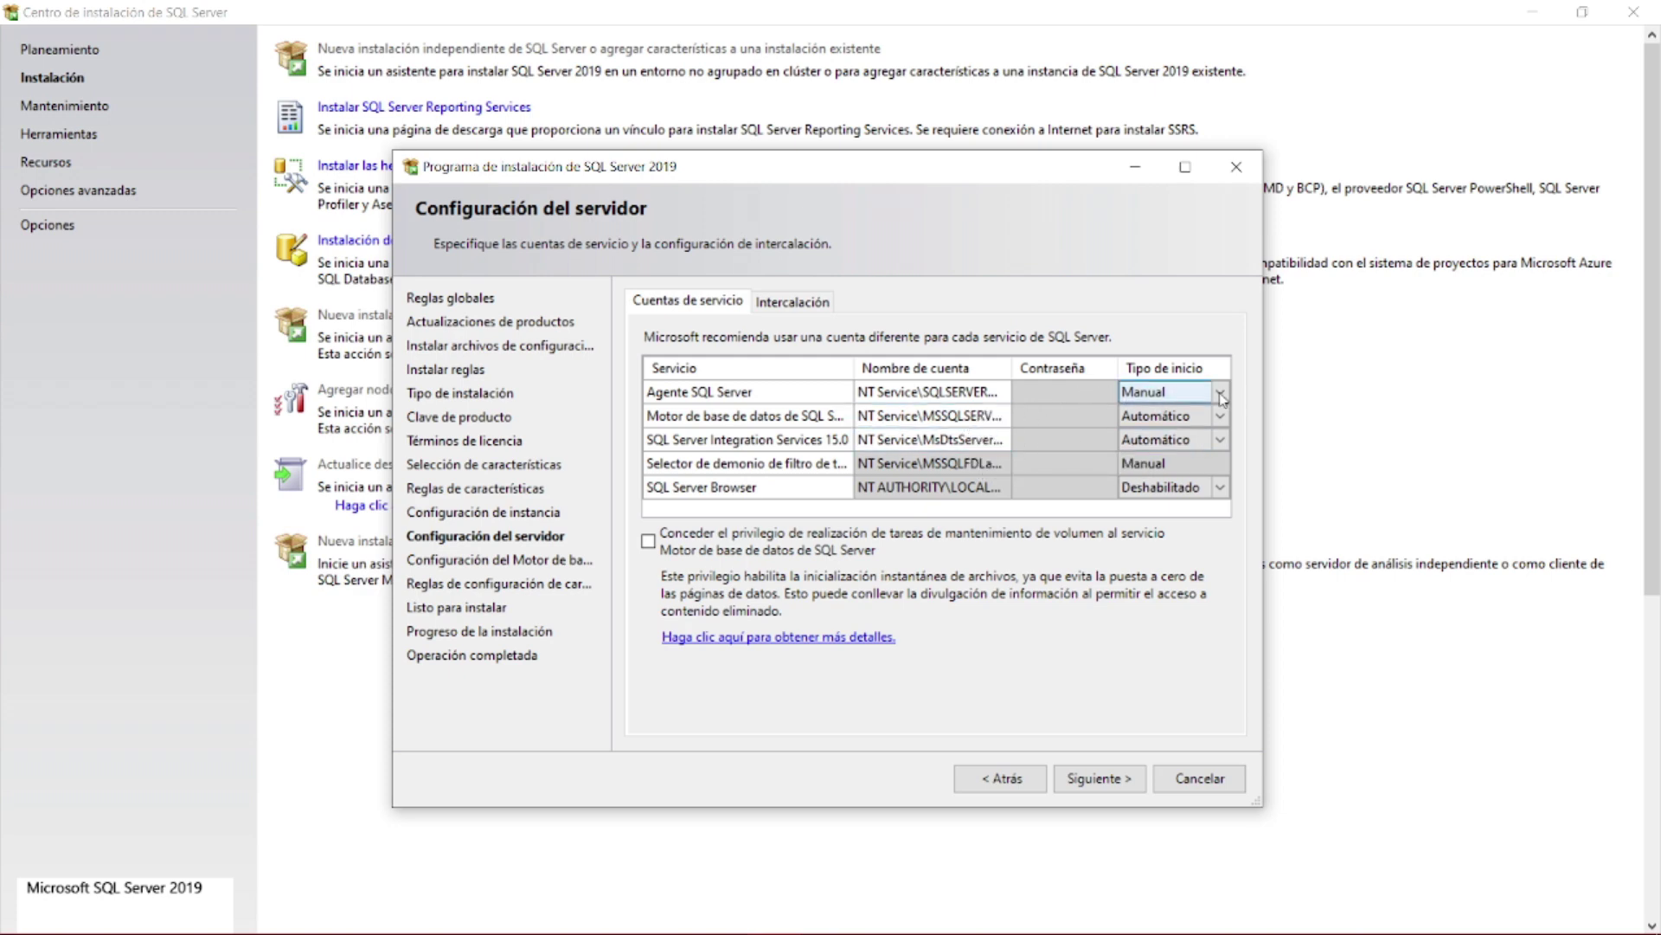
click(1220, 394)
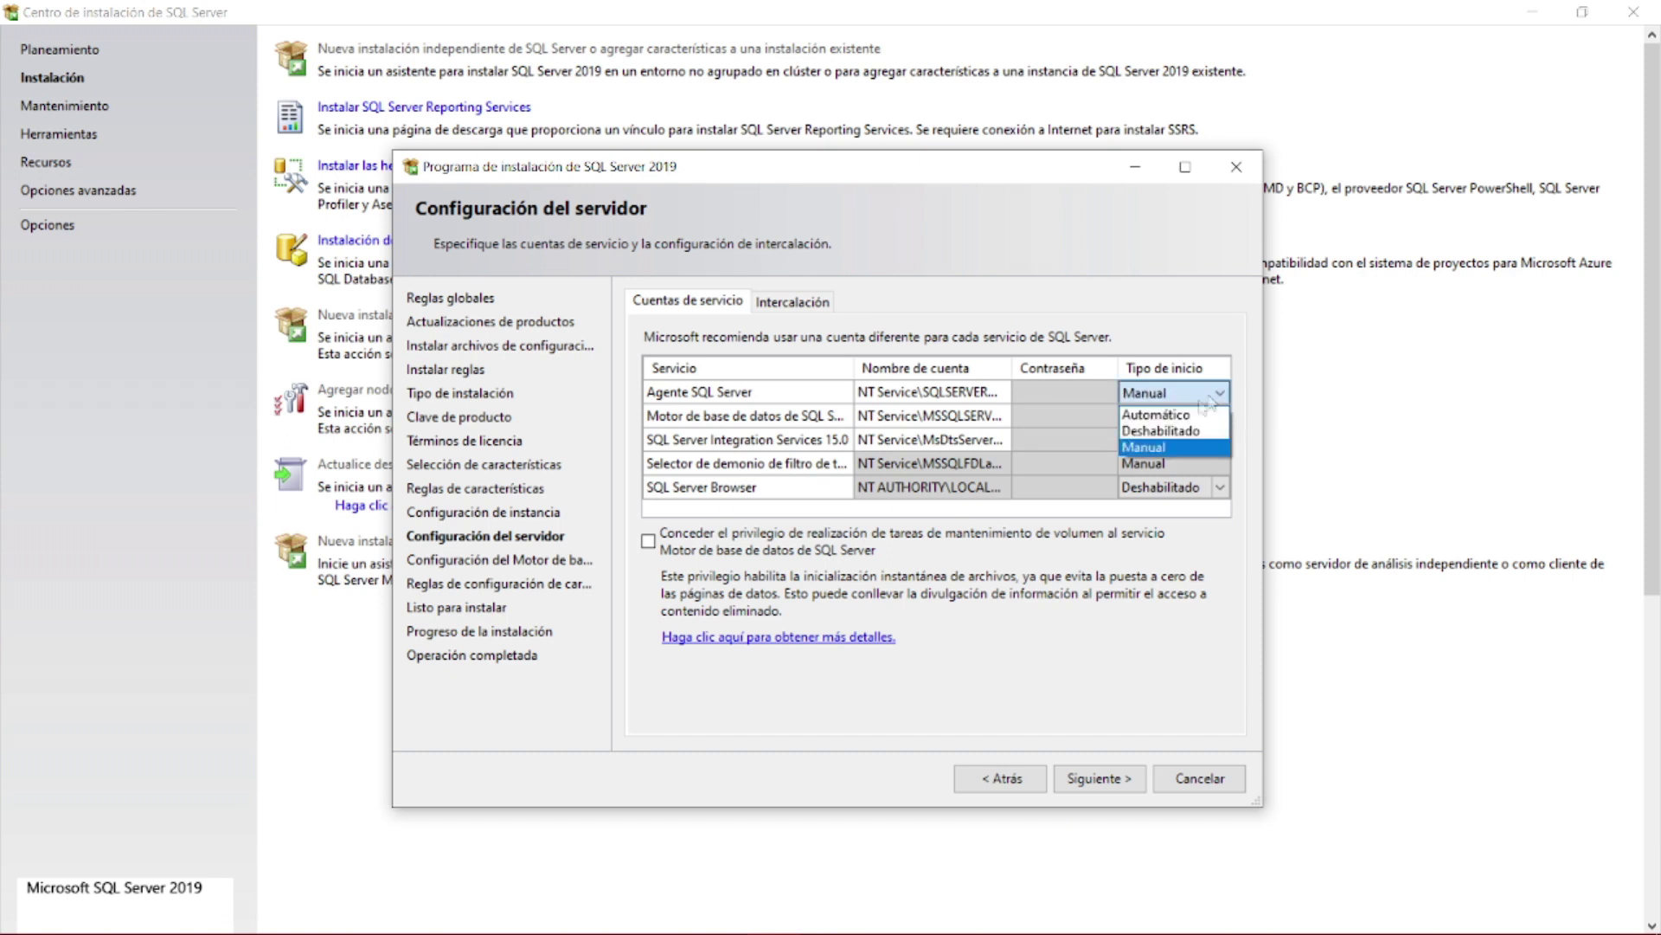
click(1166, 417)
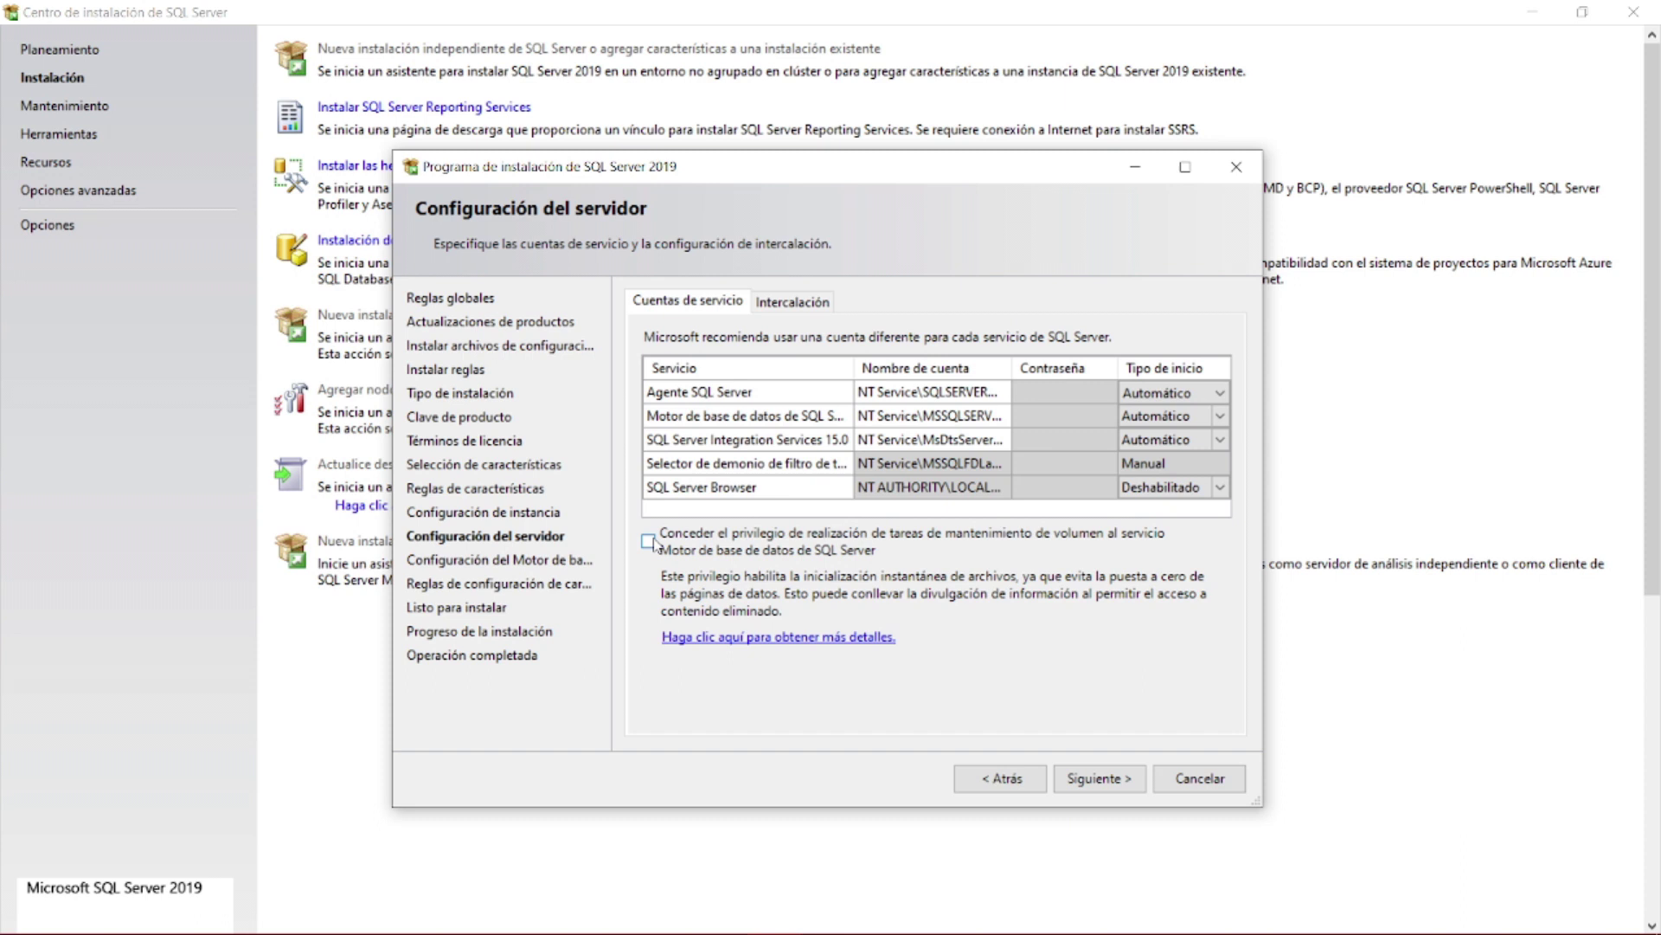
click(651, 542)
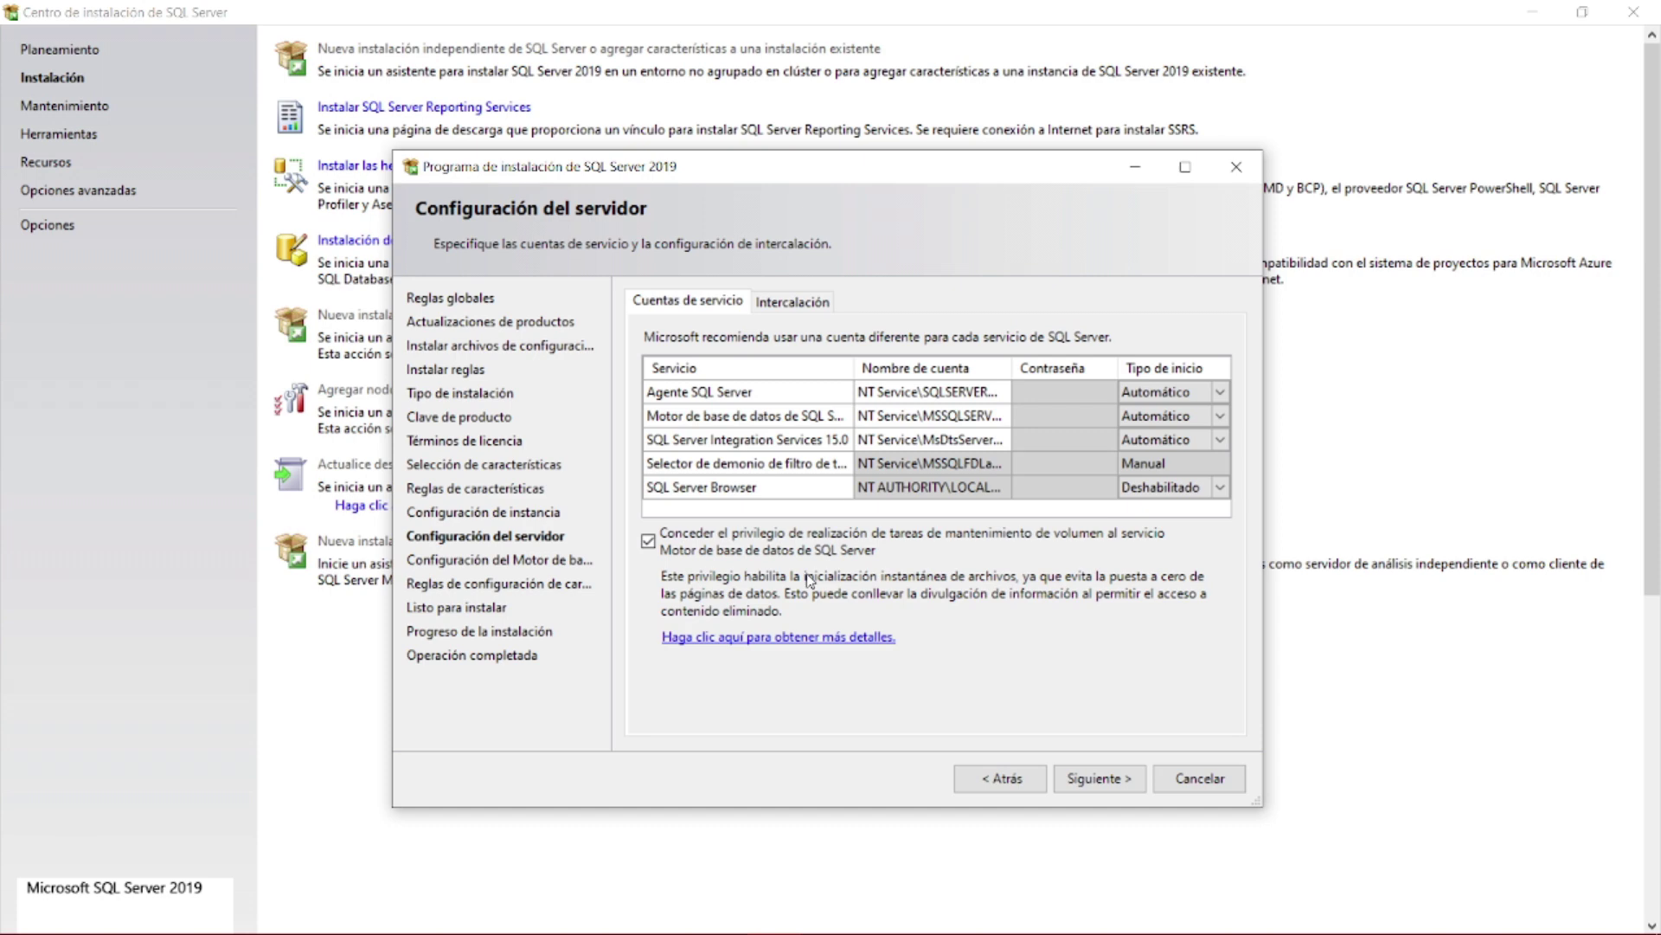
click(785, 304)
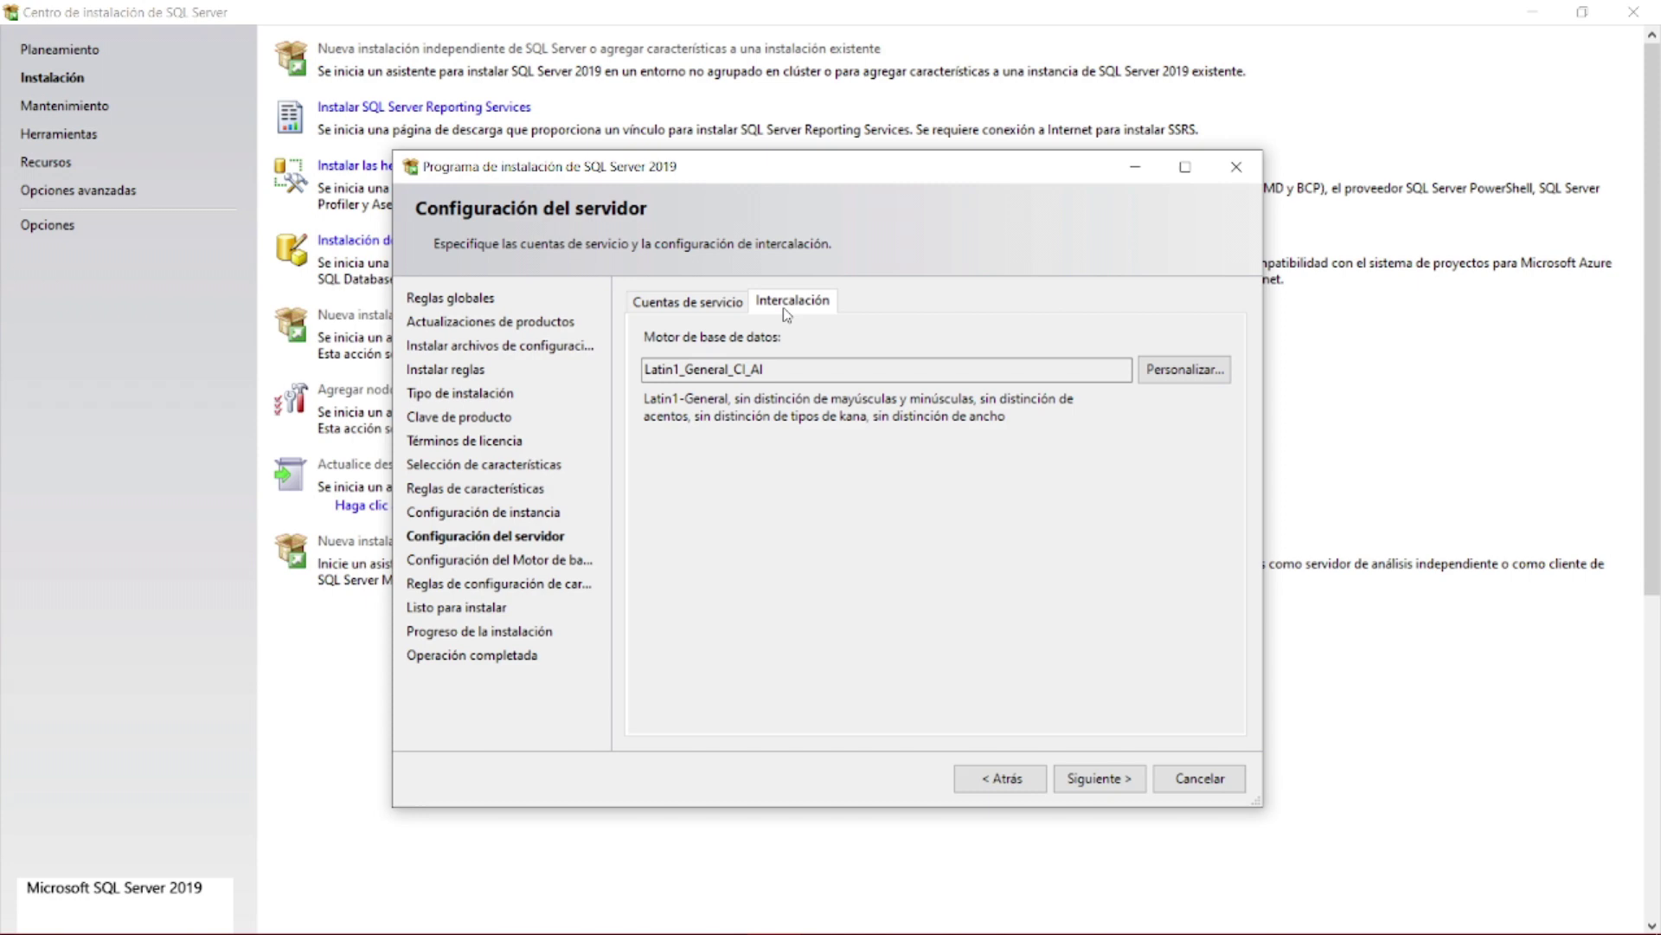
click(1214, 378)
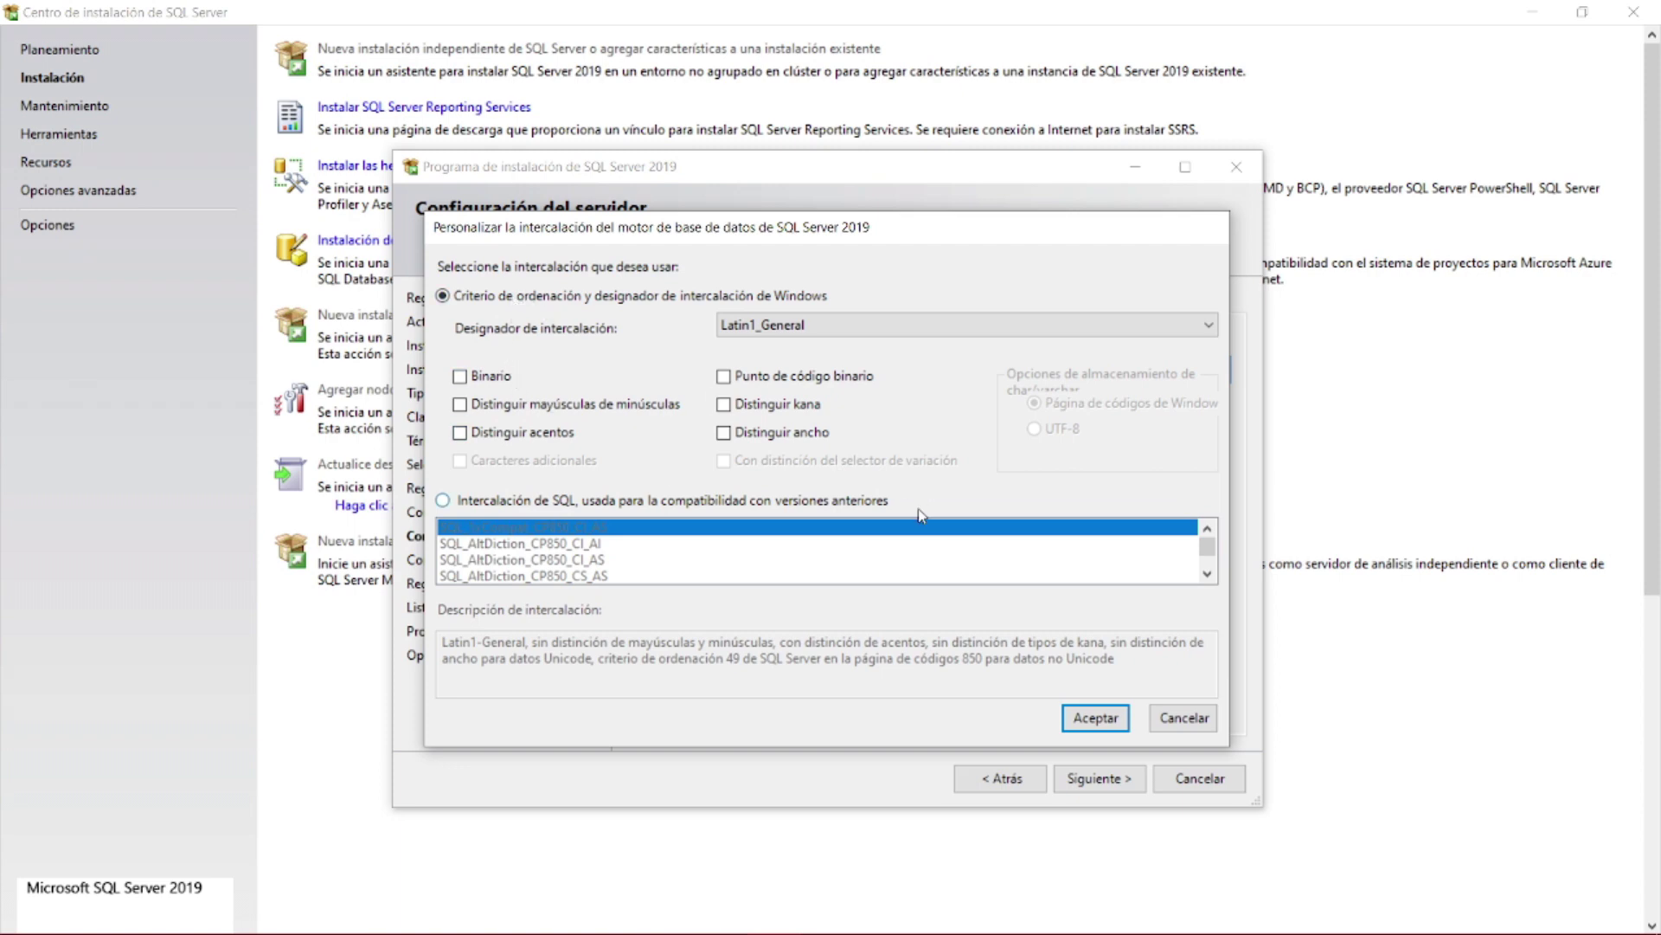
click(1183, 720)
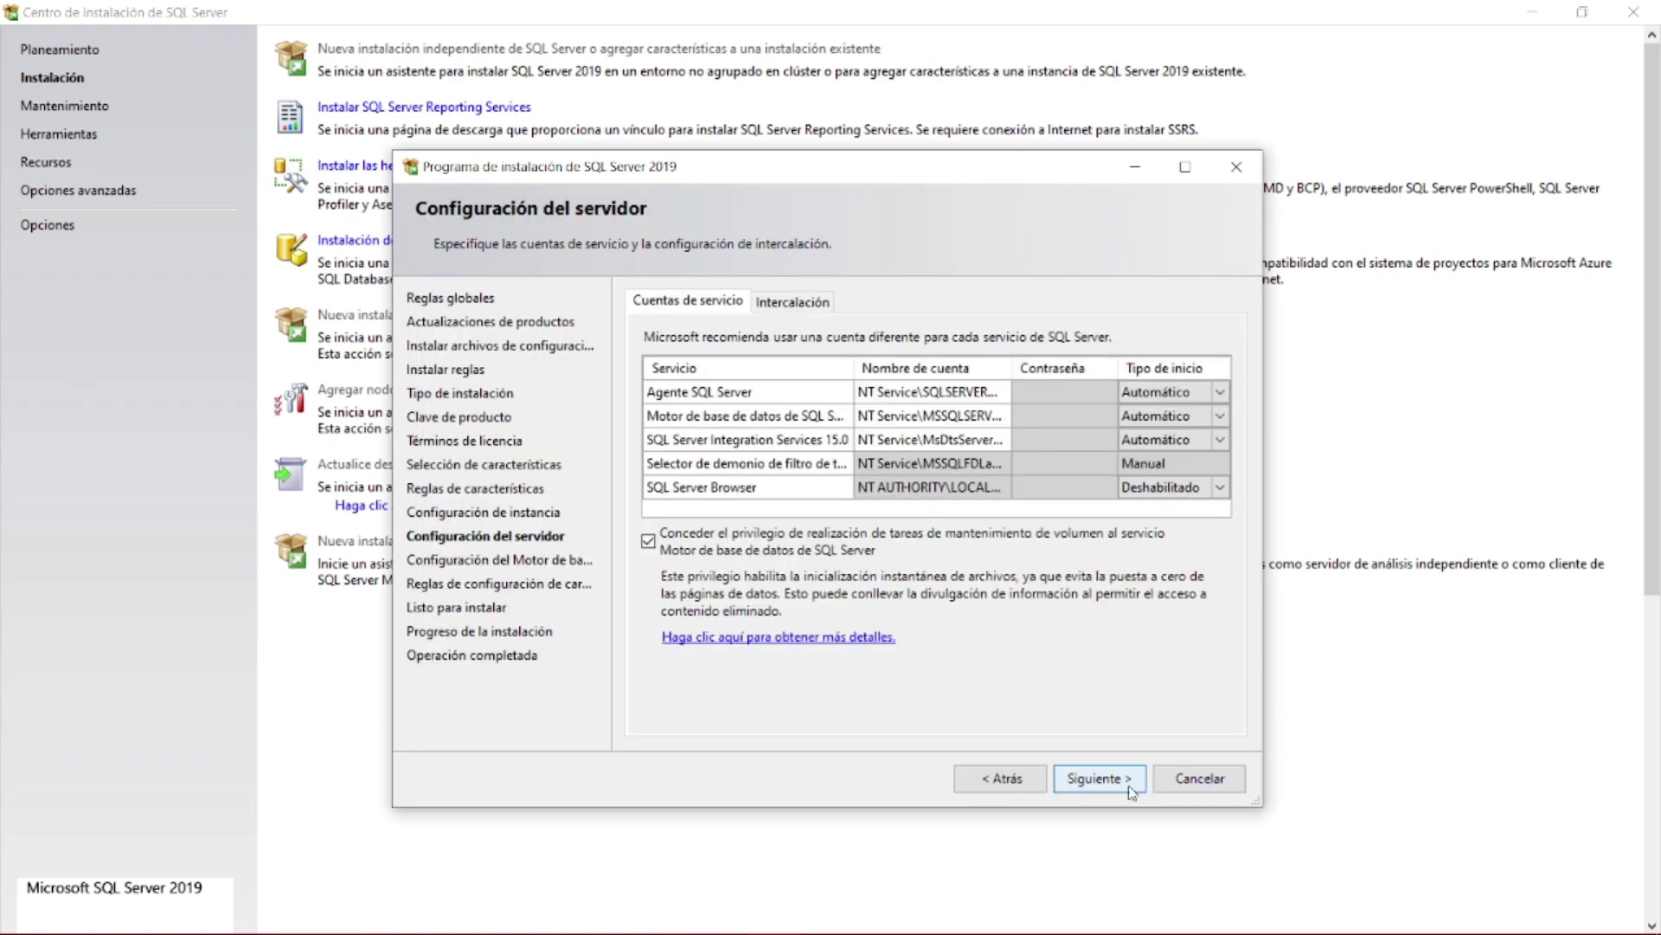
- Switch the Database Engine to Modo mixto authentication and enter and confirm the sa password
click(1099, 778)
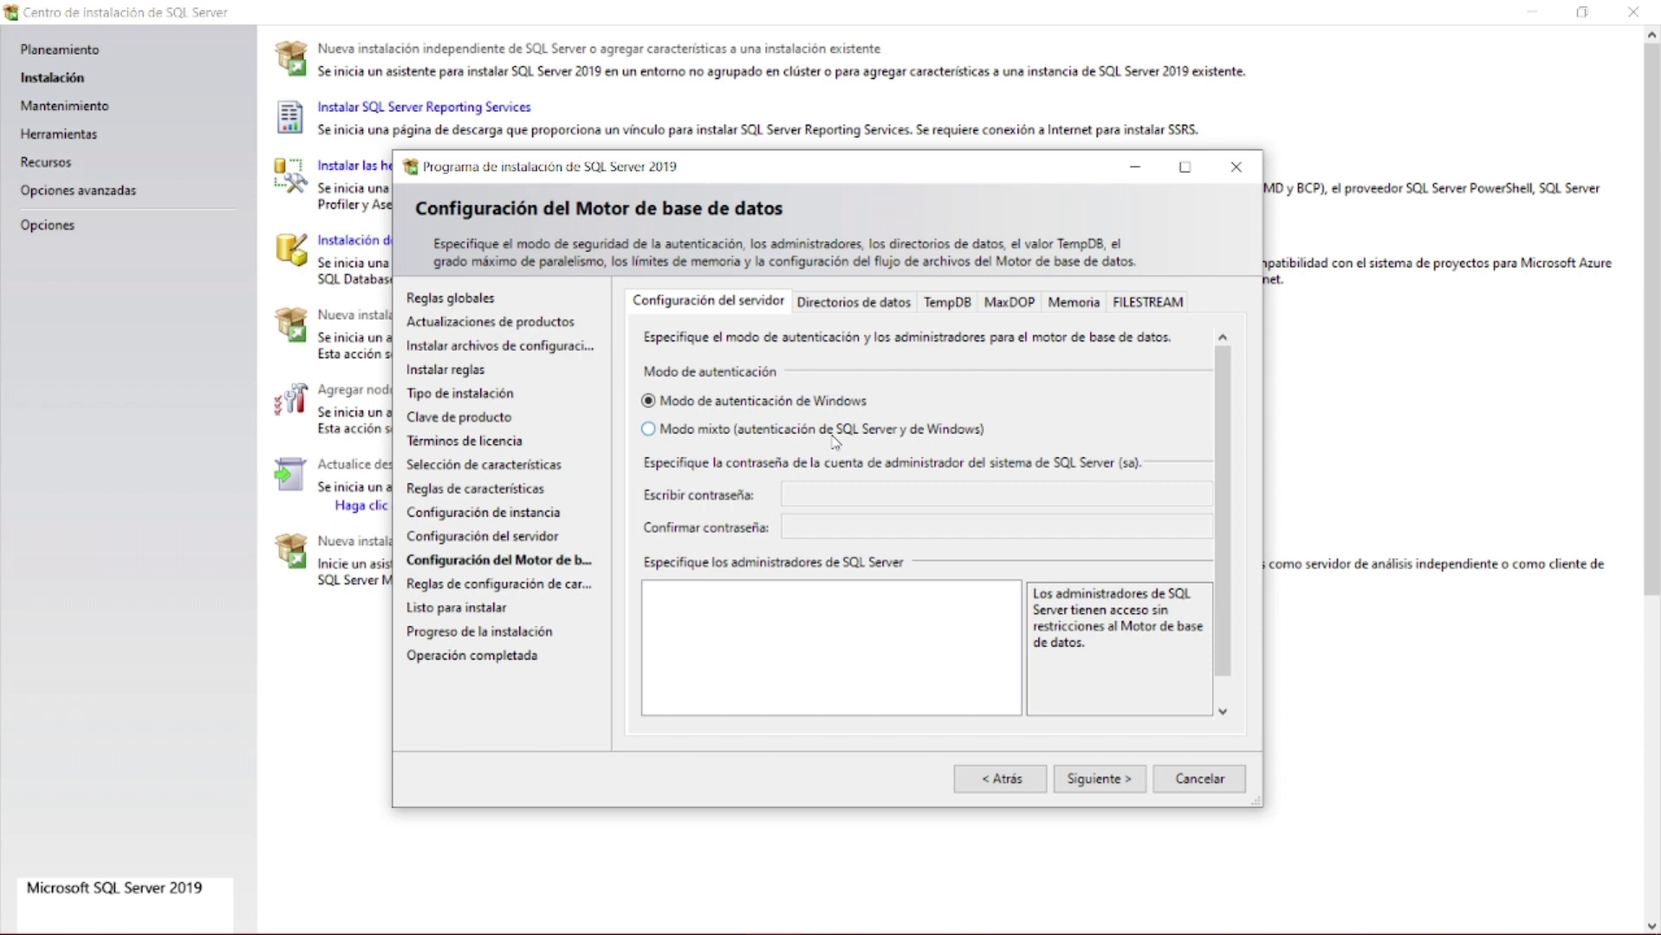
click(832, 430)
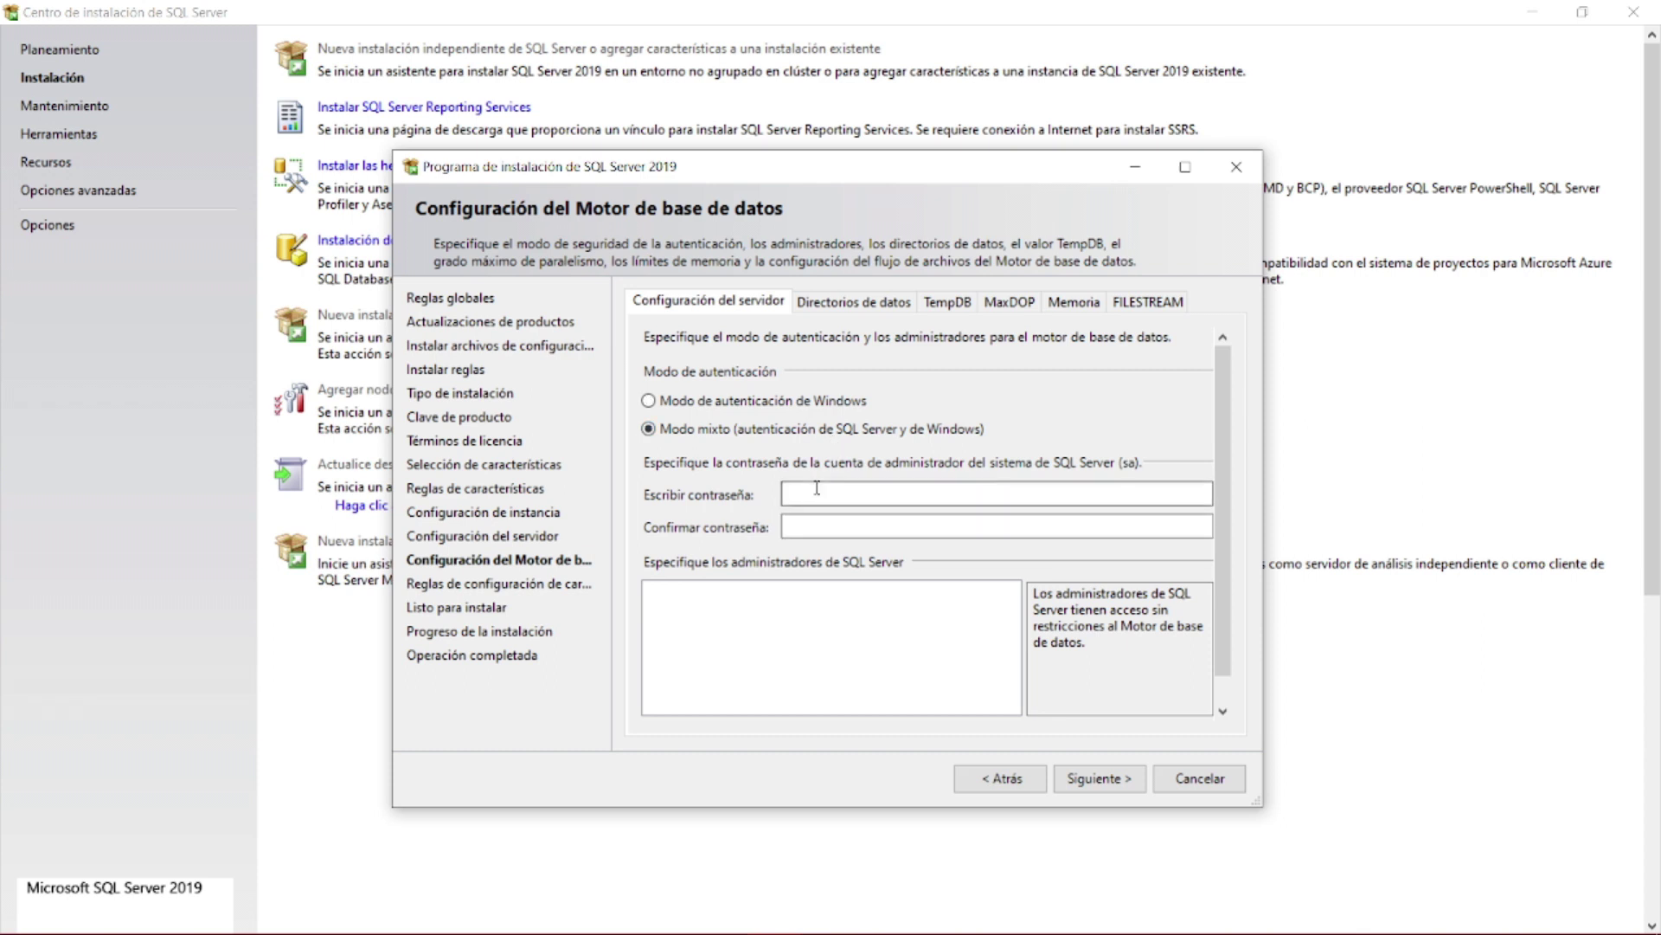
click(819, 495)
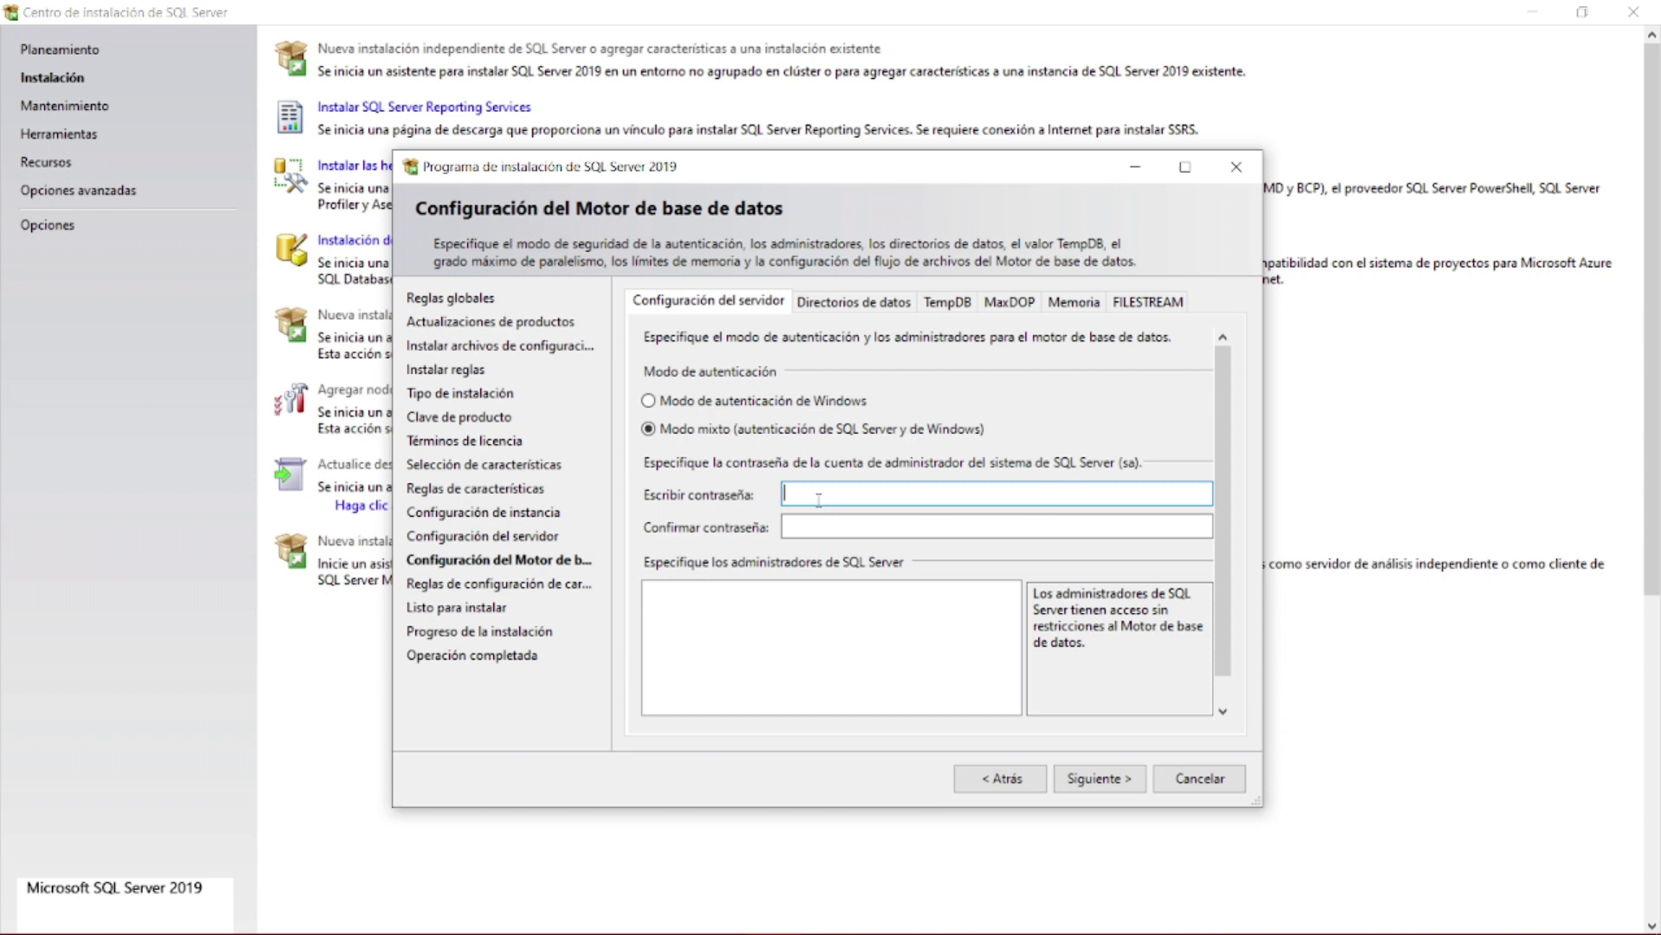
text(123456)
click(823, 528)
text(123456)
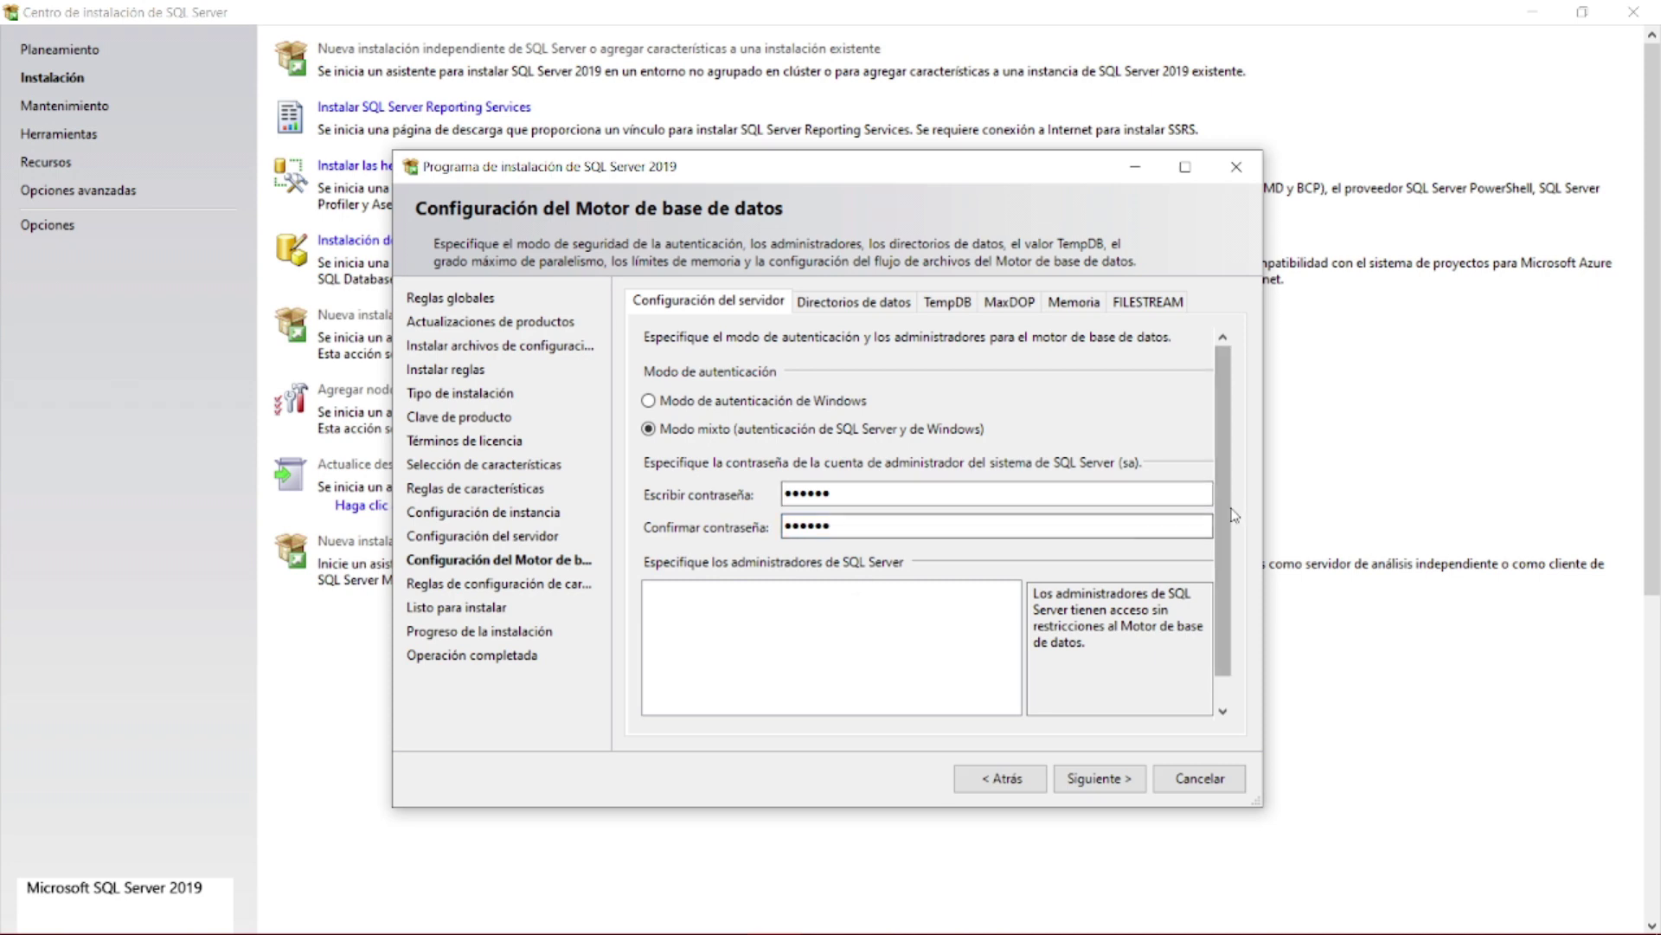
scroll(1225, 518, down, 2)
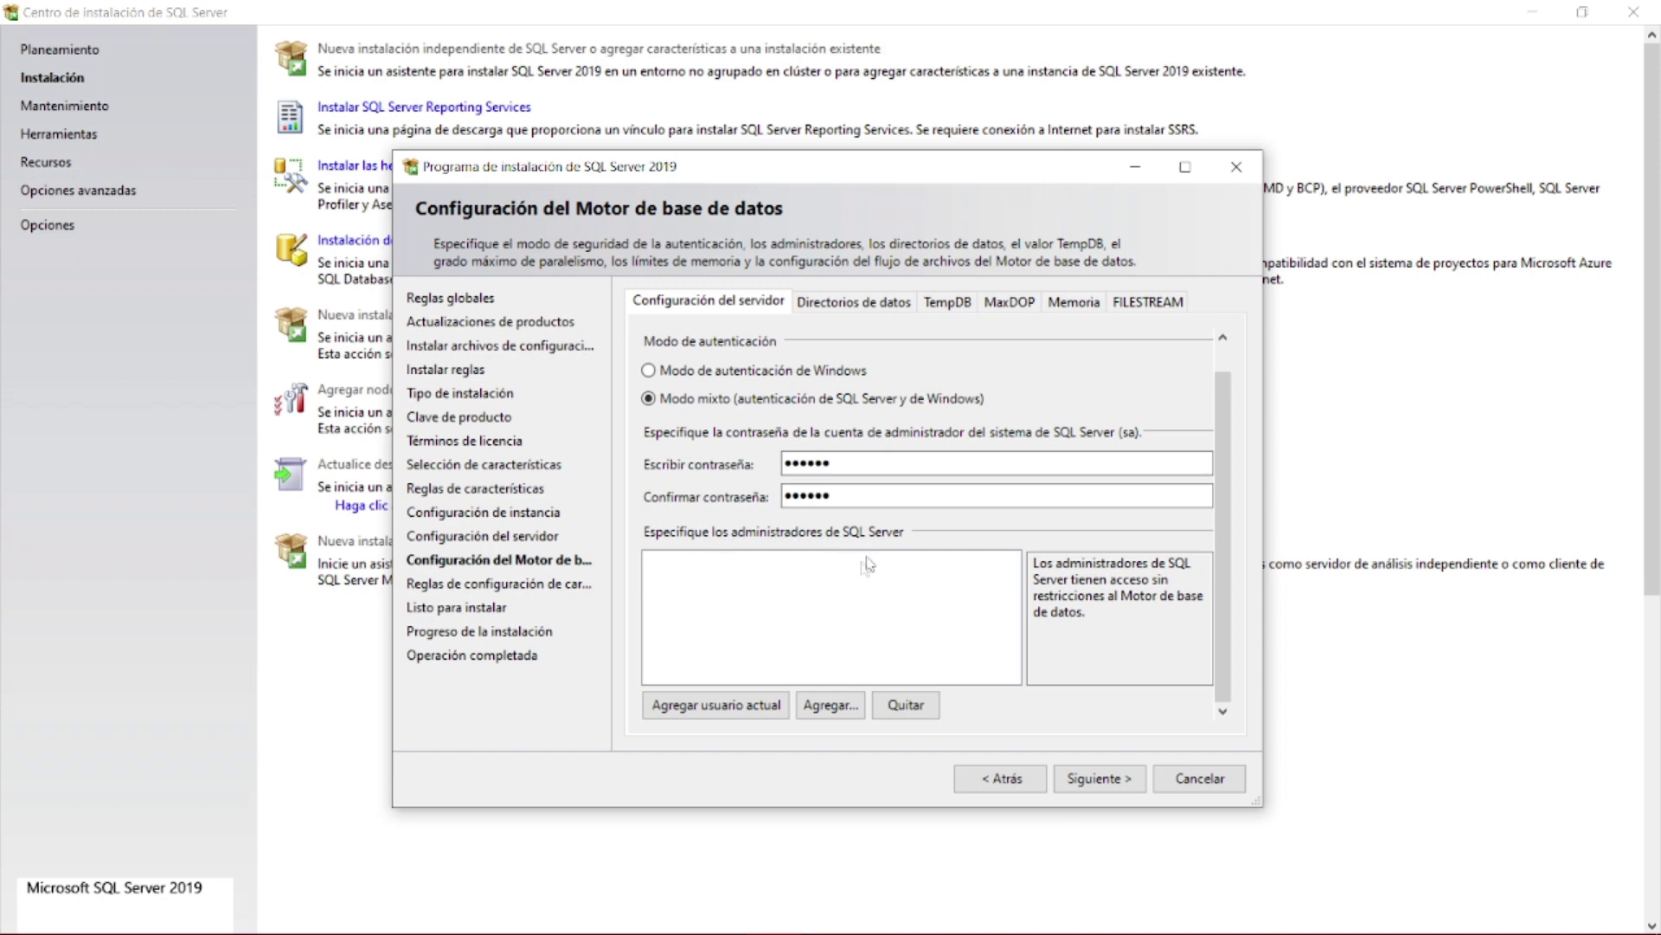
- Add the current Windows user as SQL Server administrator and view the Directorios de datos tab
click(702, 714)
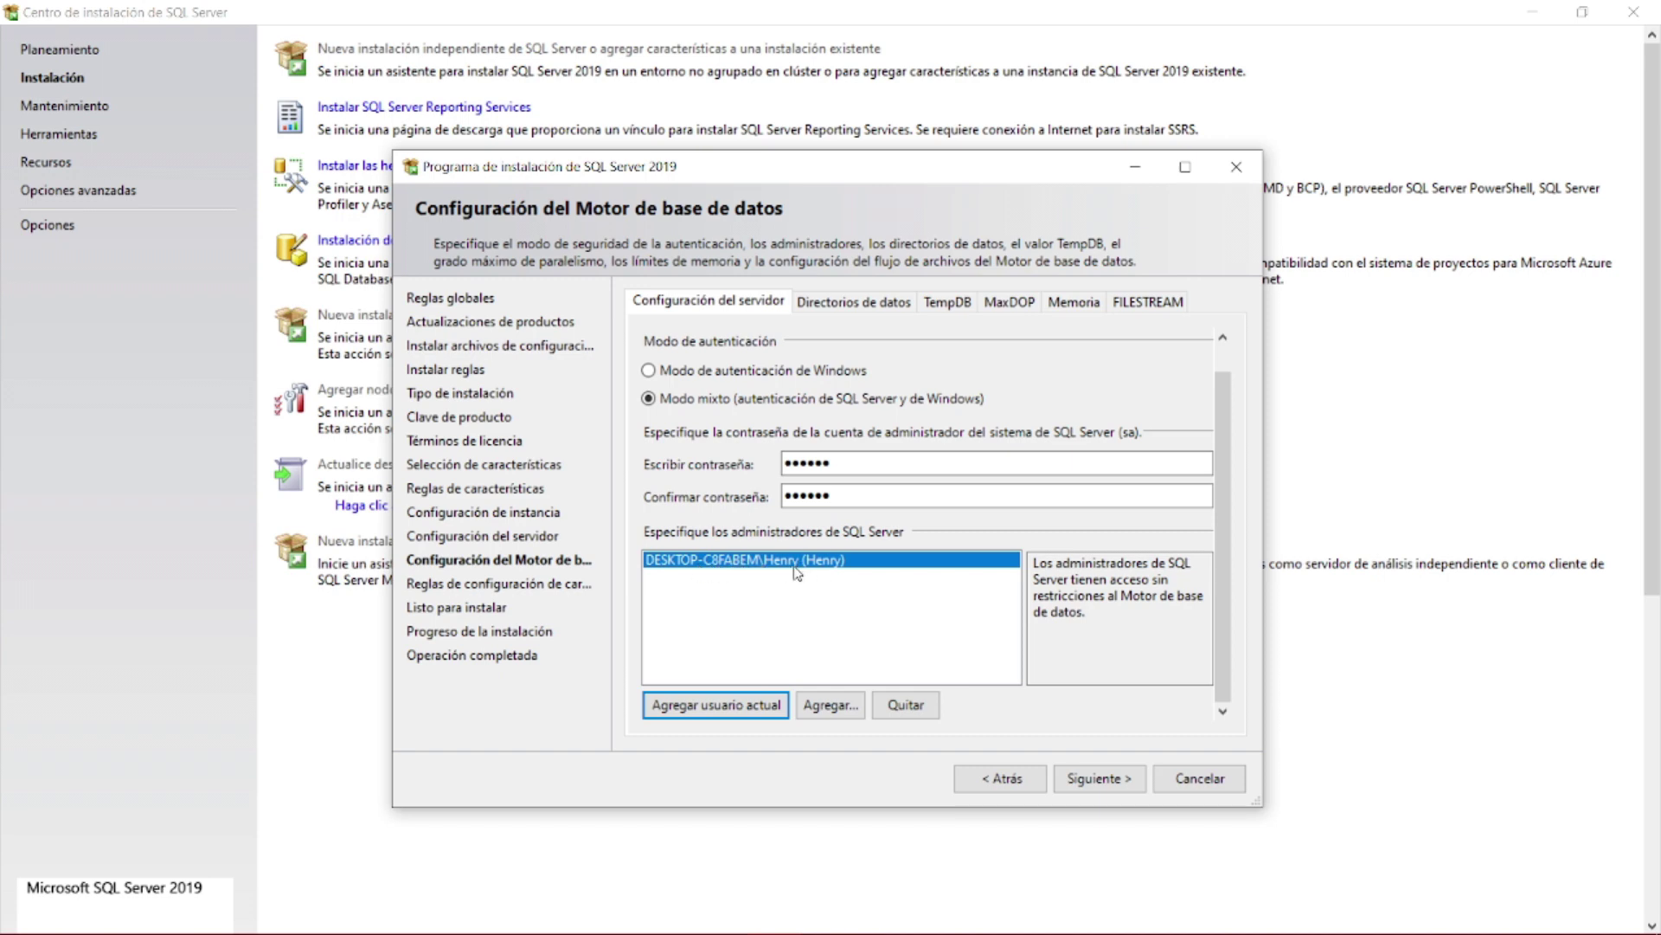
mouse_move(765, 933)
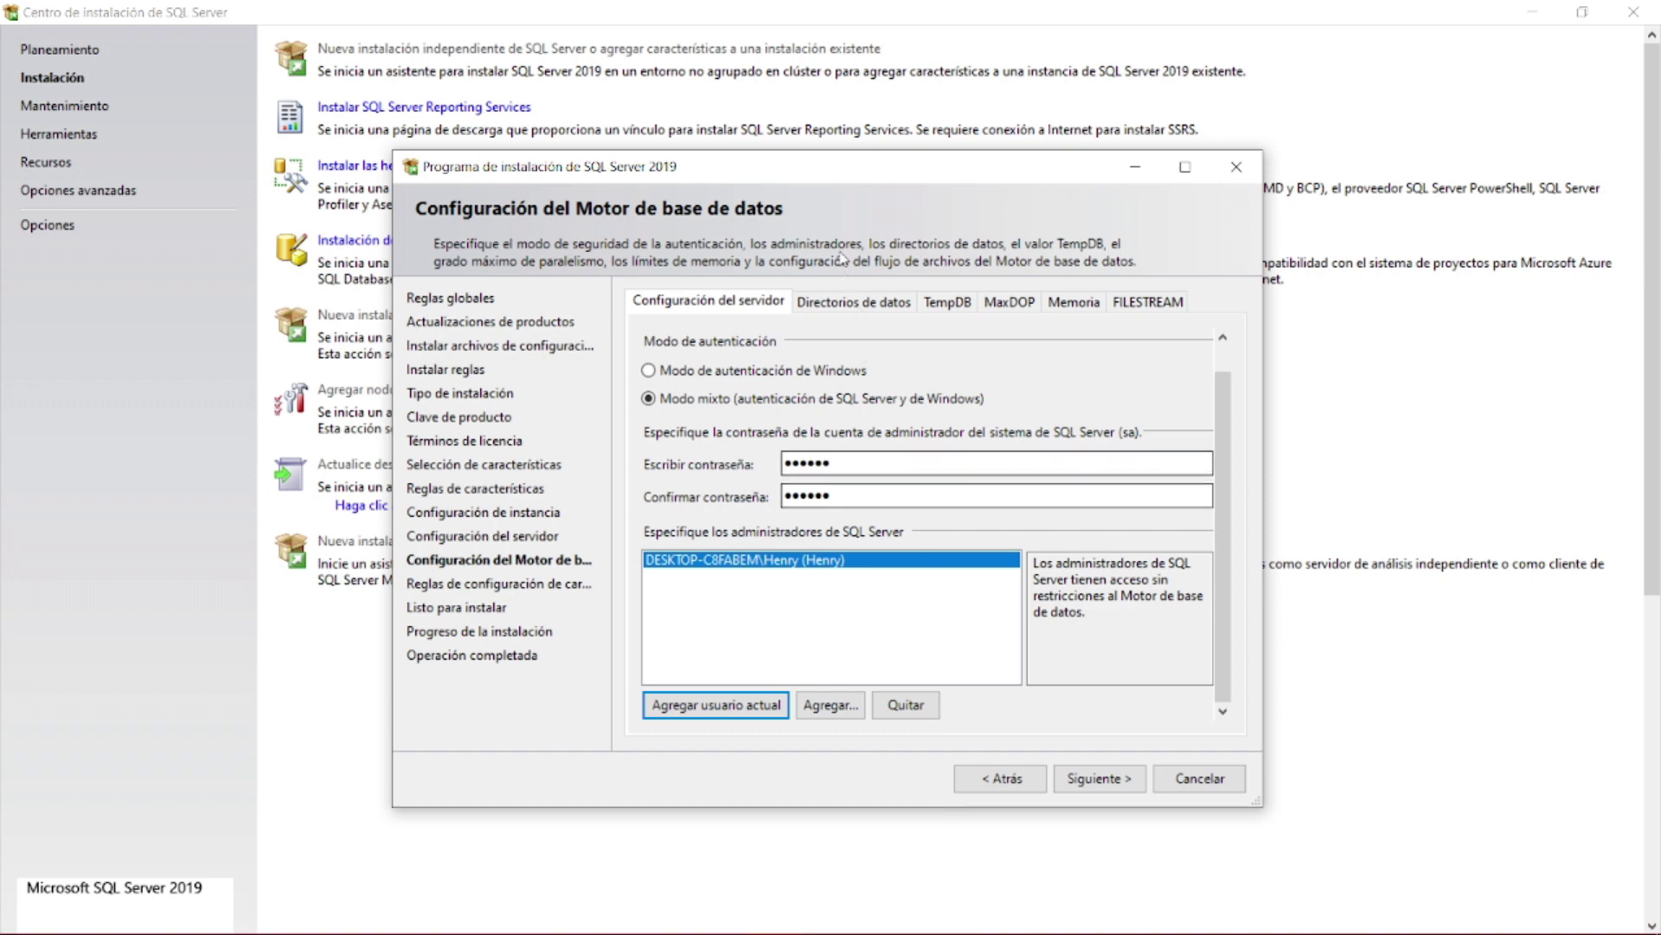
click(832, 305)
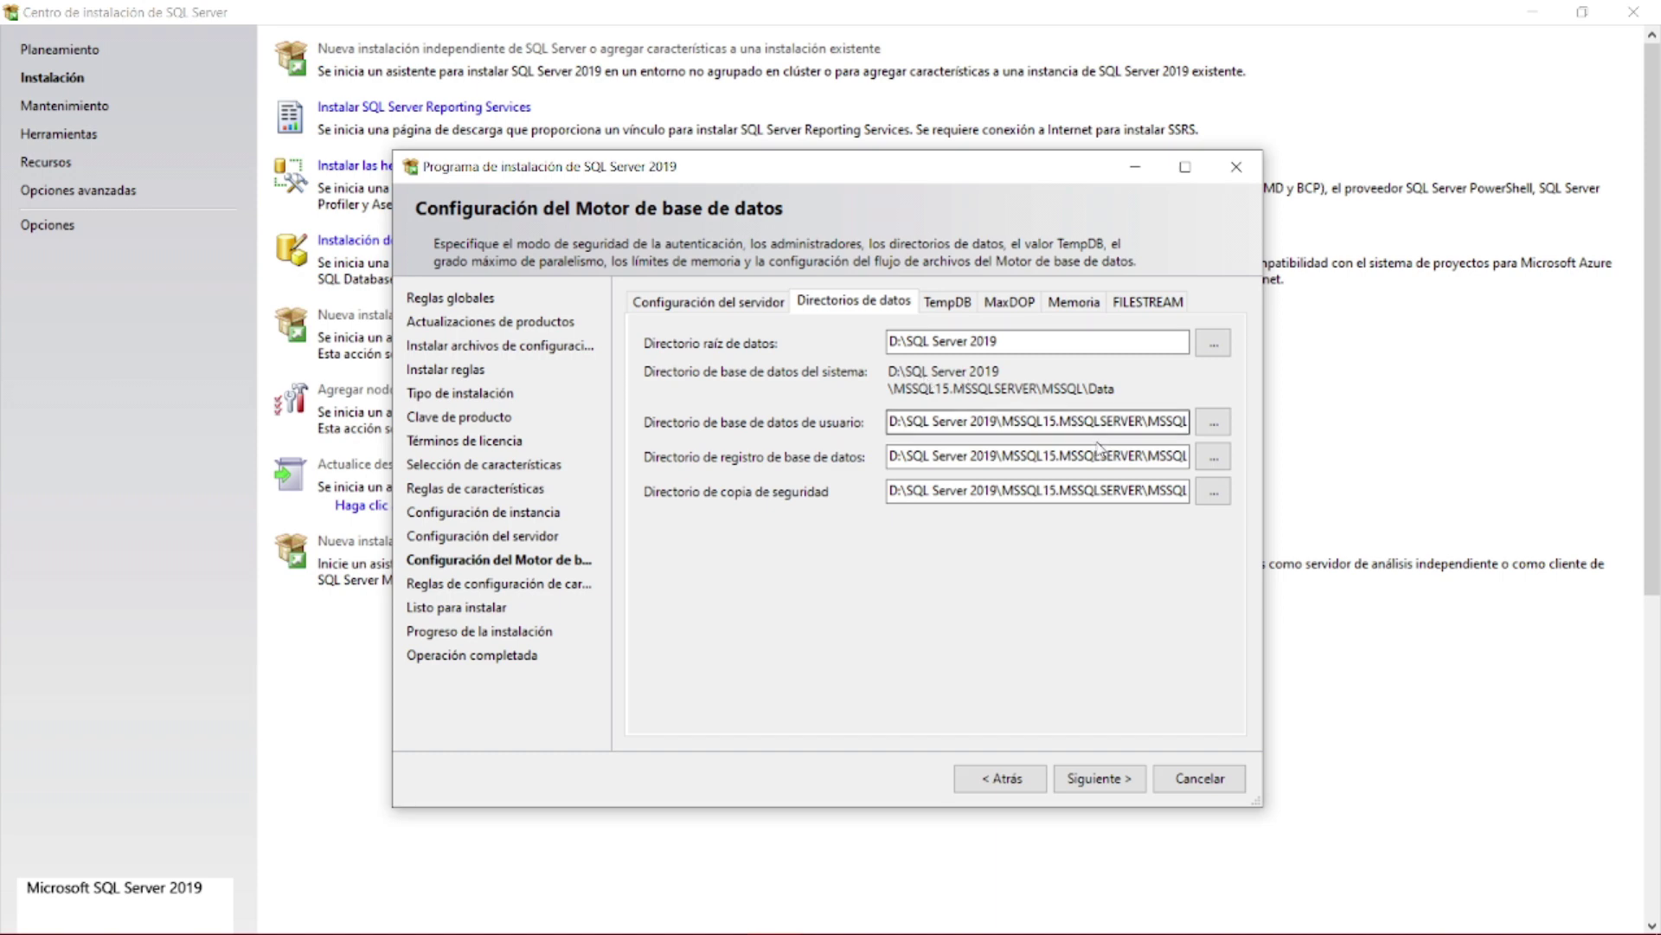
click(1063, 424)
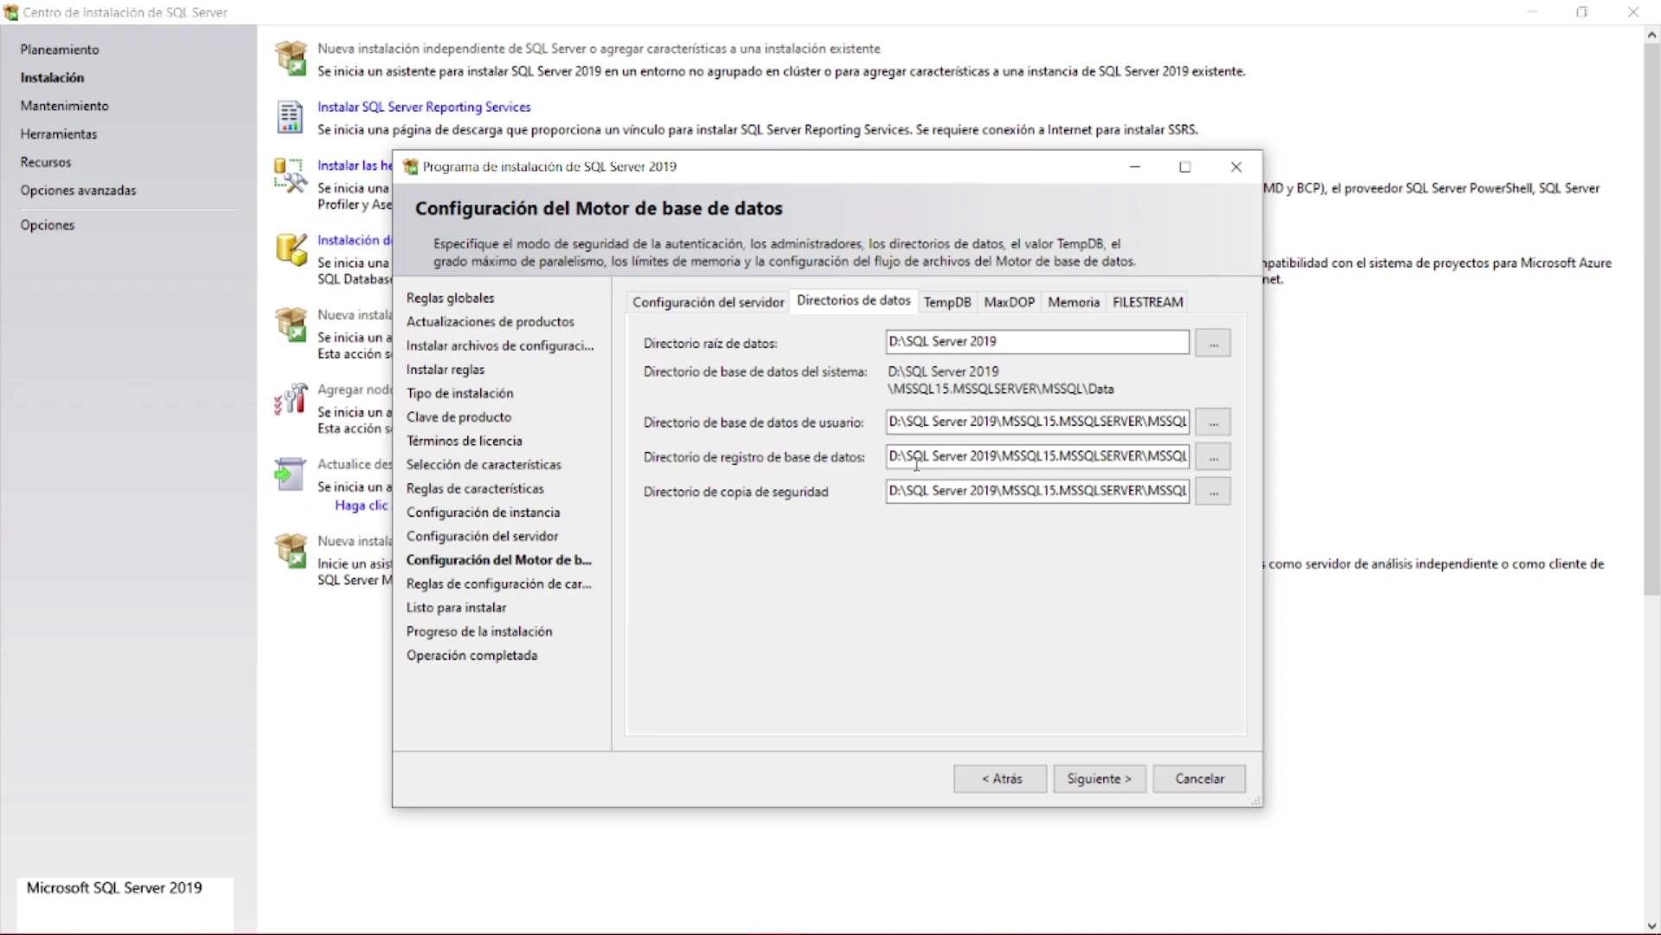
- Review the TempDB file settings, then the MaxDOP tab showing parallelism 4 for 4 cores
click(949, 302)
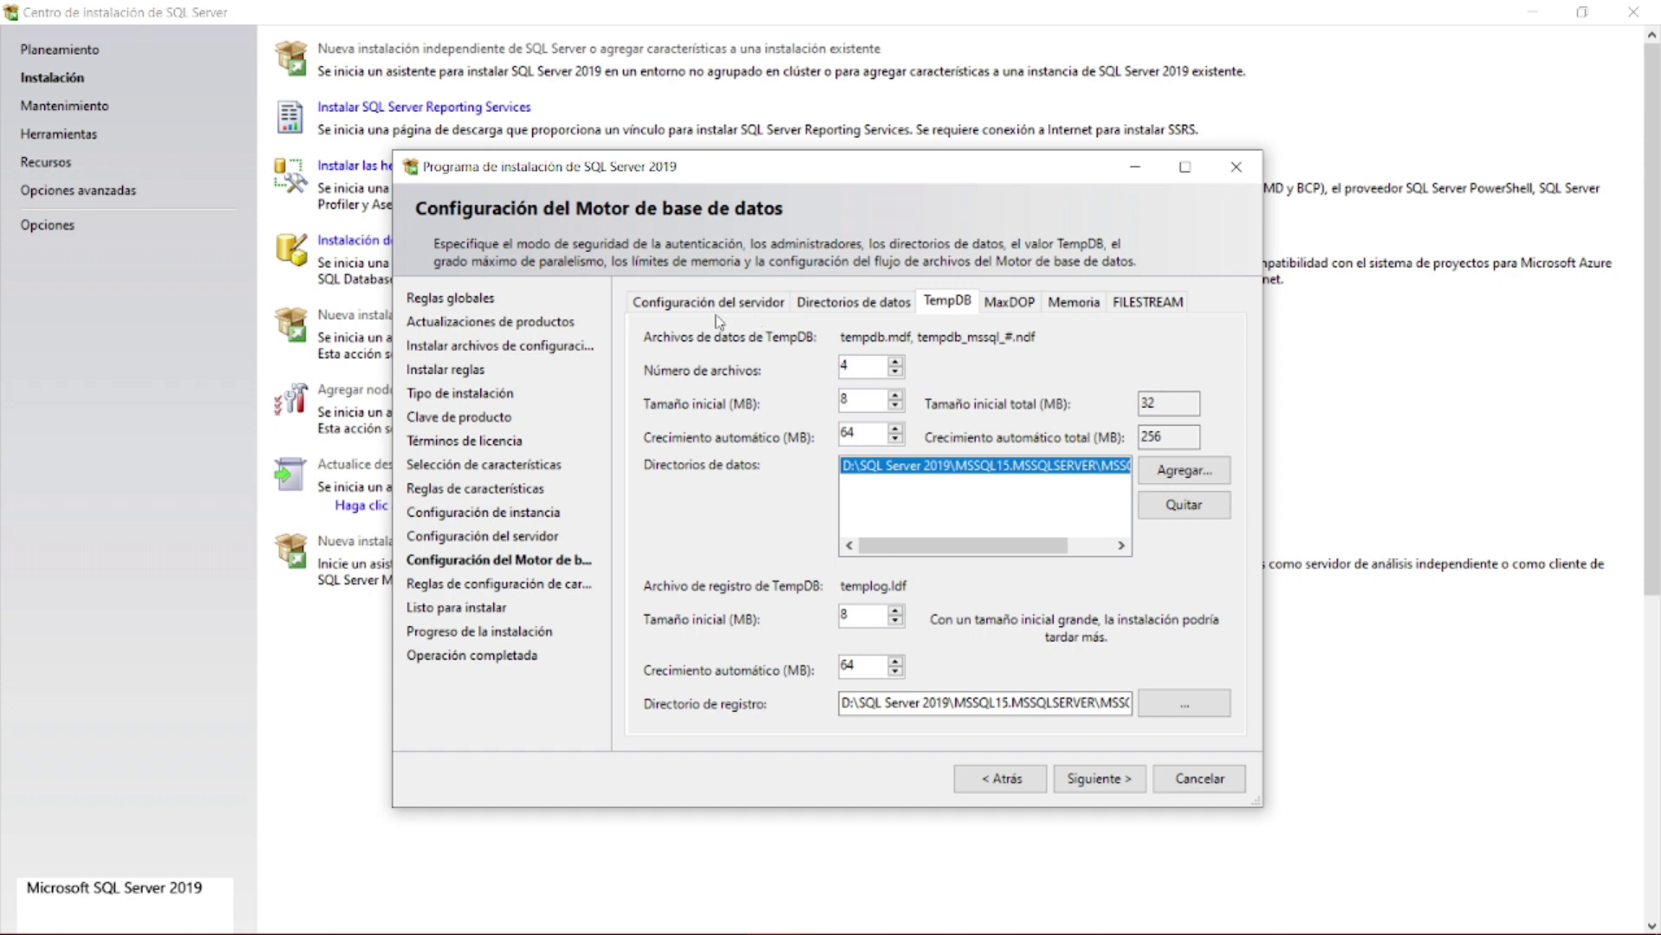
mouse_move(789, 370)
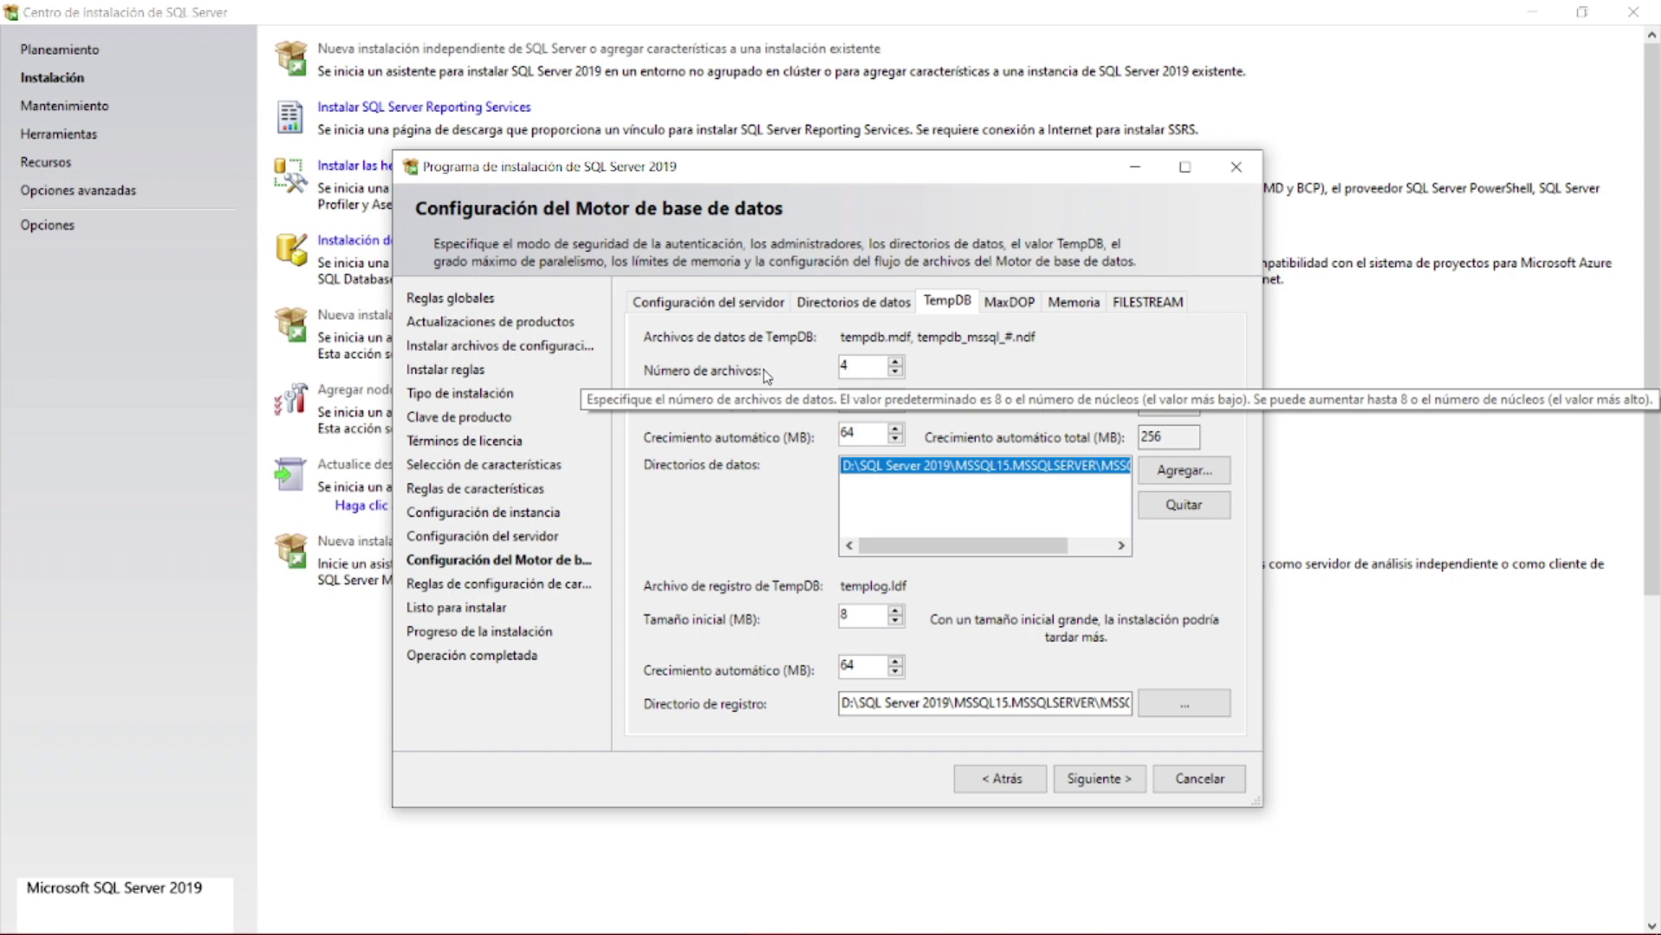
mouse_move(786, 444)
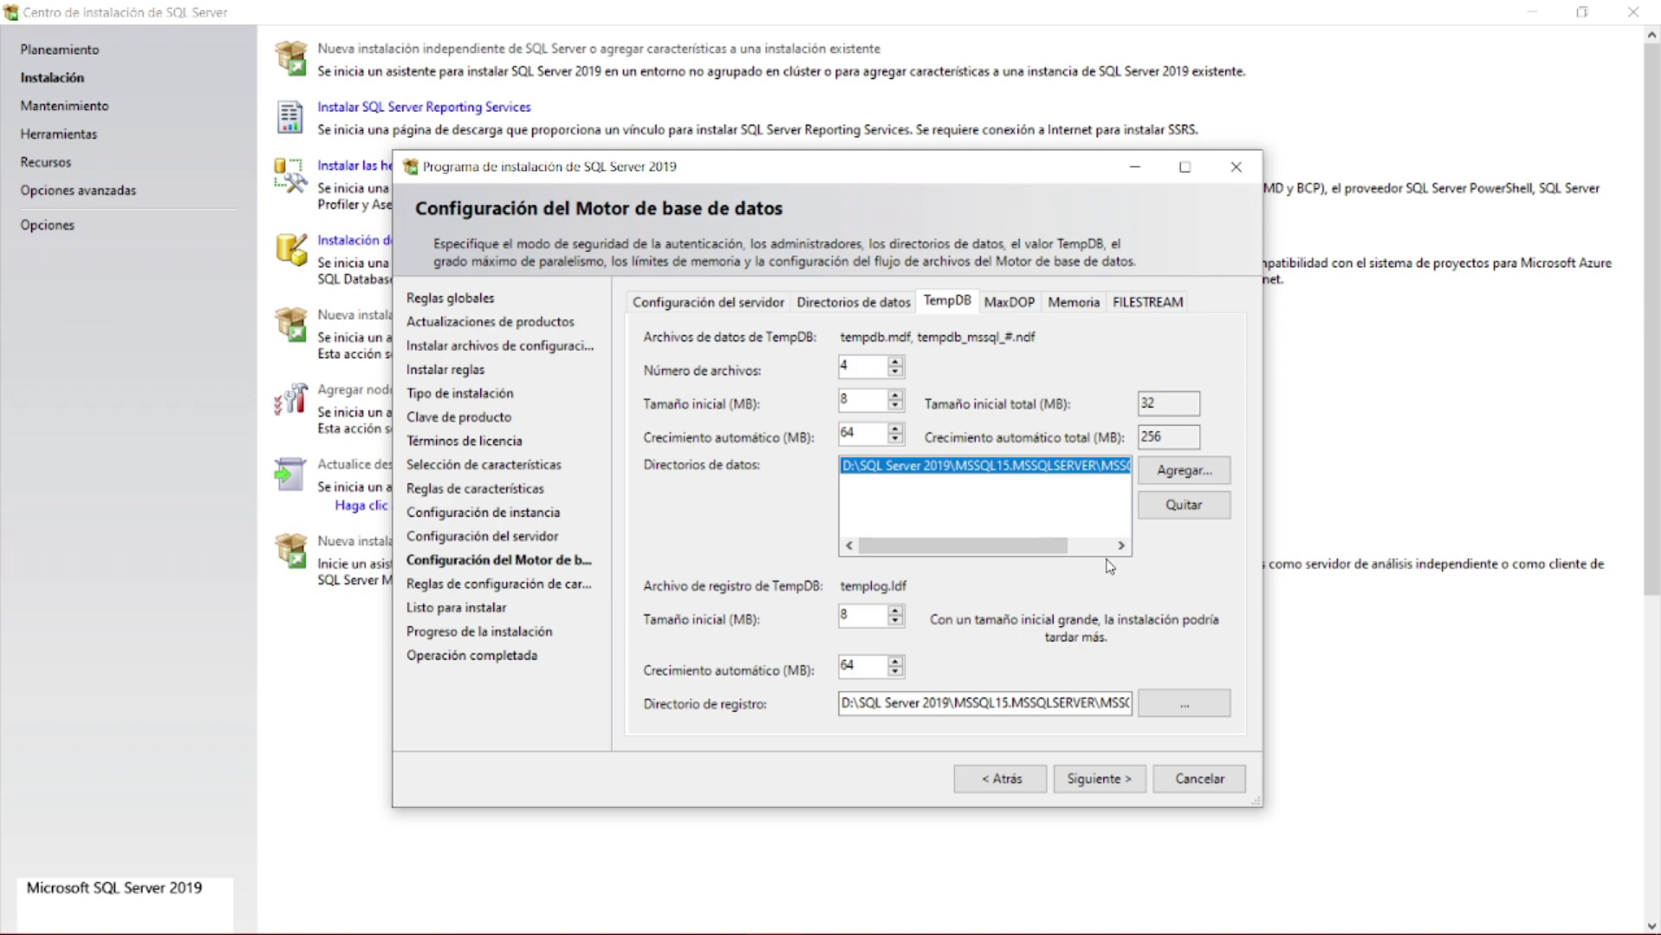
click(1001, 311)
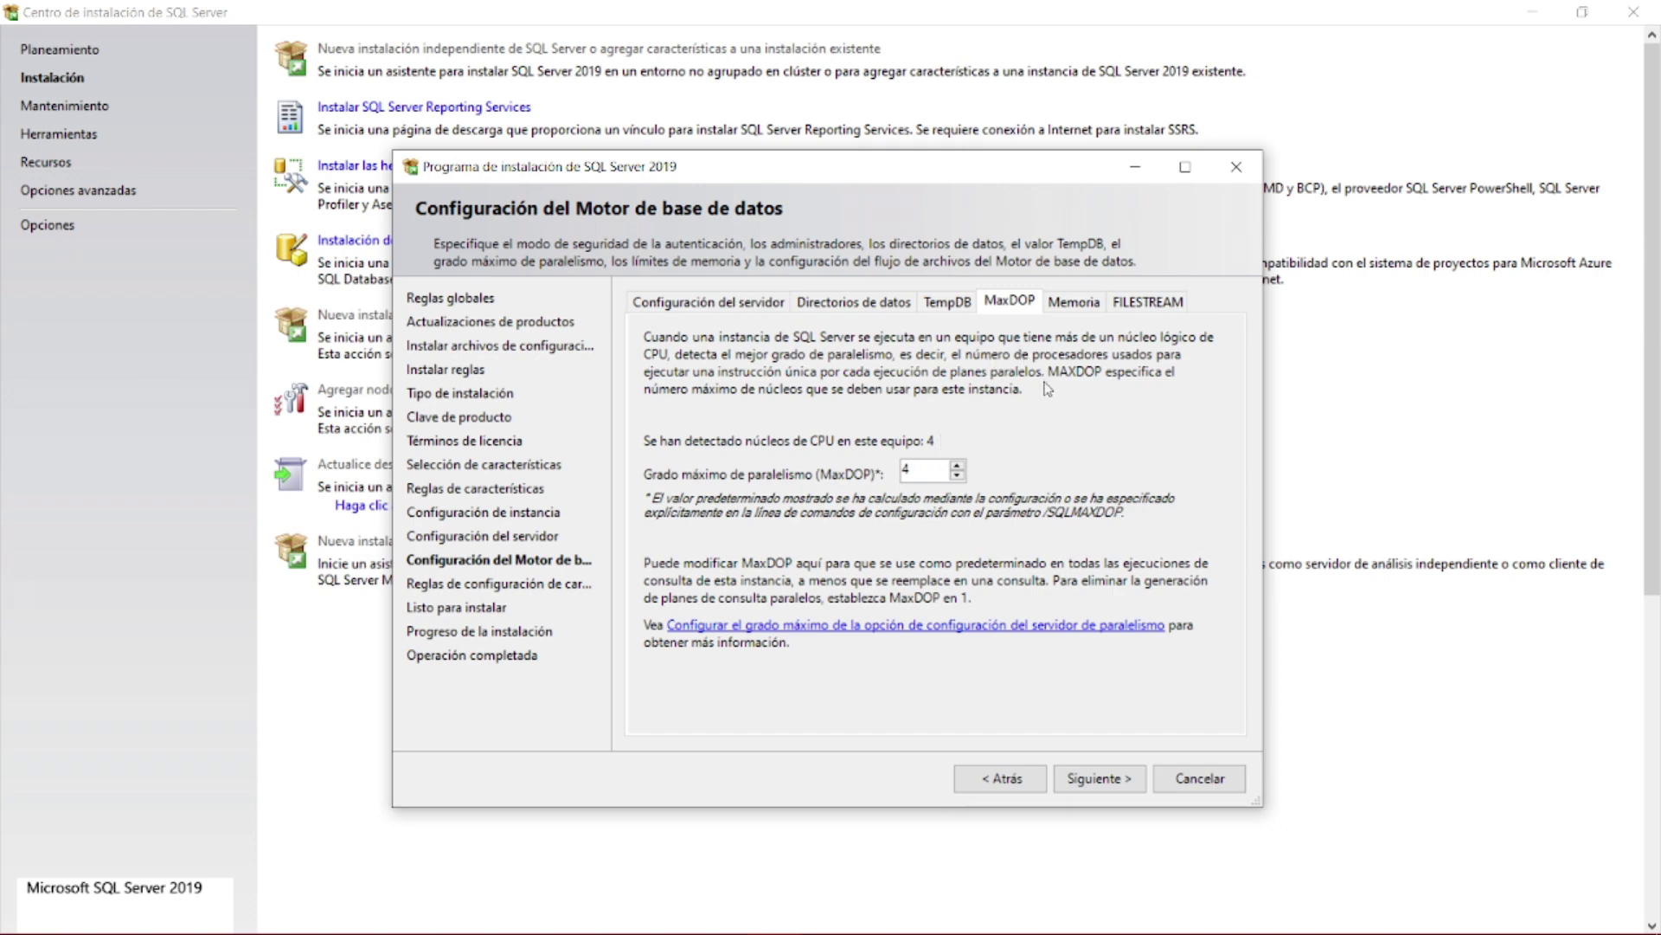
click(1062, 304)
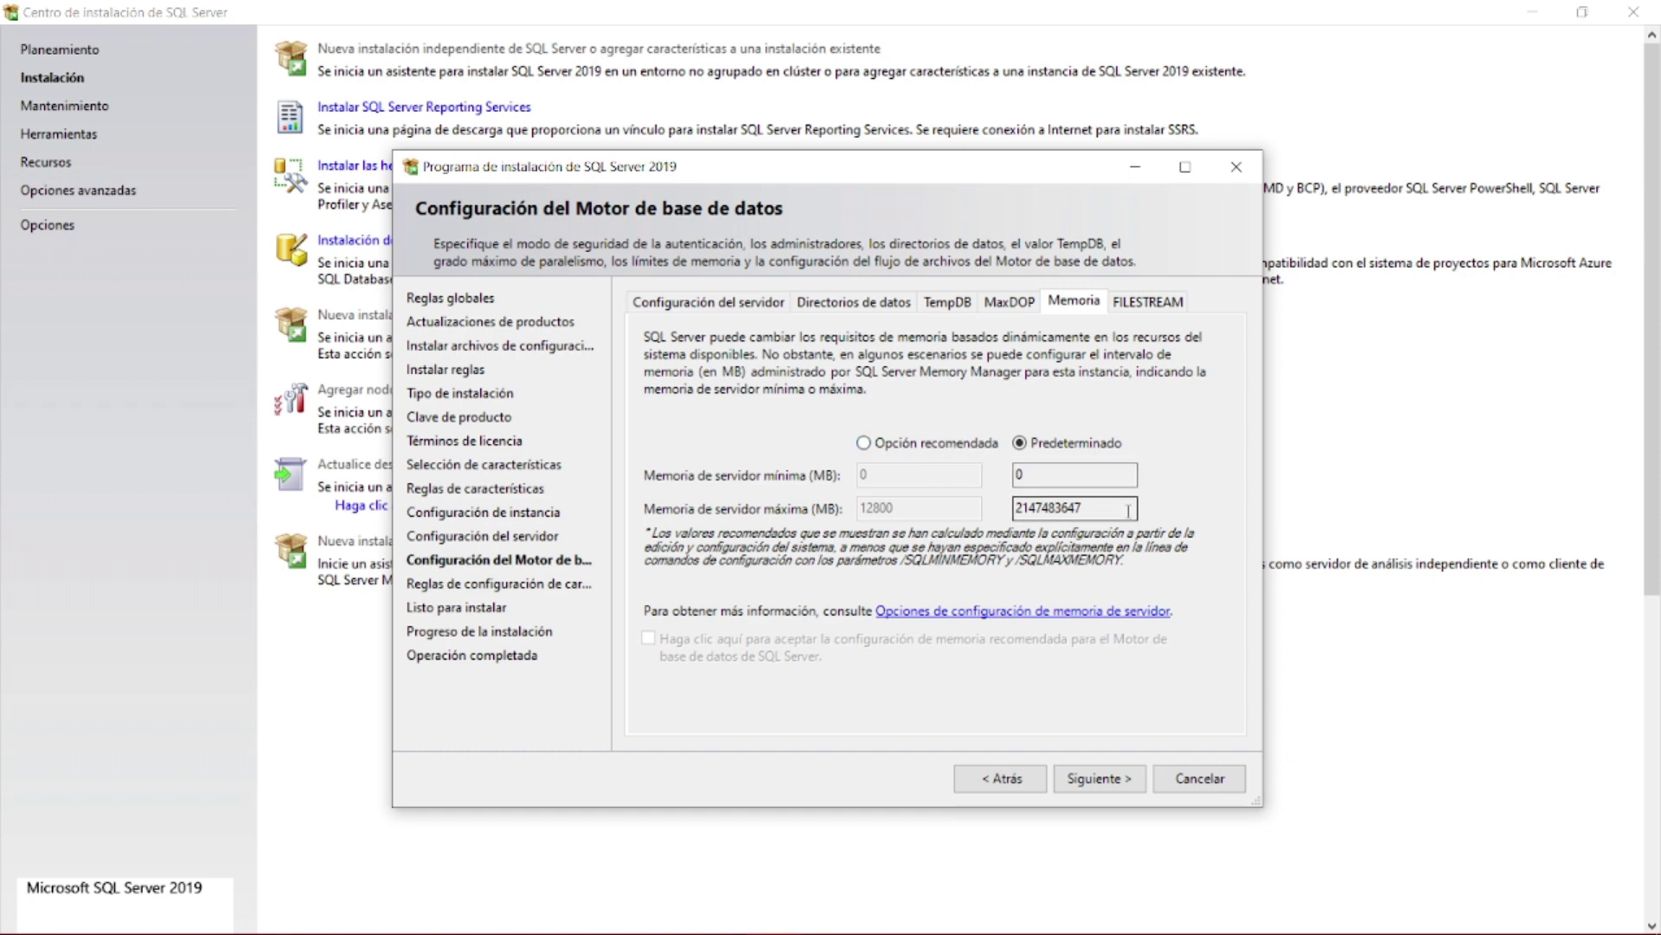
- Switch server memory to the recommended 0–12800 MB range and accept the recommendation
drag(1127, 506, 994, 514)
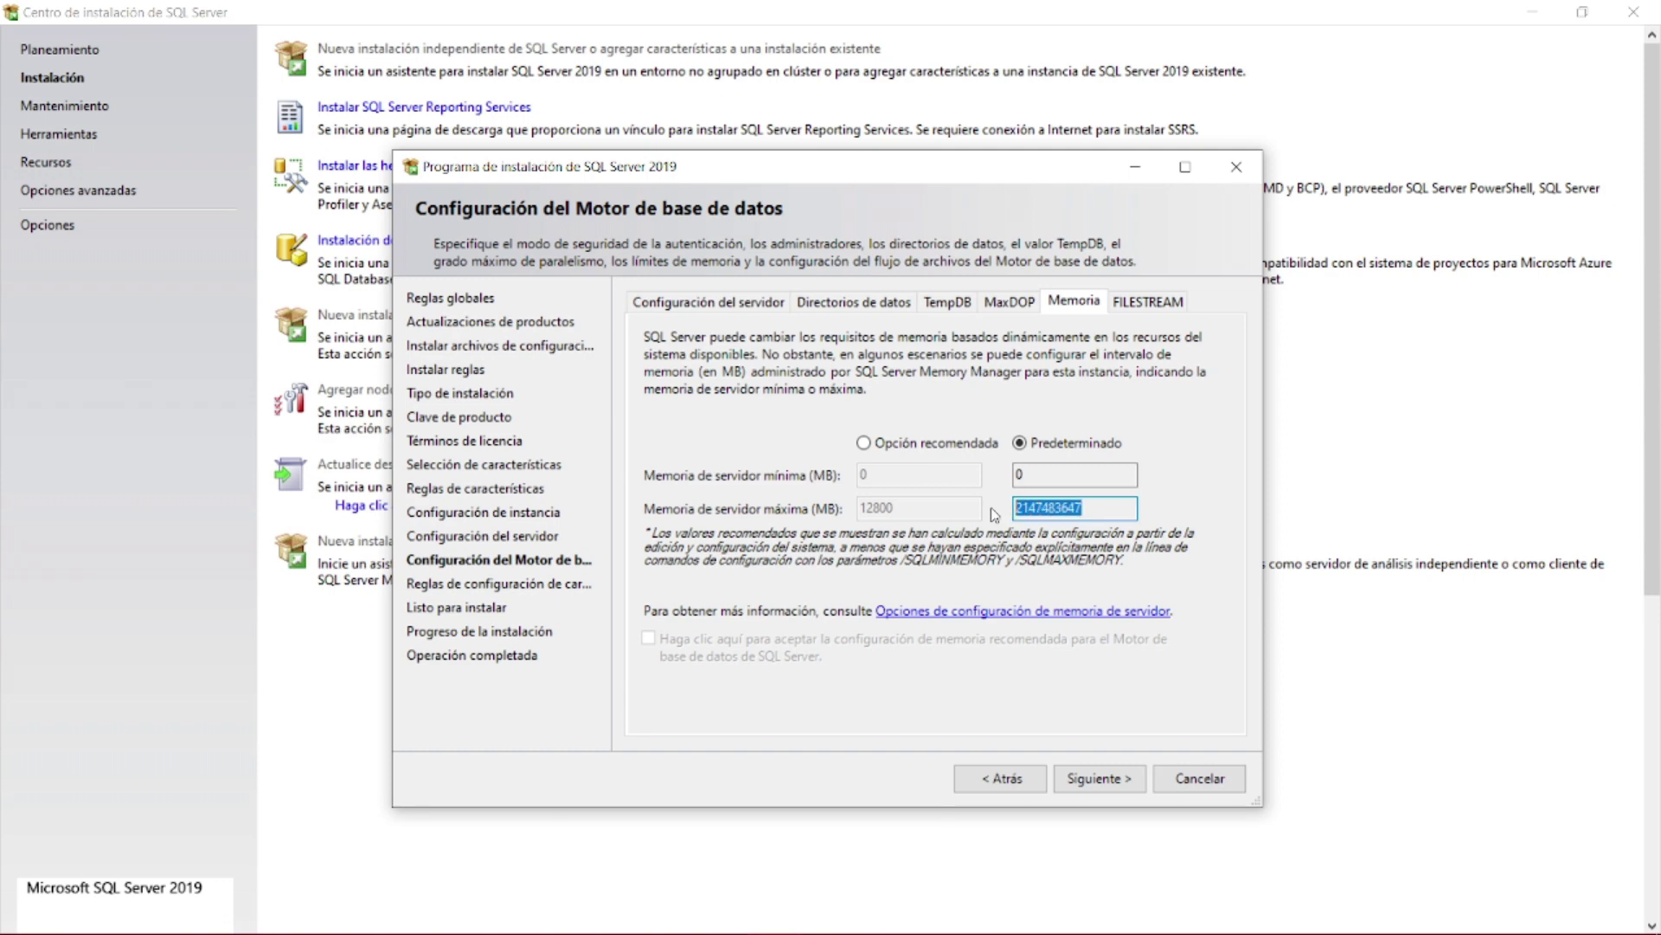
click(900, 454)
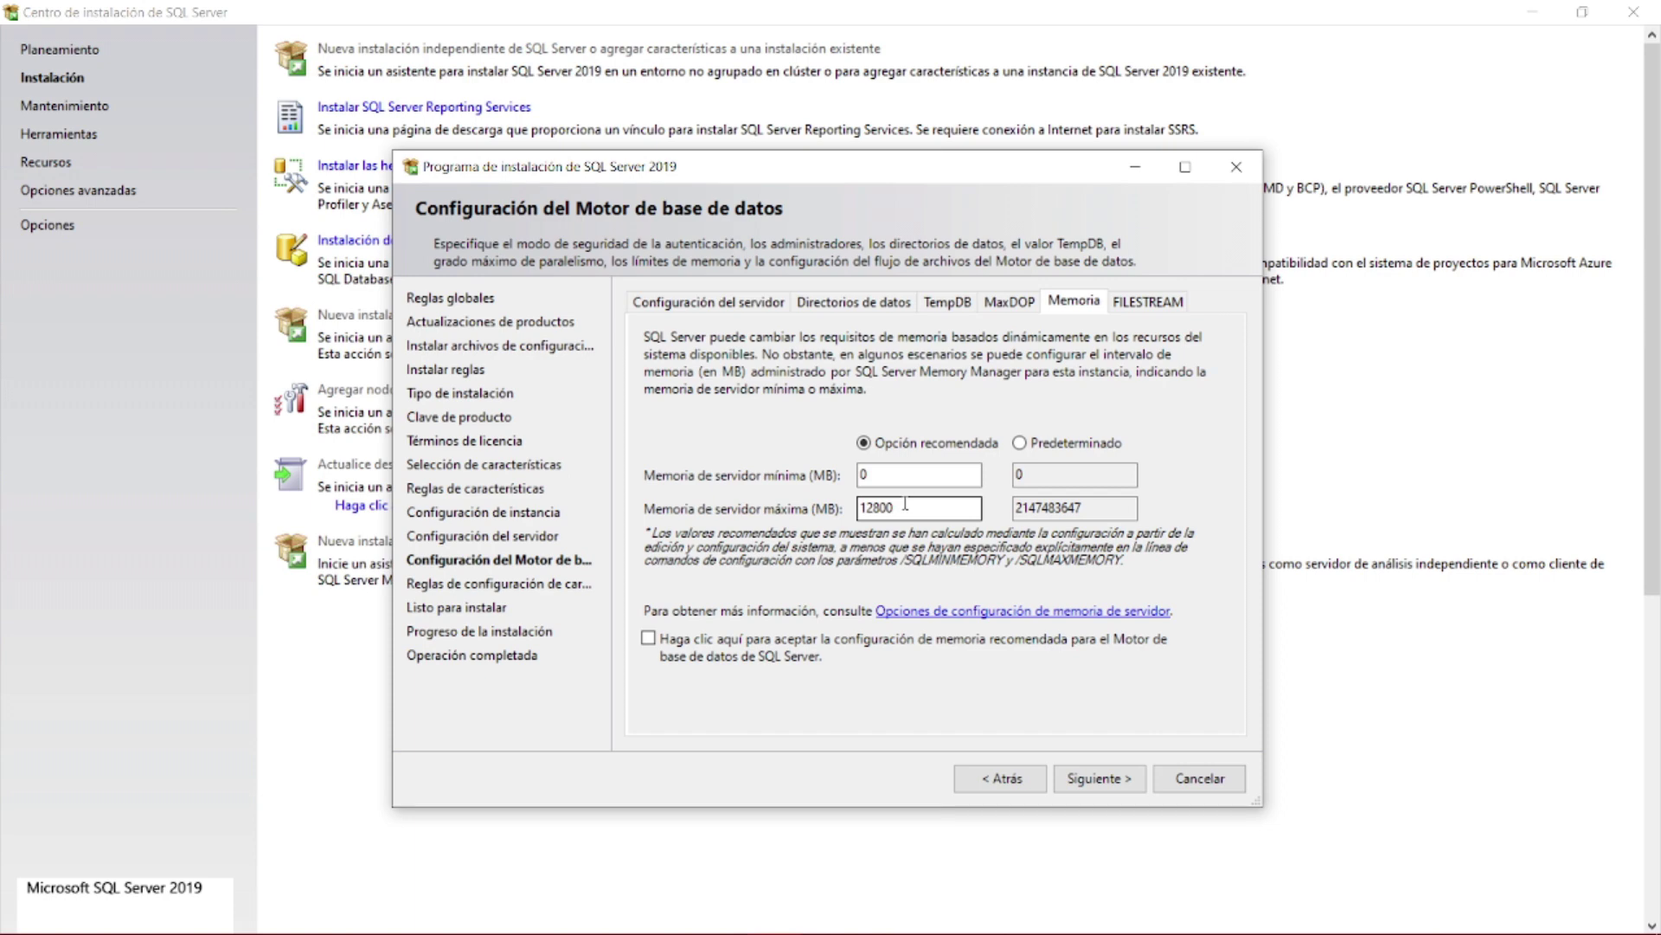
click(647, 639)
click(1124, 302)
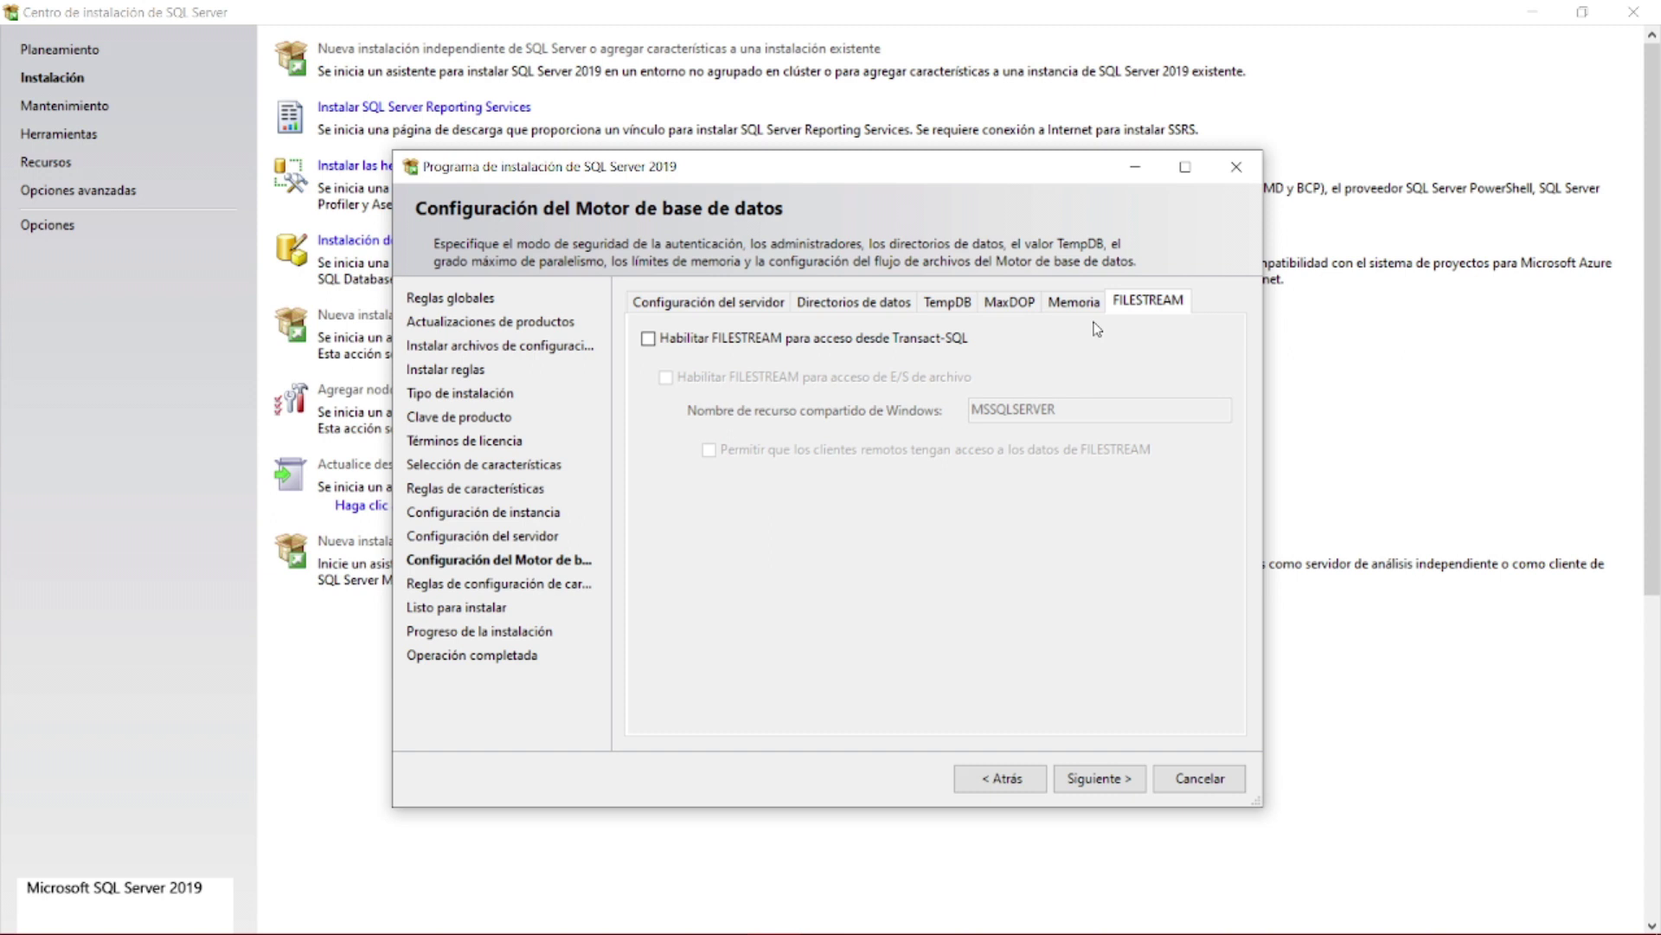
- Leave FILESTREAM disabled and recheck the mixed authentication and administrator settings
click(649, 339)
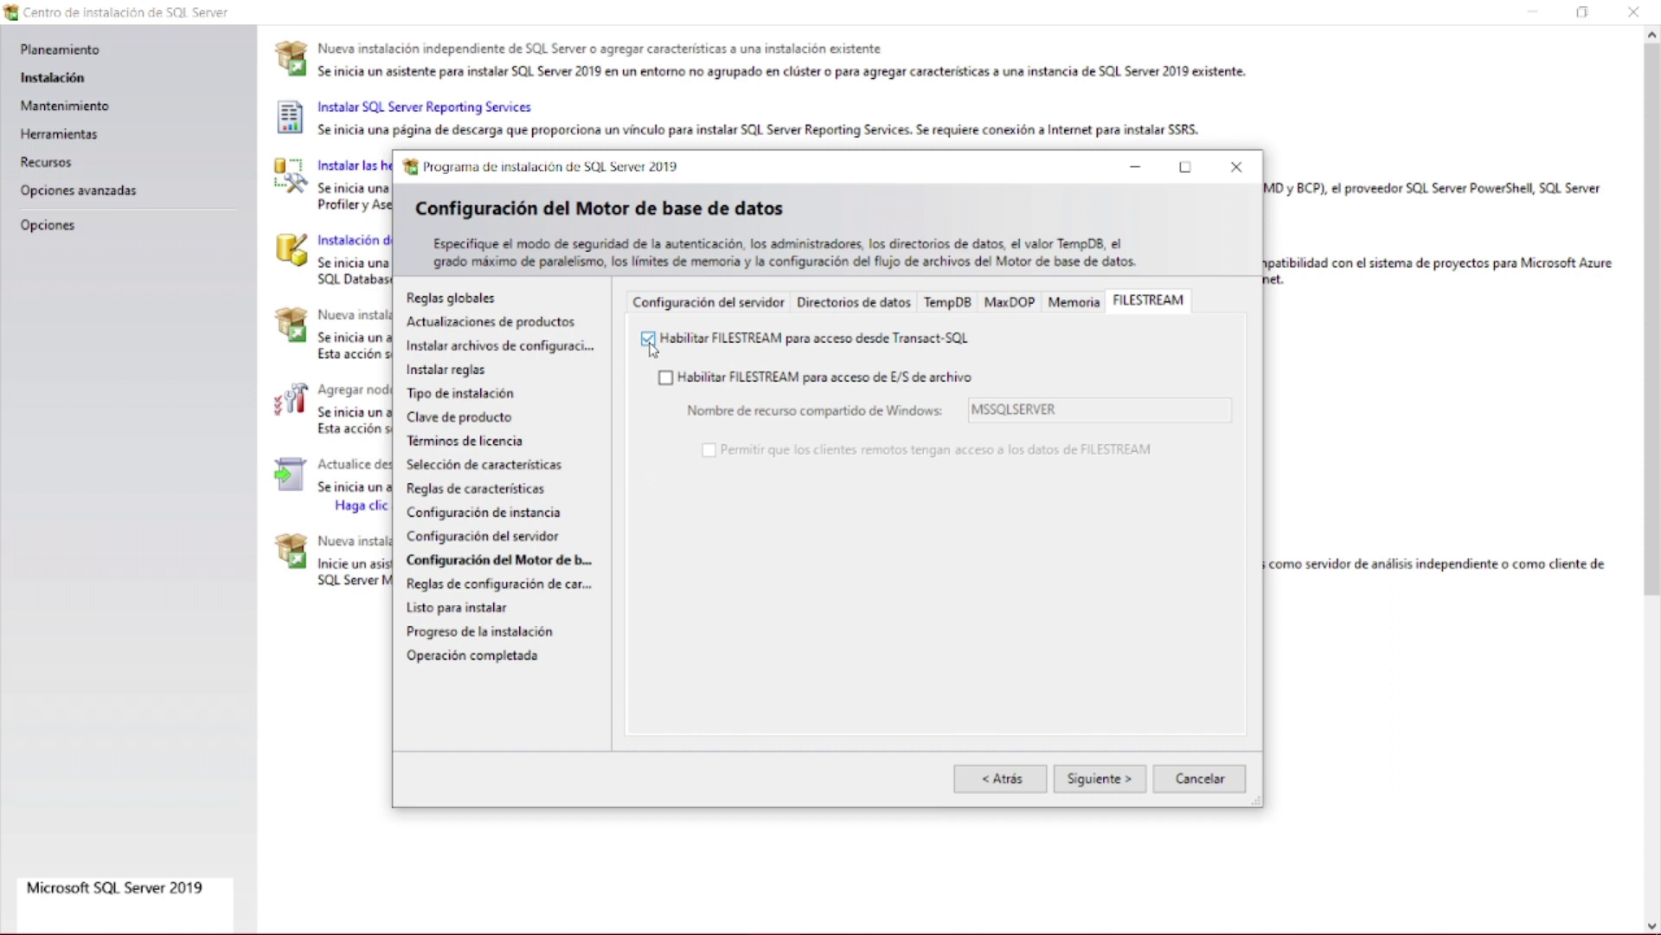
click(649, 339)
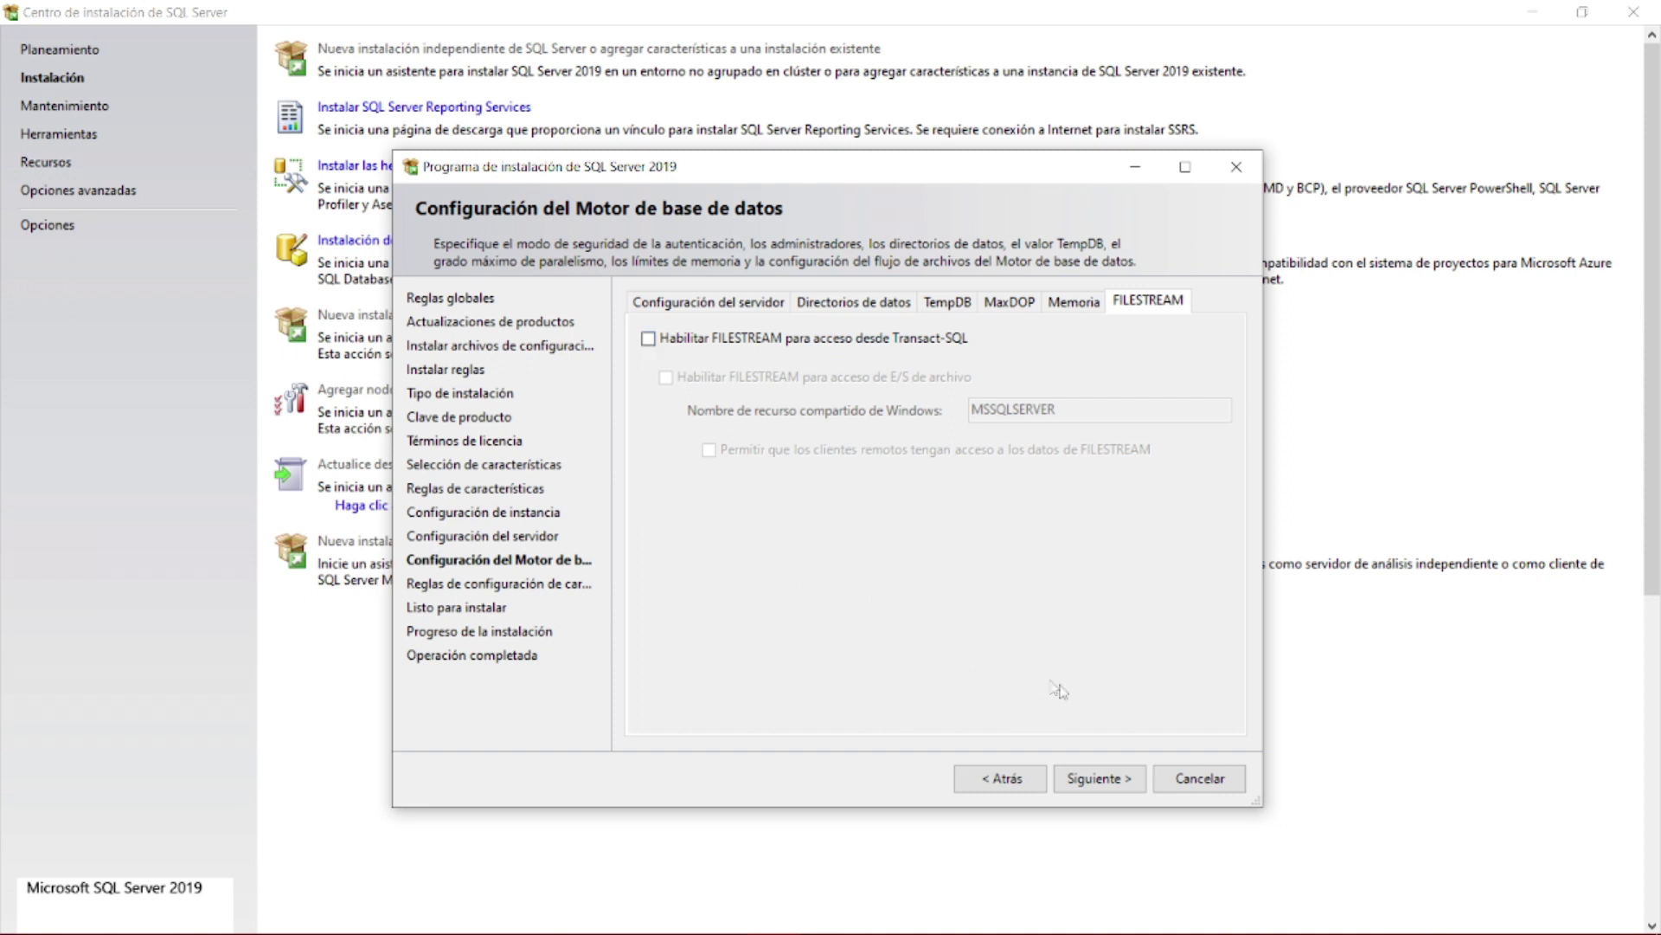
click(1131, 780)
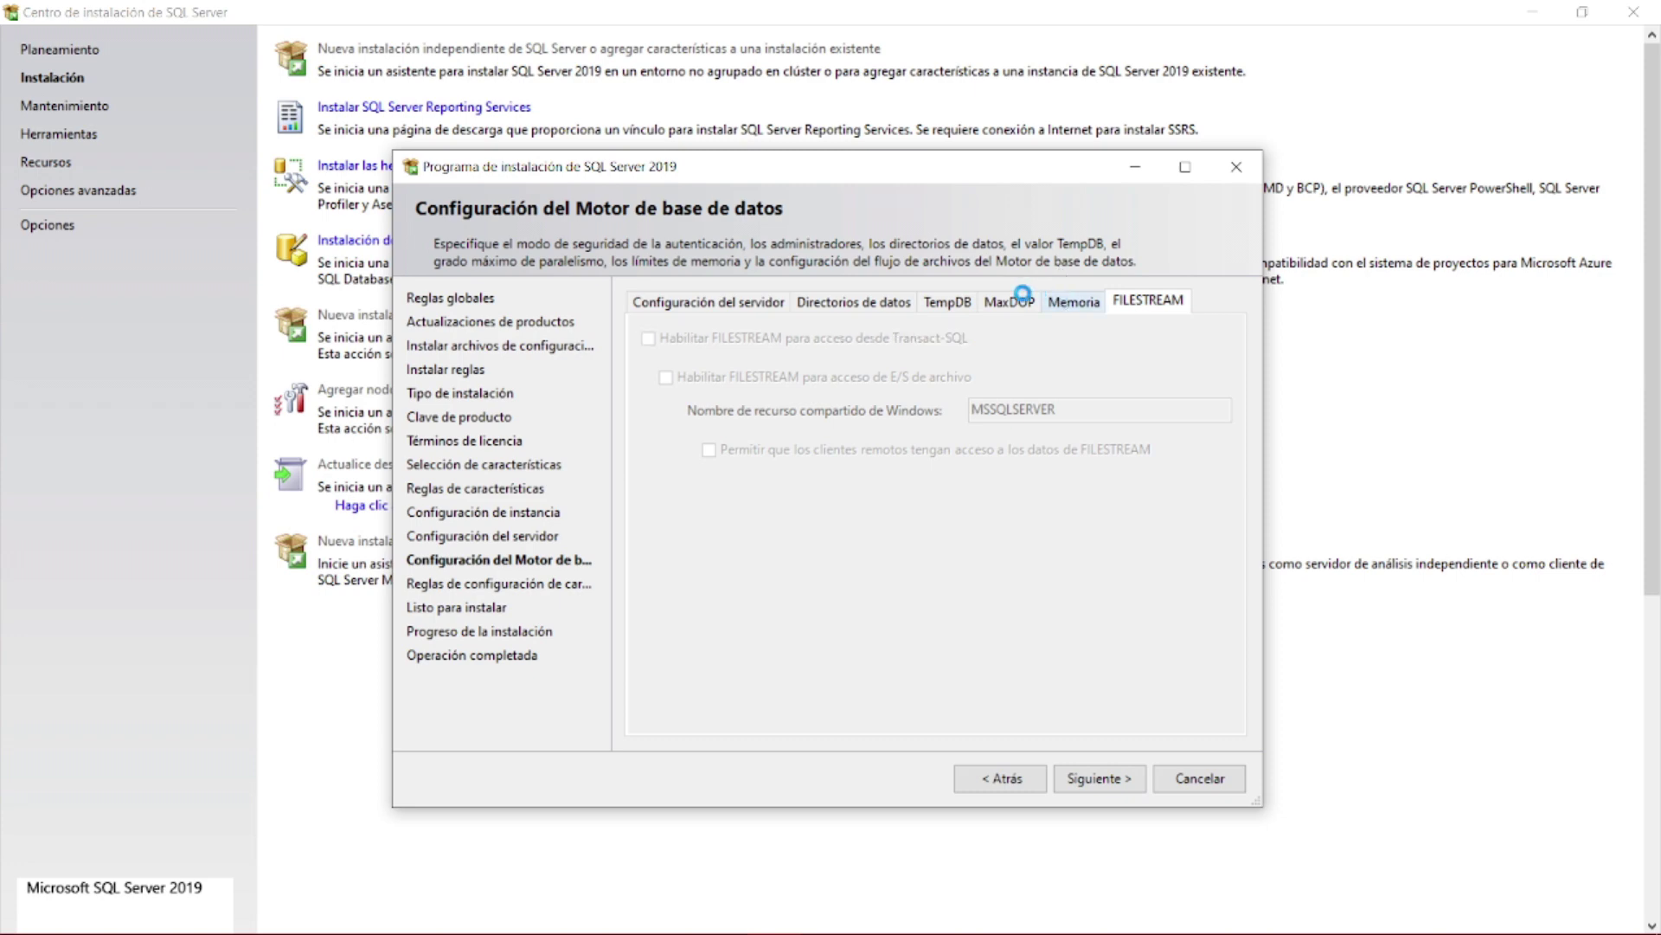
click(1059, 299)
click(651, 295)
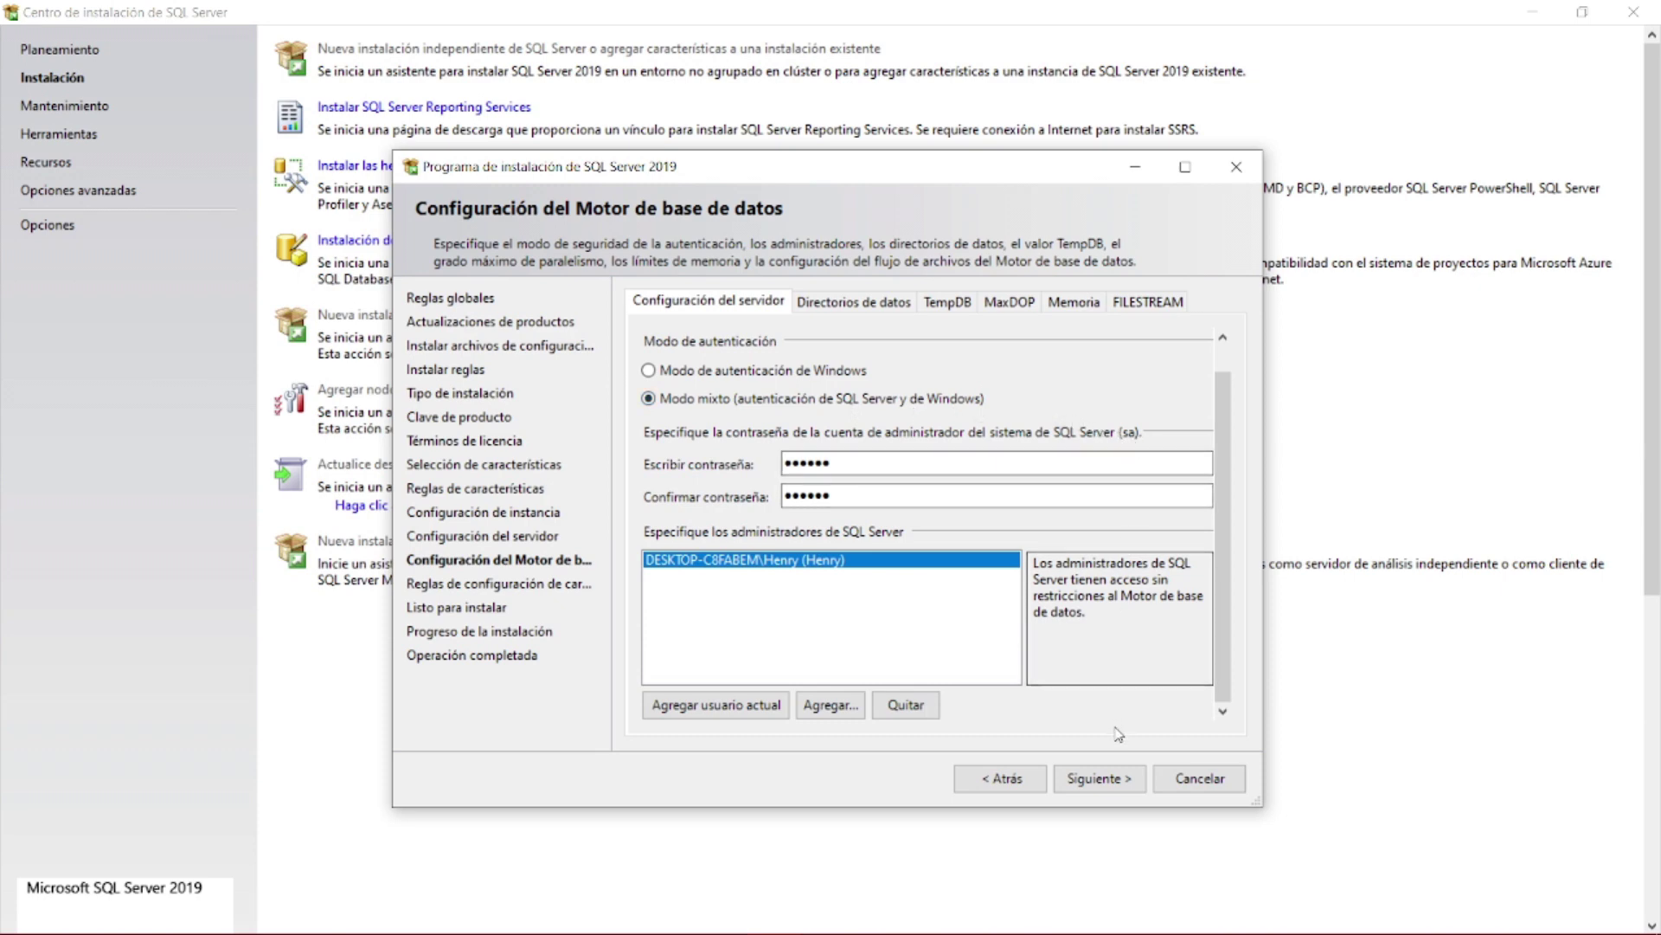
- Review the Listo para instalar summary and select the ConfigurationFile.ini path
click(1101, 779)
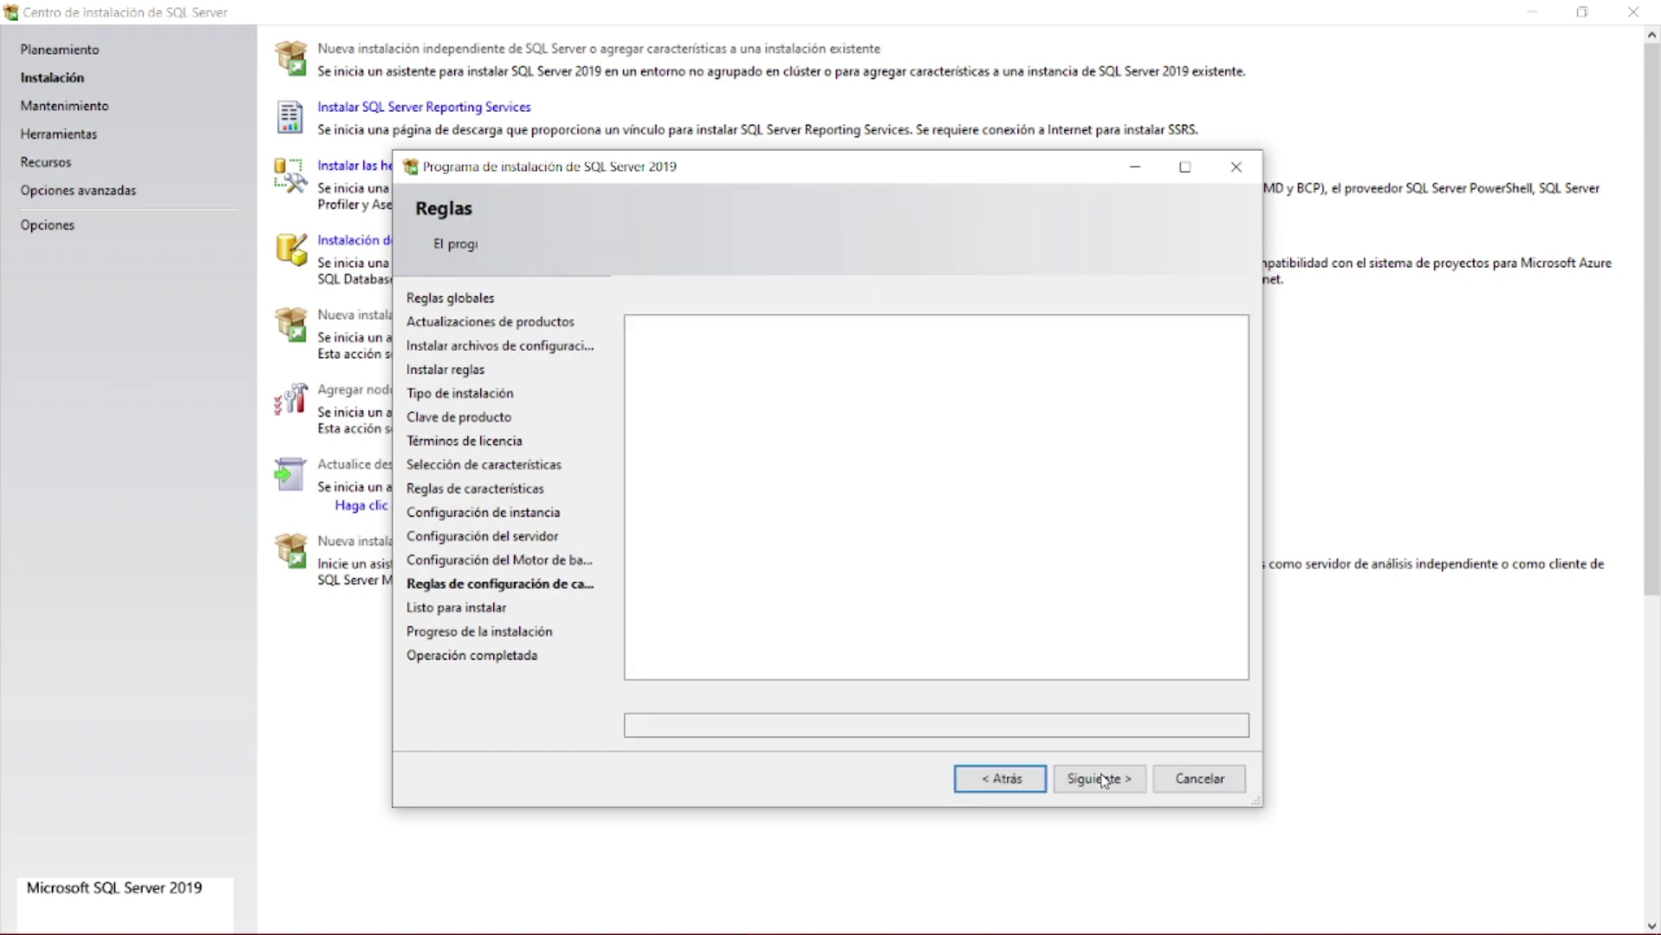
scroll(982, 575, down, 1)
scroll(982, 576, down, 12)
scroll(982, 576, down, 6)
scroll(982, 576, up, 15)
drag(1233, 723, 556, 703)
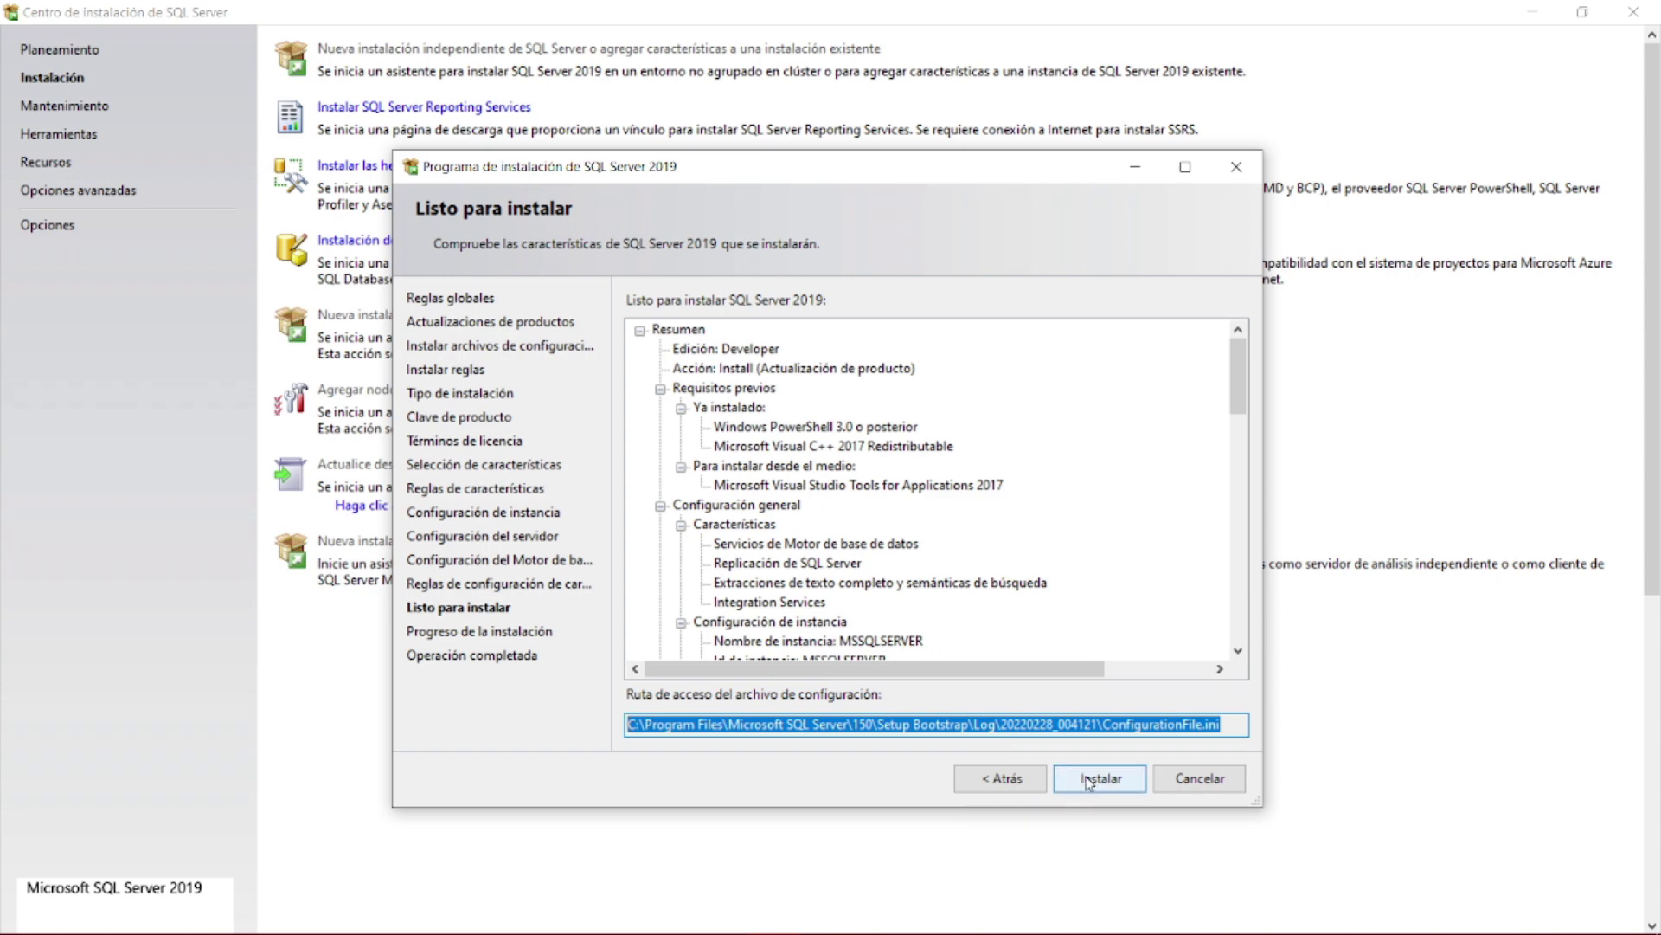
- Start the installation and let all five features finish with status Correcto
click(1088, 781)
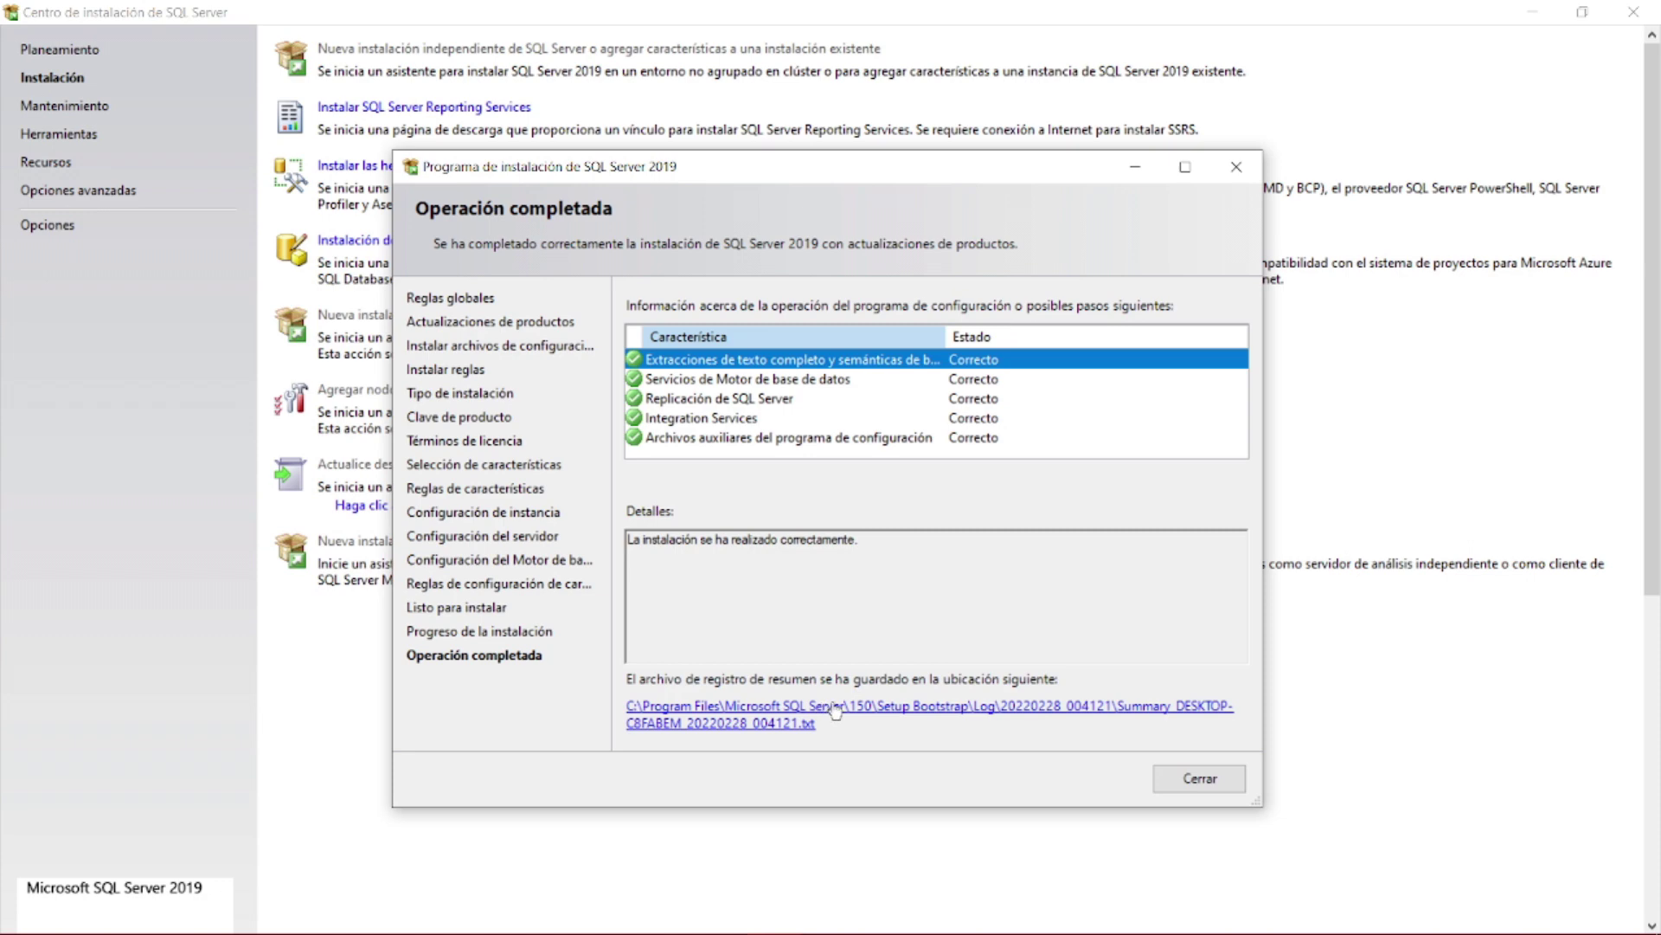
- Close the completed SQL Server setup wizard and scroll through the Descargar SSMS article
click(1200, 787)
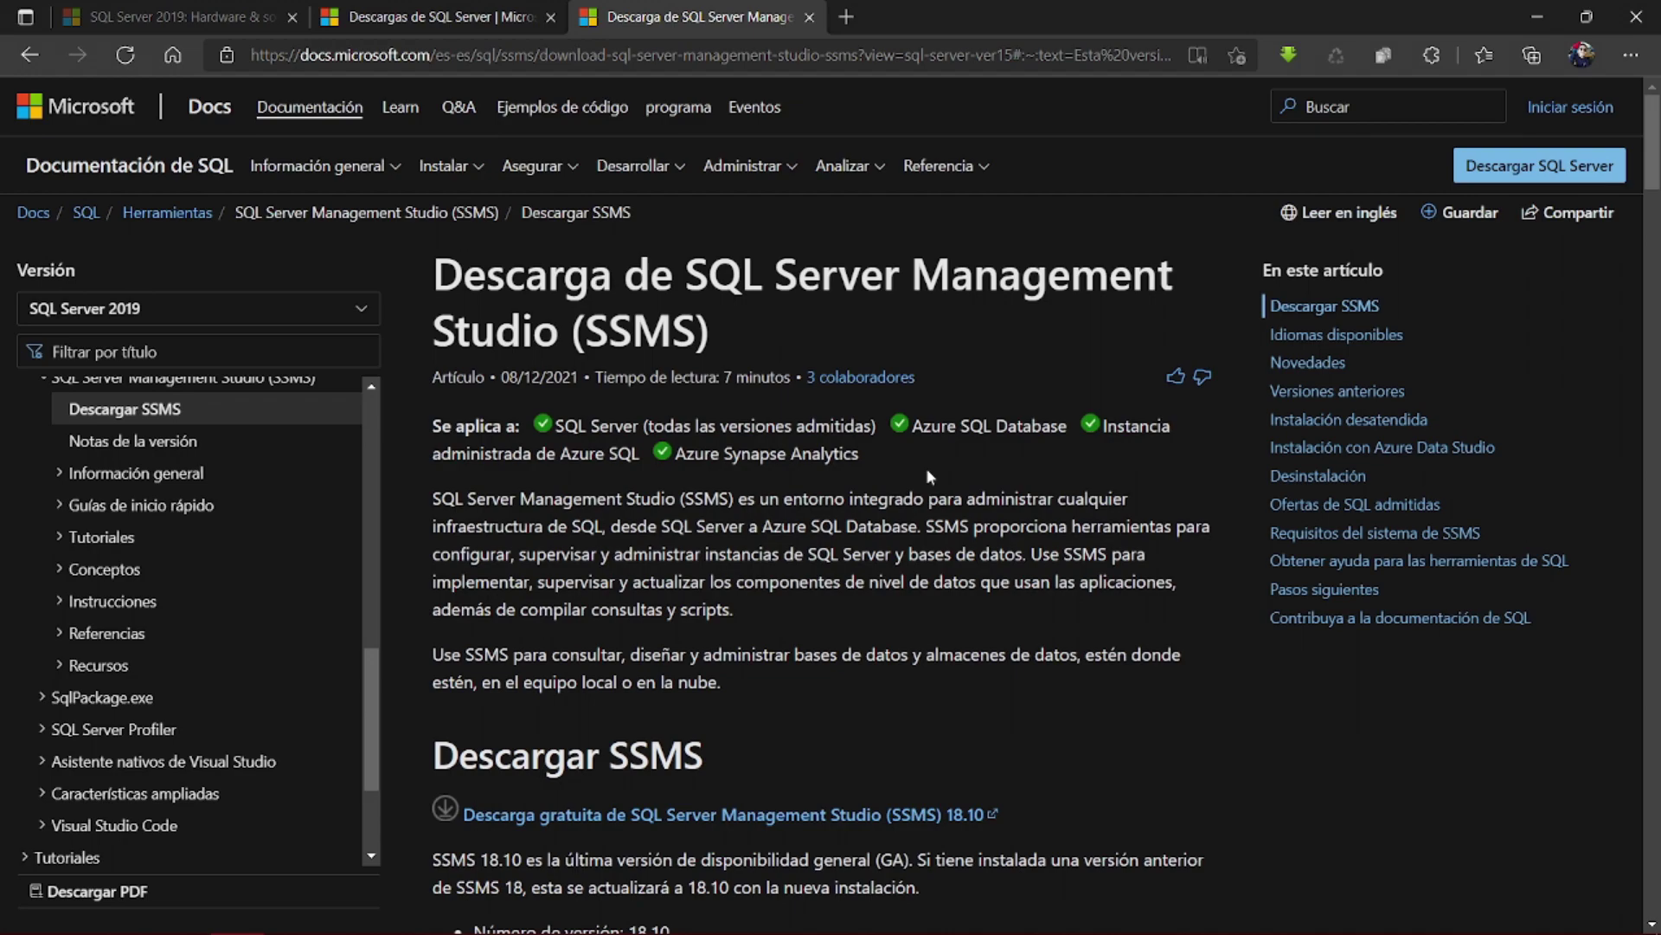
scroll(927, 471, down, 2)
scroll(928, 476, down, 1)
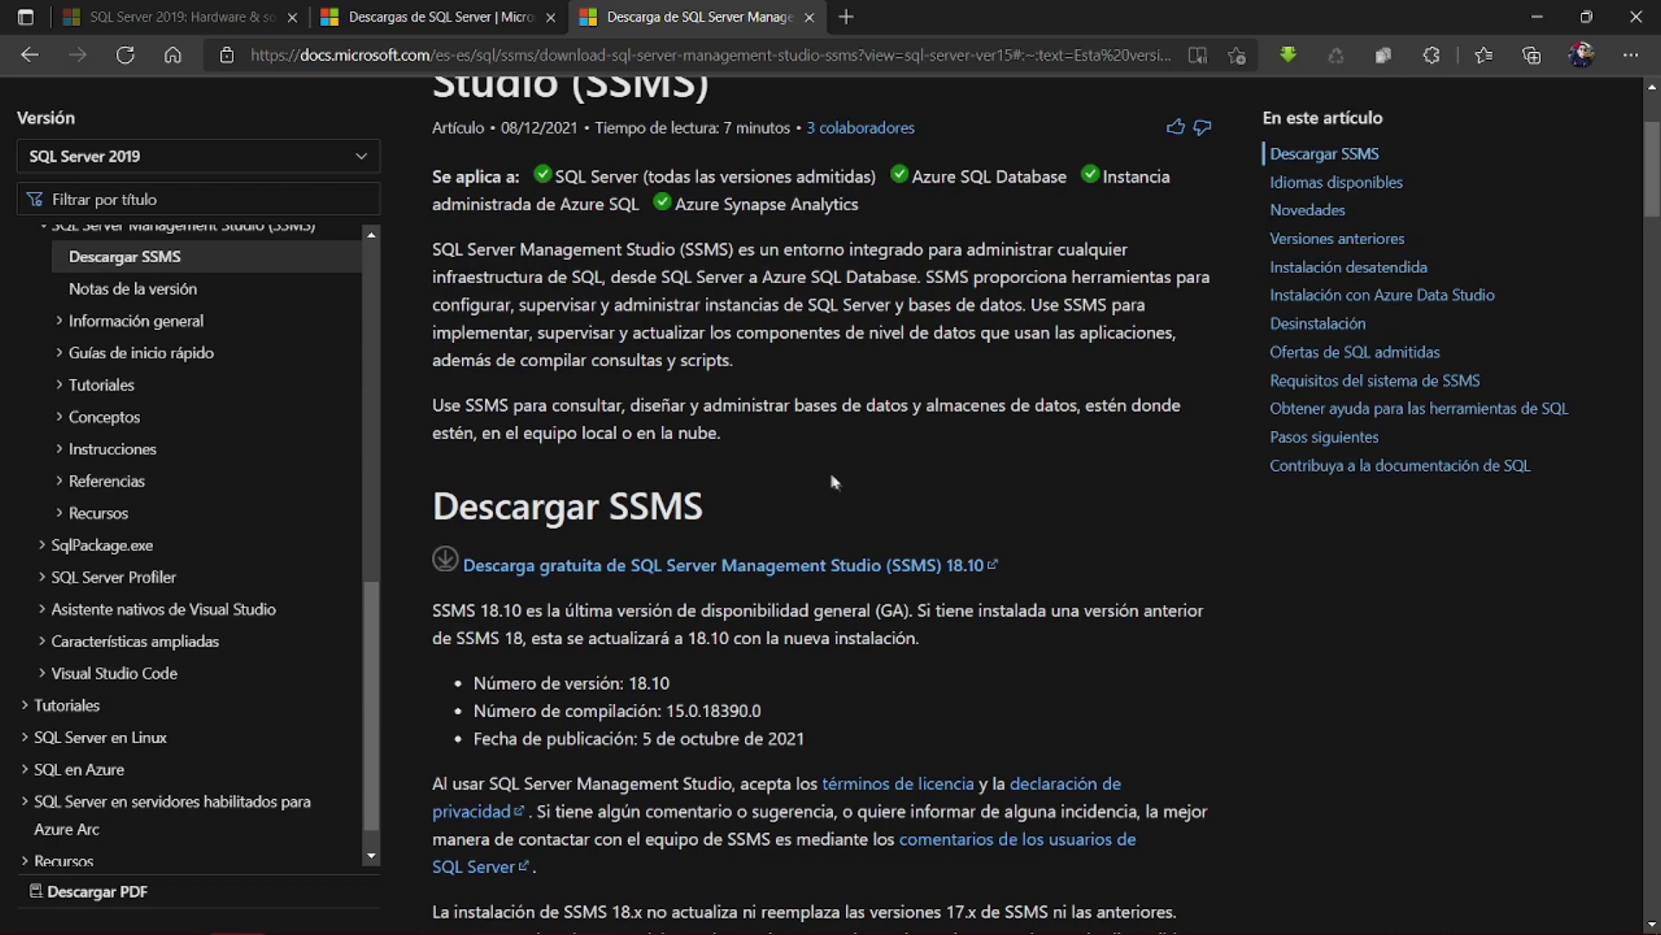
scroll(833, 474, up, 1)
- Download the free SSMS 18.10 installer, SSMS-Setup-ENU.exe, from the docs page link
click(974, 61)
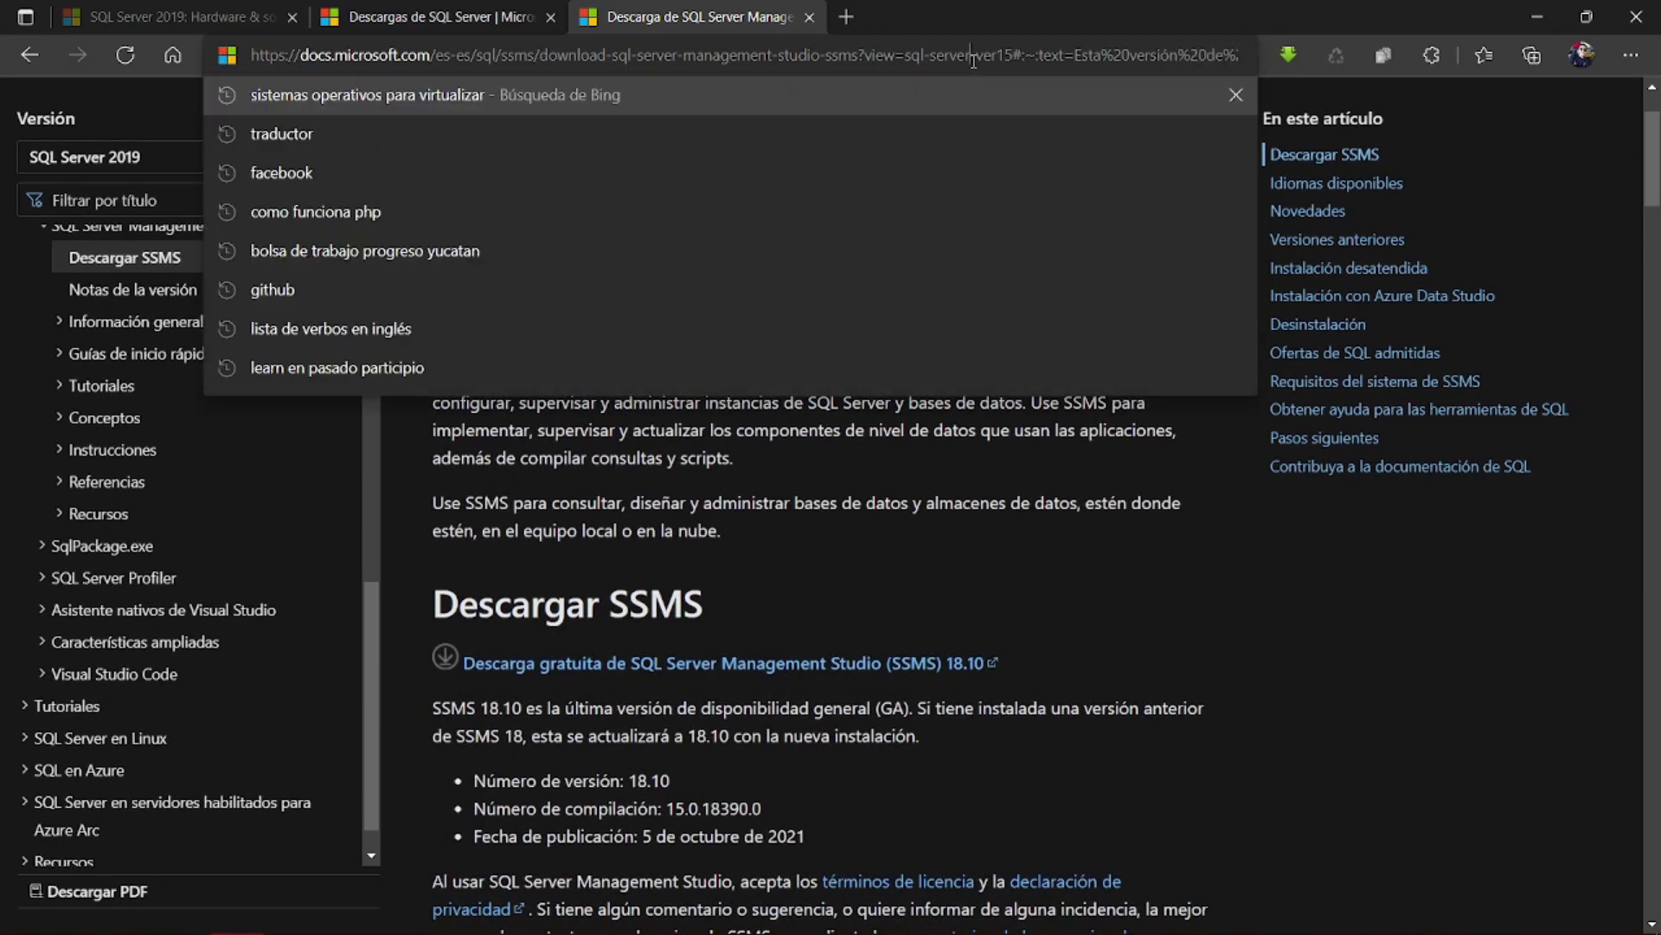
click(995, 600)
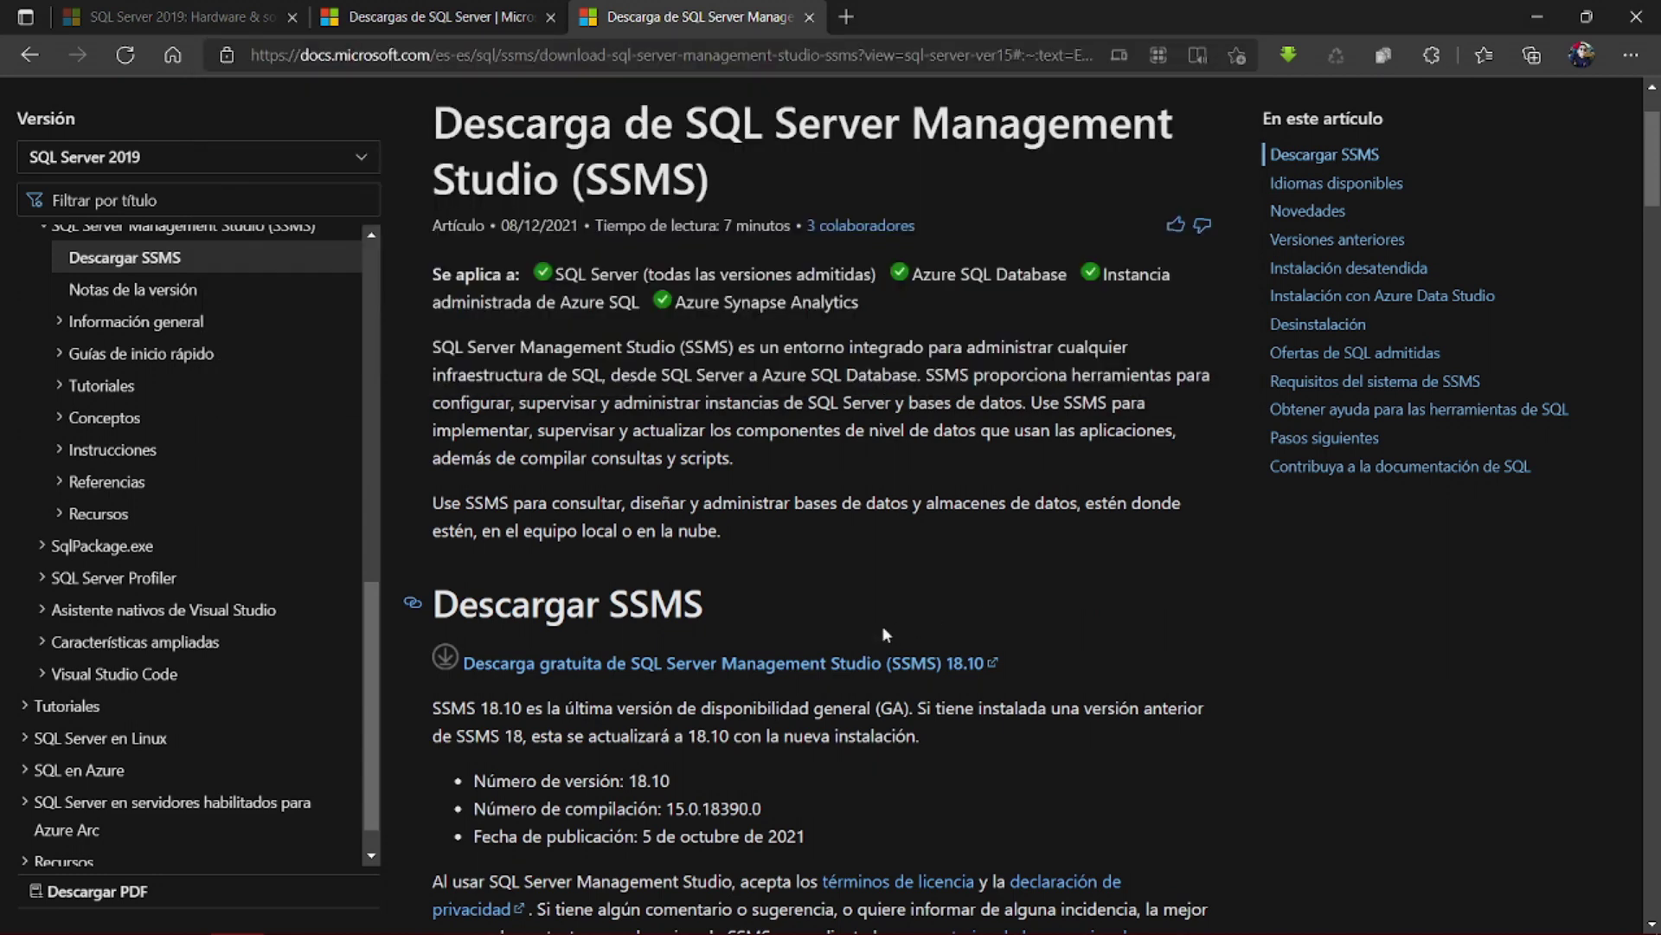
click(763, 665)
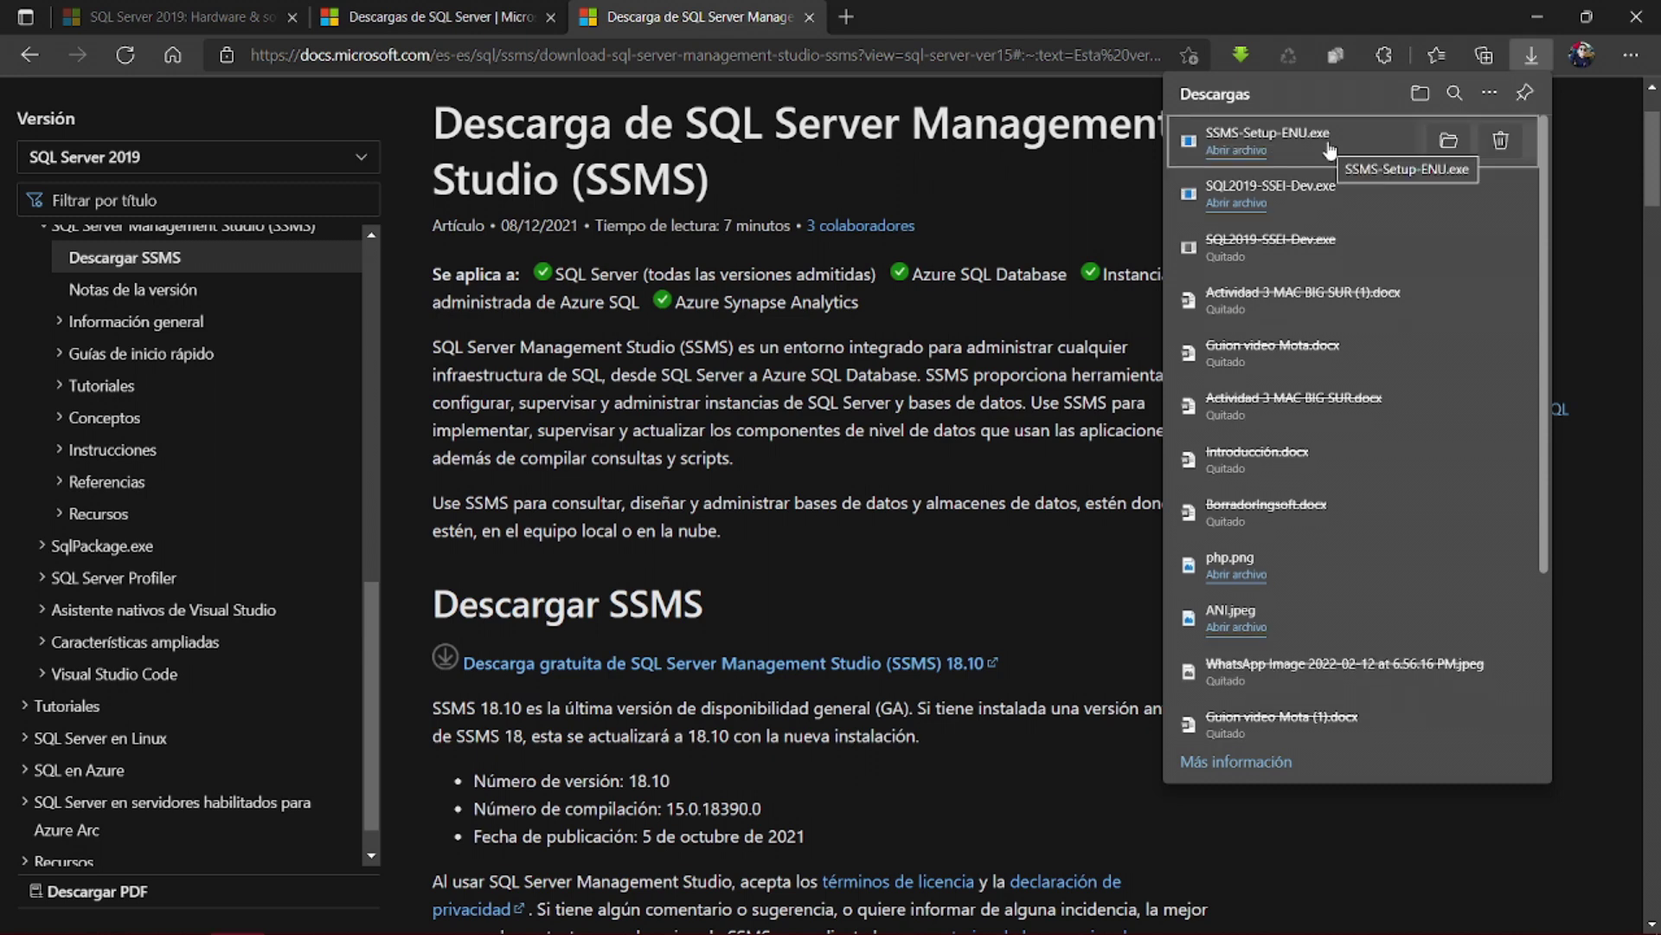
- Launch SSMS-Setup-ENU.exe and set the install location to D:\Microsoft SQL Server 2019
click(1238, 151)
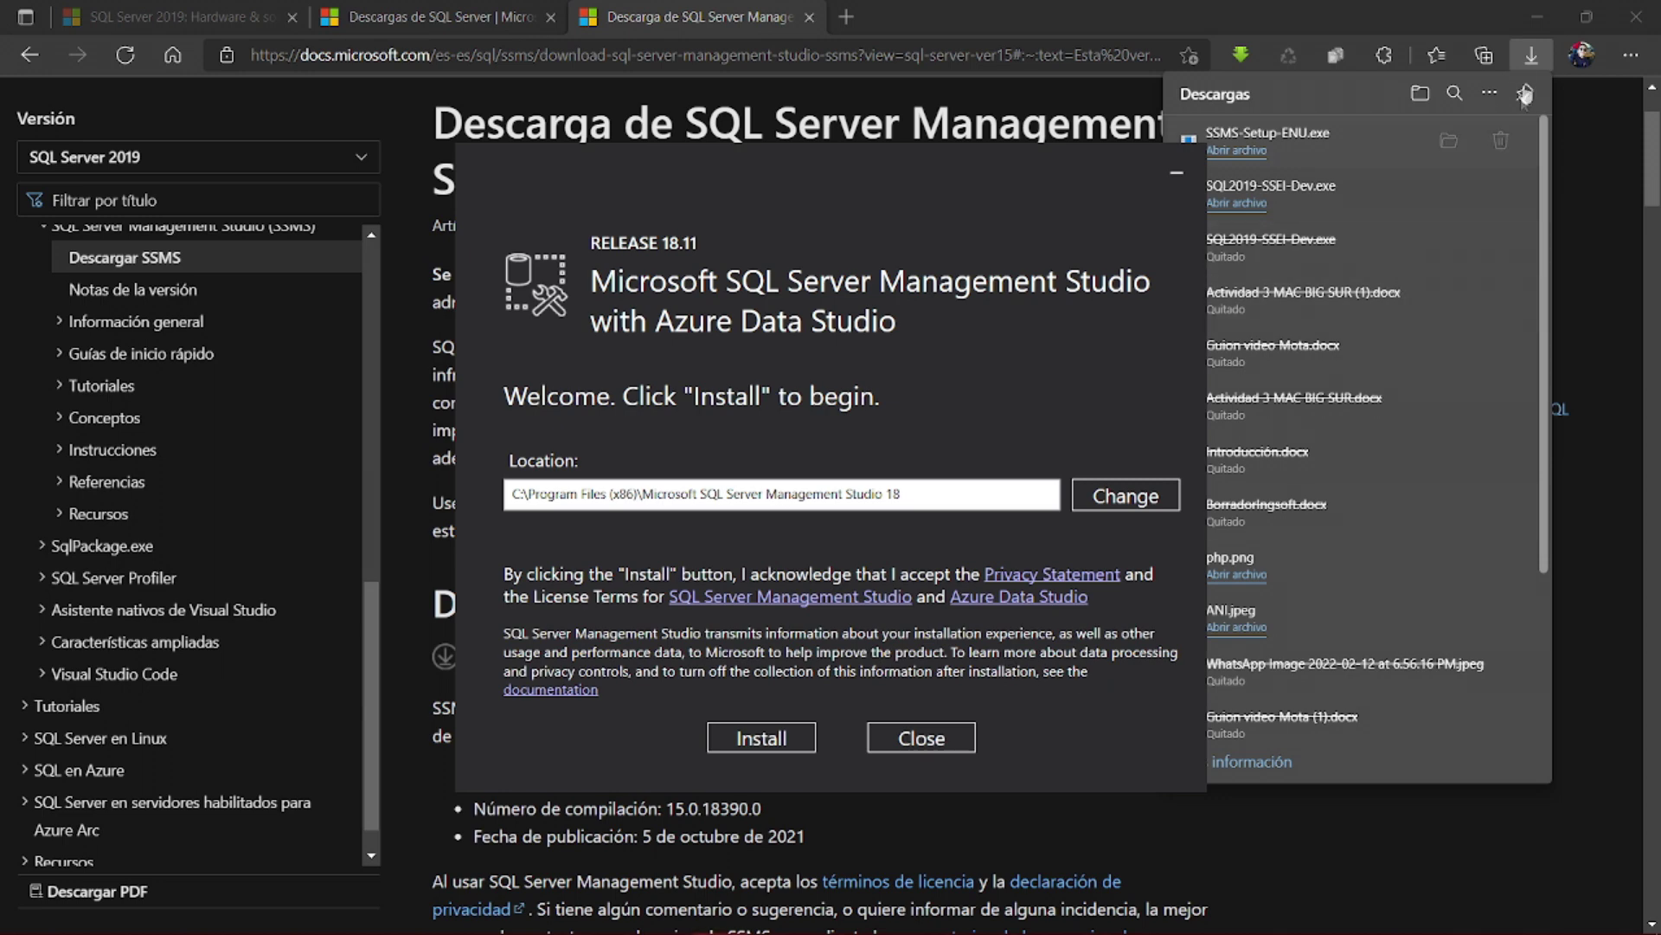
click(1544, 19)
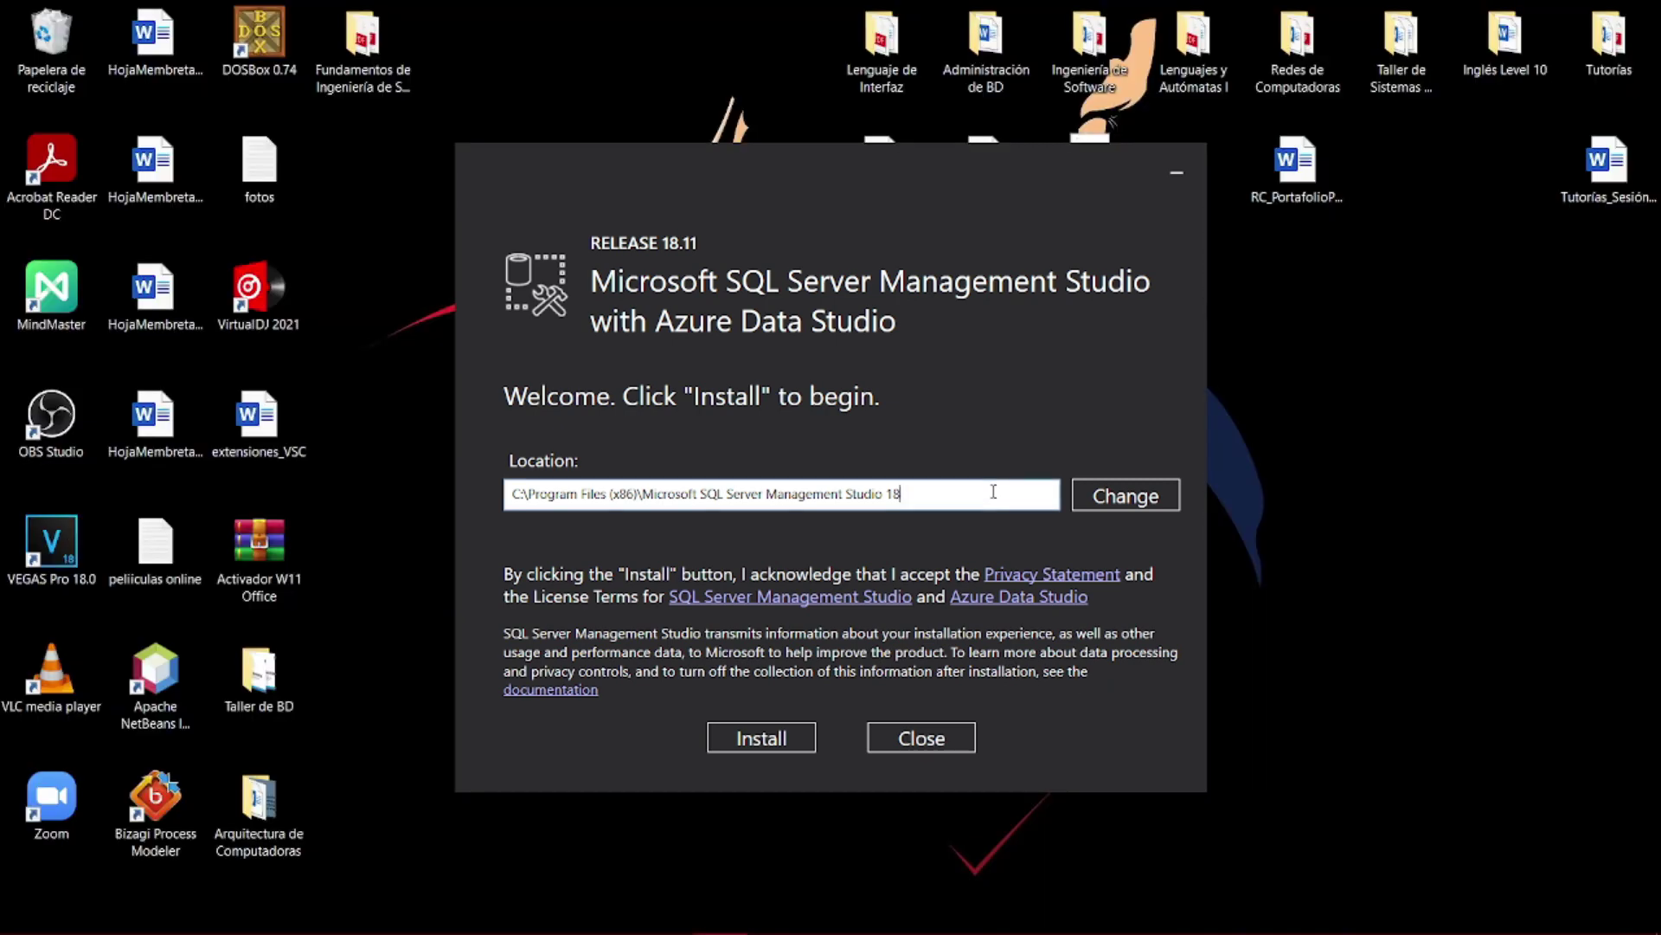
click(1112, 512)
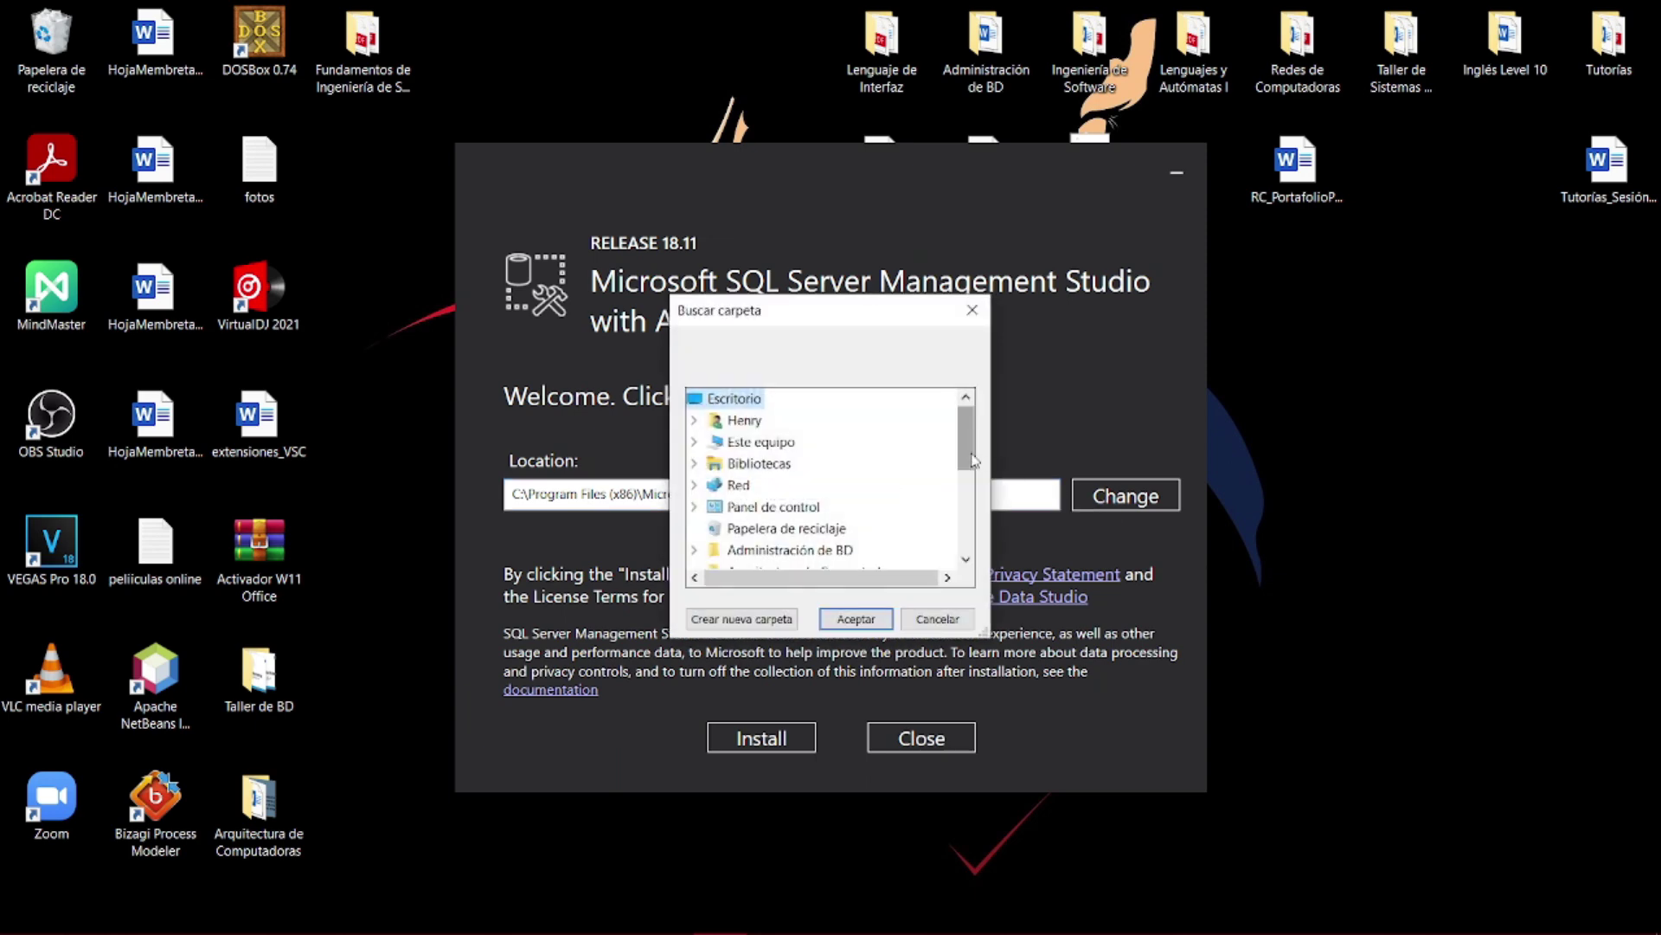
click(768, 443)
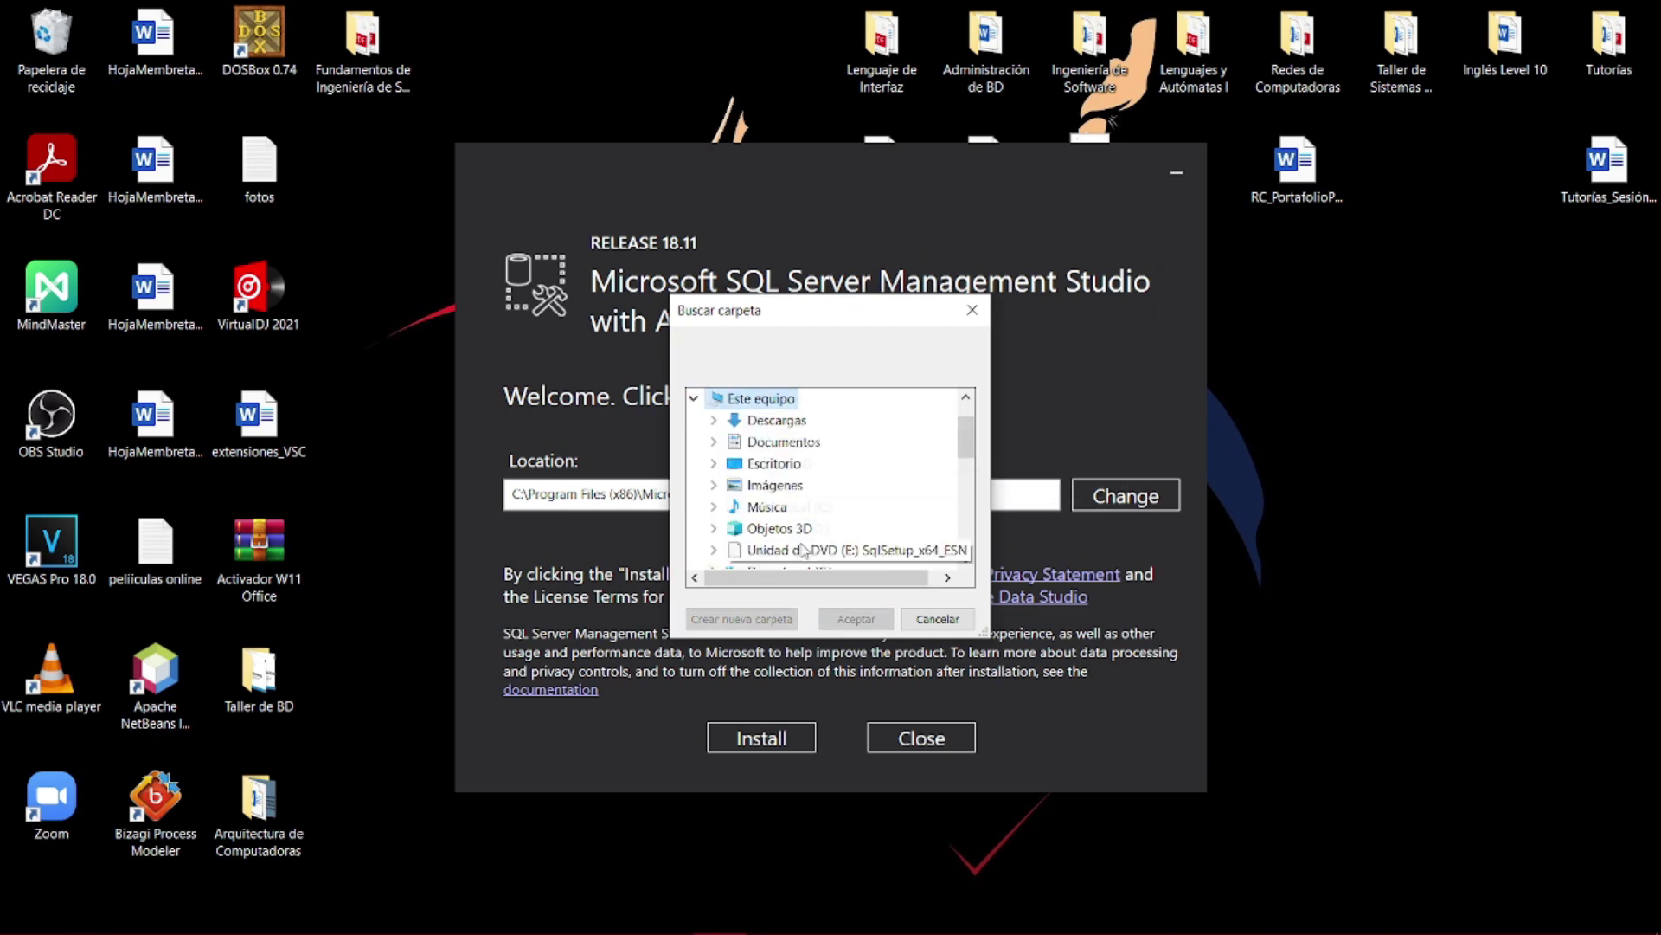
scroll(778, 519, down, 1)
double_click(783, 529)
scroll(861, 541, down, 5)
click(851, 487)
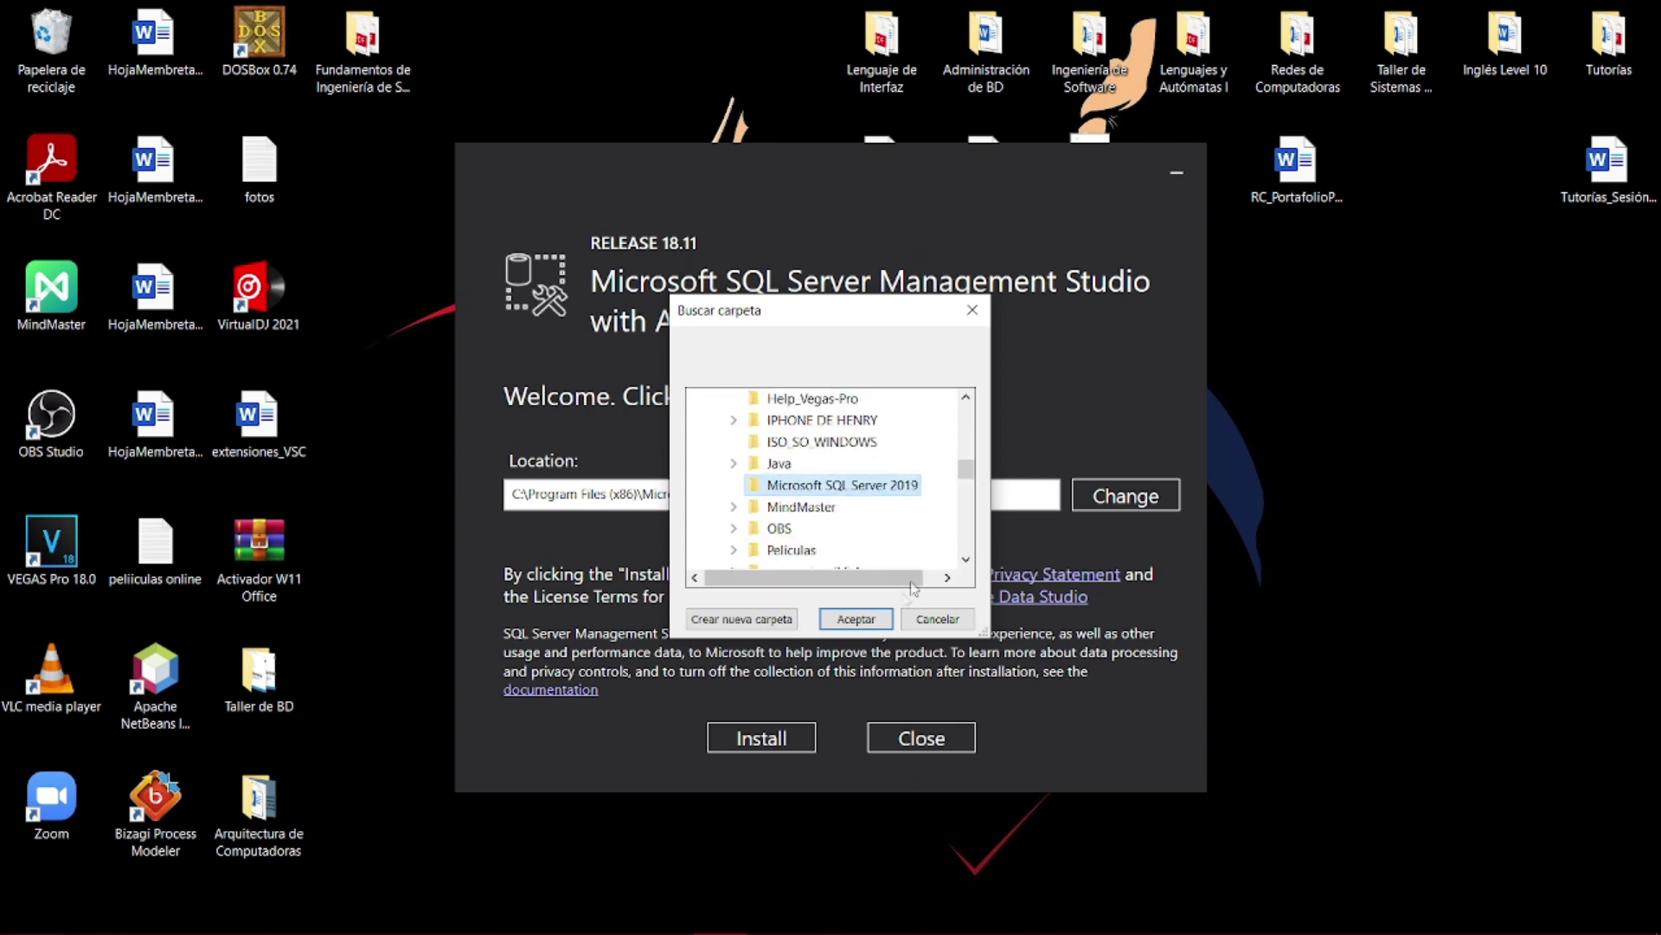
click(857, 621)
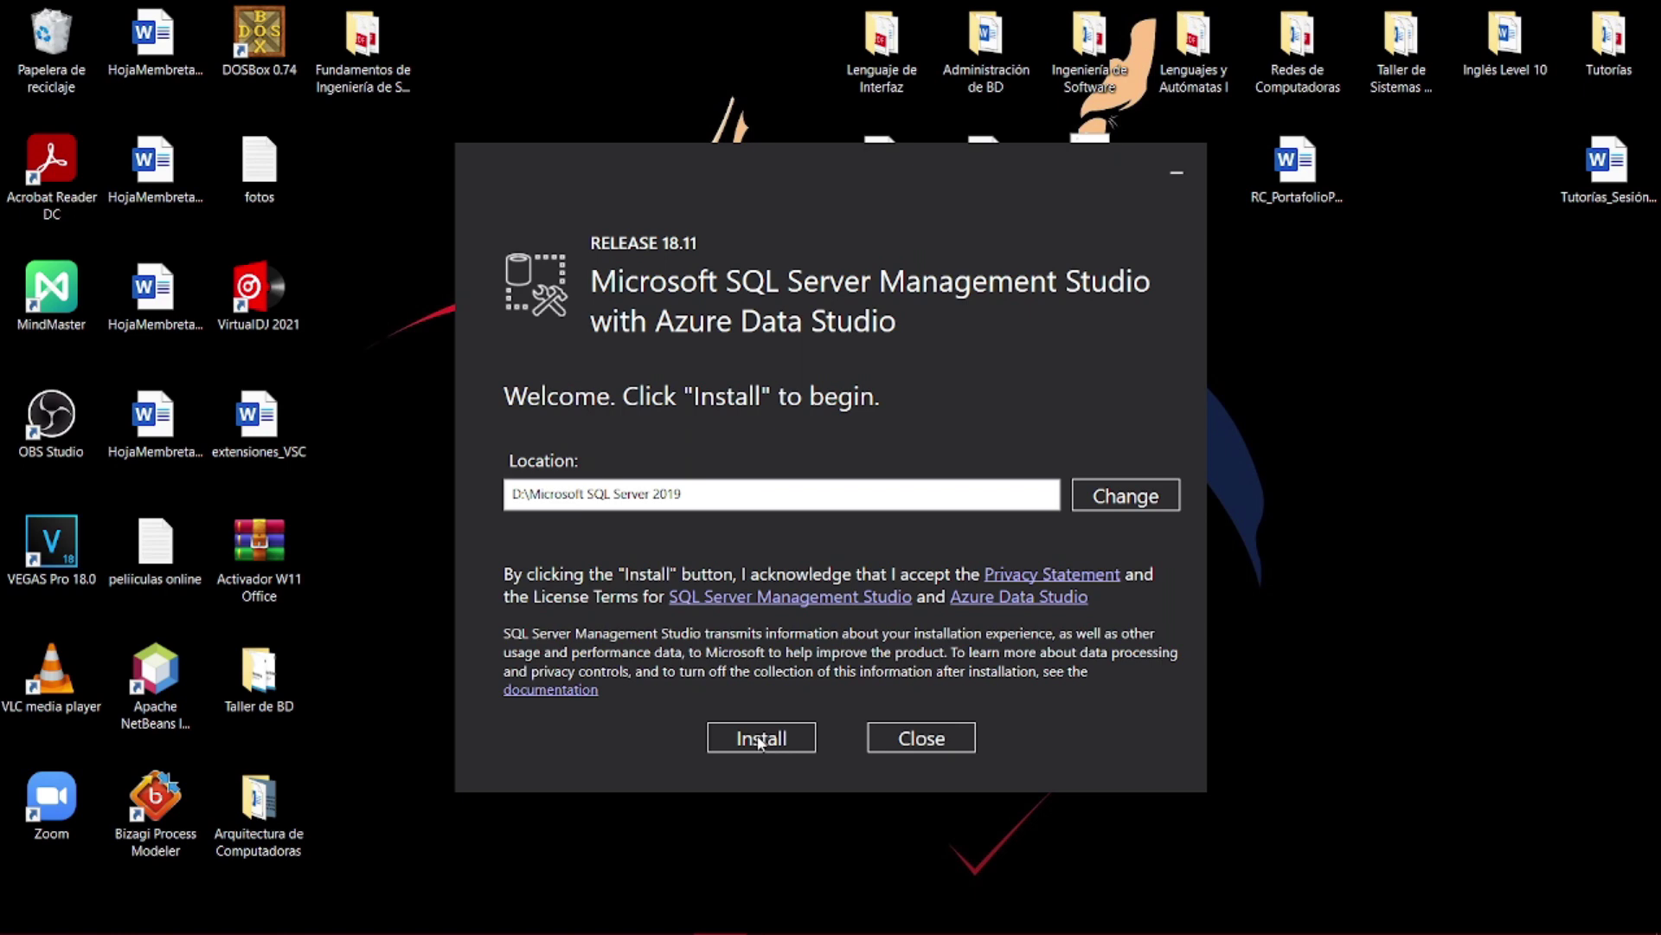
- Install SSMS 18.11 and close the finished setup without restarting
click(760, 742)
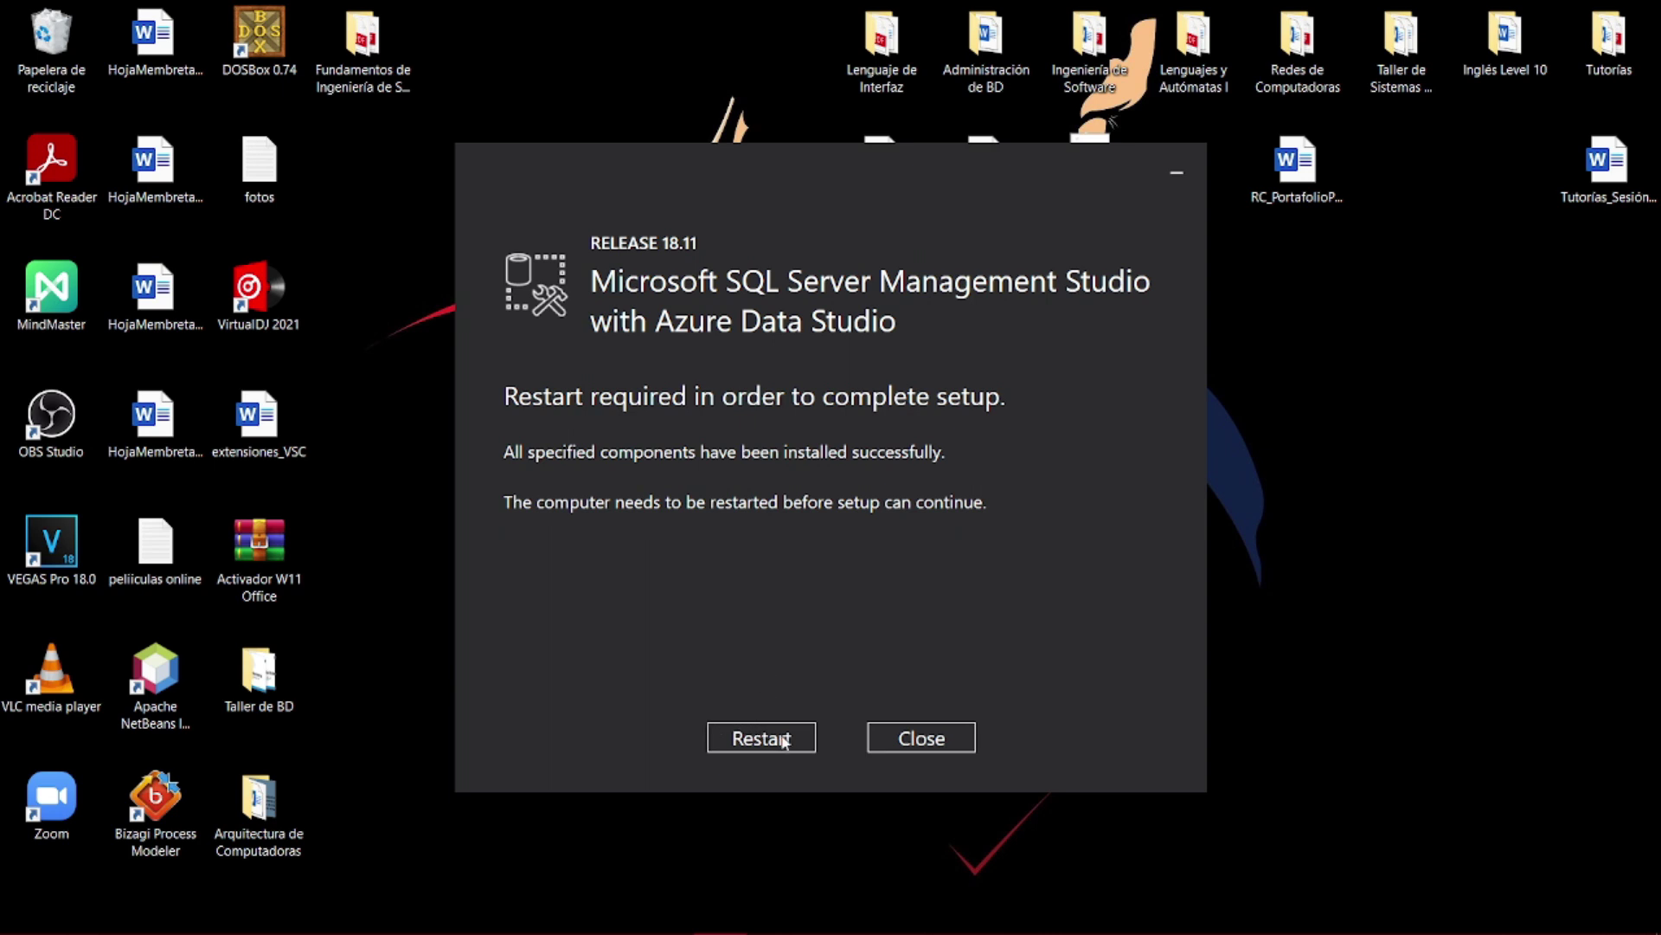
click(906, 743)
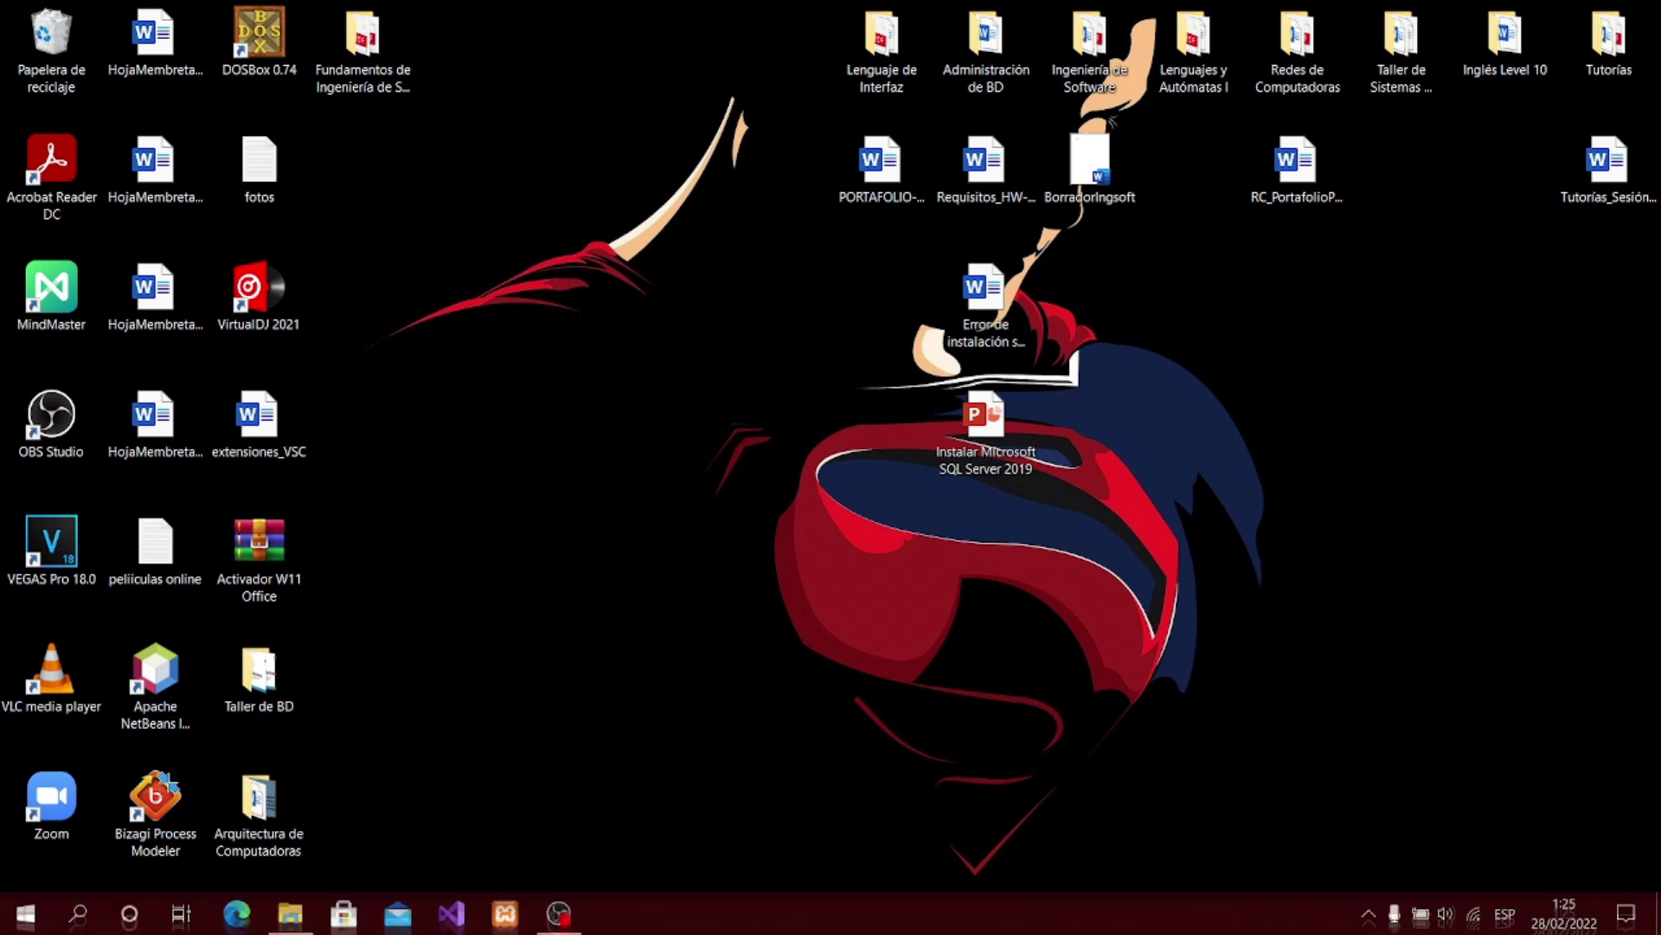
- Launch Microsoft SQL Server Management Studio from the Start menu's recently added apps
click(12, 912)
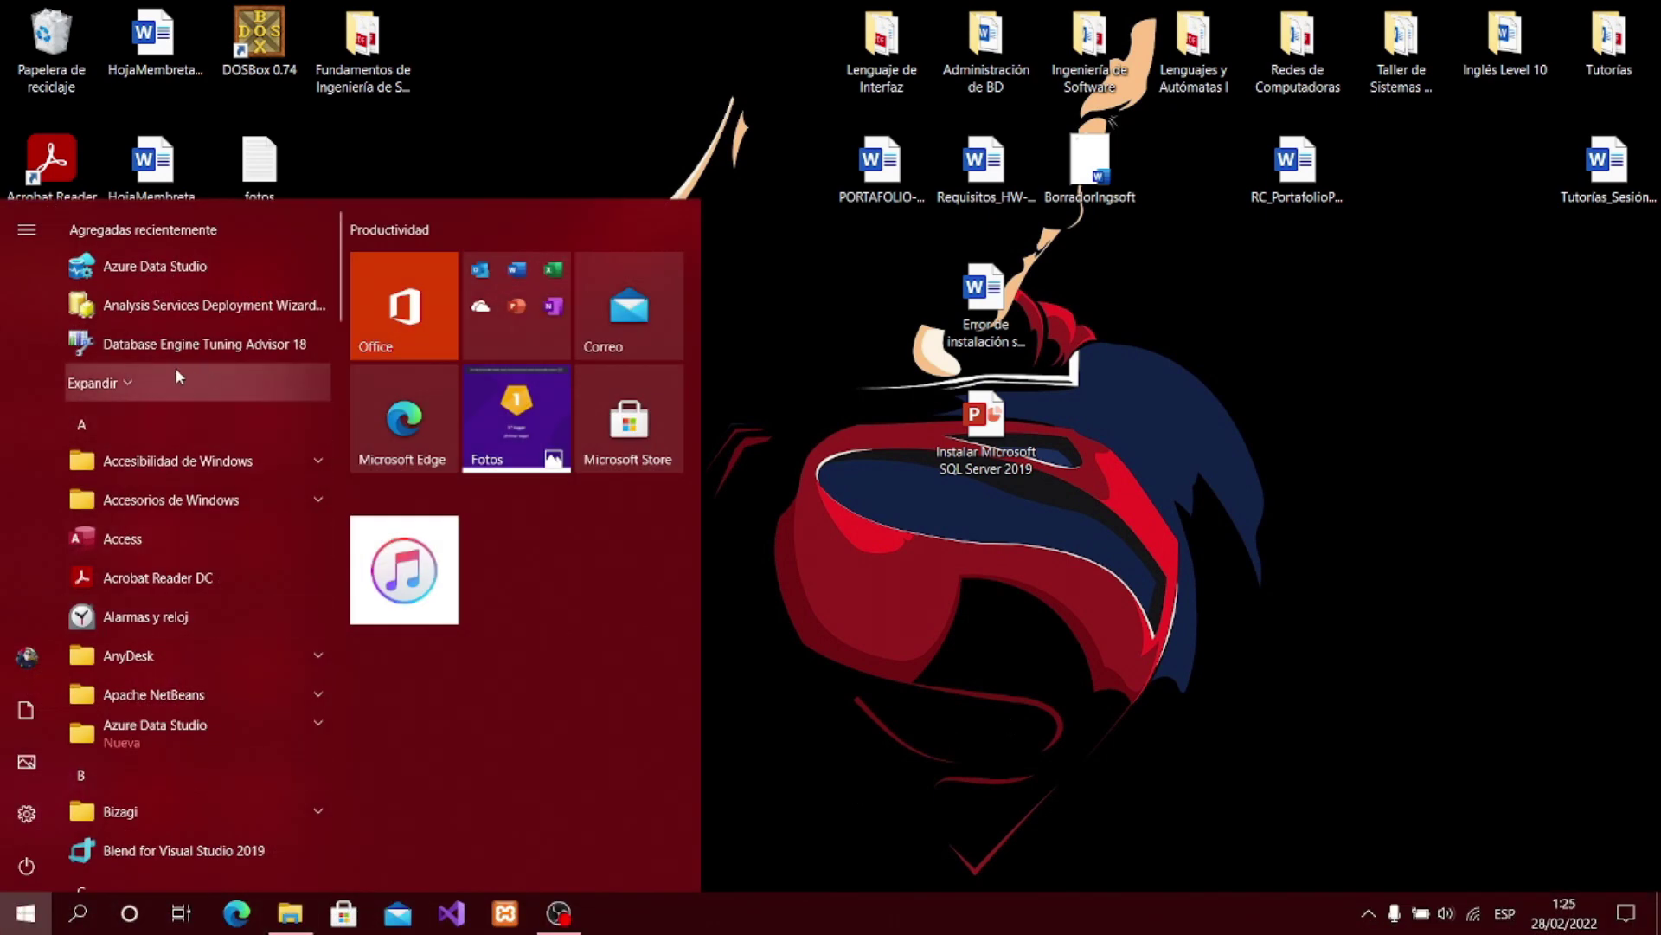
click(93, 384)
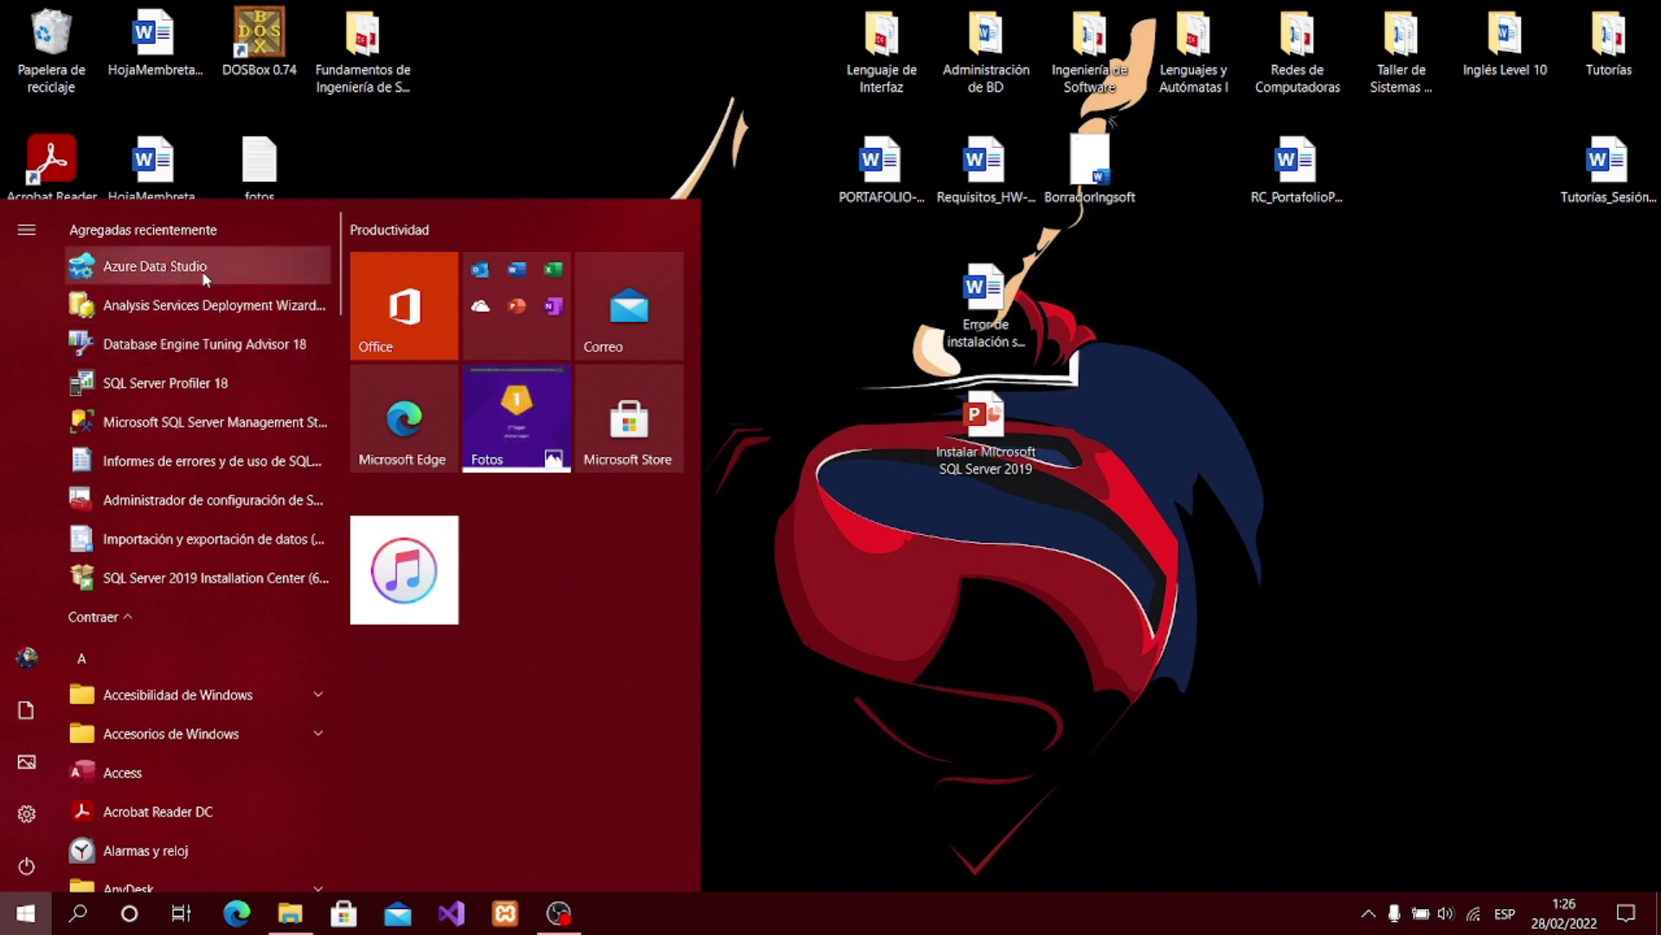
click(197, 435)
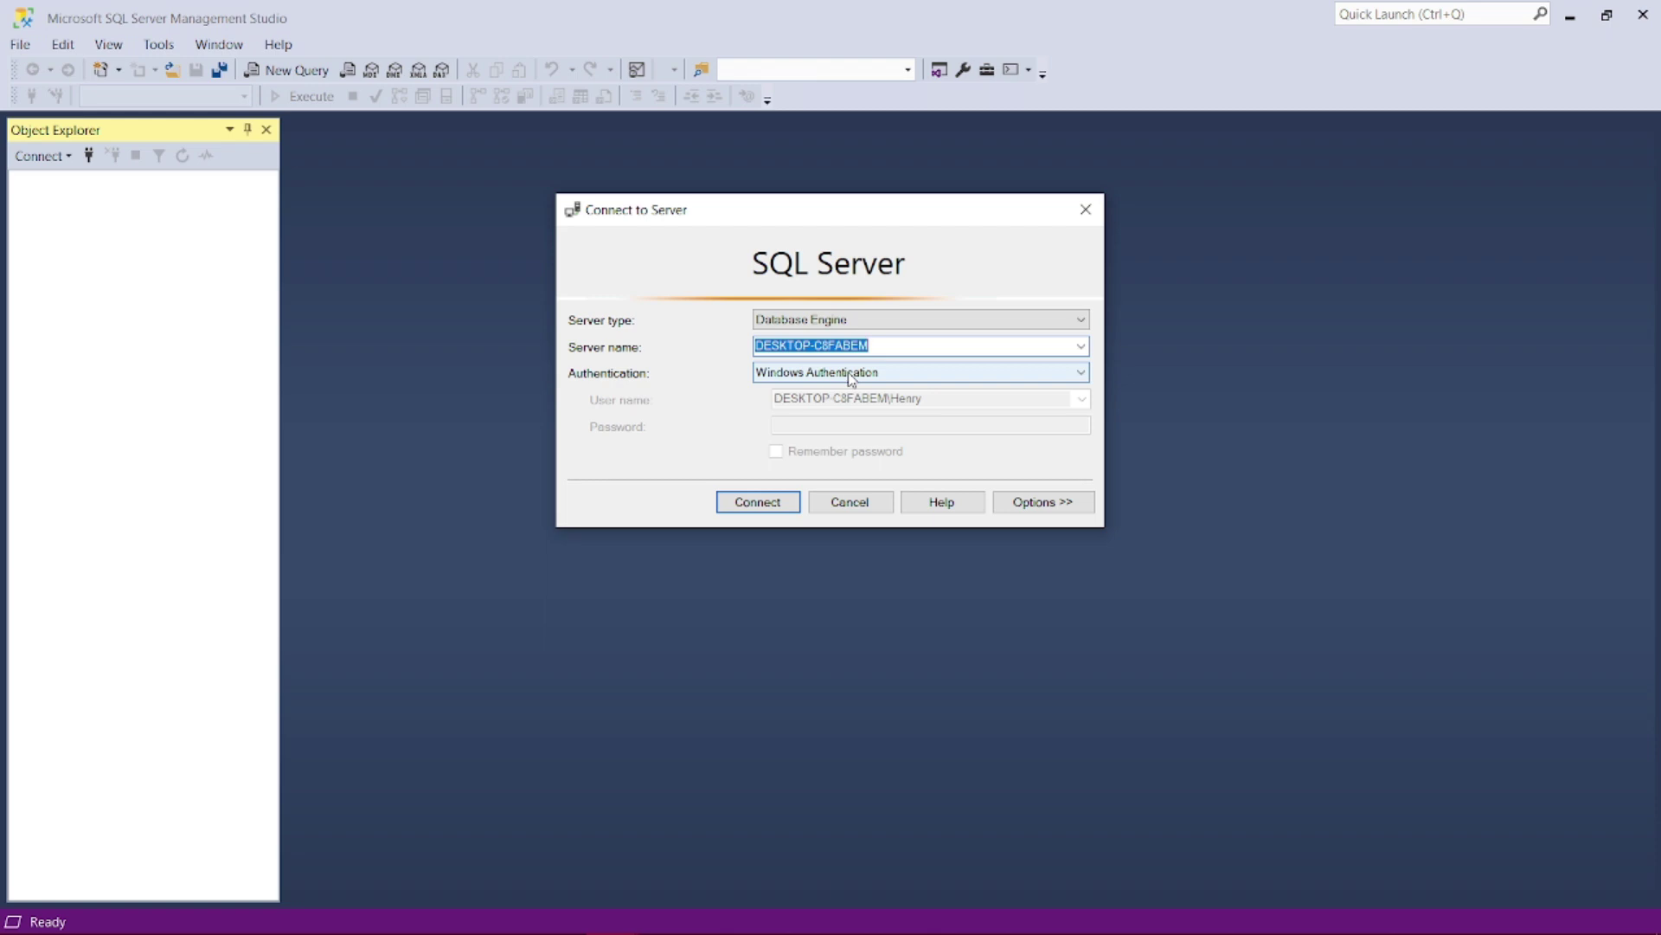
- Review the authentication options, keep Windows Authentication, and connect to the local SQL Server 2019 instance
click(849, 374)
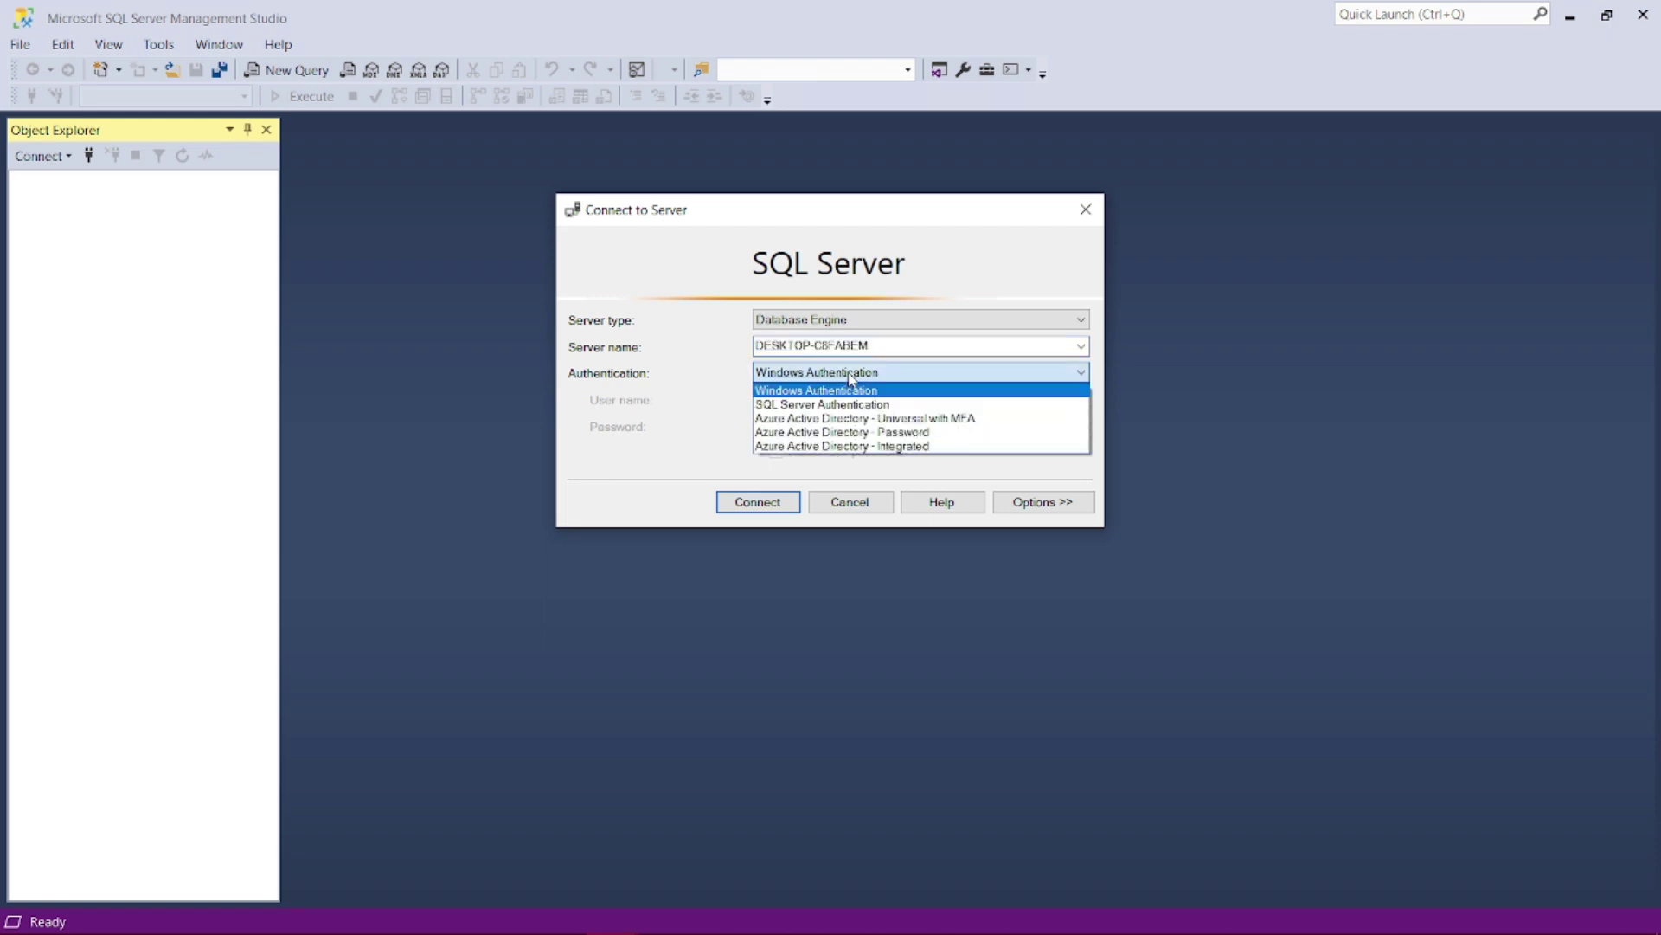
click(800, 405)
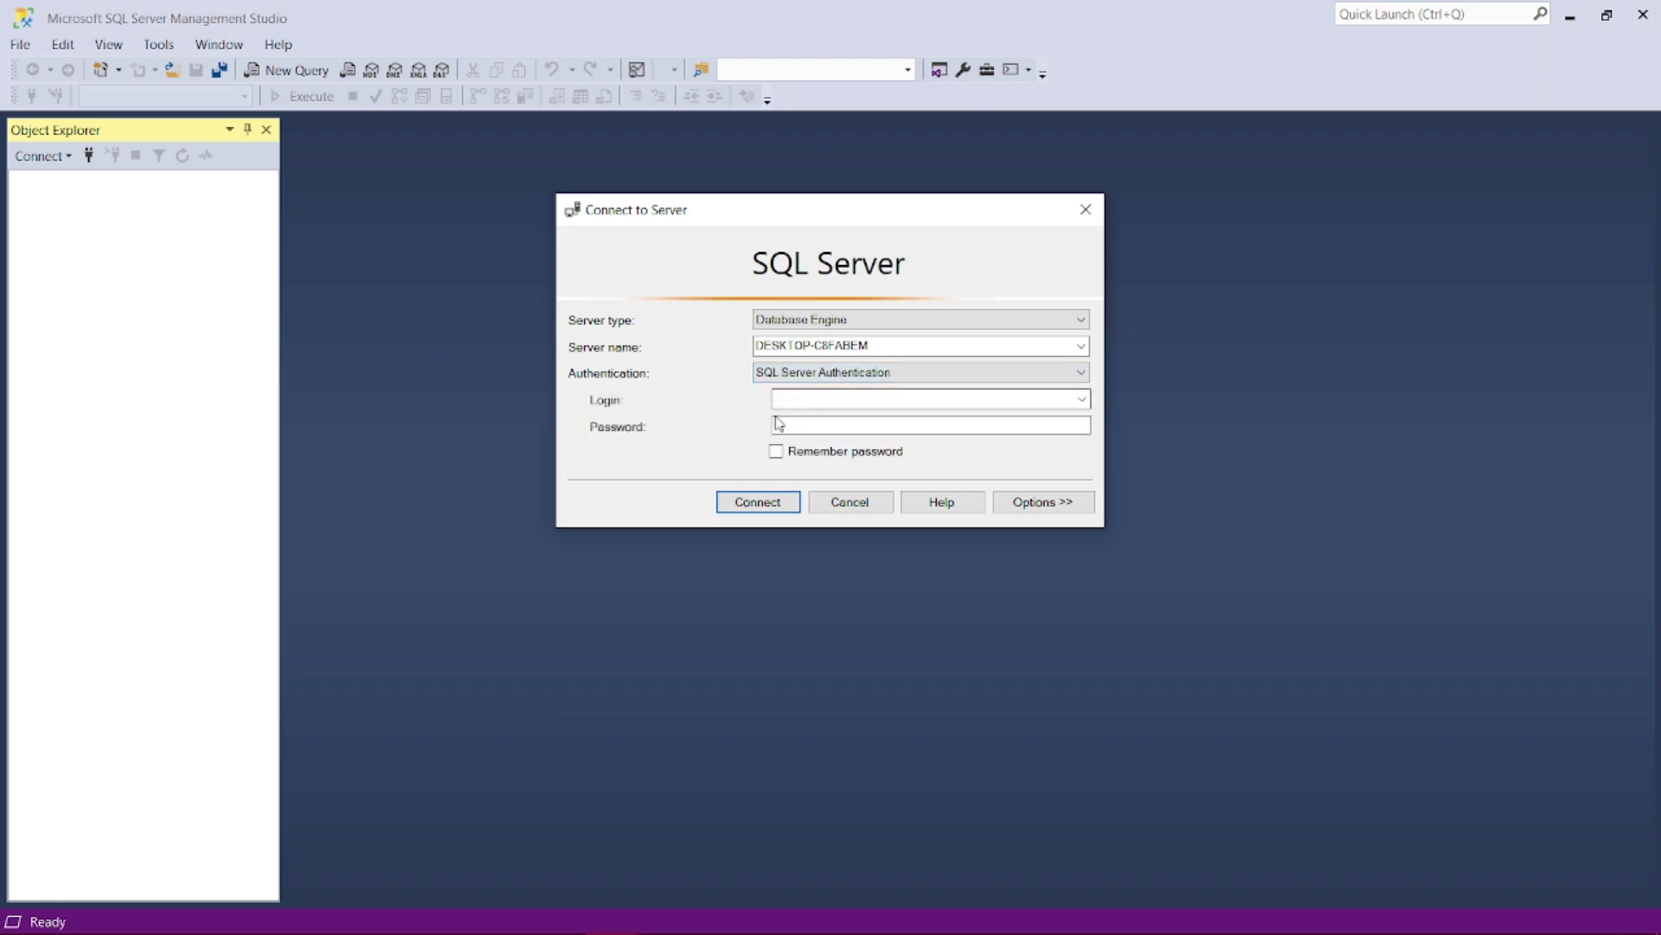
click(836, 377)
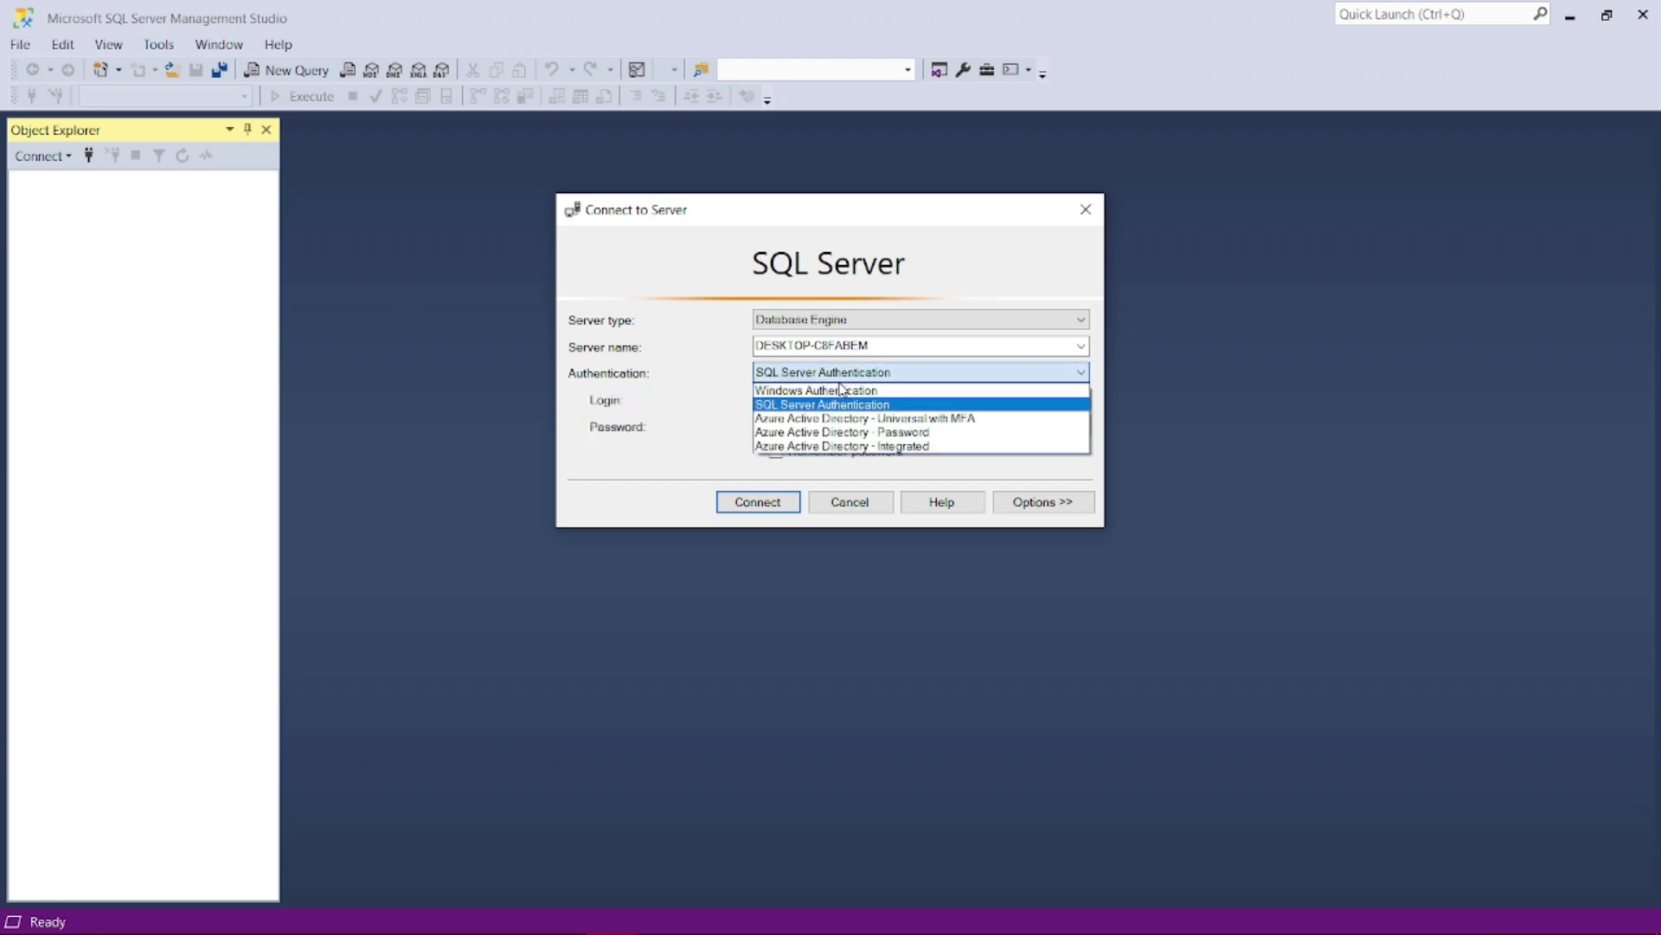
click(819, 390)
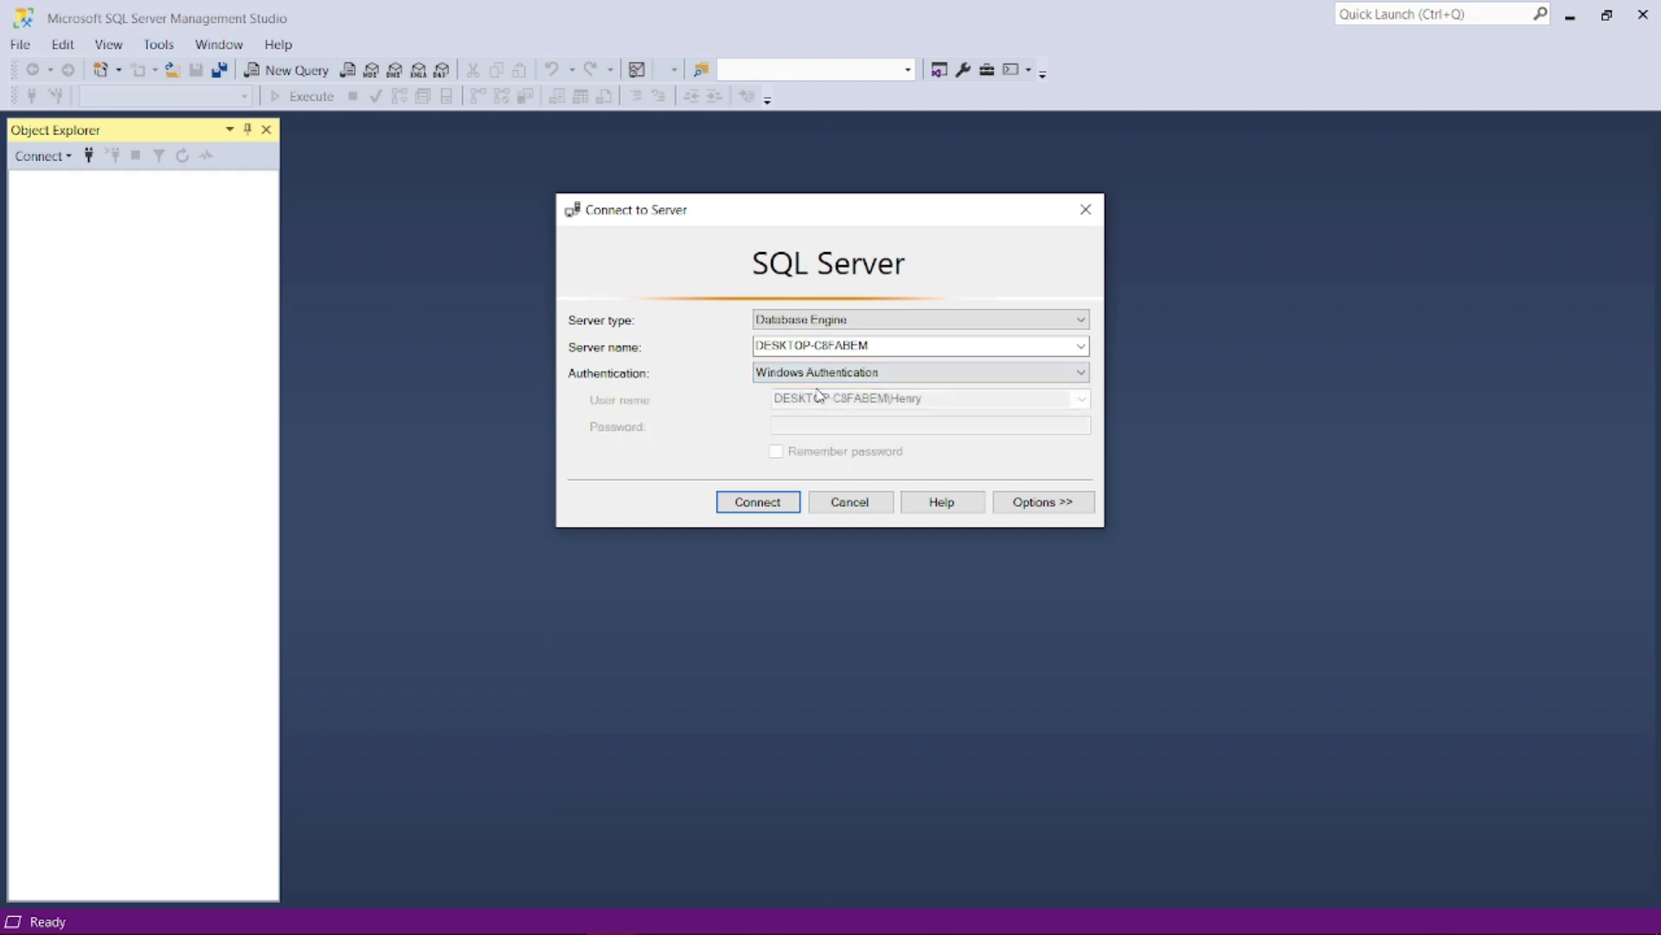
click(744, 508)
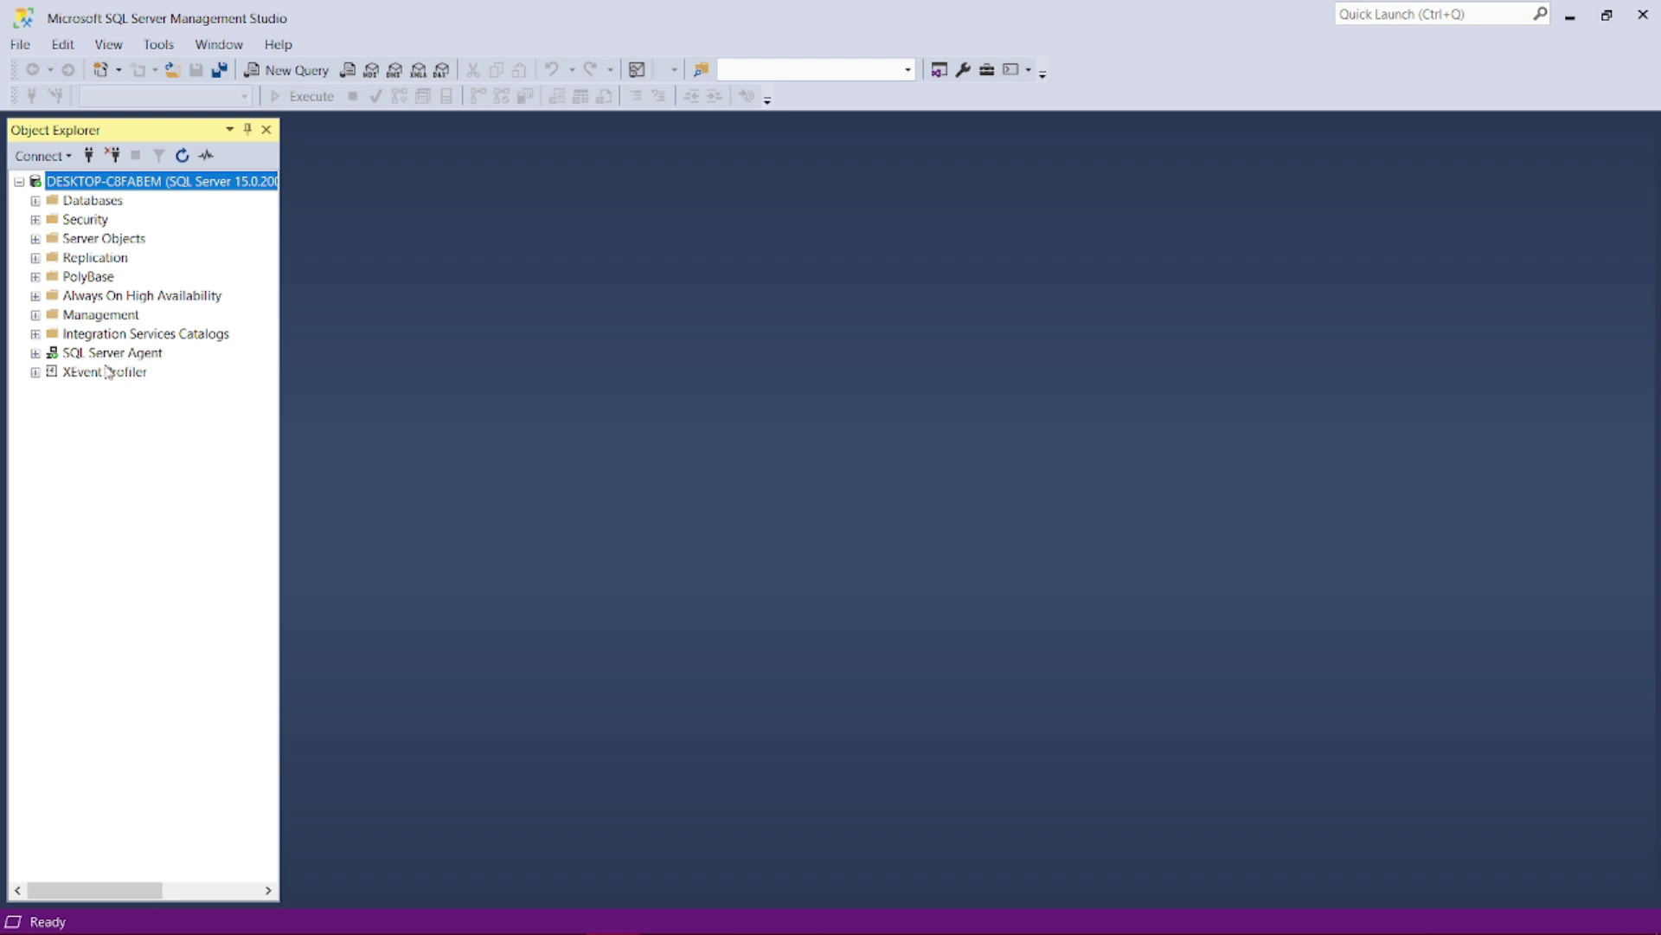
- Expand Databases in Object Explorer and open a blank SQLQuery1.sql window on master
click(35, 200)
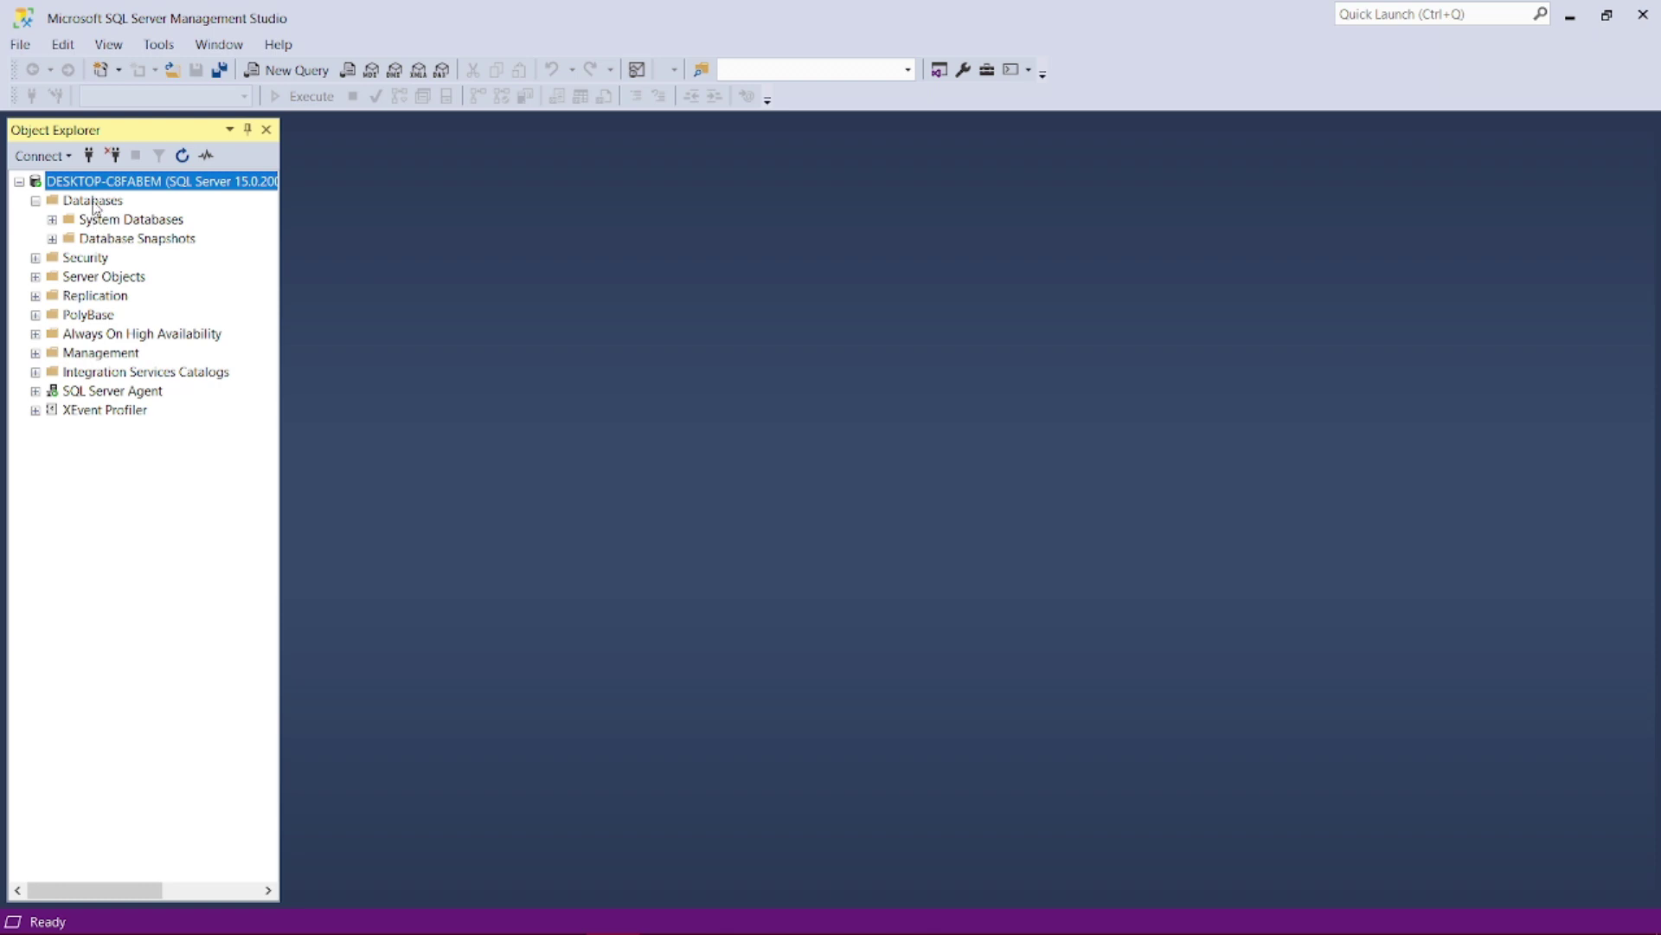
right_click(94, 204)
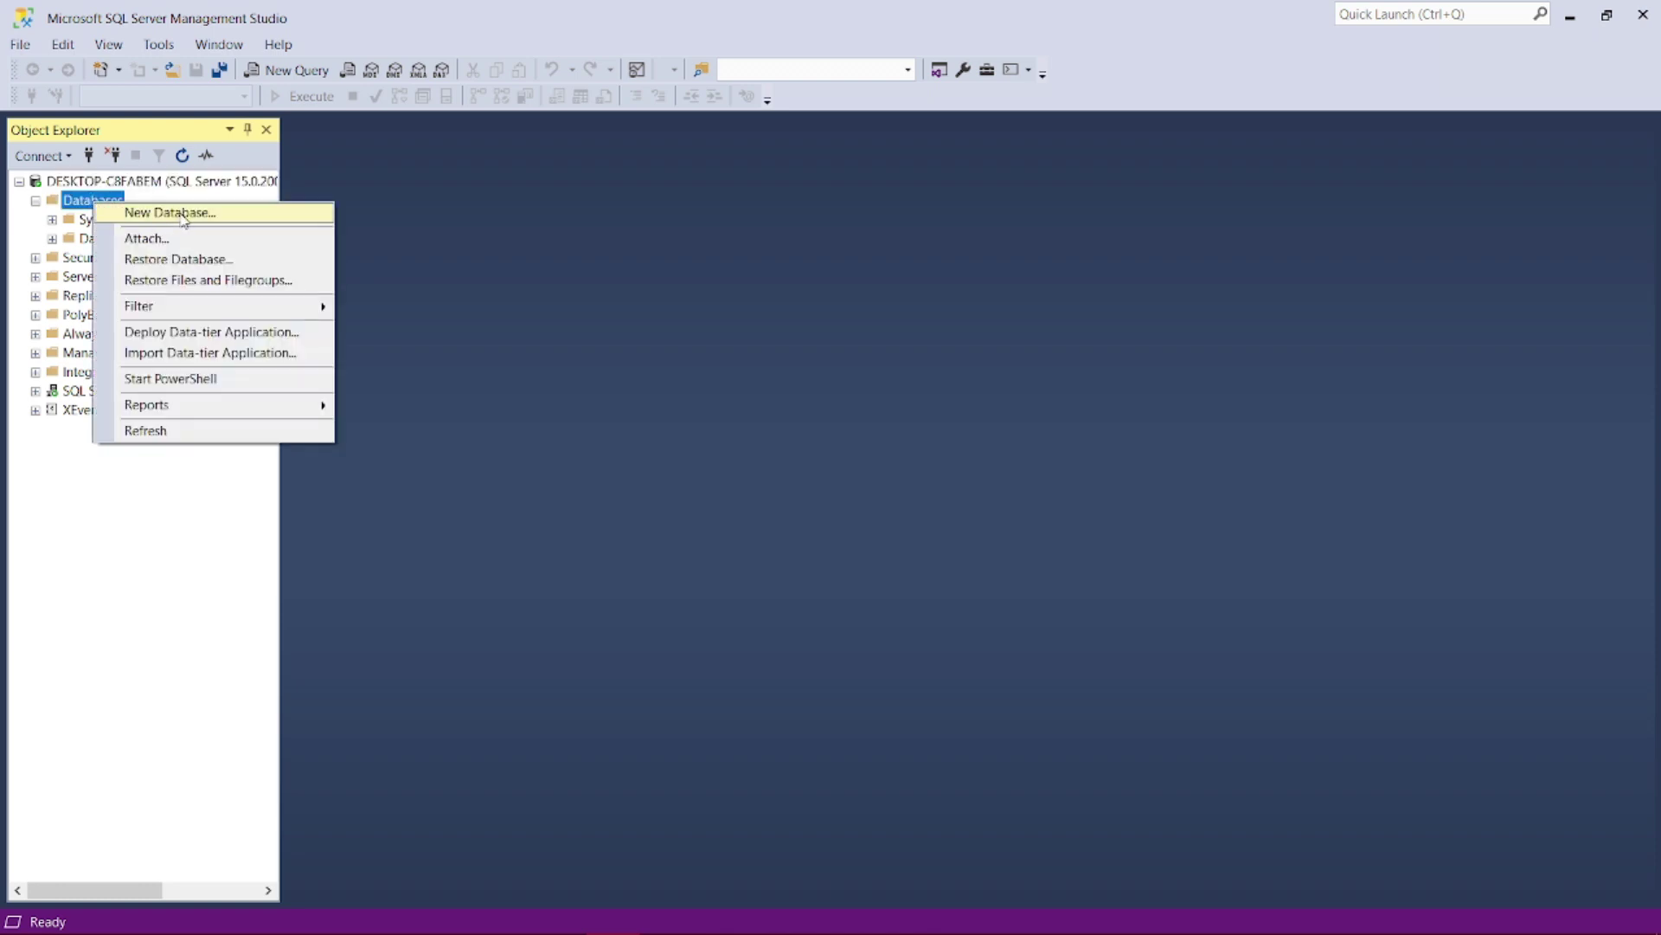
click(94, 203)
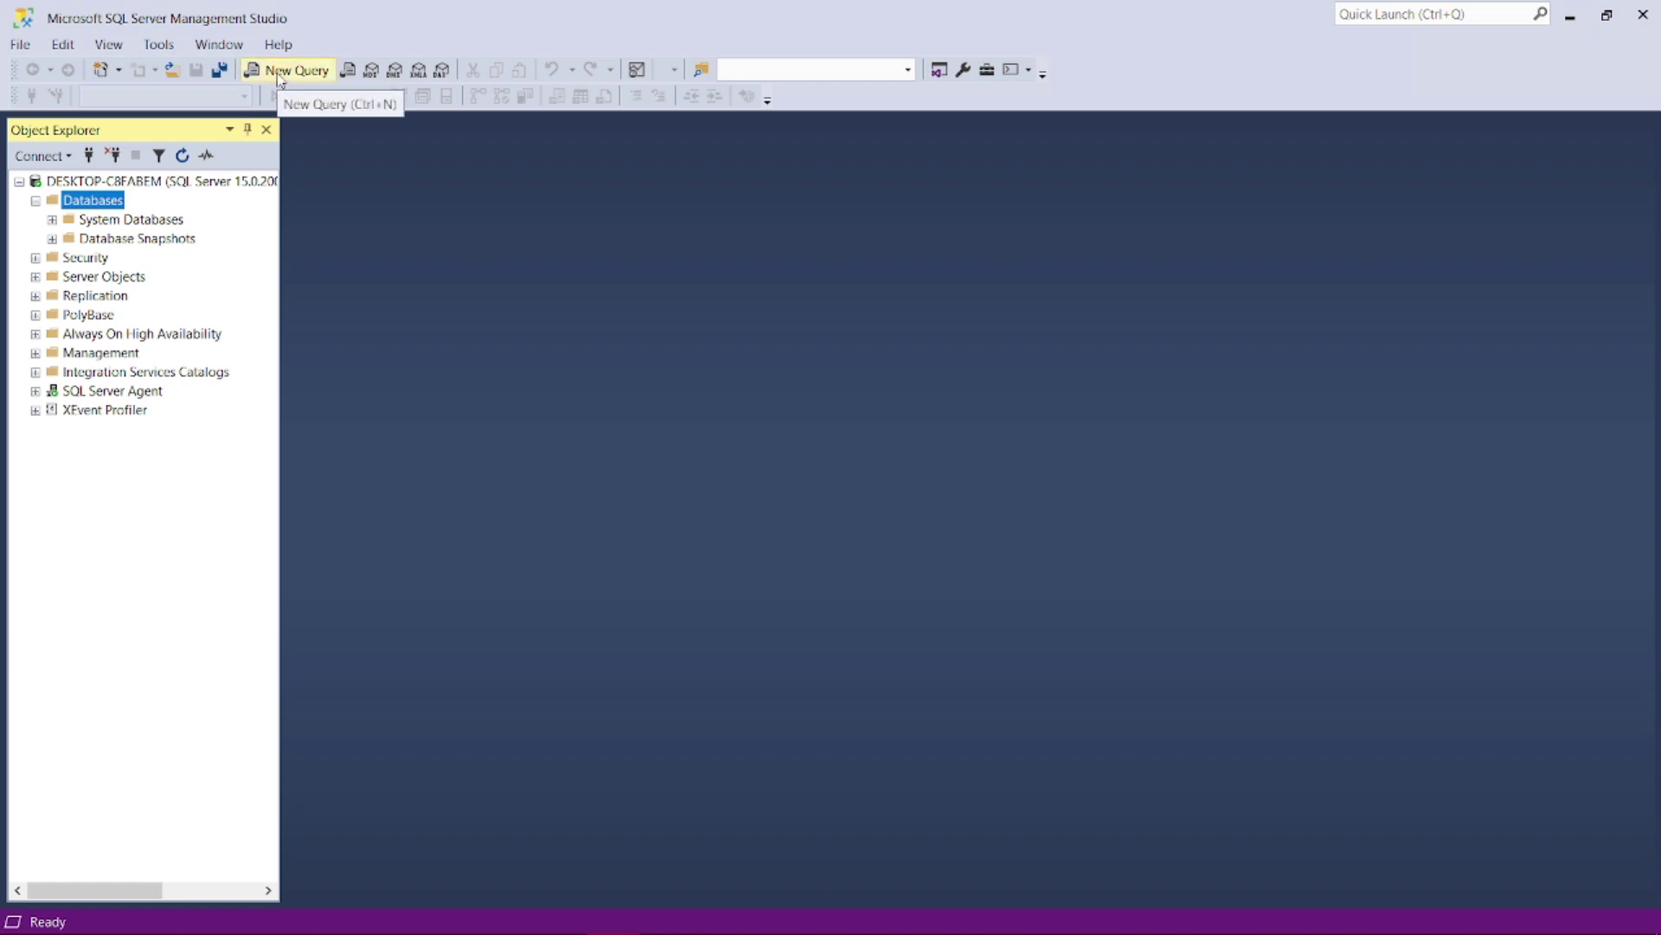
click(279, 77)
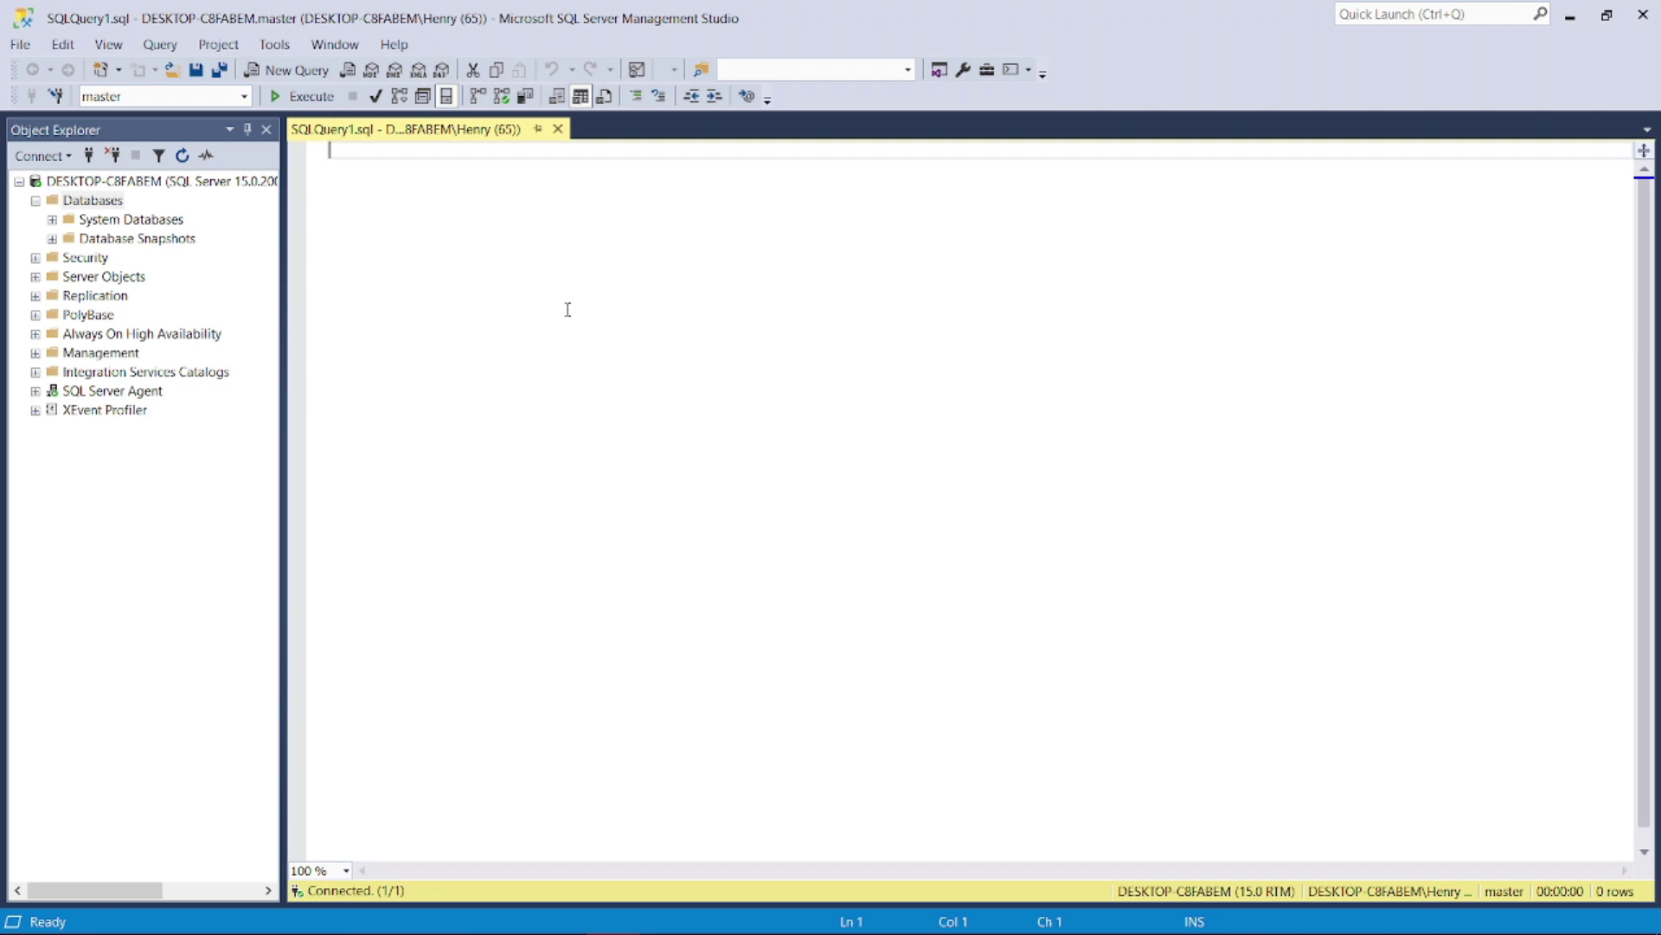
text(select )
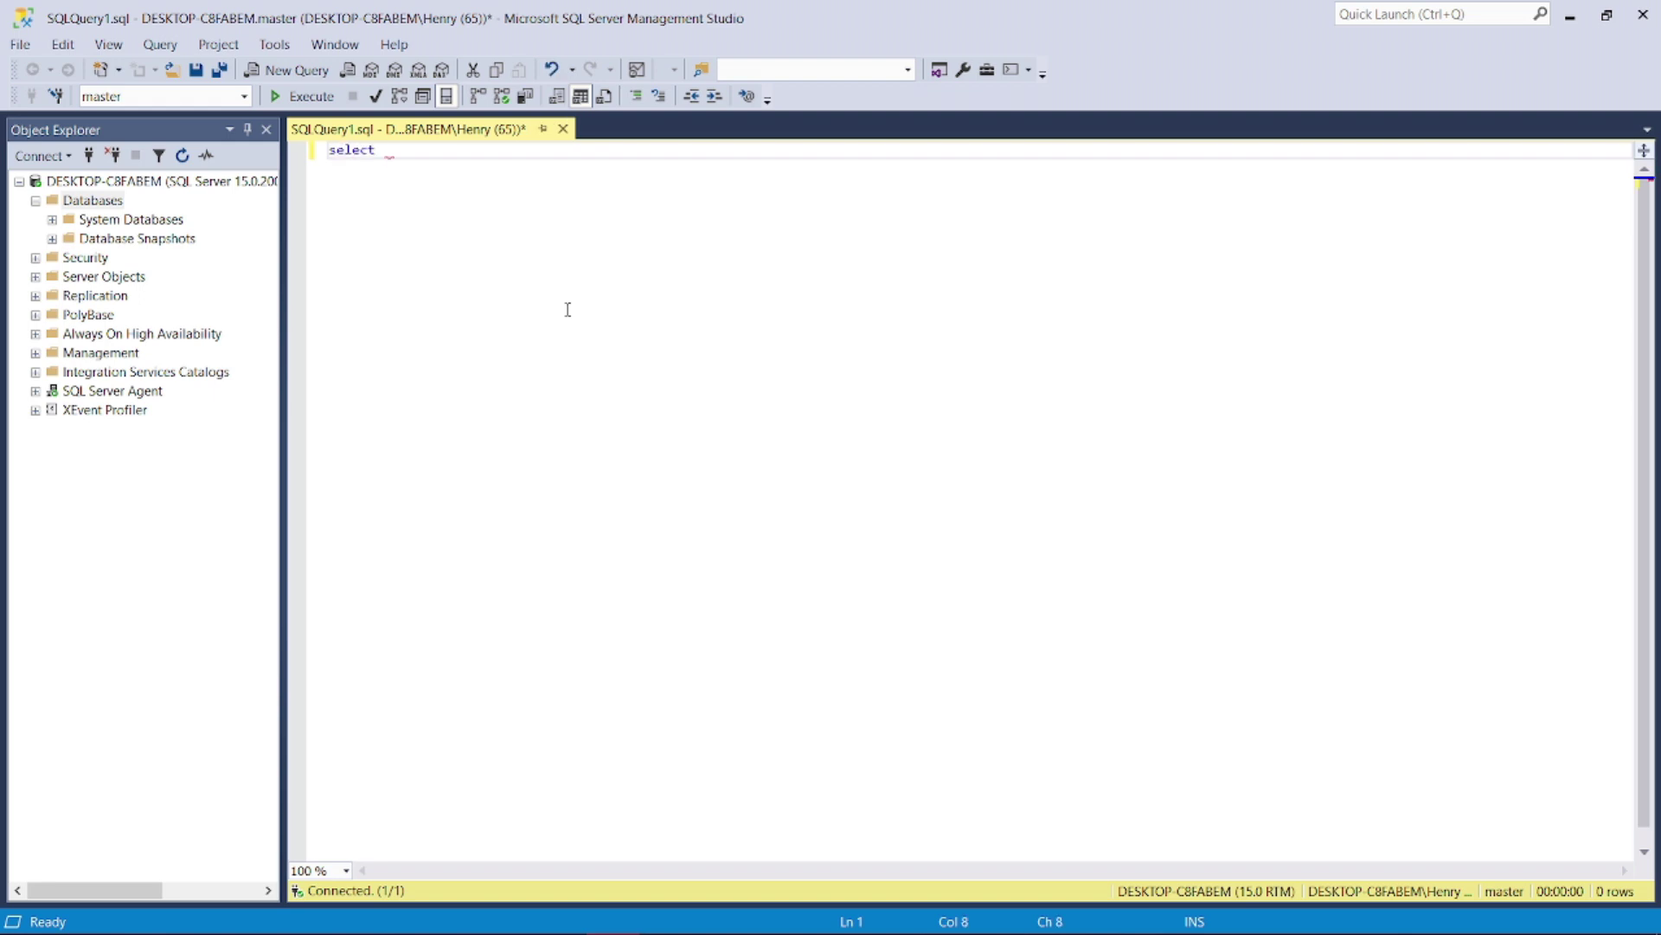
text(@@)
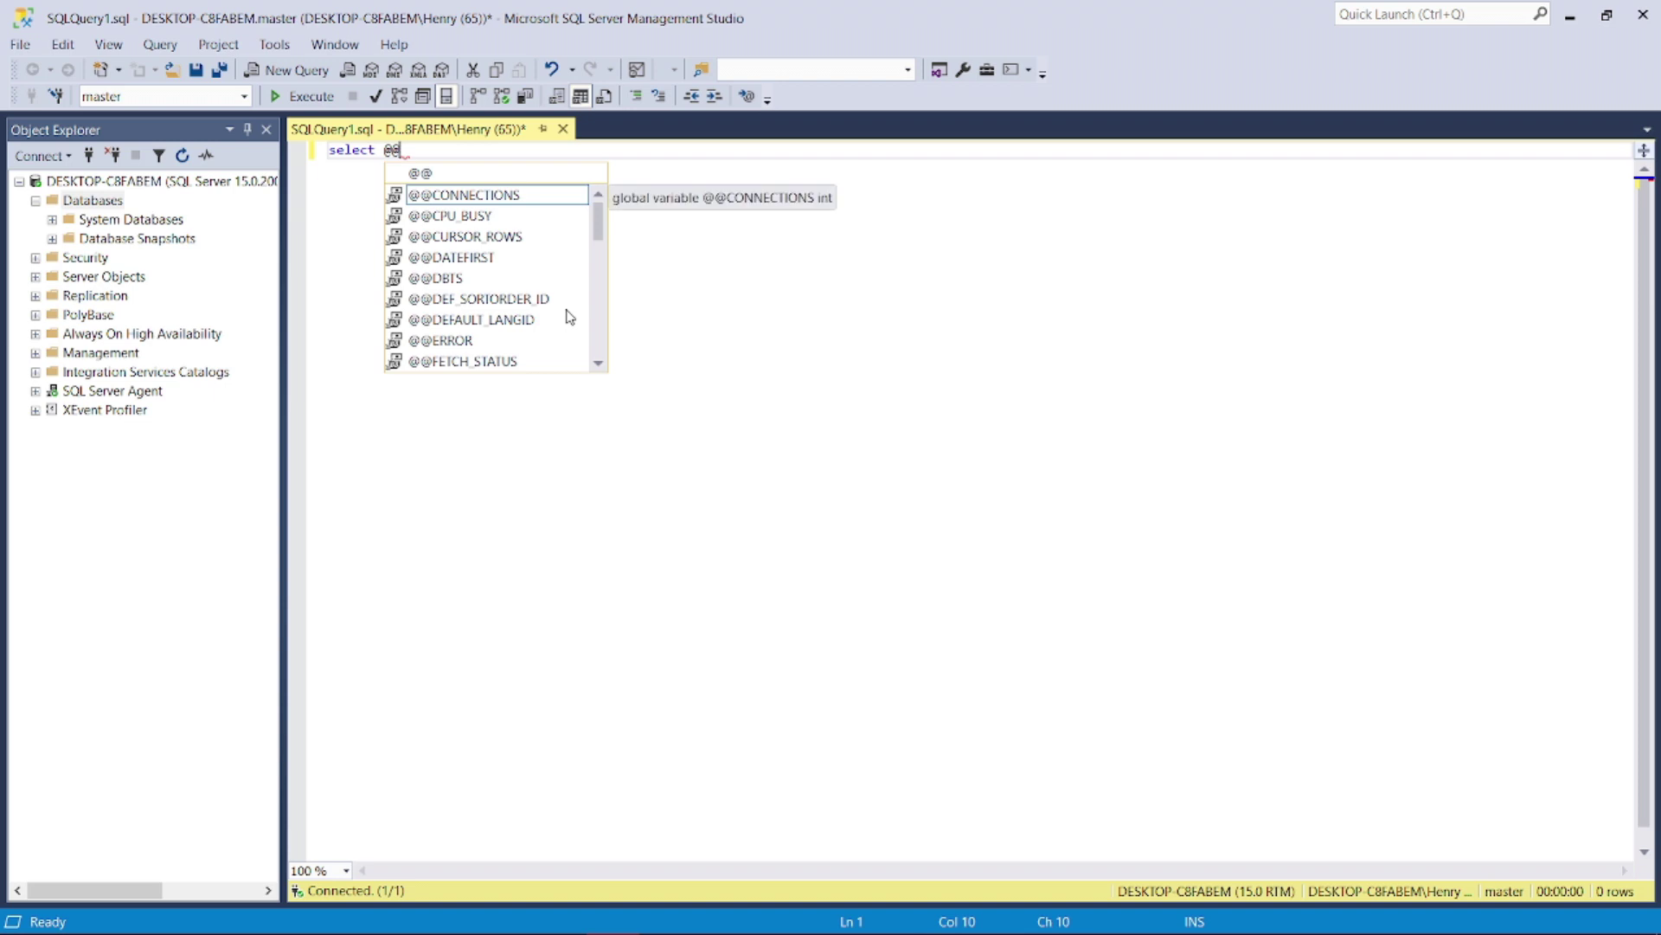
text(VERSION)
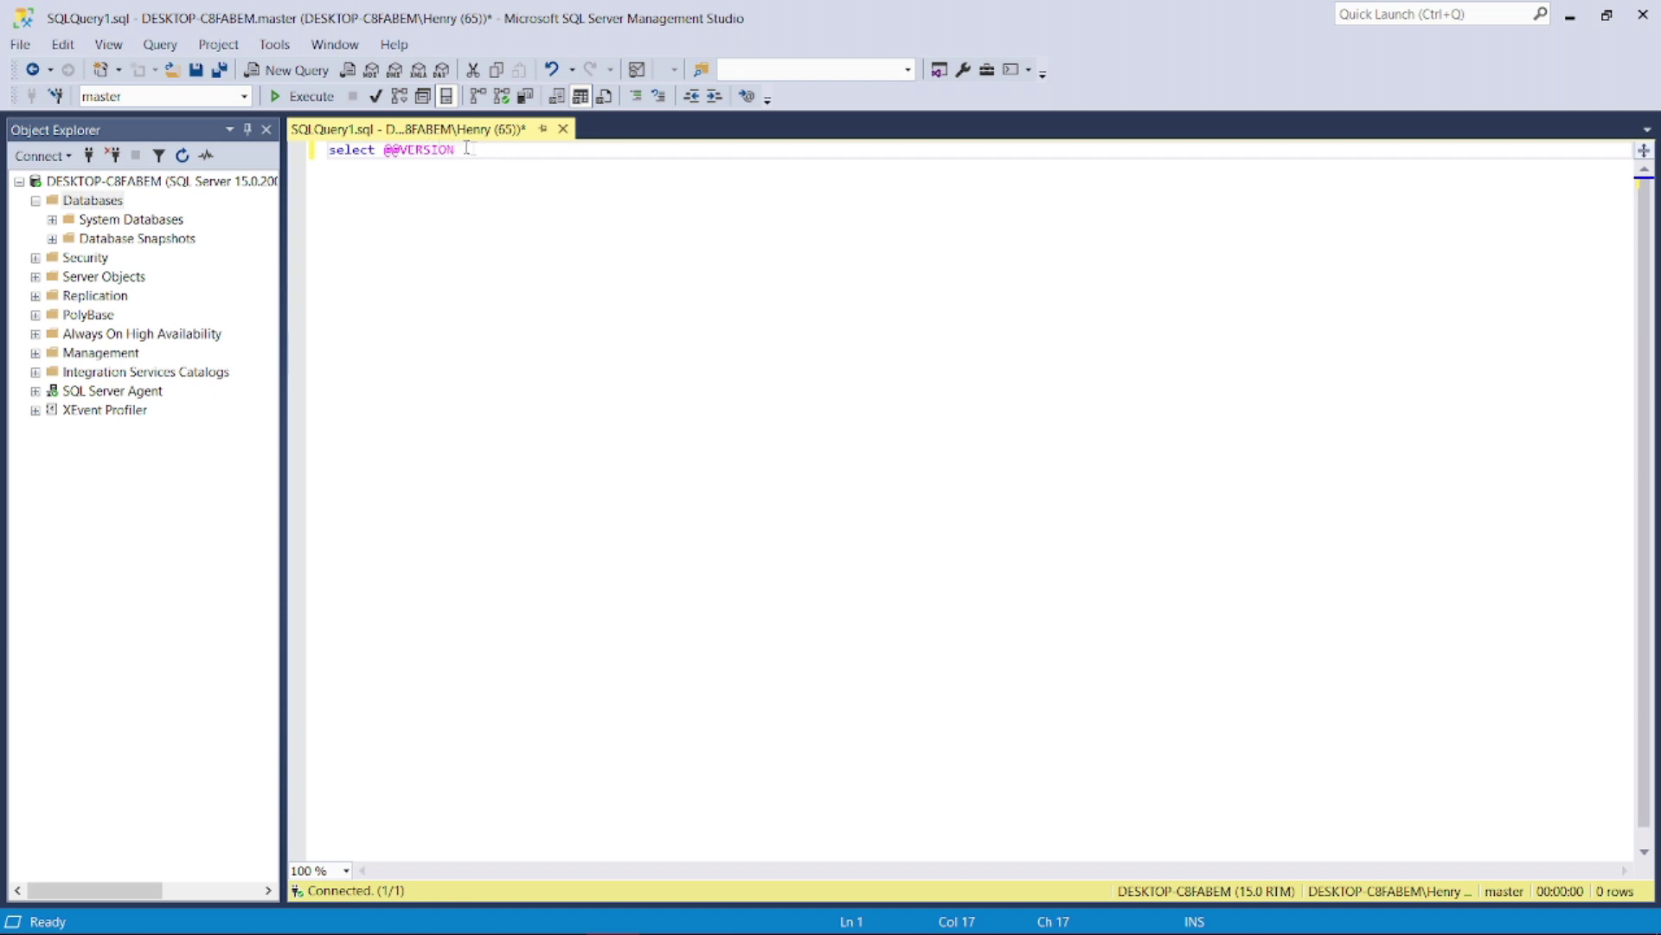
click(292, 95)
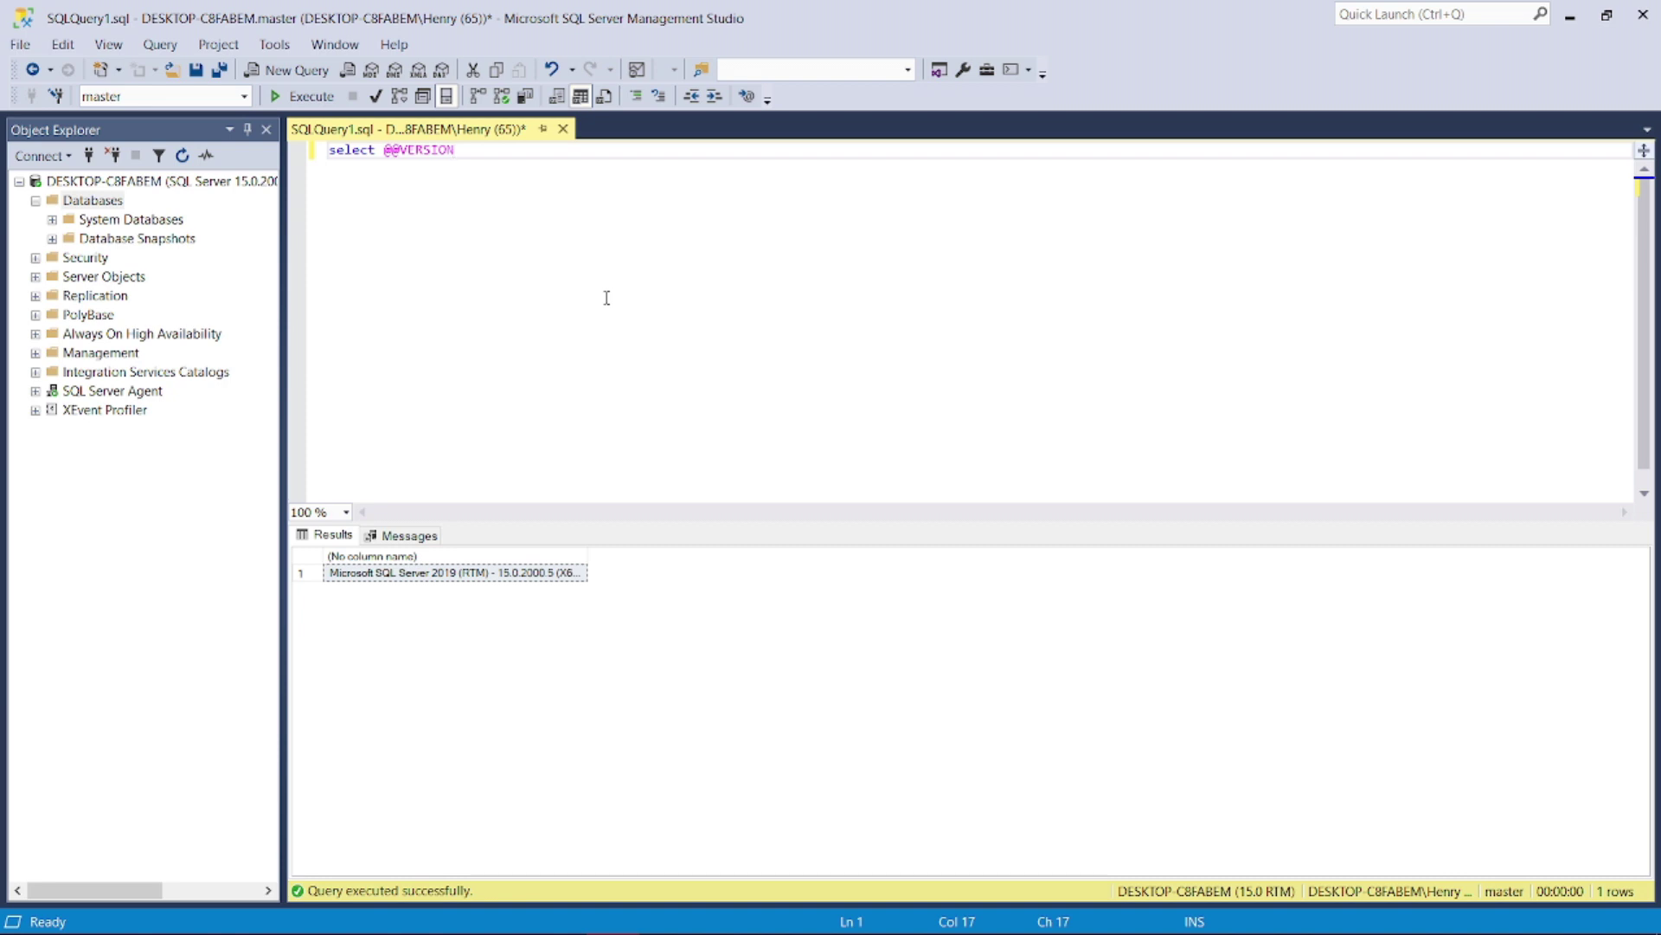
click(106, 184)
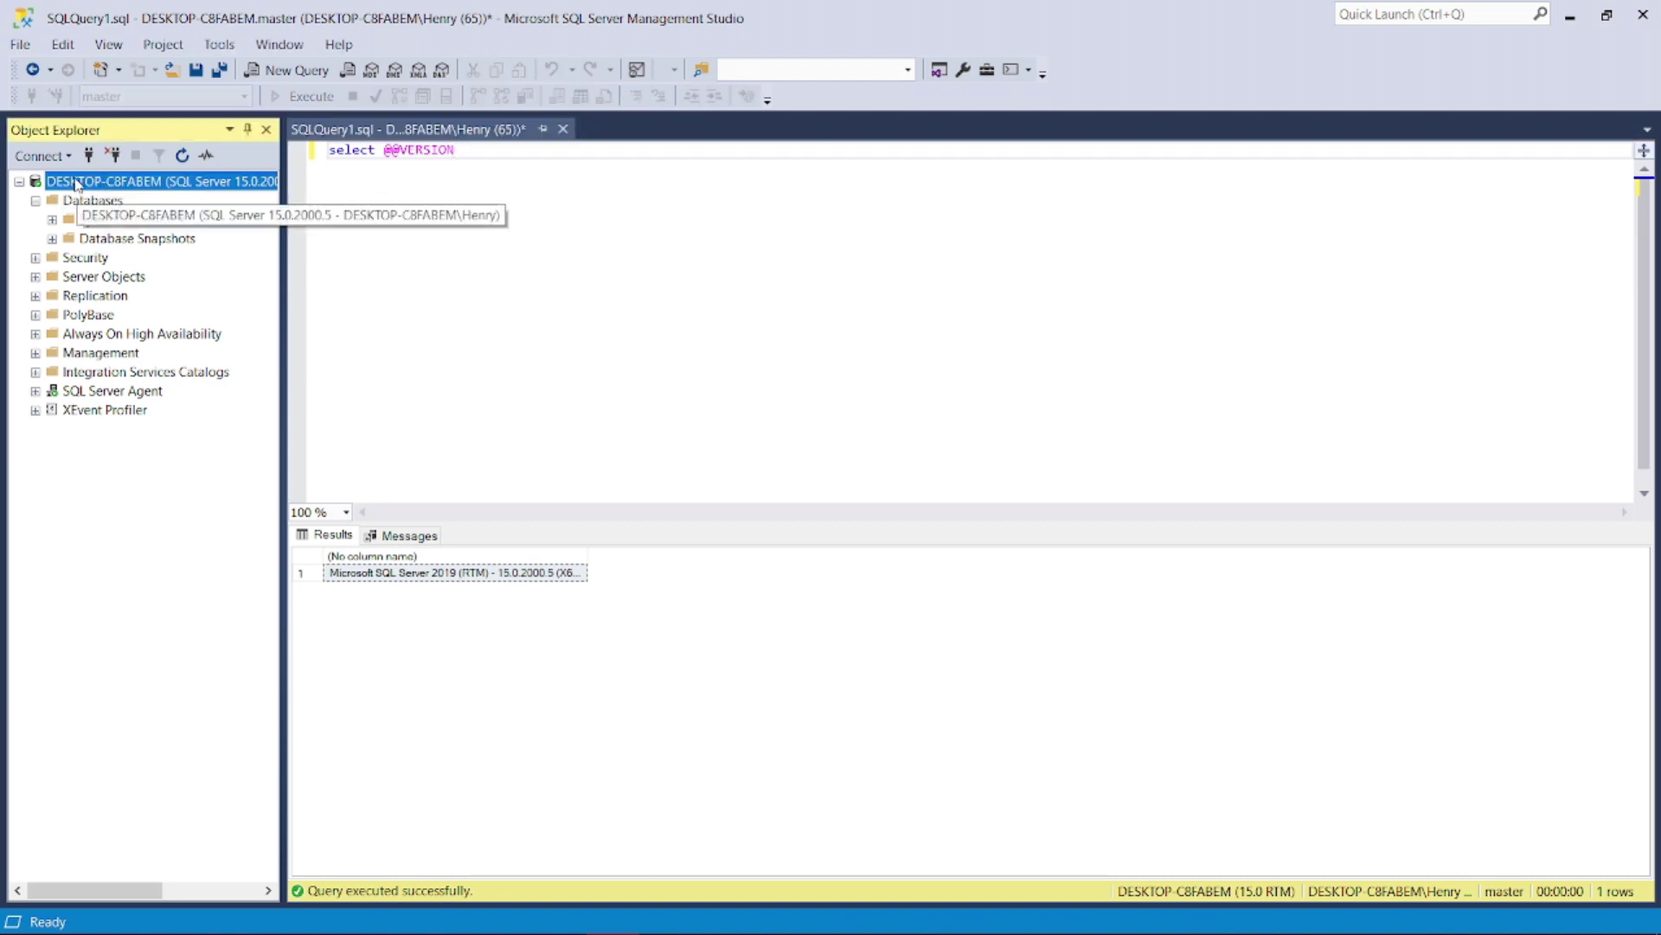
- Disconnect and reopen Connect to Server with SQL Server Authentication selected
click(112, 157)
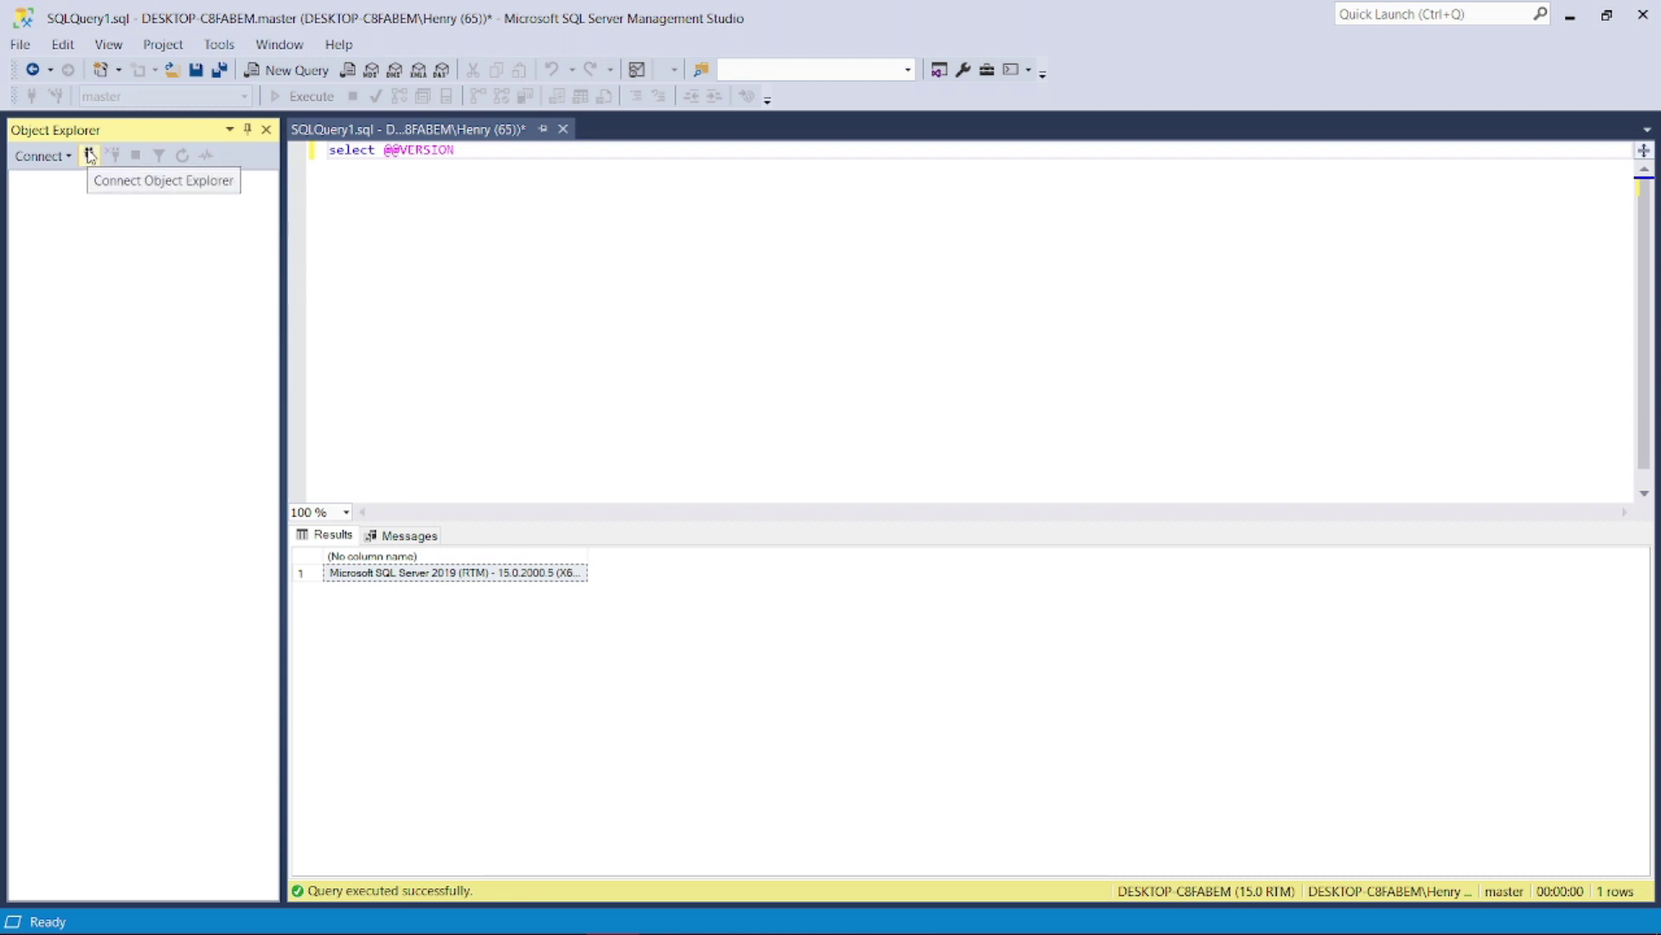
click(839, 372)
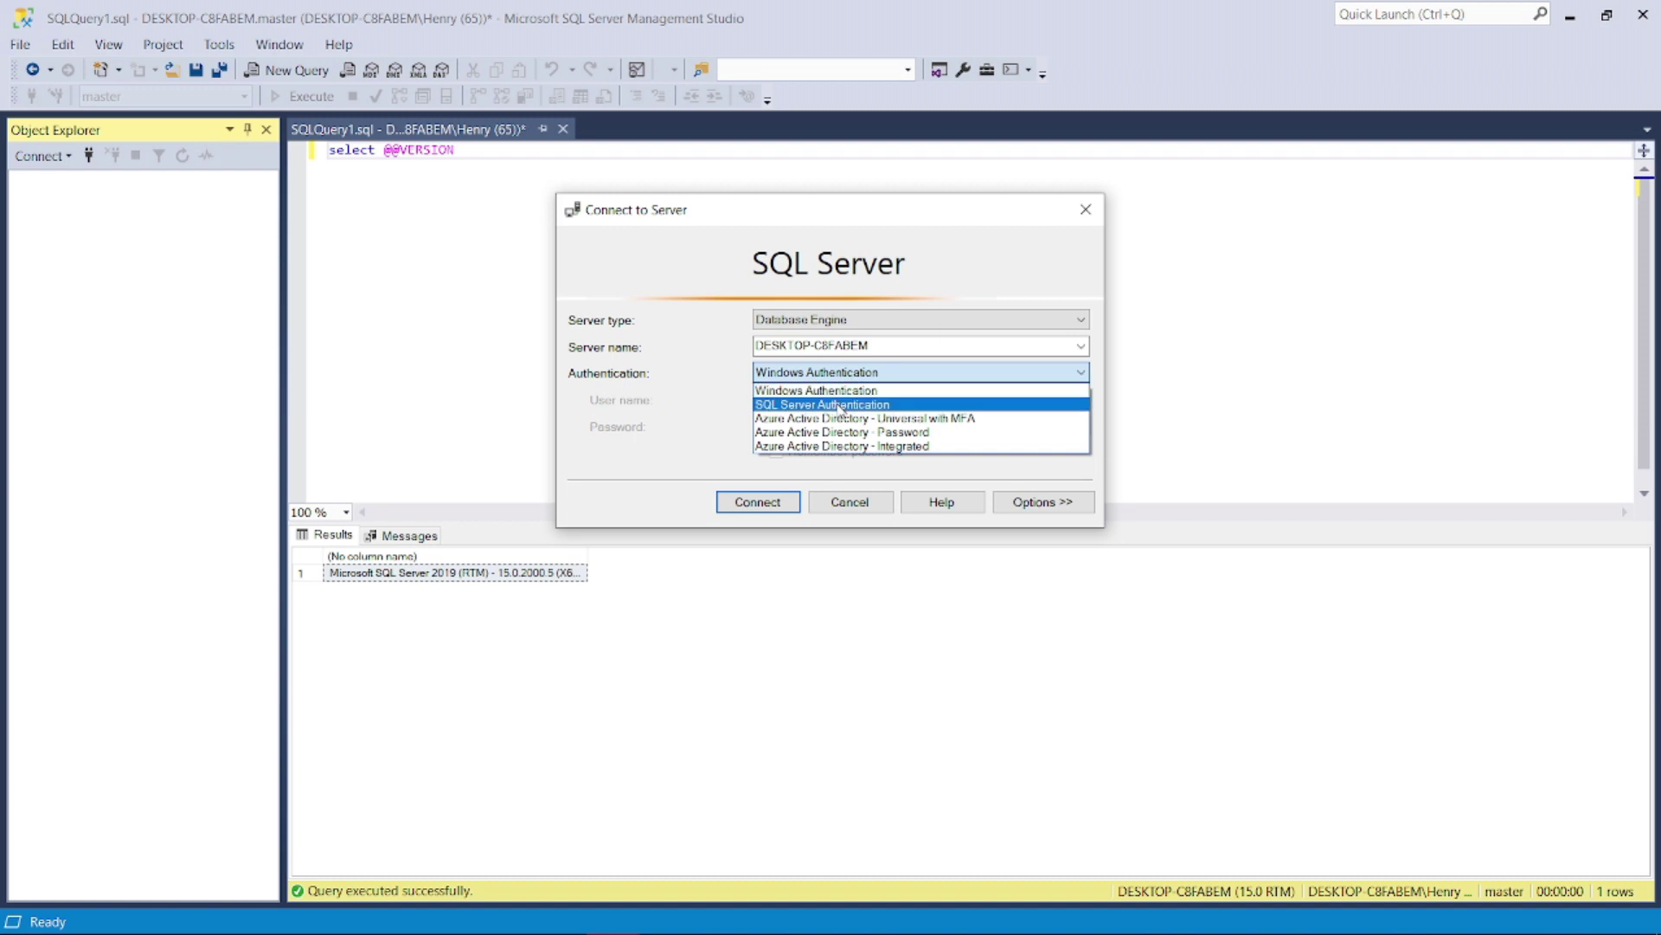
click(839, 406)
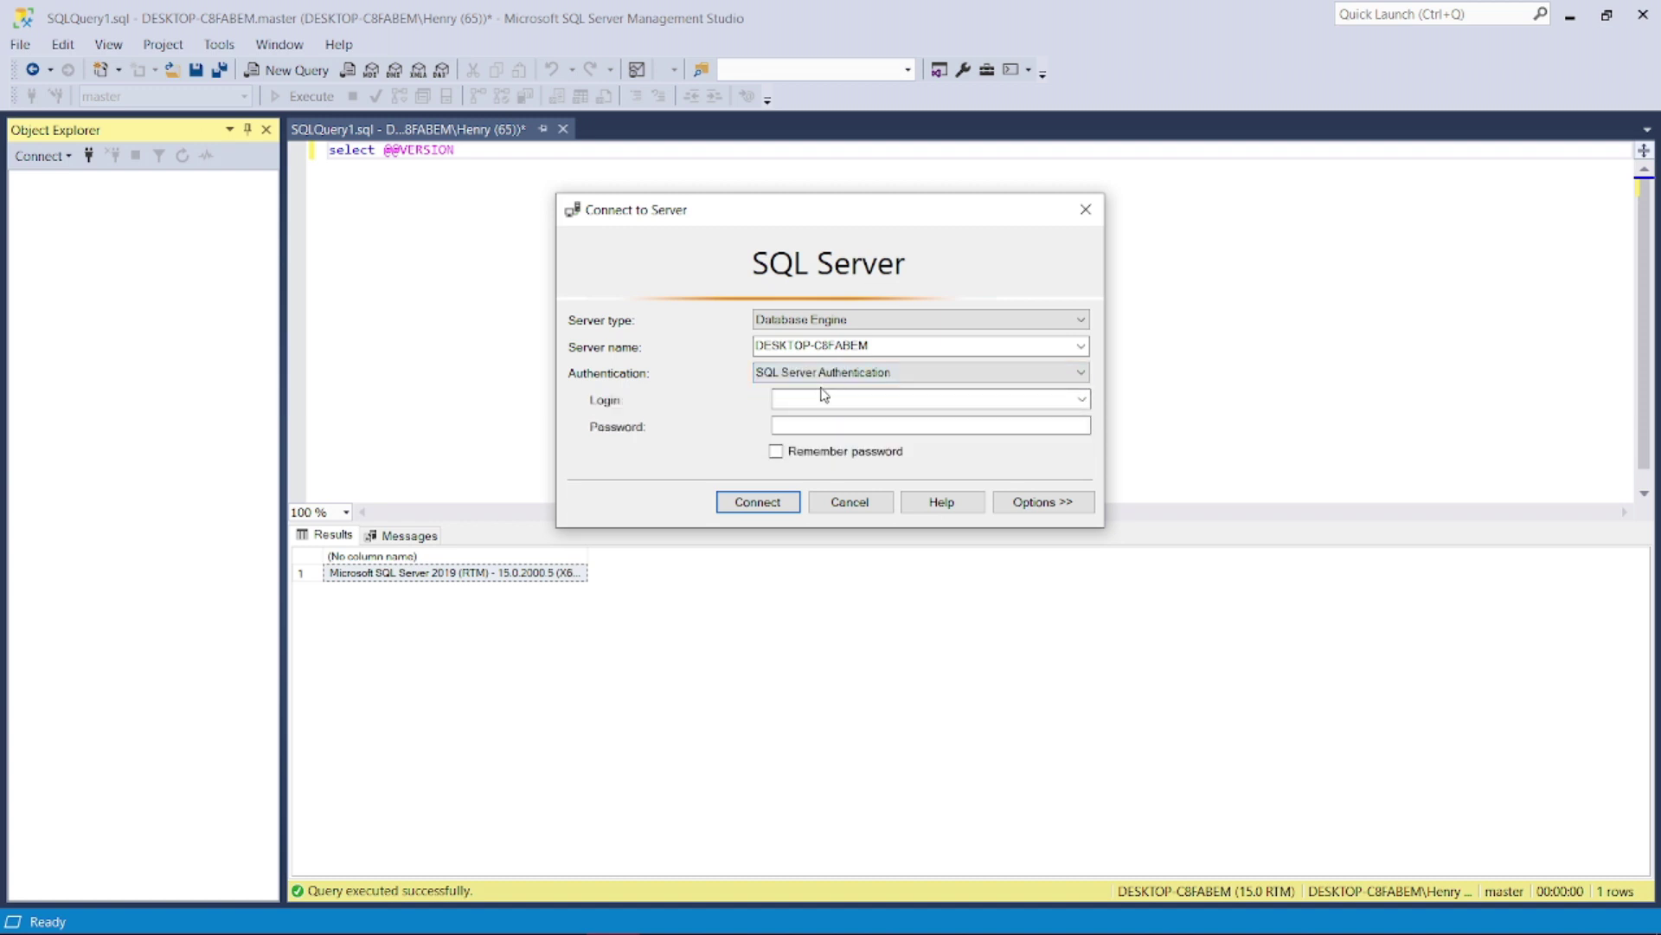
click(822, 398)
click(852, 427)
- Enter login sa with its password, correct the login name, and connect
click(777, 398)
text(123456)
key(Tab)
text(123456)
key(shift+Tab)
text(s)
click(1082, 399)
click(1081, 400)
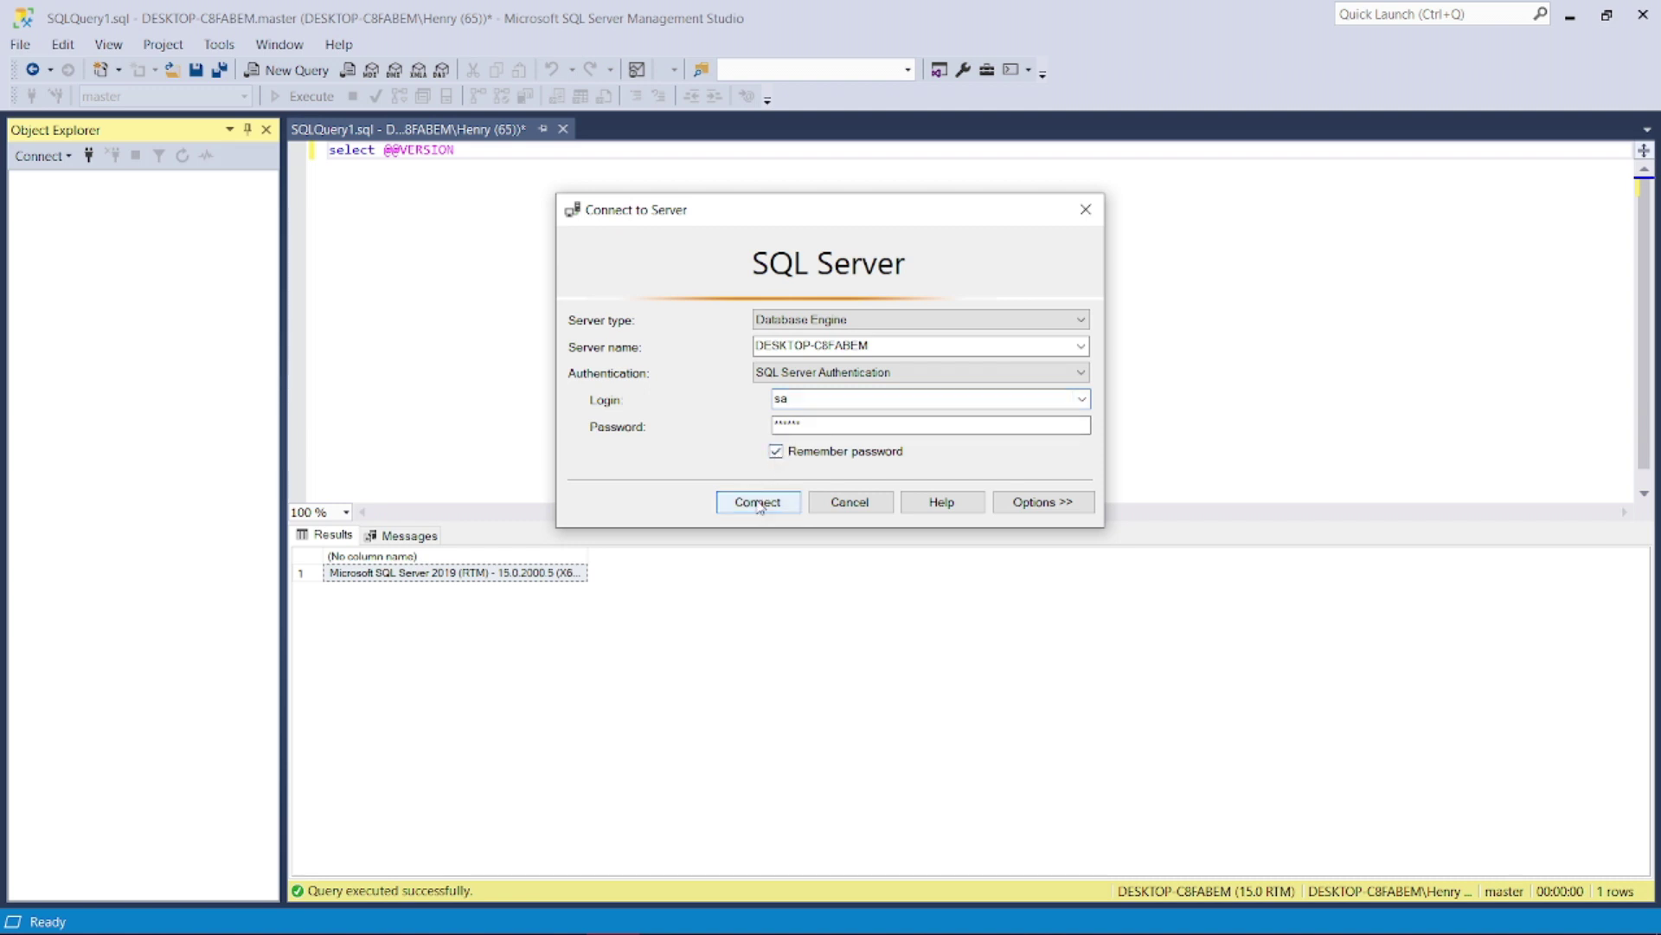
click(759, 505)
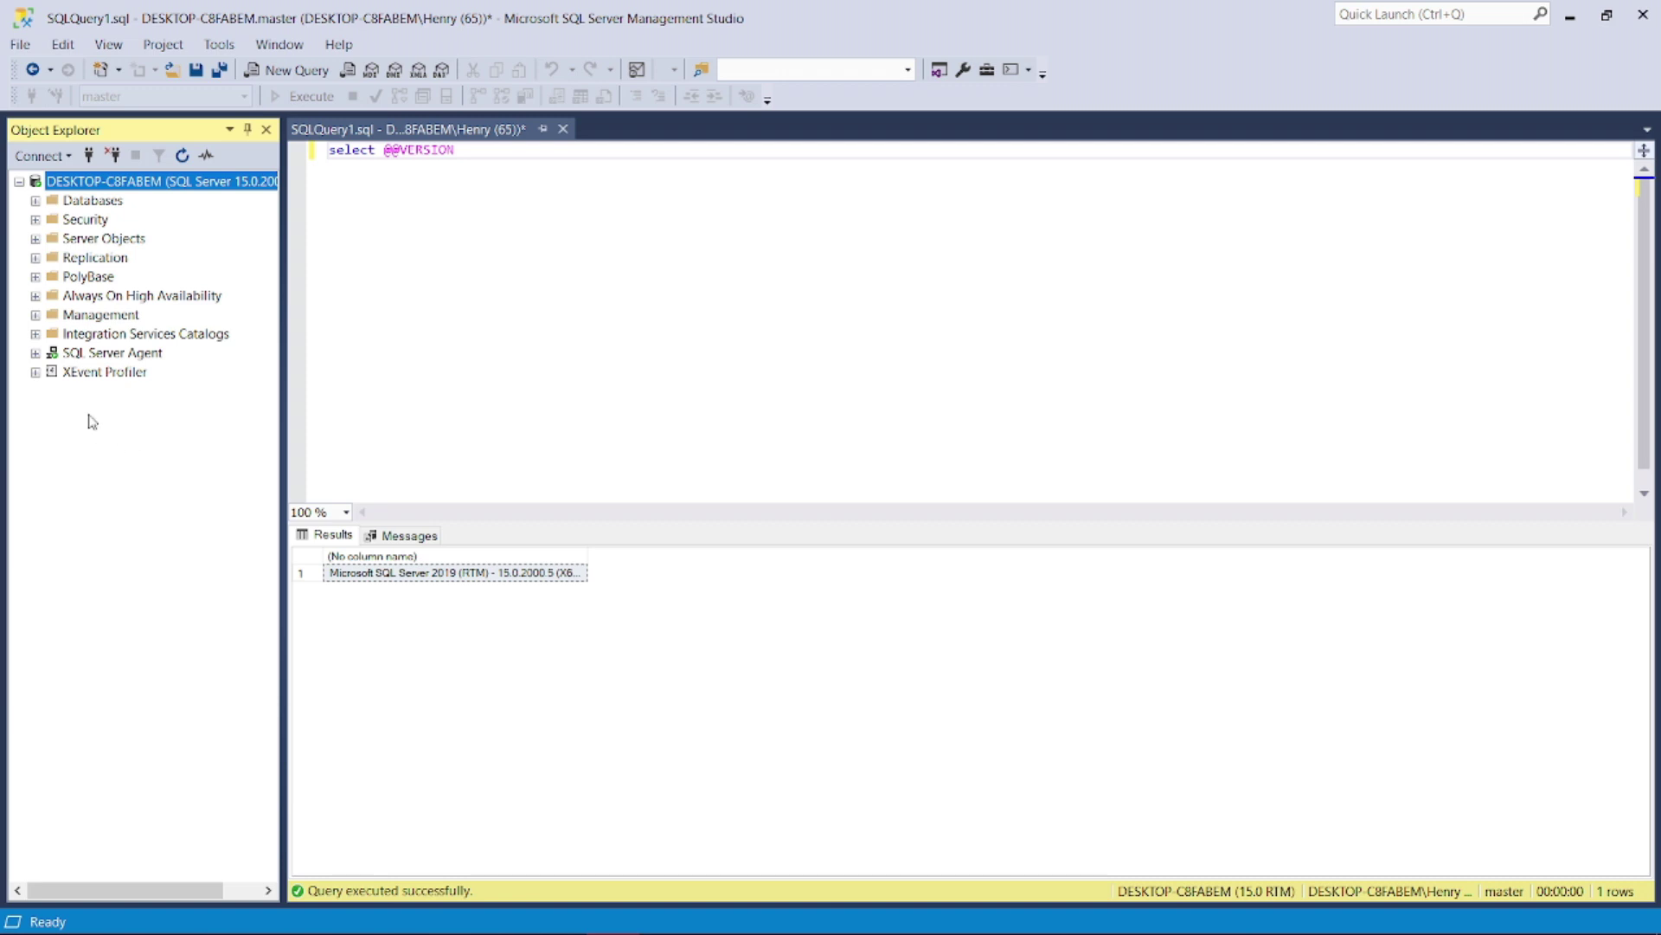
double_click(471, 150)
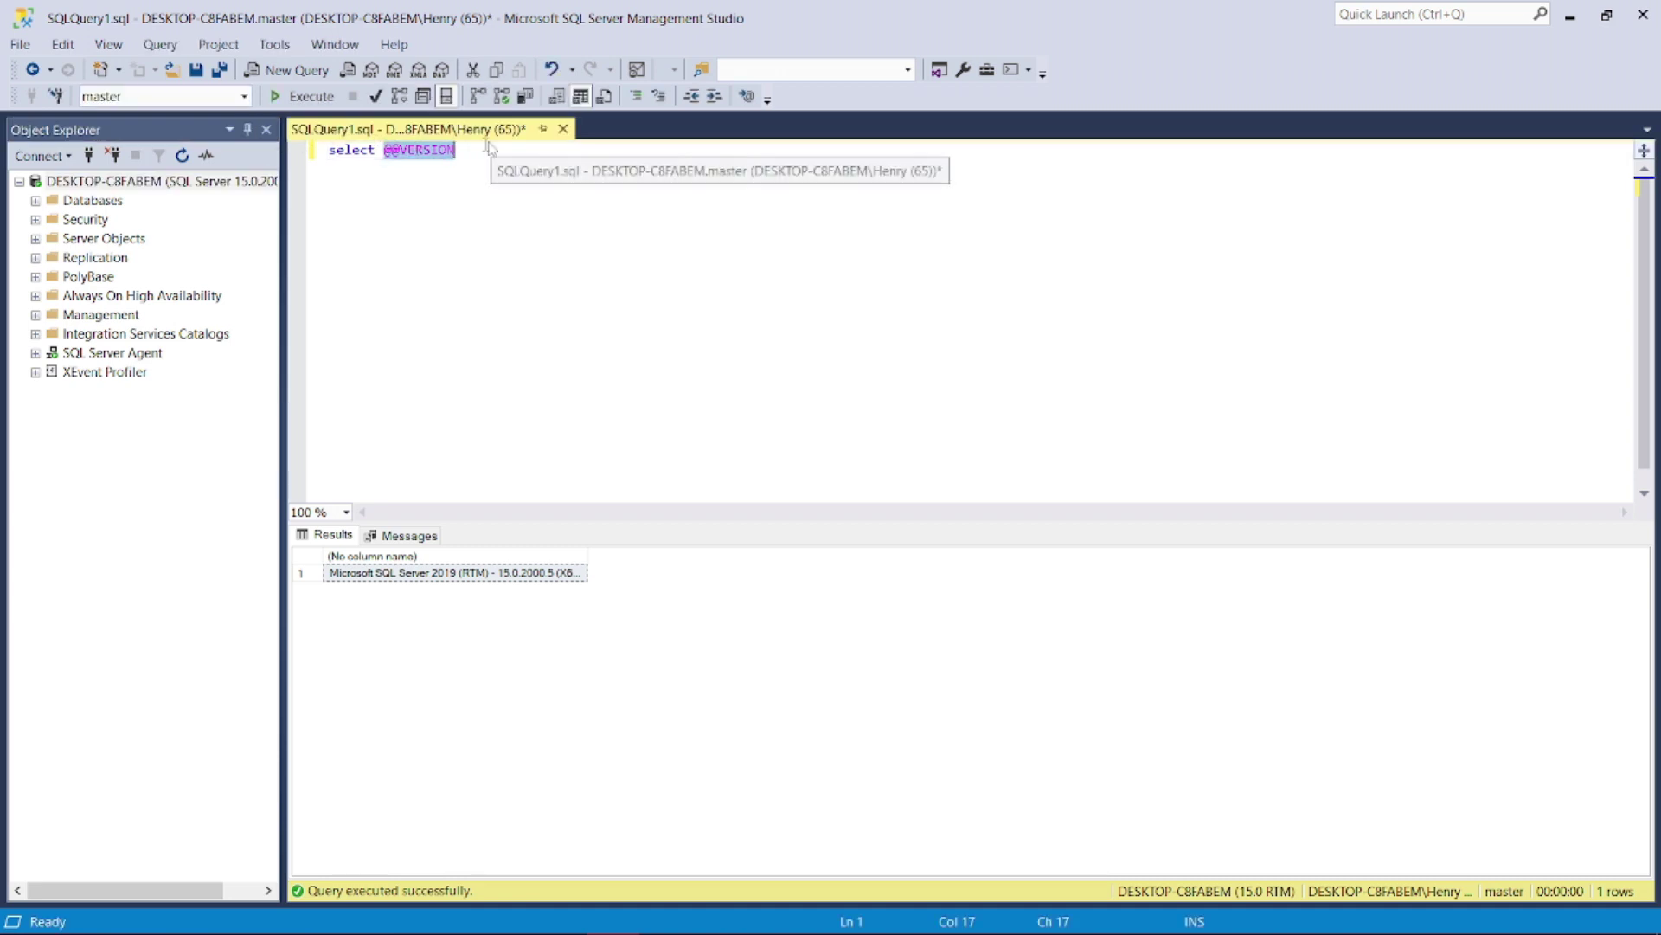
drag(456, 150, 312, 154)
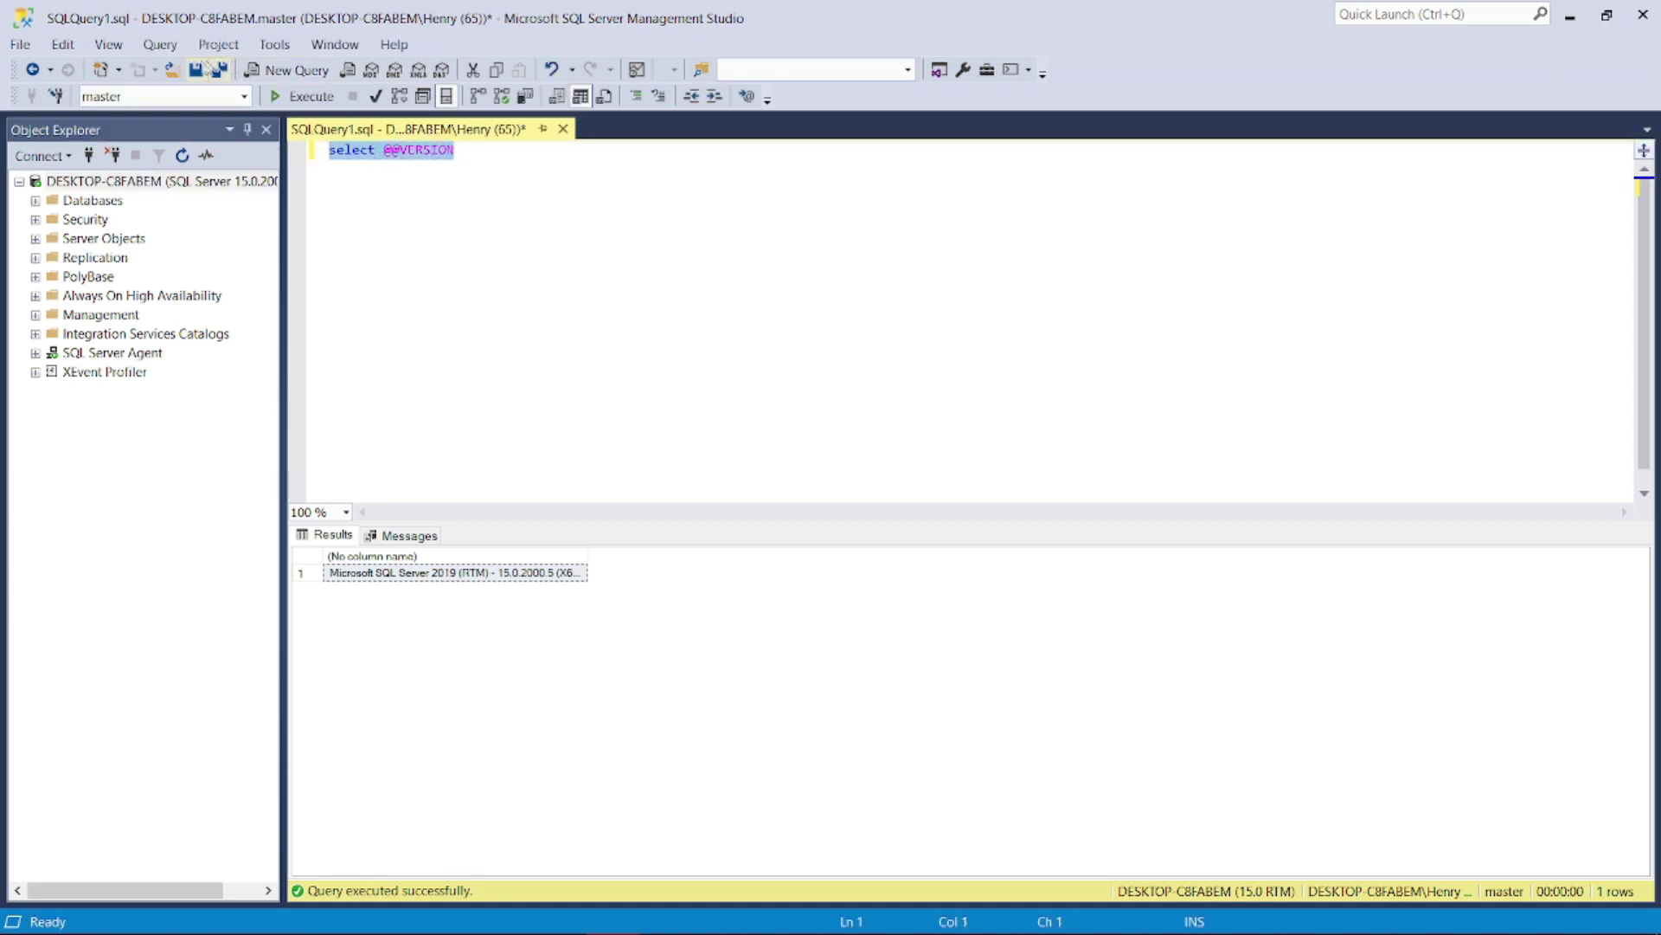
click(293, 98)
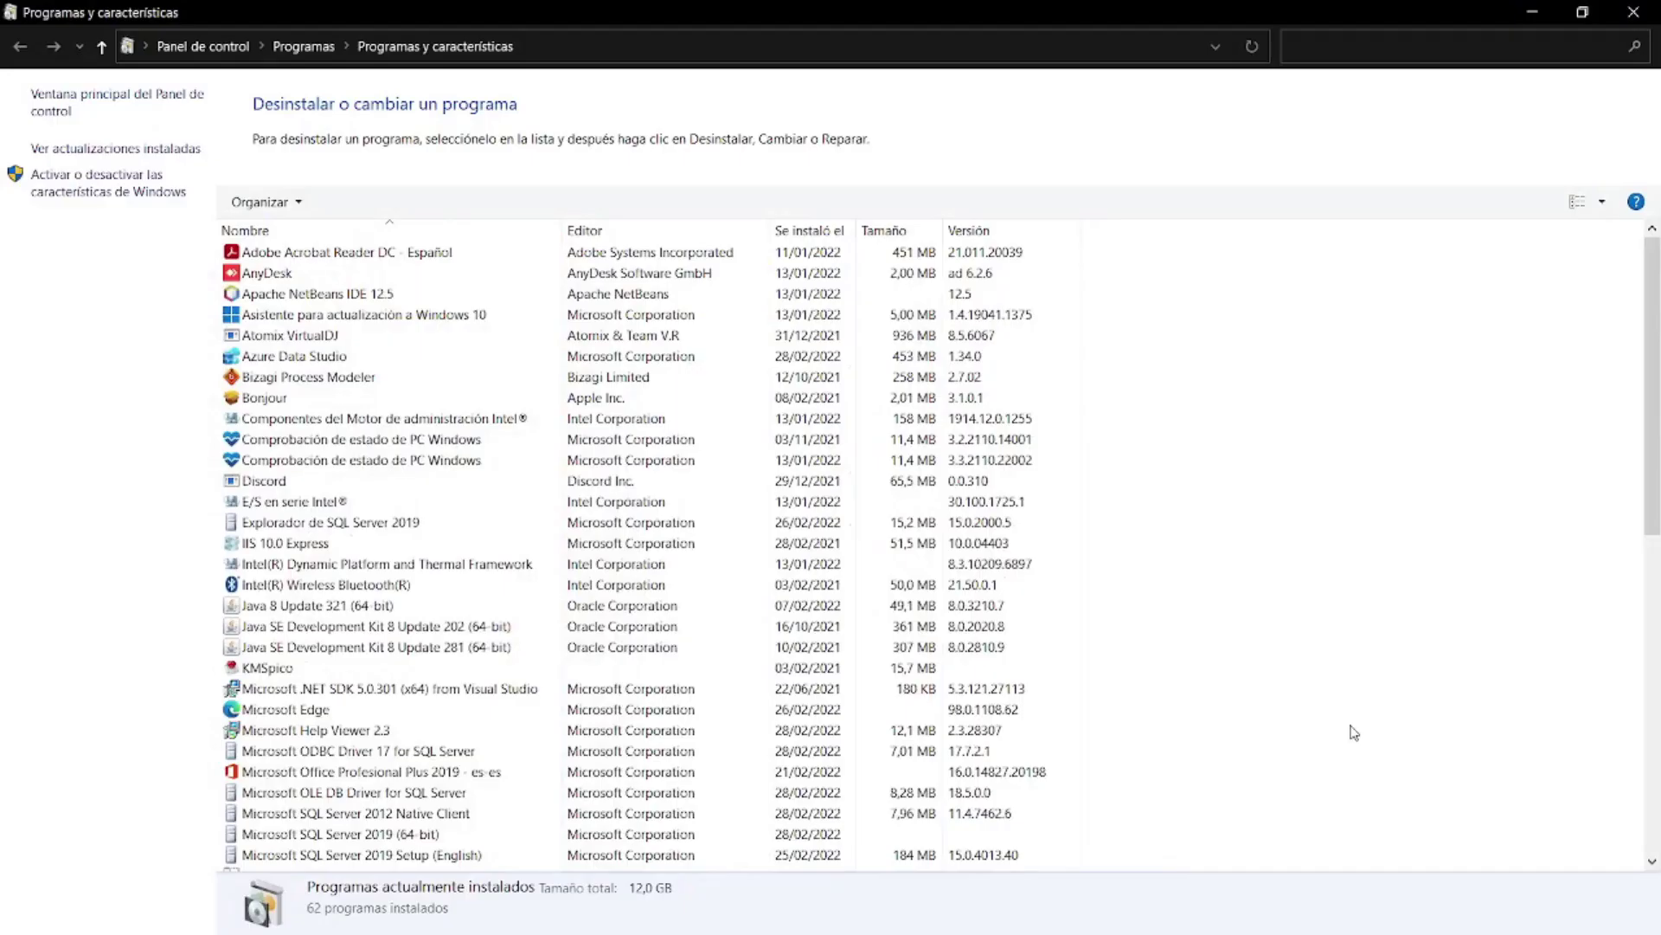
- Refresh the installed programs list in Programas y características
right_click(1474, 614)
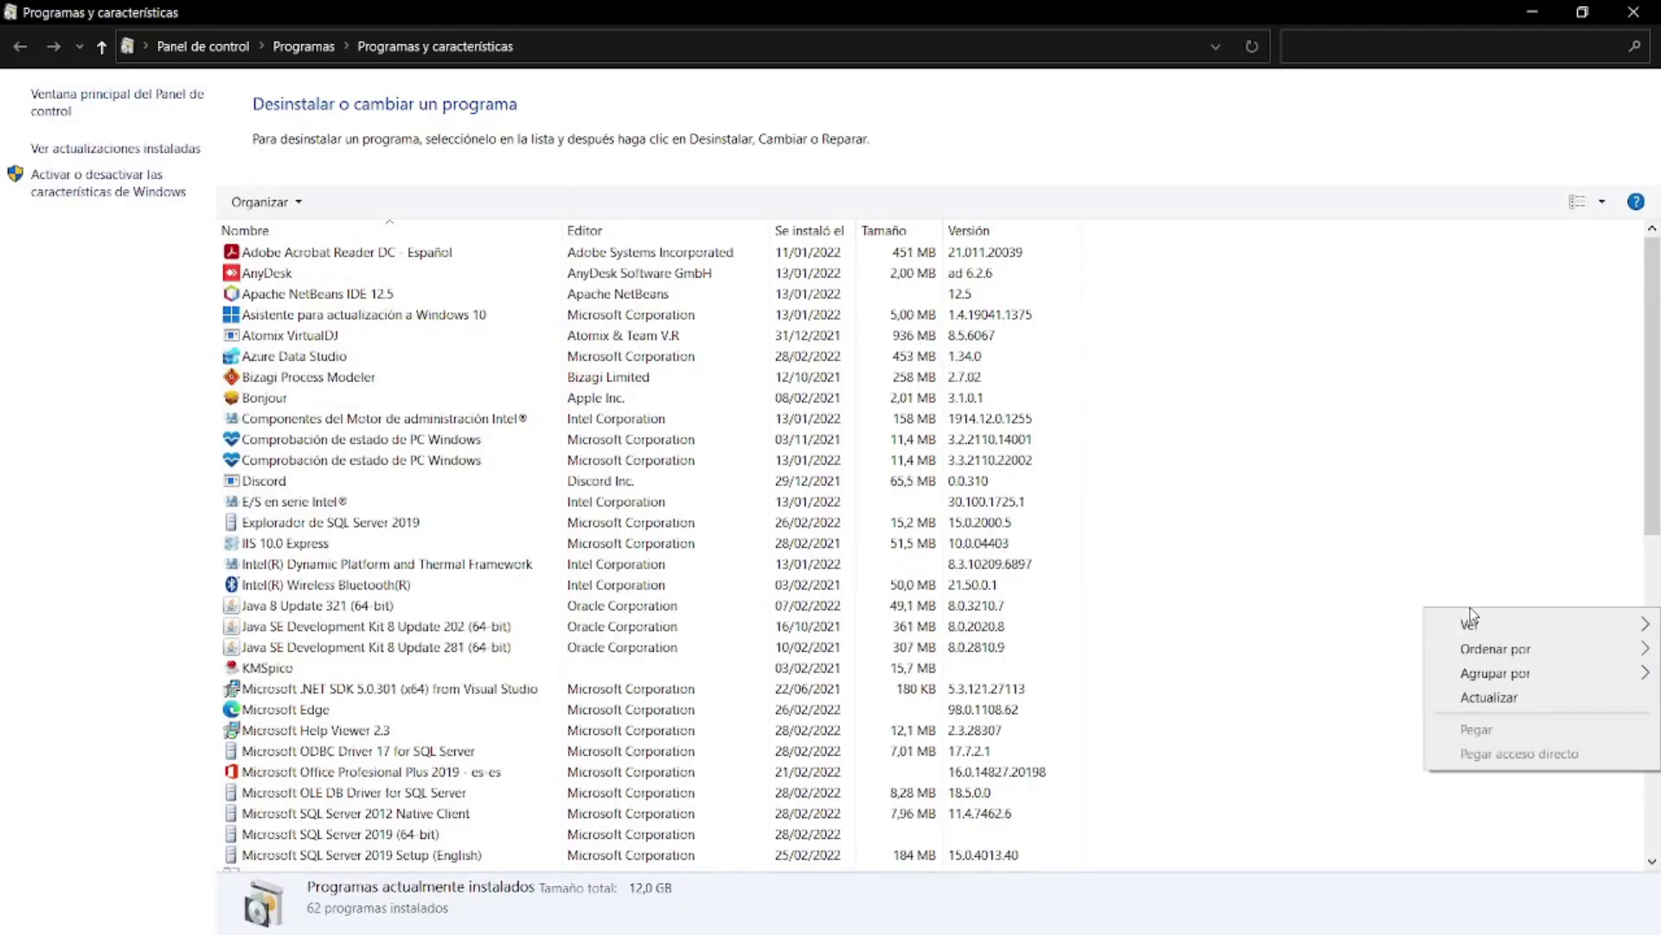
click(1473, 699)
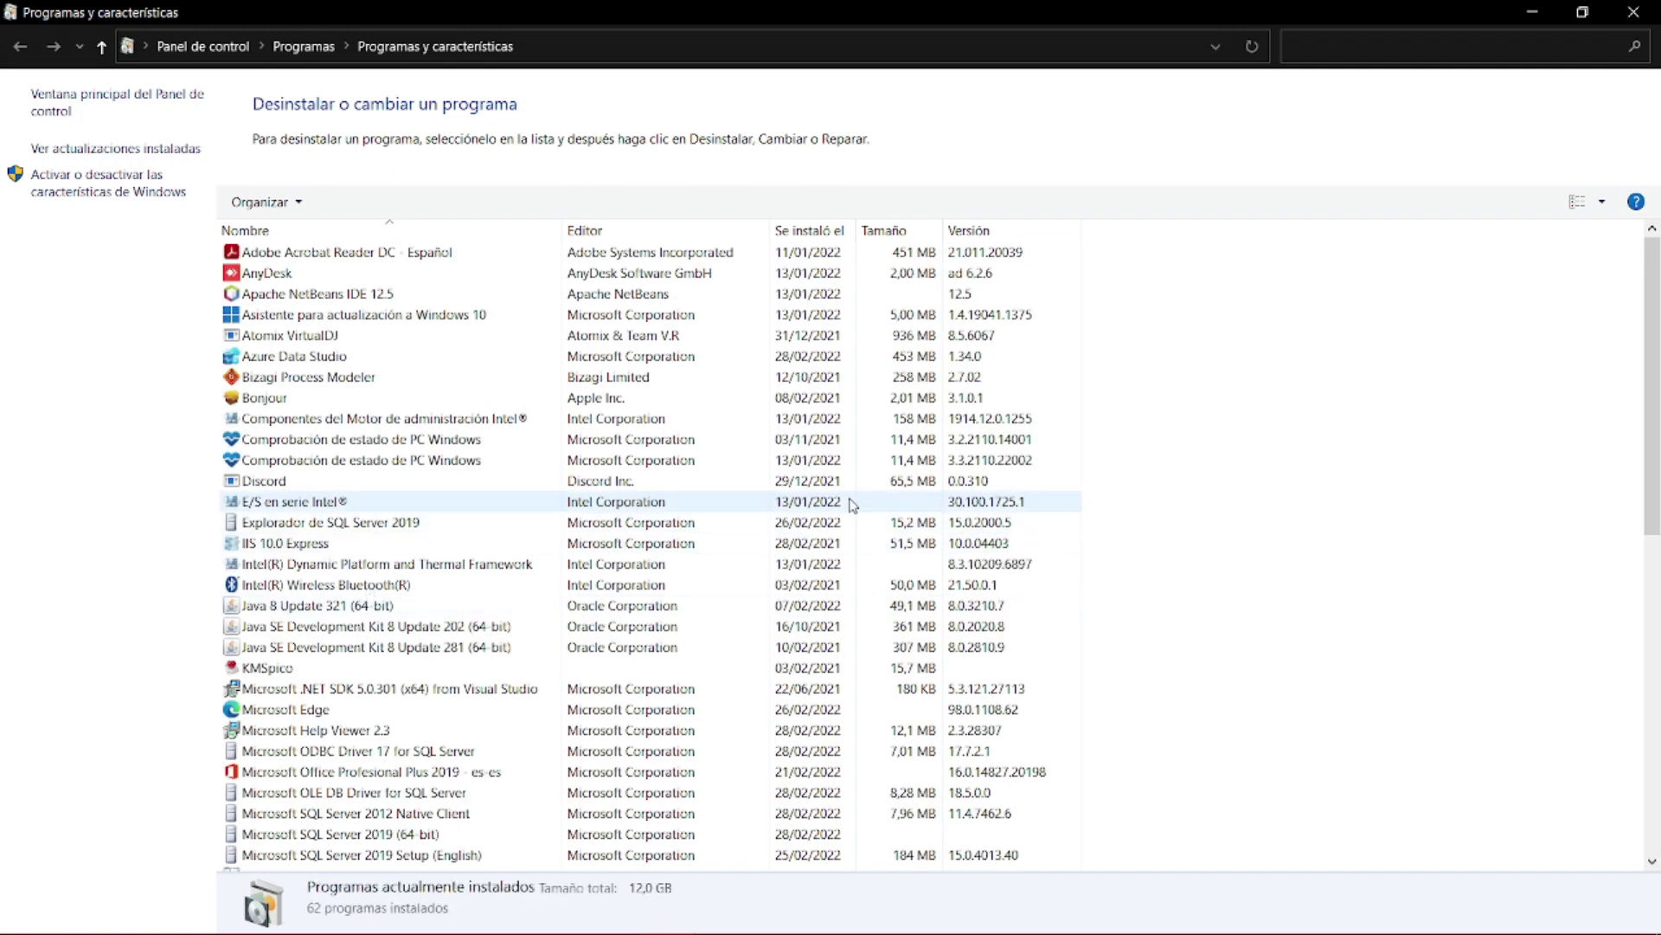
mouse_move(76, 930)
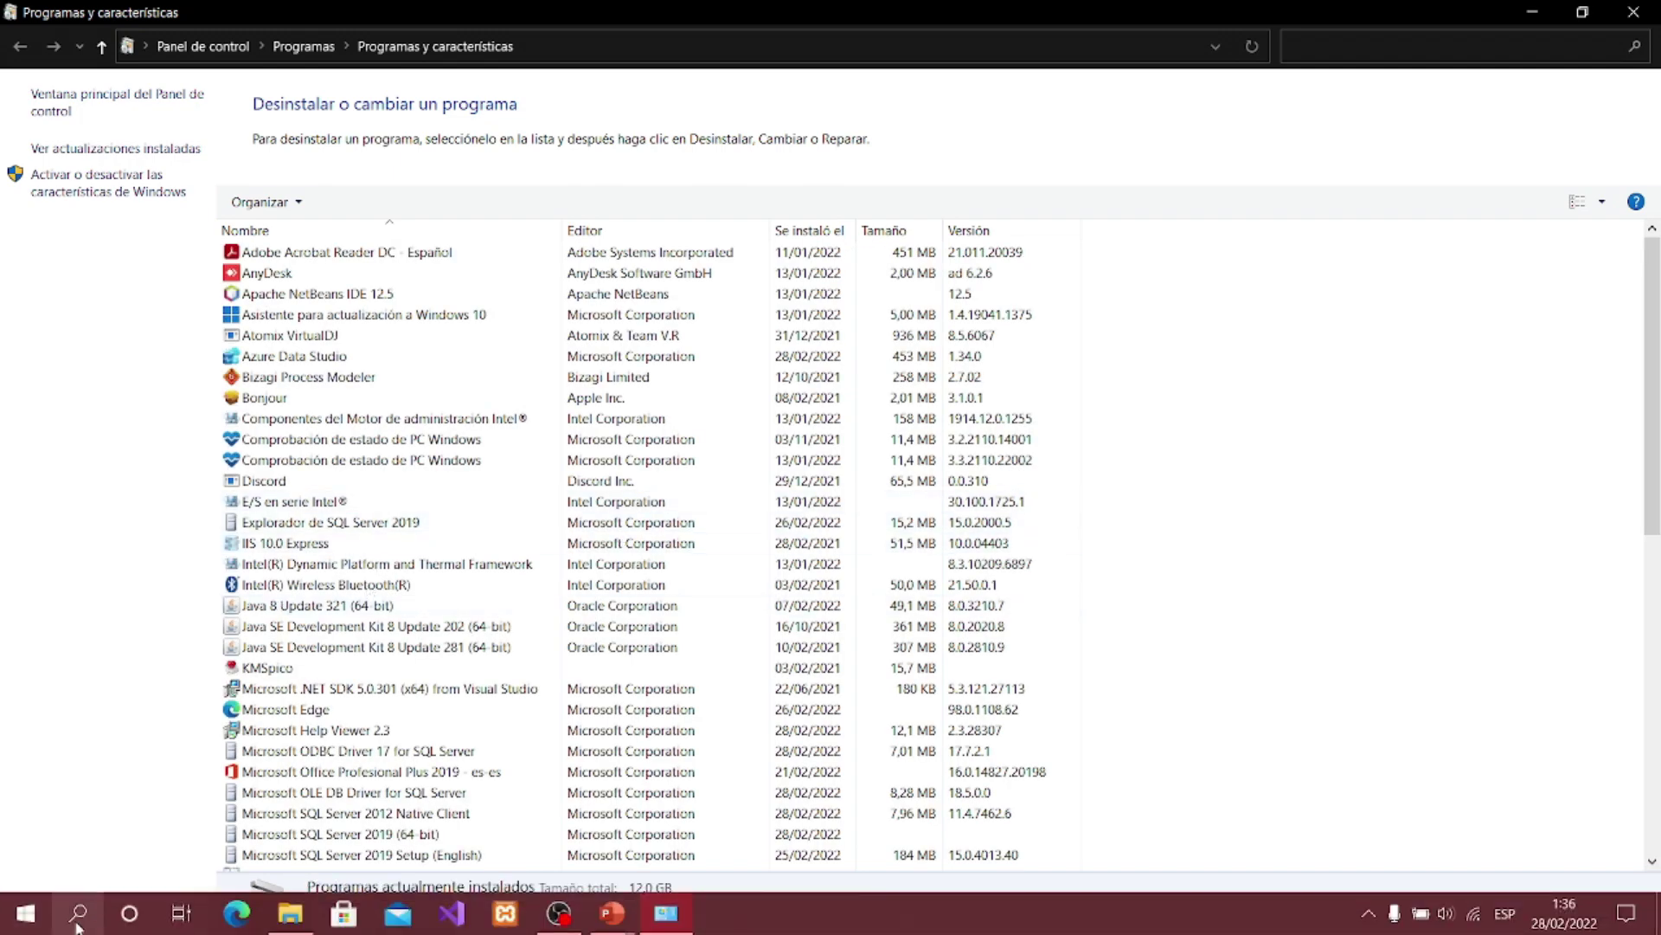
click(76, 928)
text(de)
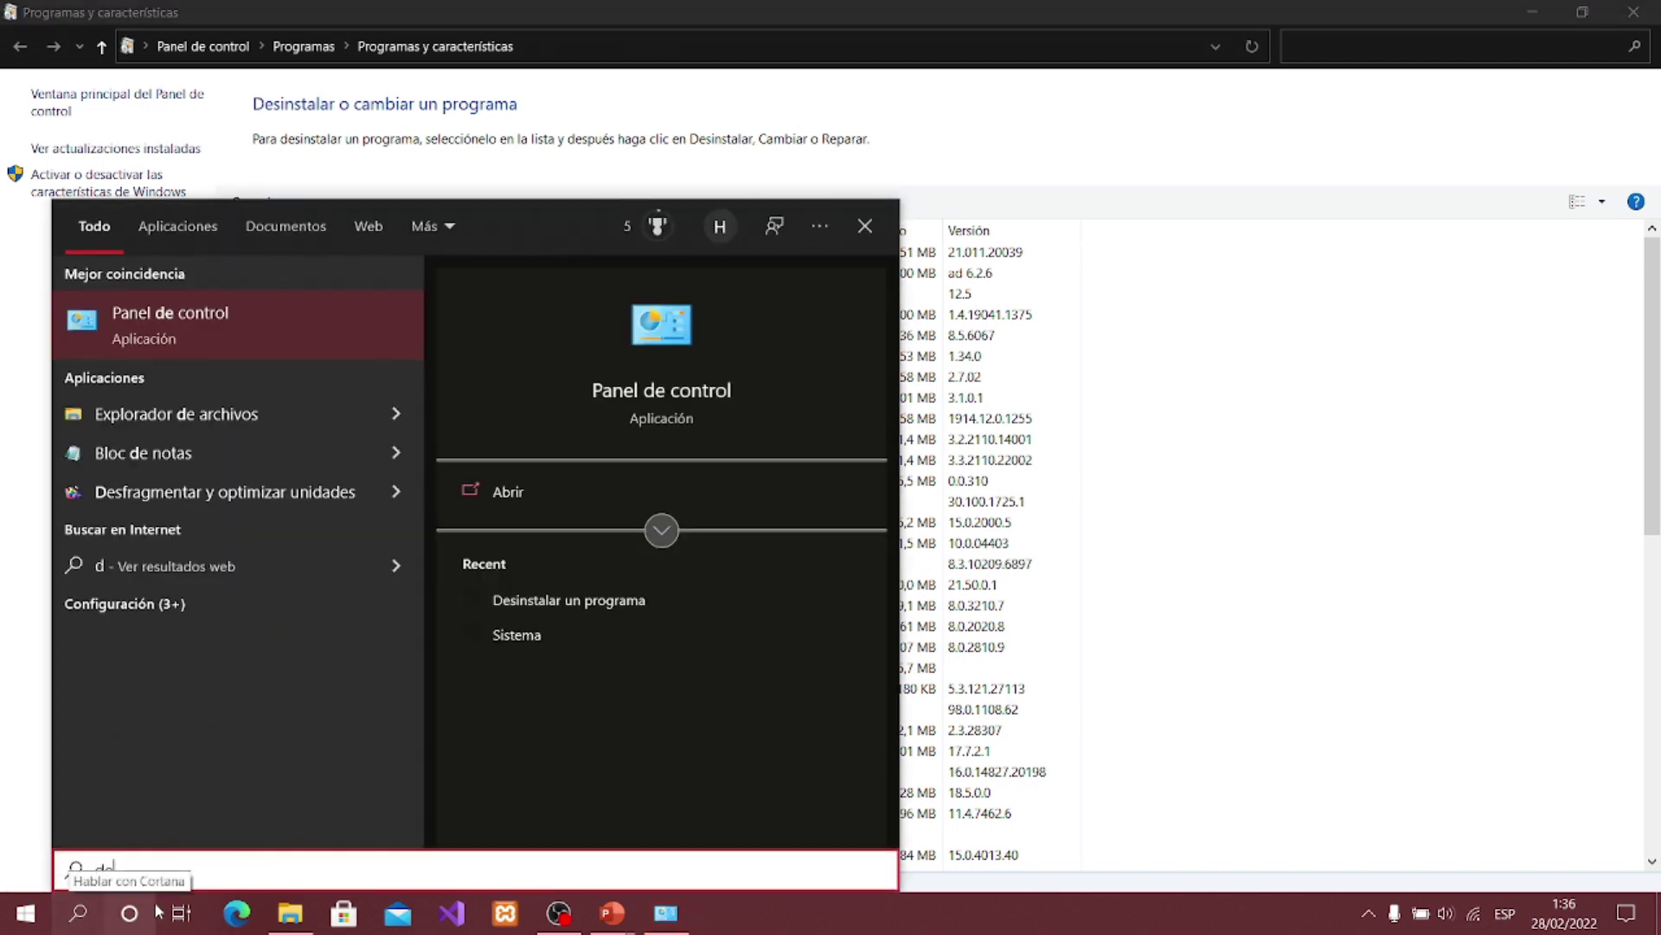
text(s)
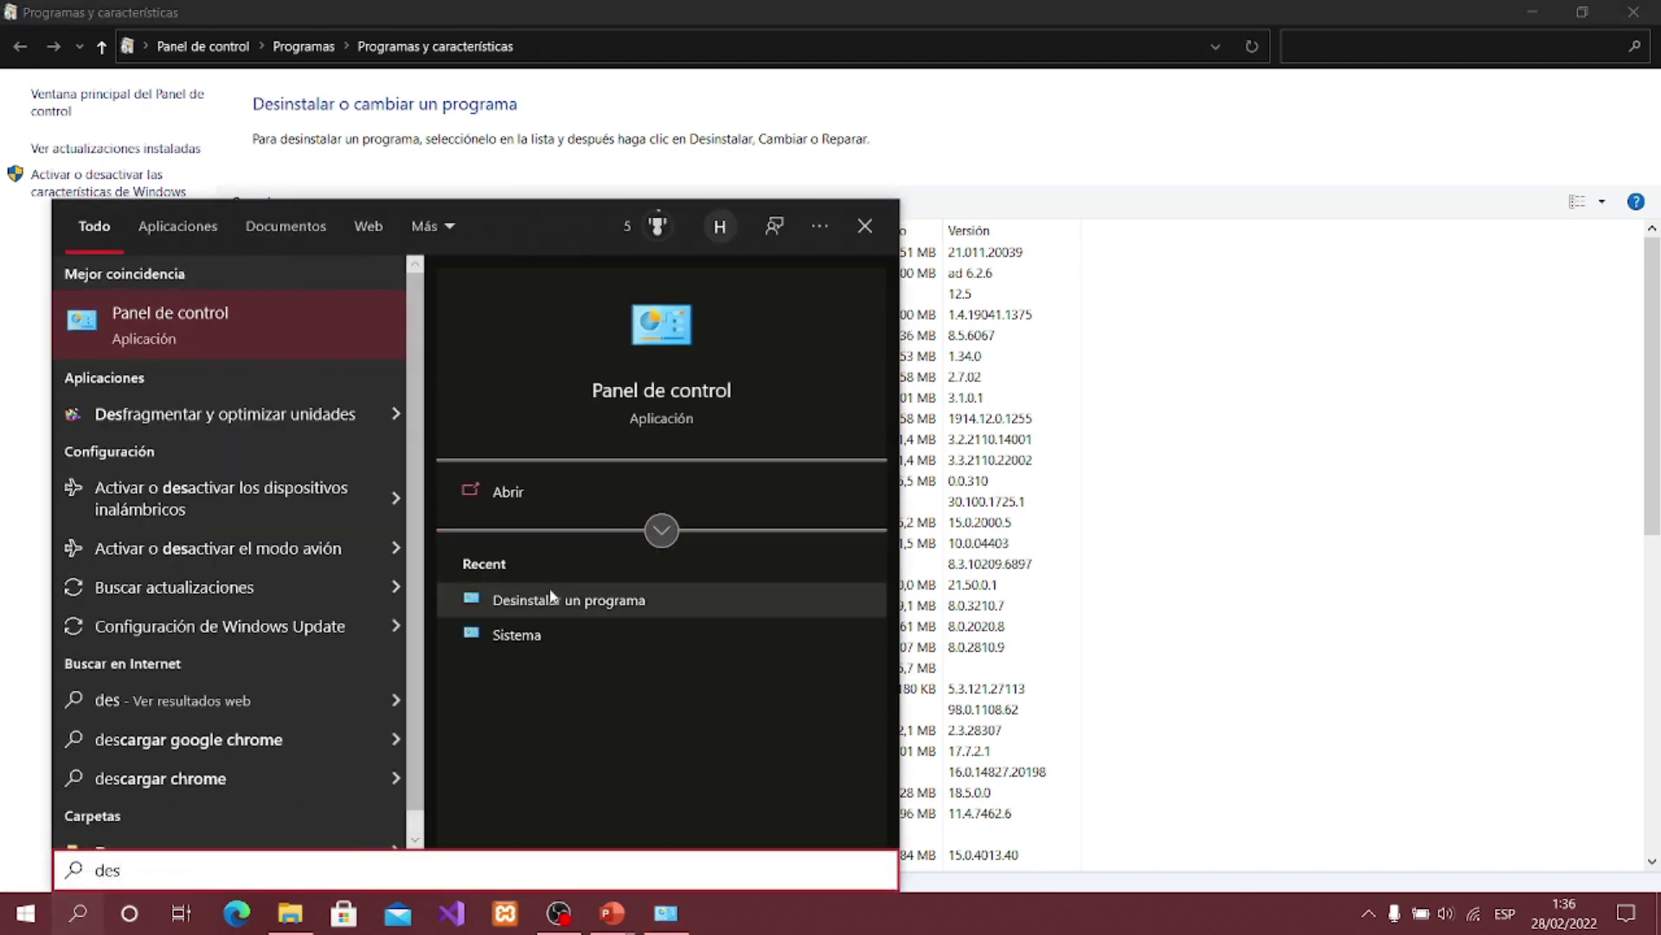
click(1501, 554)
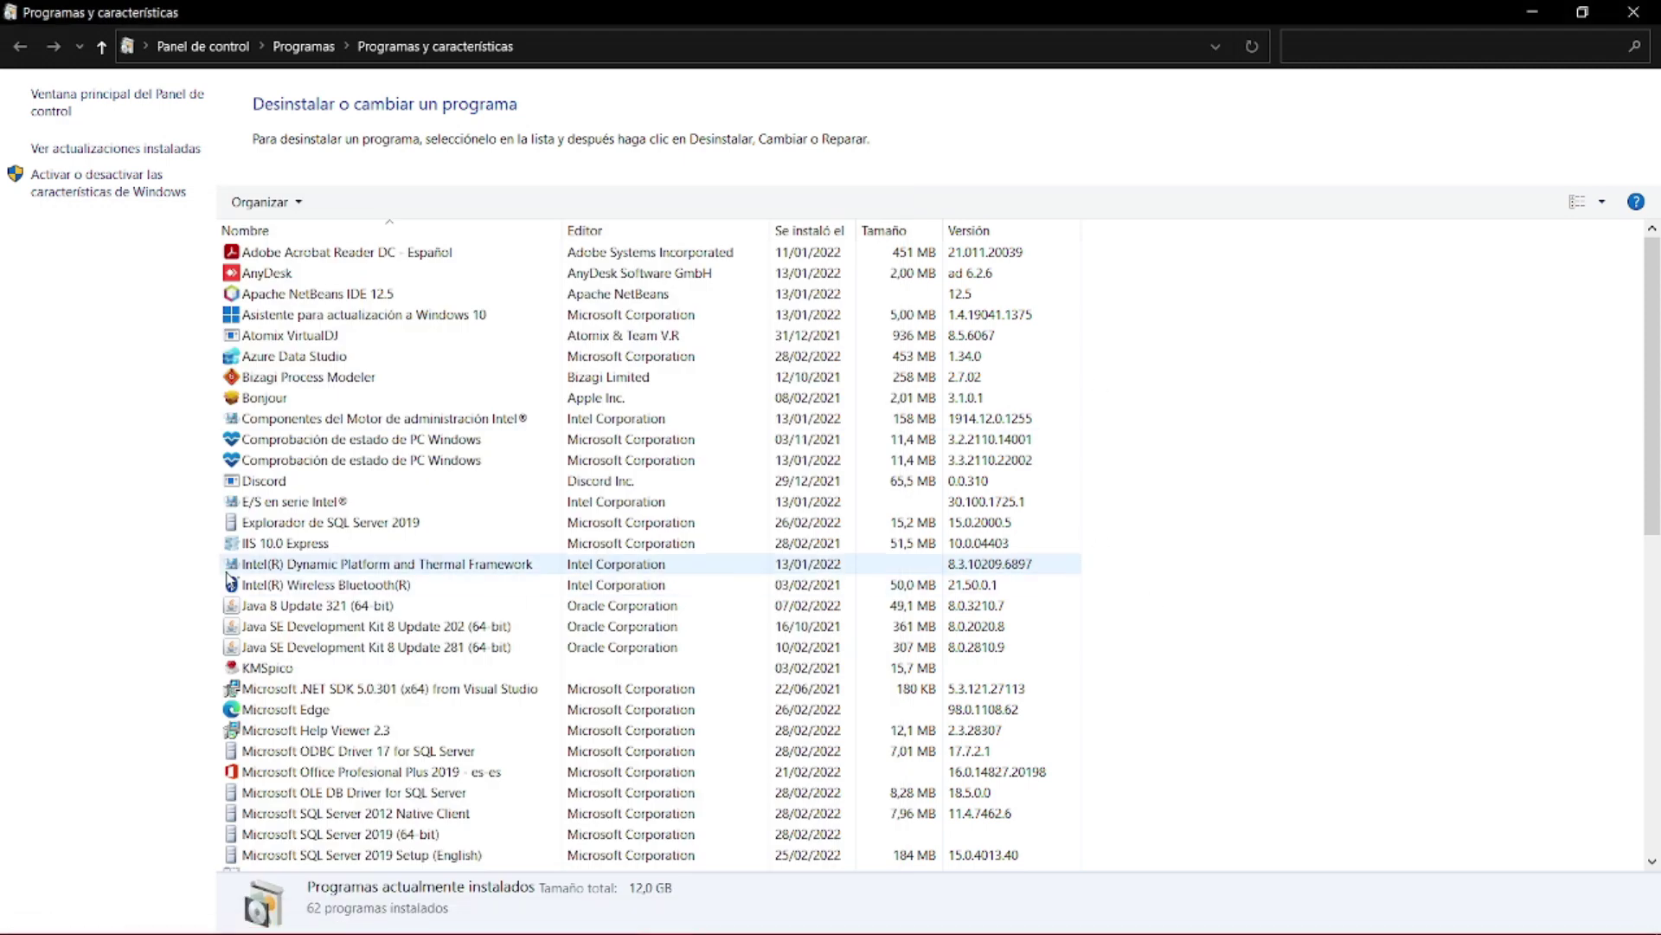
- Review the SQL Server entries, including Microsoft OLE DB Driver for SQL Server, and open File Explorer on Nuevo vol (D:)
scroll(349, 464, down, 5)
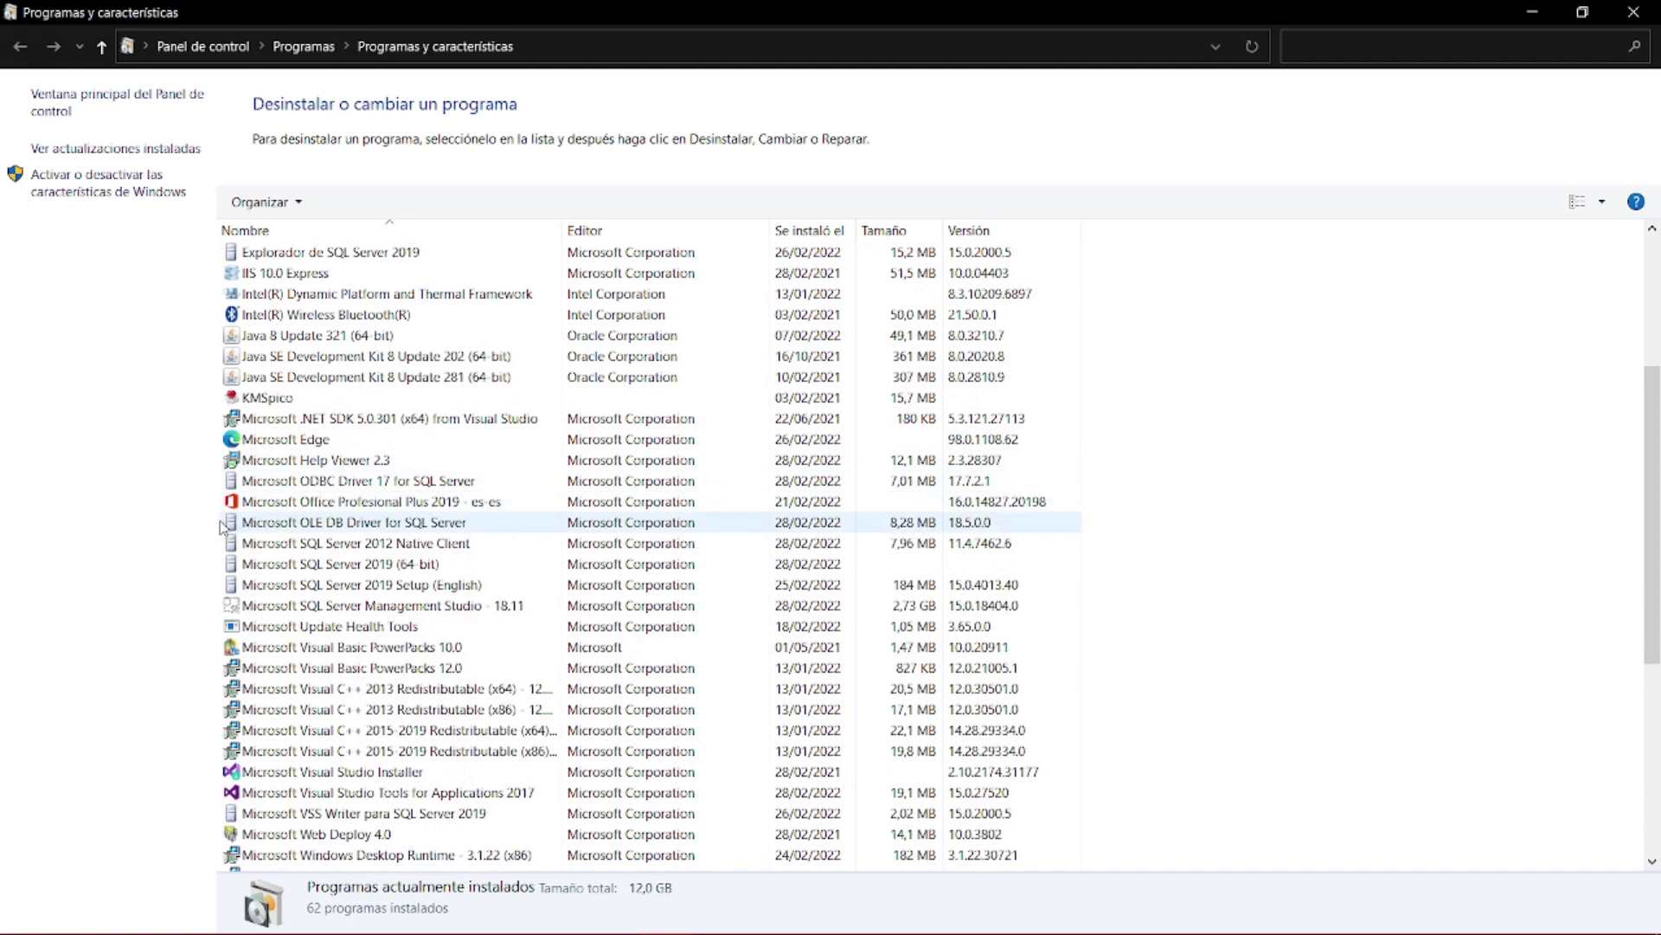
click(223, 525)
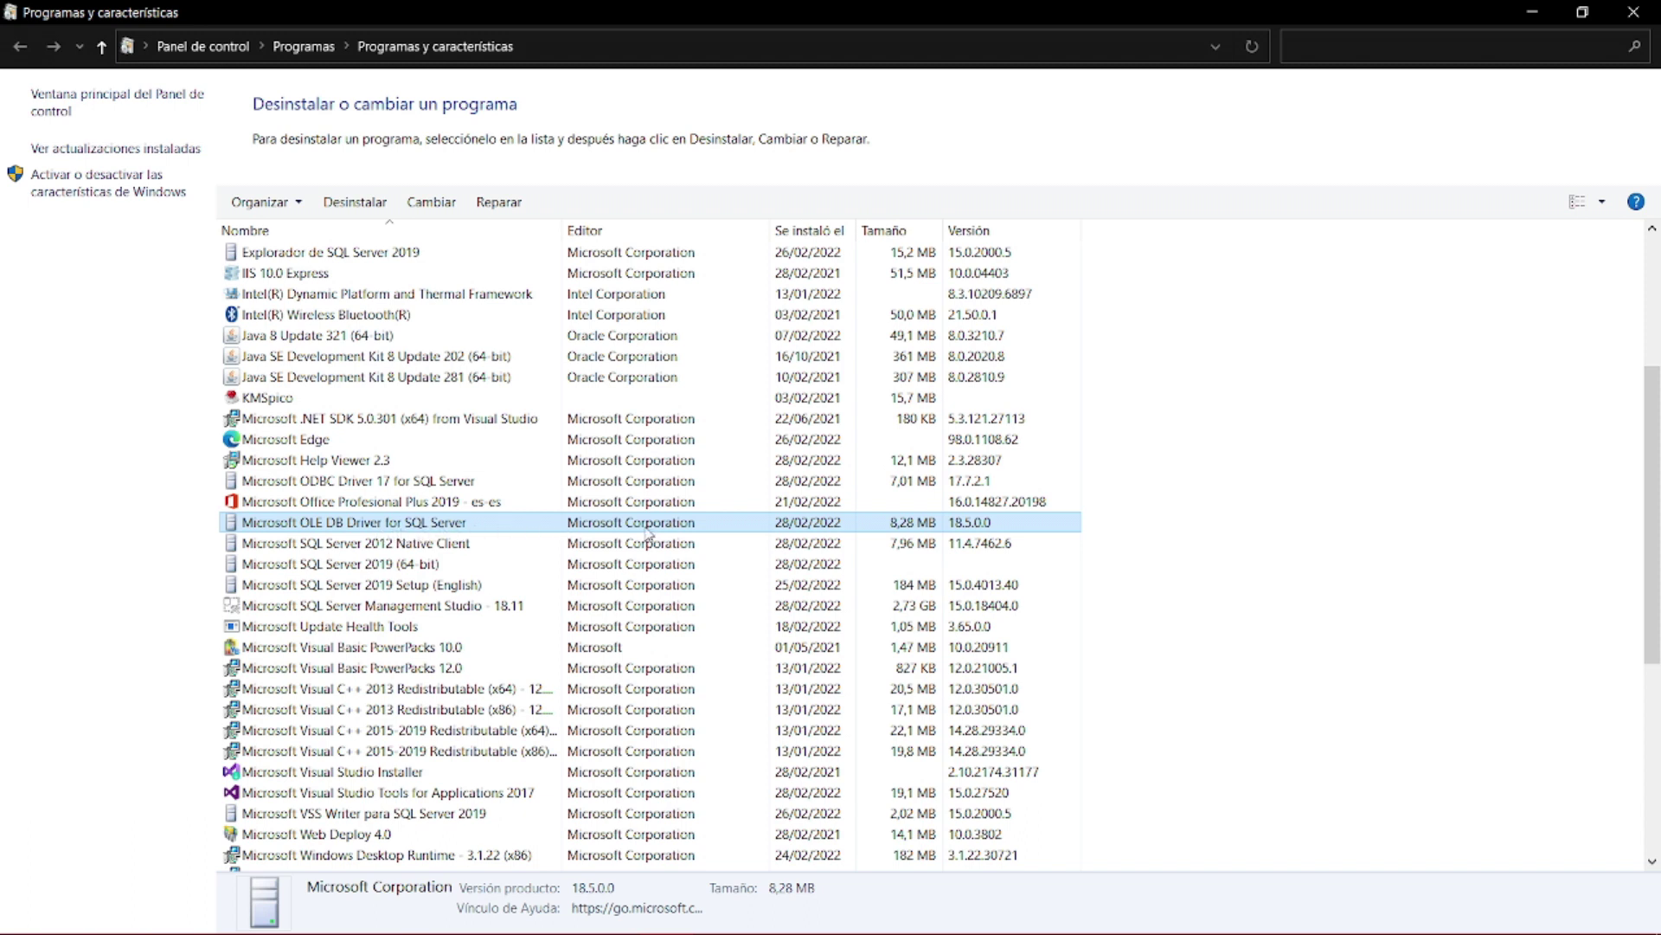
scroll(422, 636, down, 6)
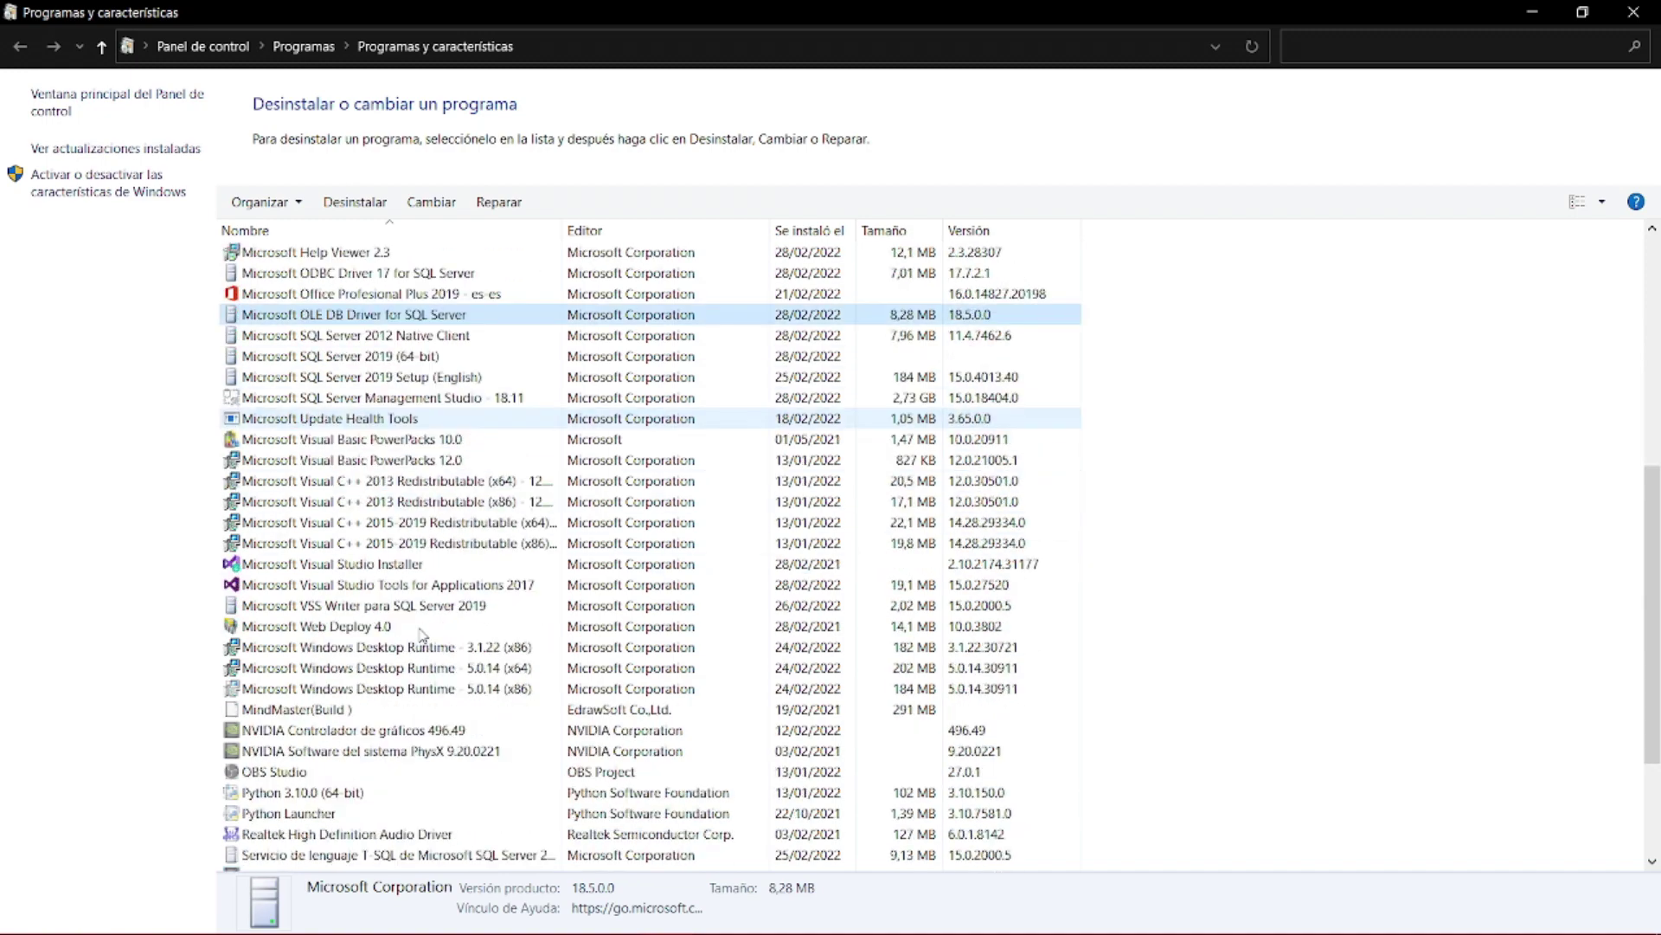
scroll(421, 636, up, 10)
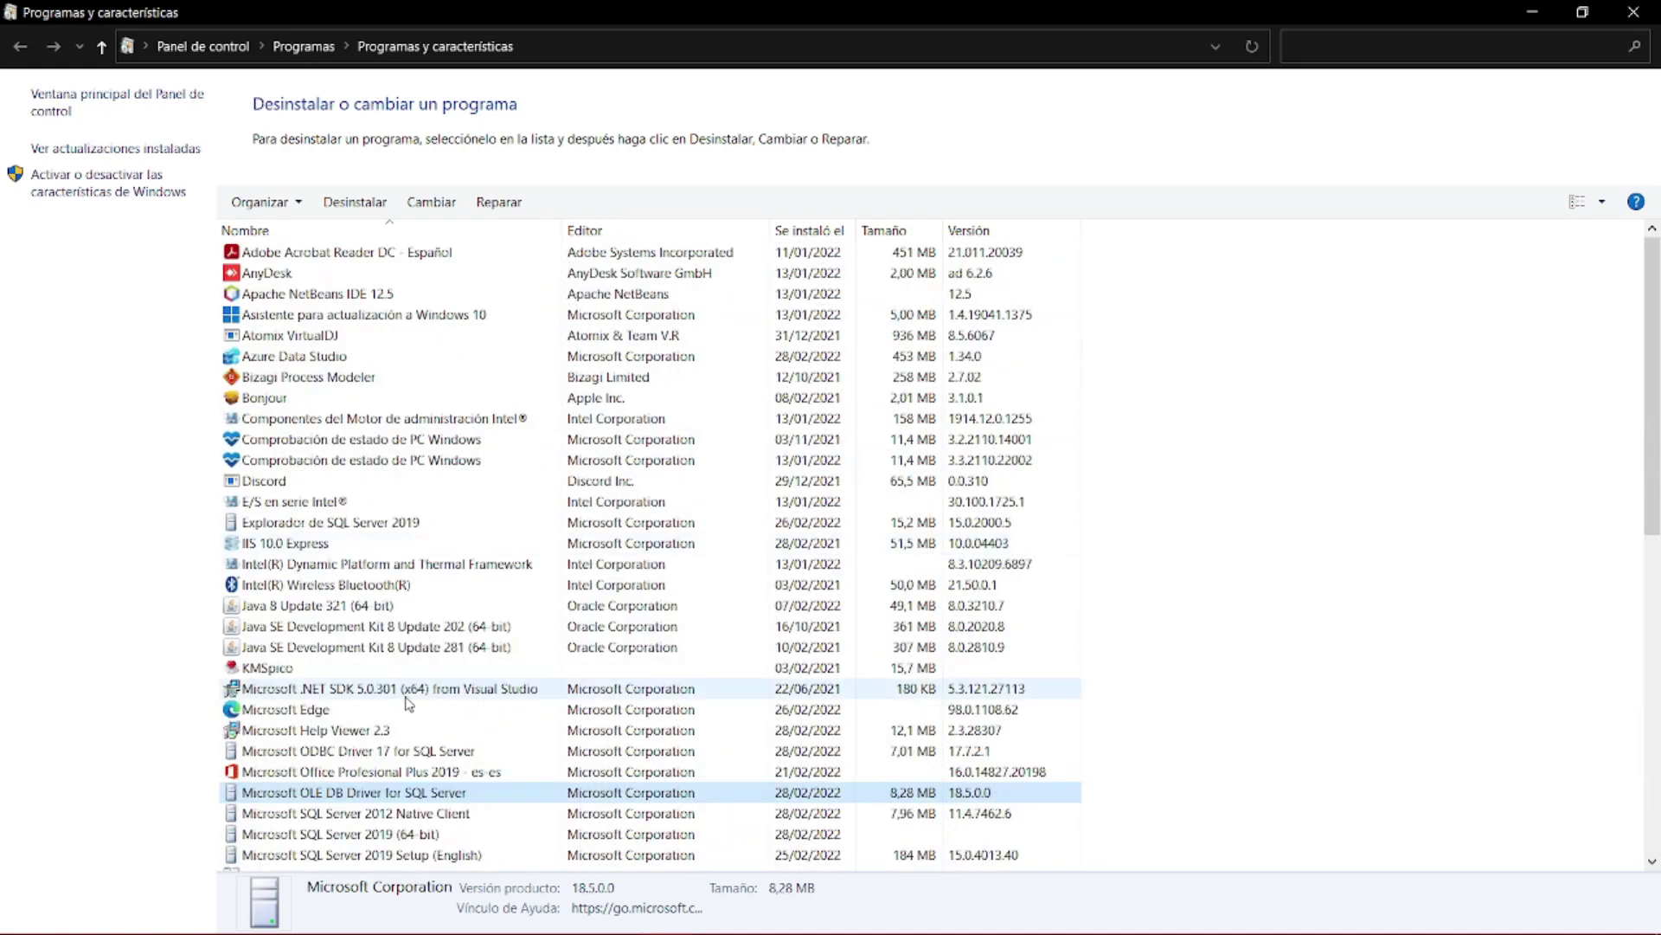
scroll(423, 803, down, 4)
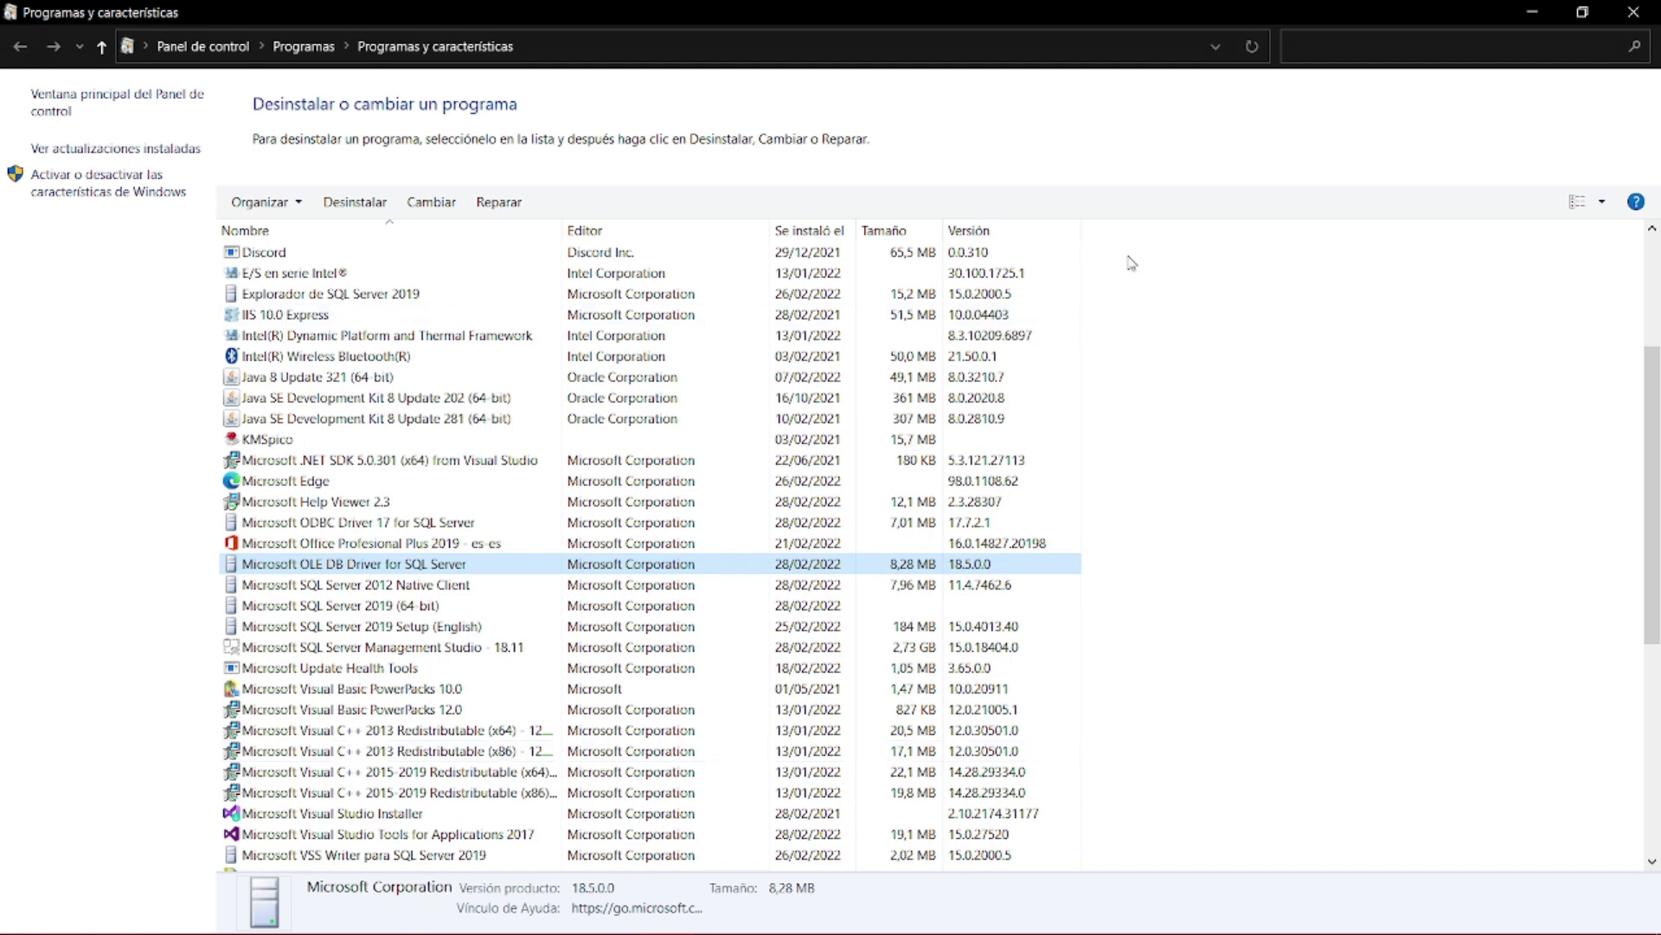
mouse_move(363, 931)
click(288, 919)
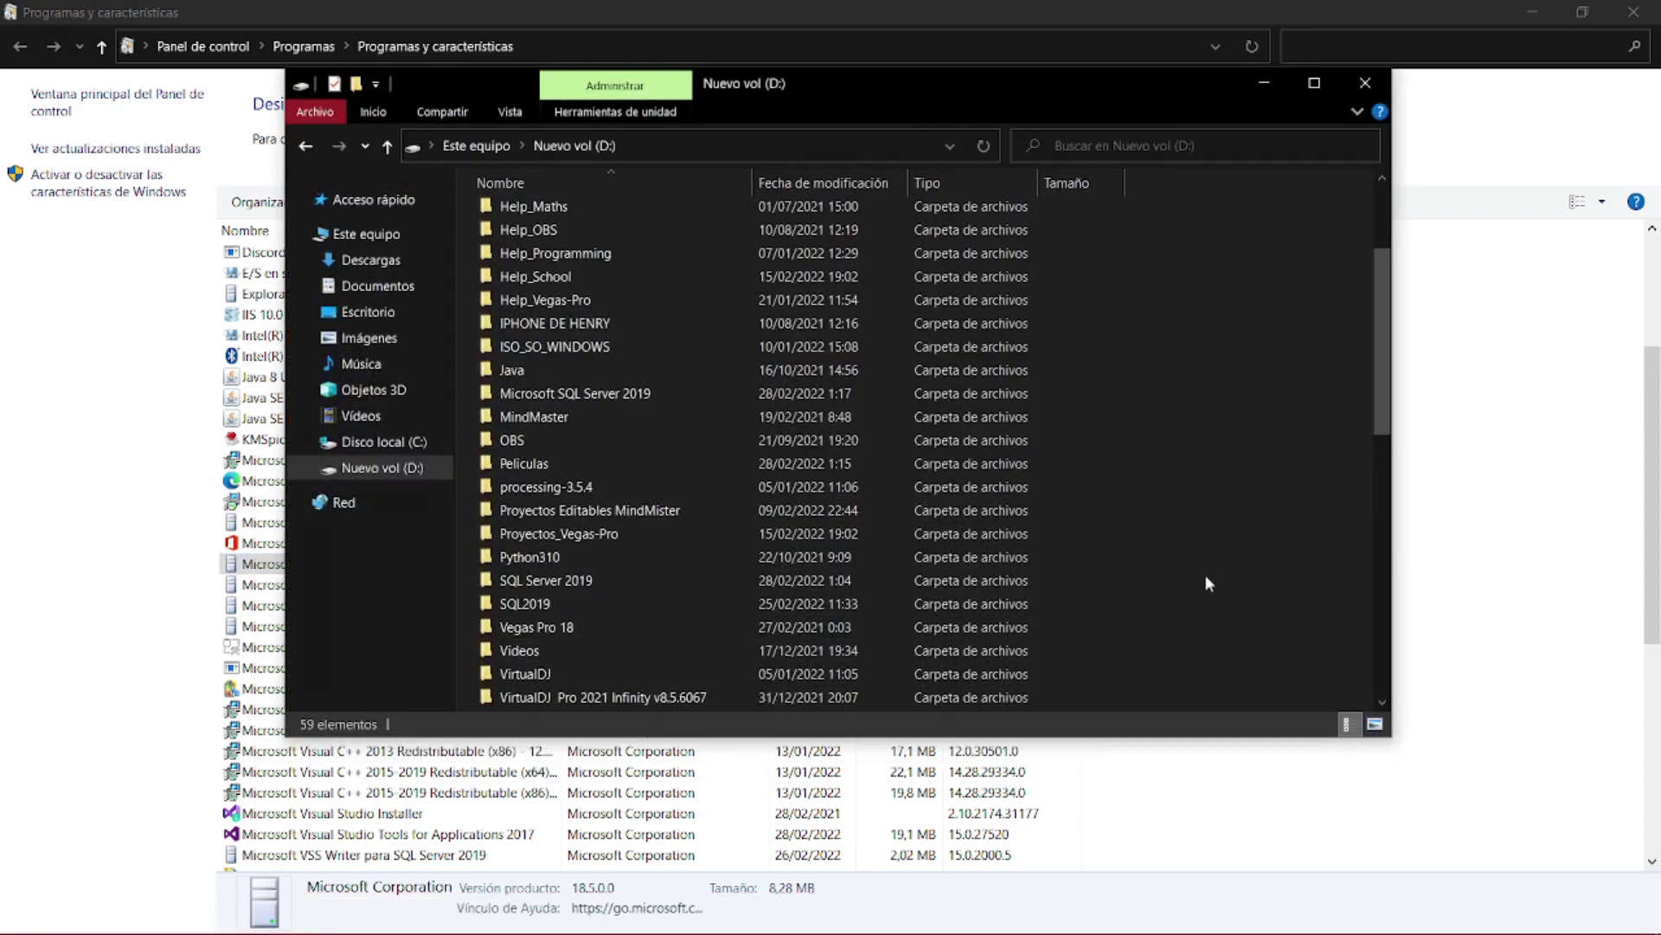
- Select the SQL Server 2019 and SQL2019 folders on the D: drive
scroll(1204, 574, down, 3)
scroll(606, 482, up, 2)
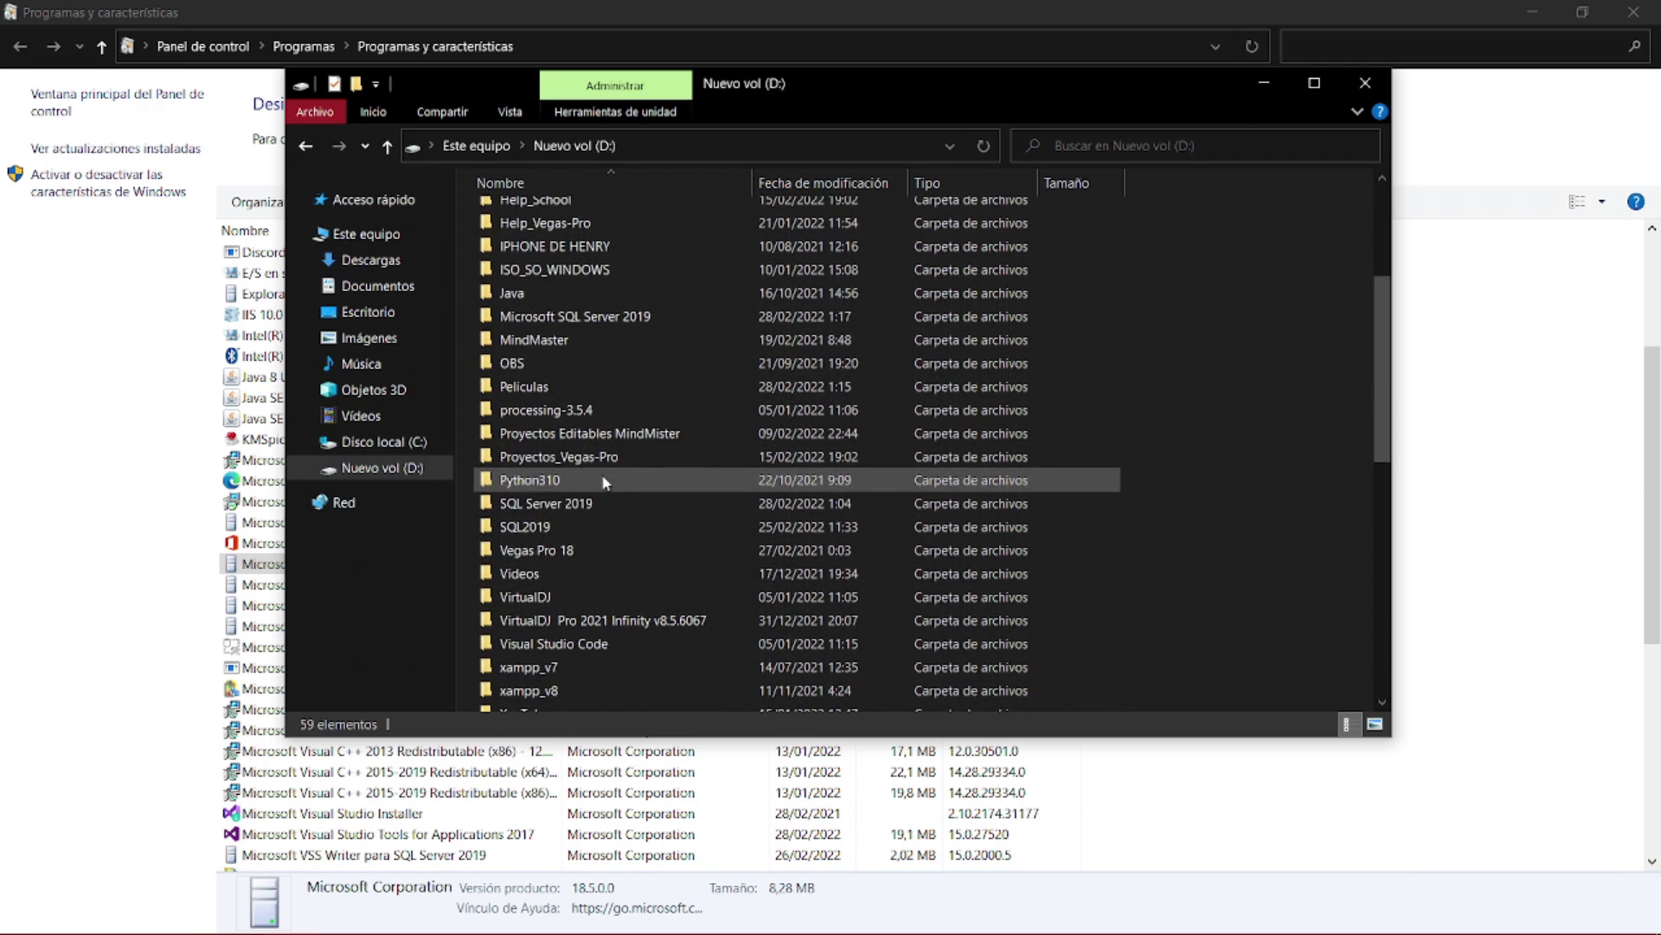
drag(468, 509, 563, 529)
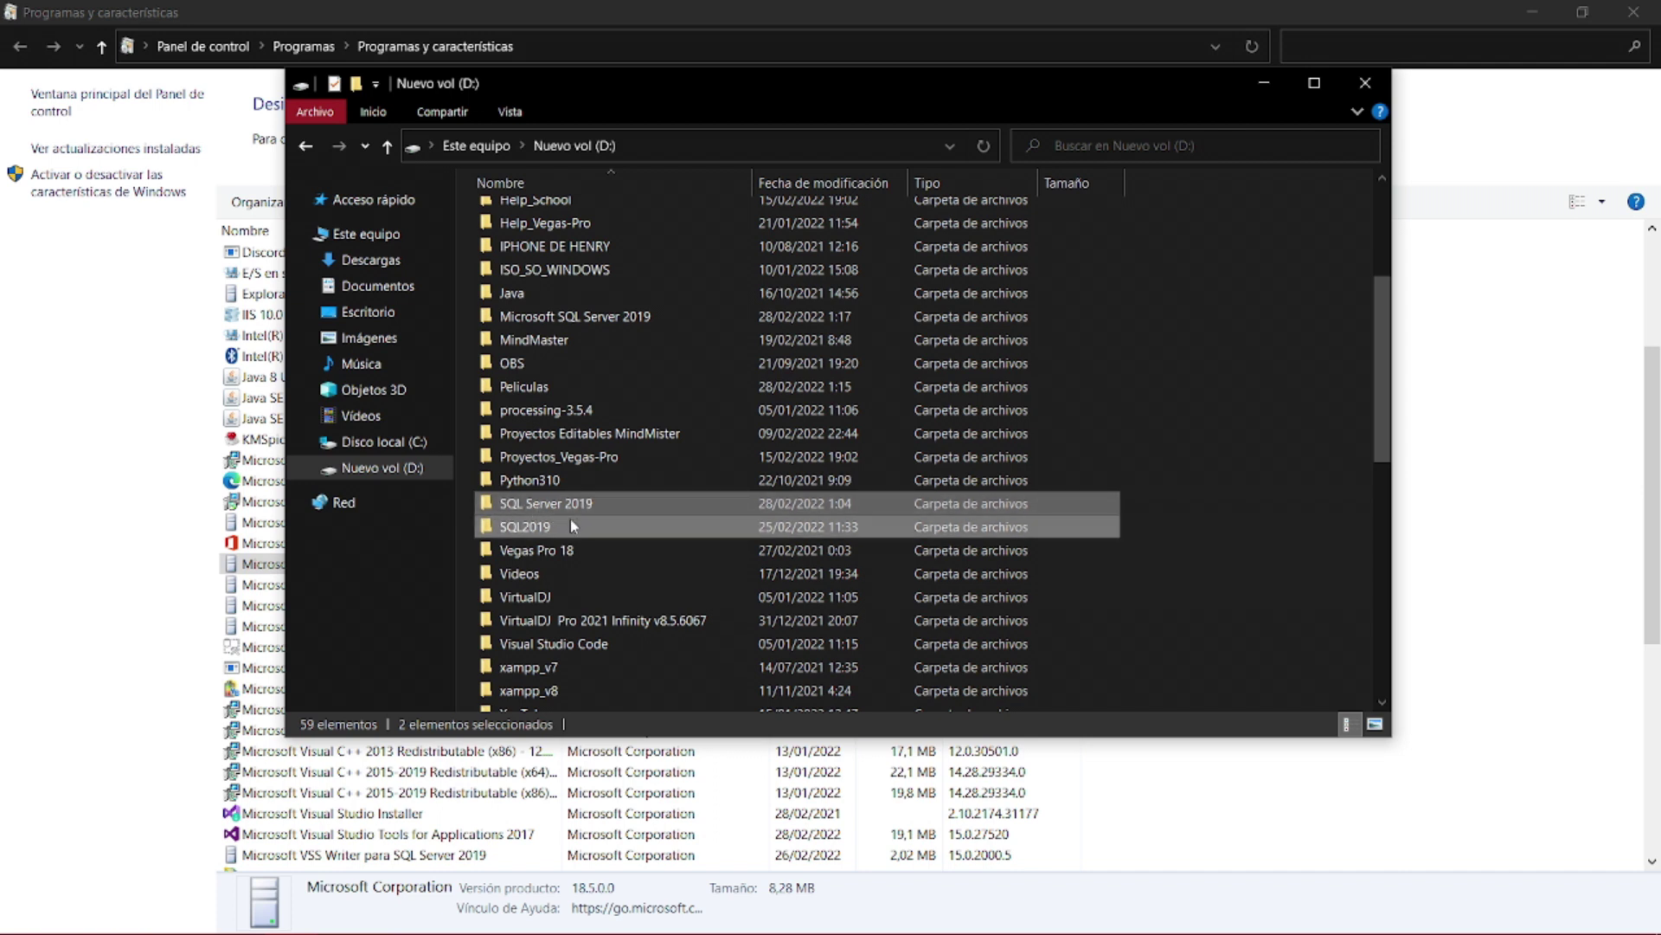
- Find the Microsoft SQL Server folder in C:\Archivos de programa
click(391, 444)
click(599, 243)
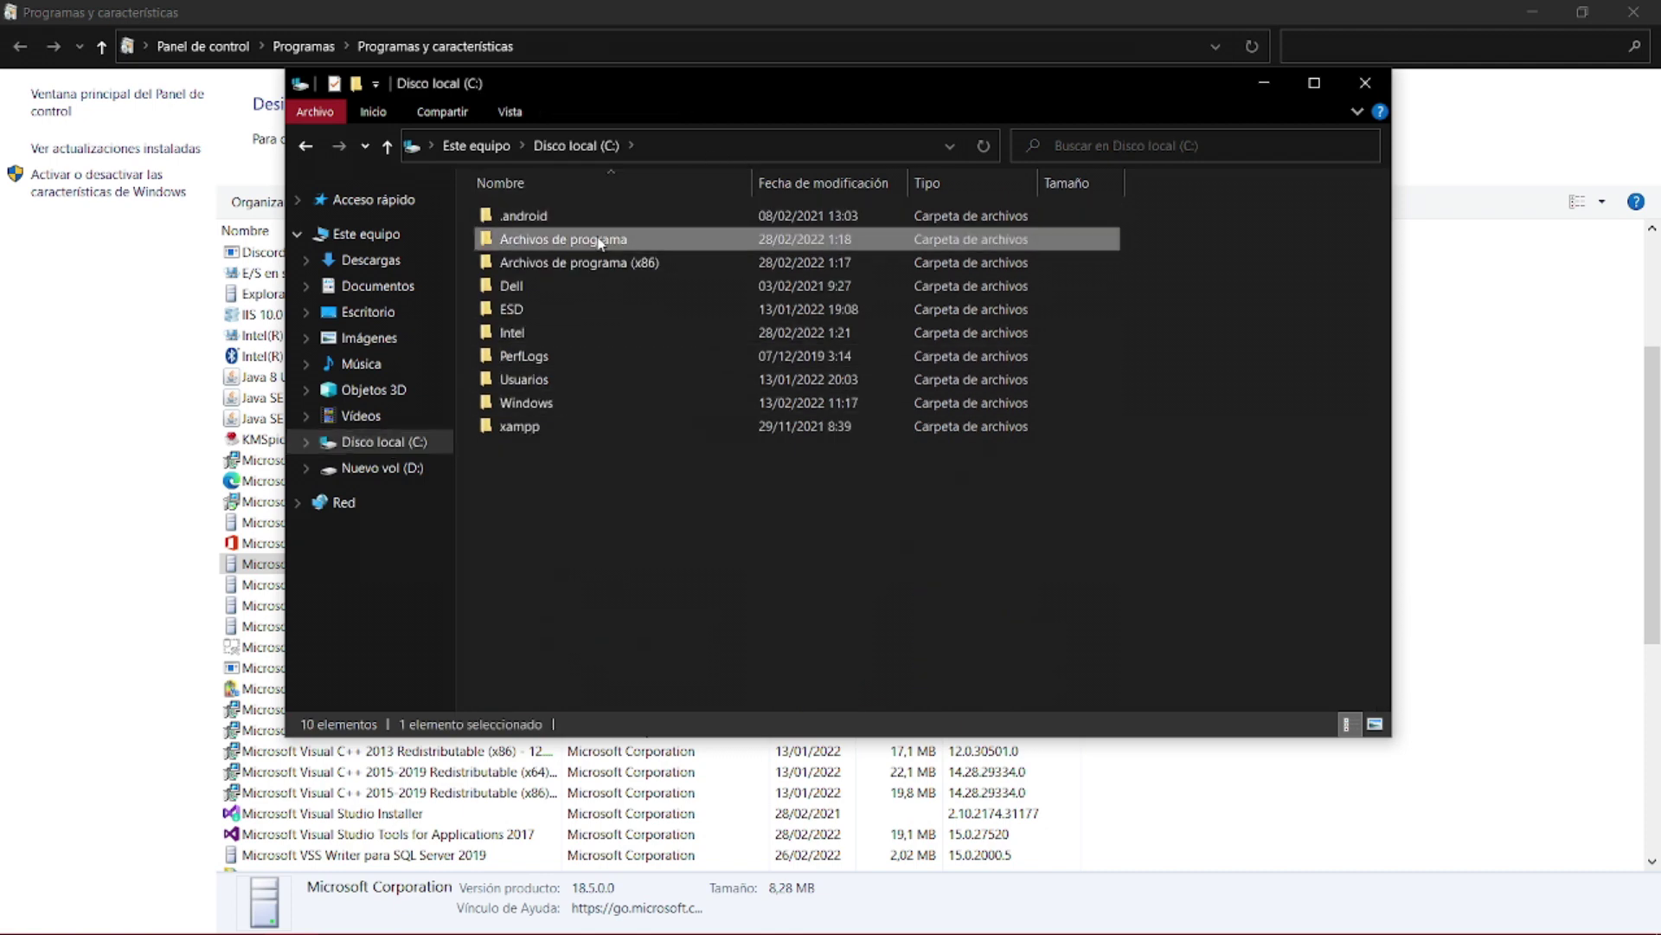
double_click(600, 244)
scroll(614, 511, down, 3)
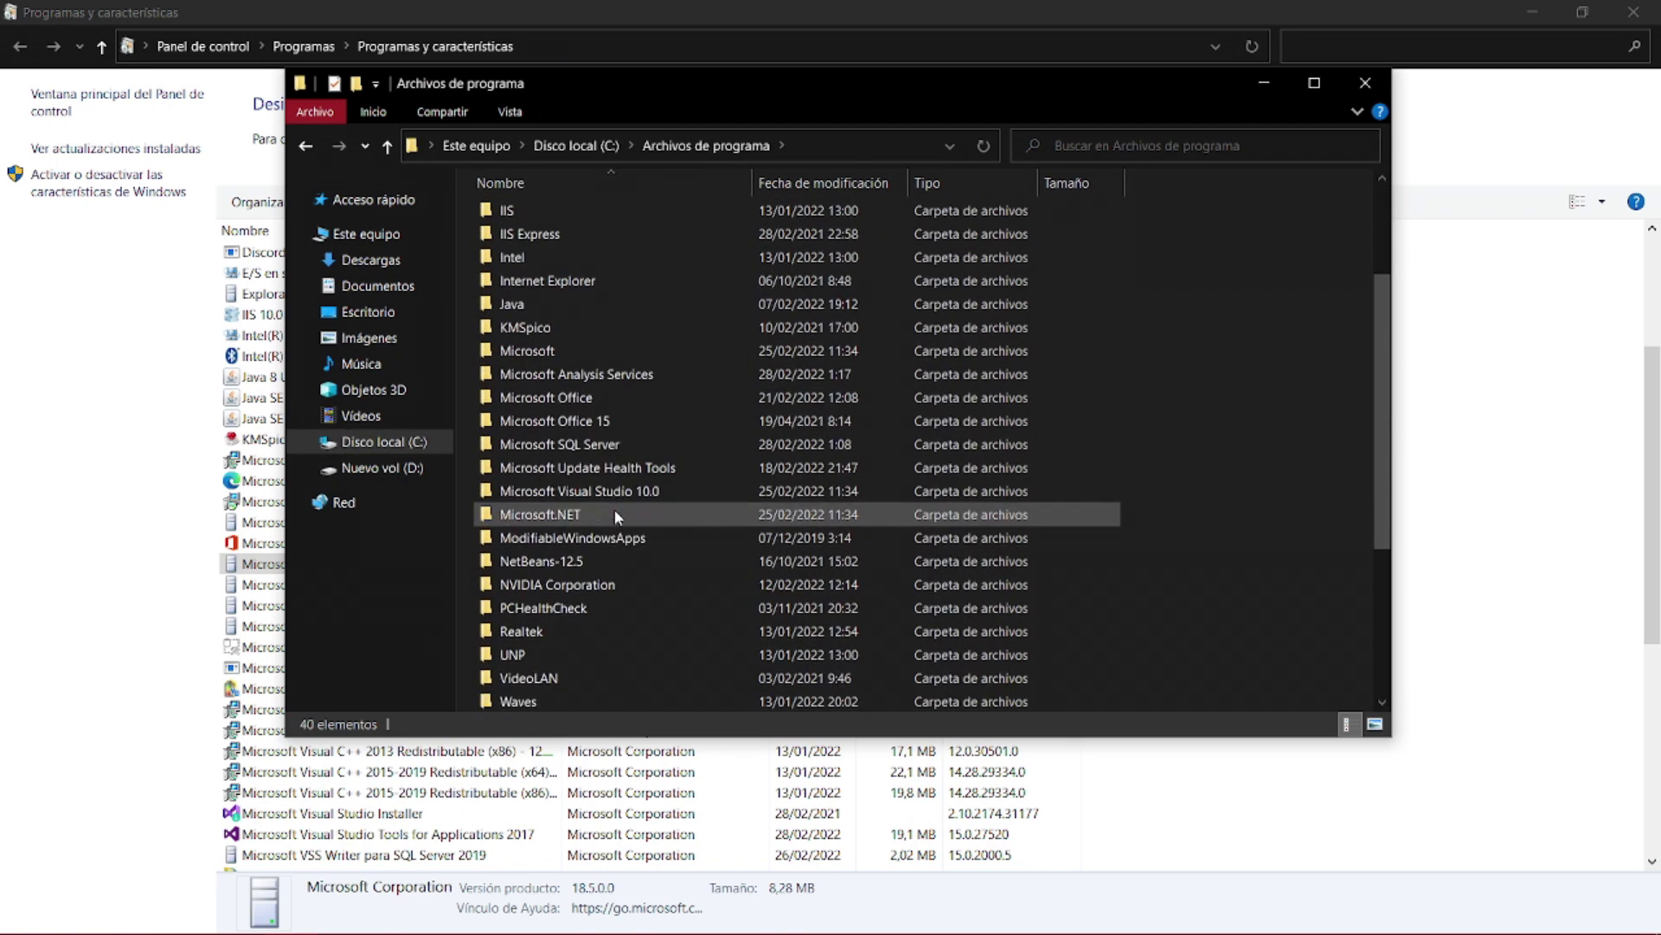
click(498, 446)
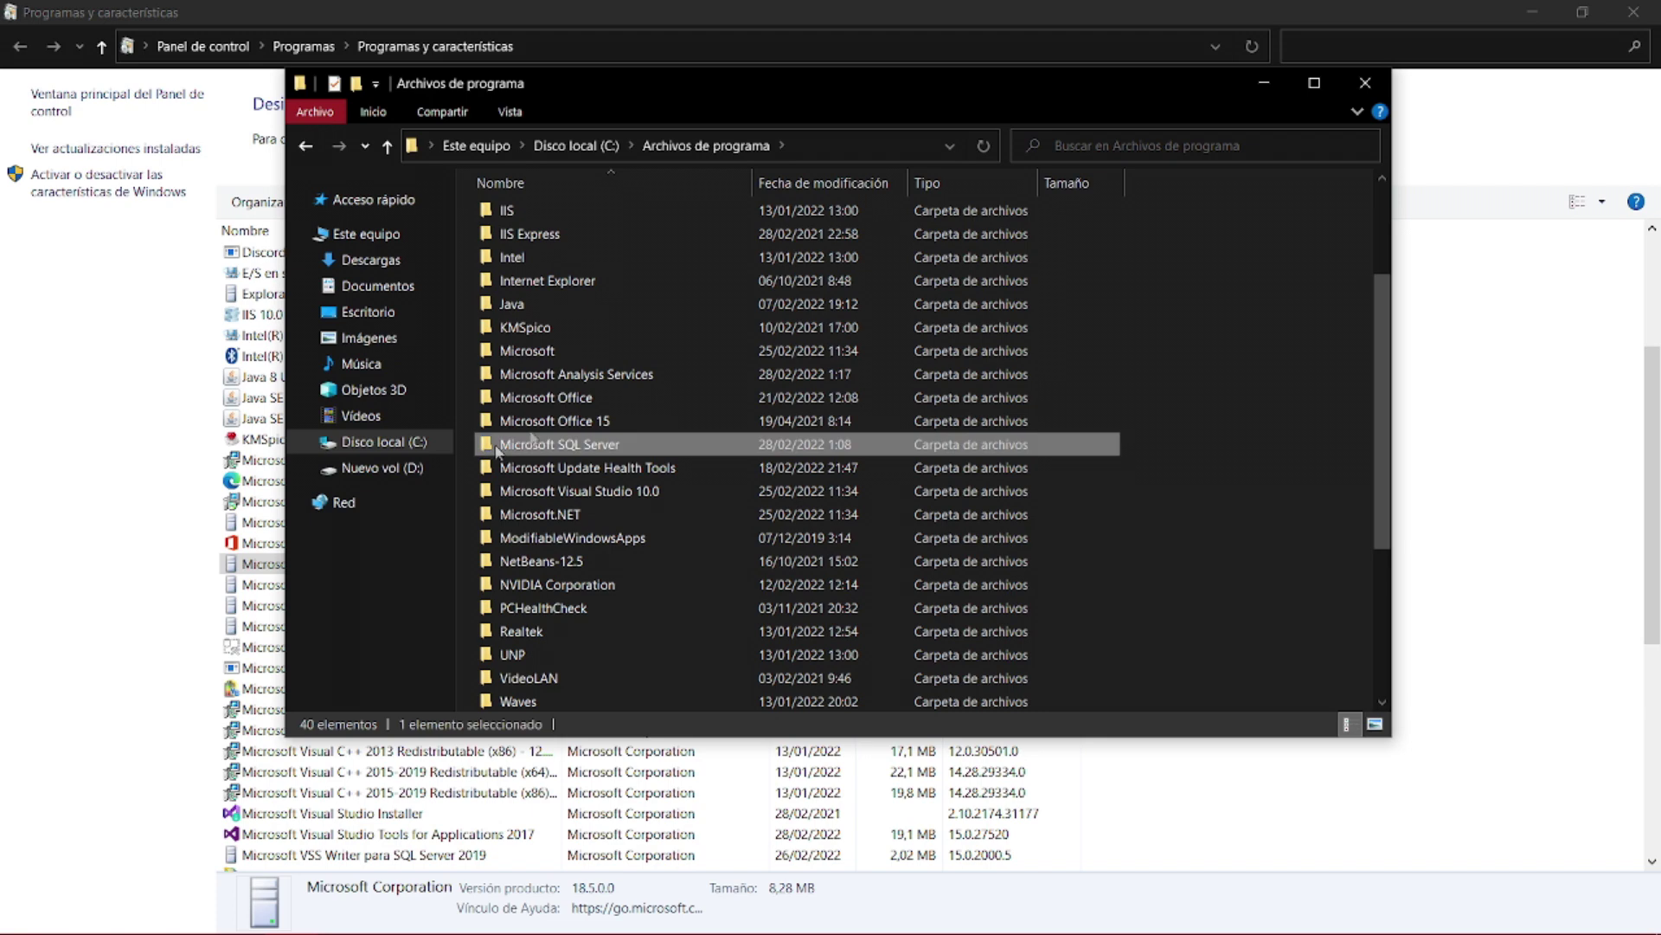
- Find Microsoft SQL Server in C:\Archivos de programa (x86), then minimize File Explorer
click(372, 445)
double_click(670, 270)
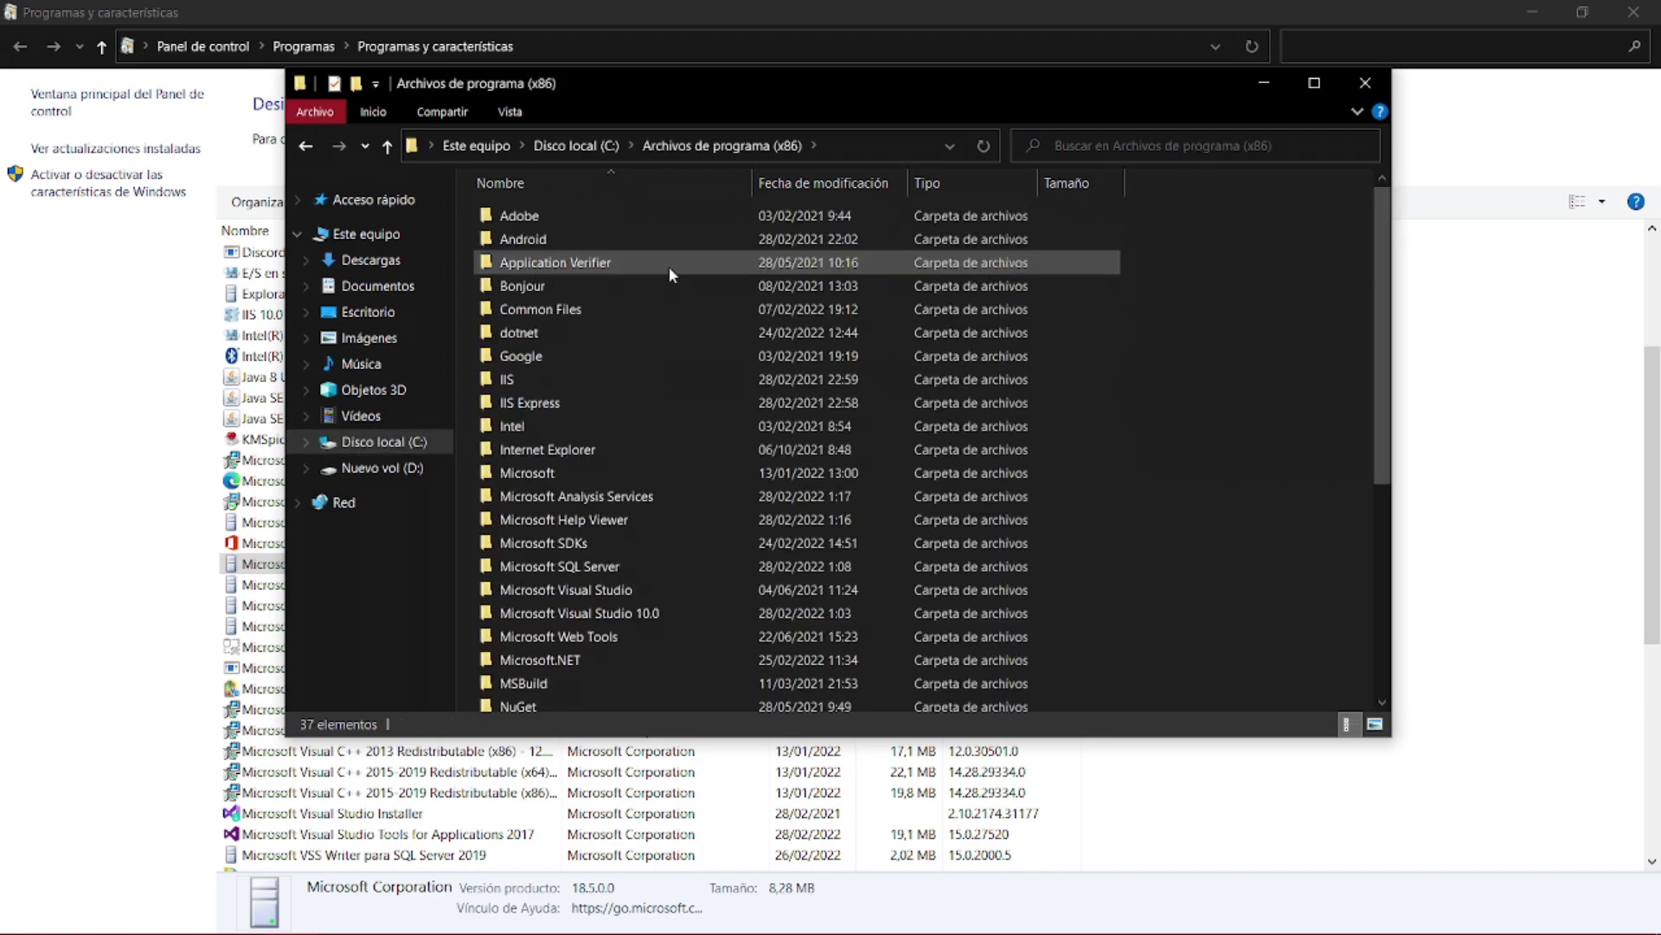
scroll(585, 543, down, 1)
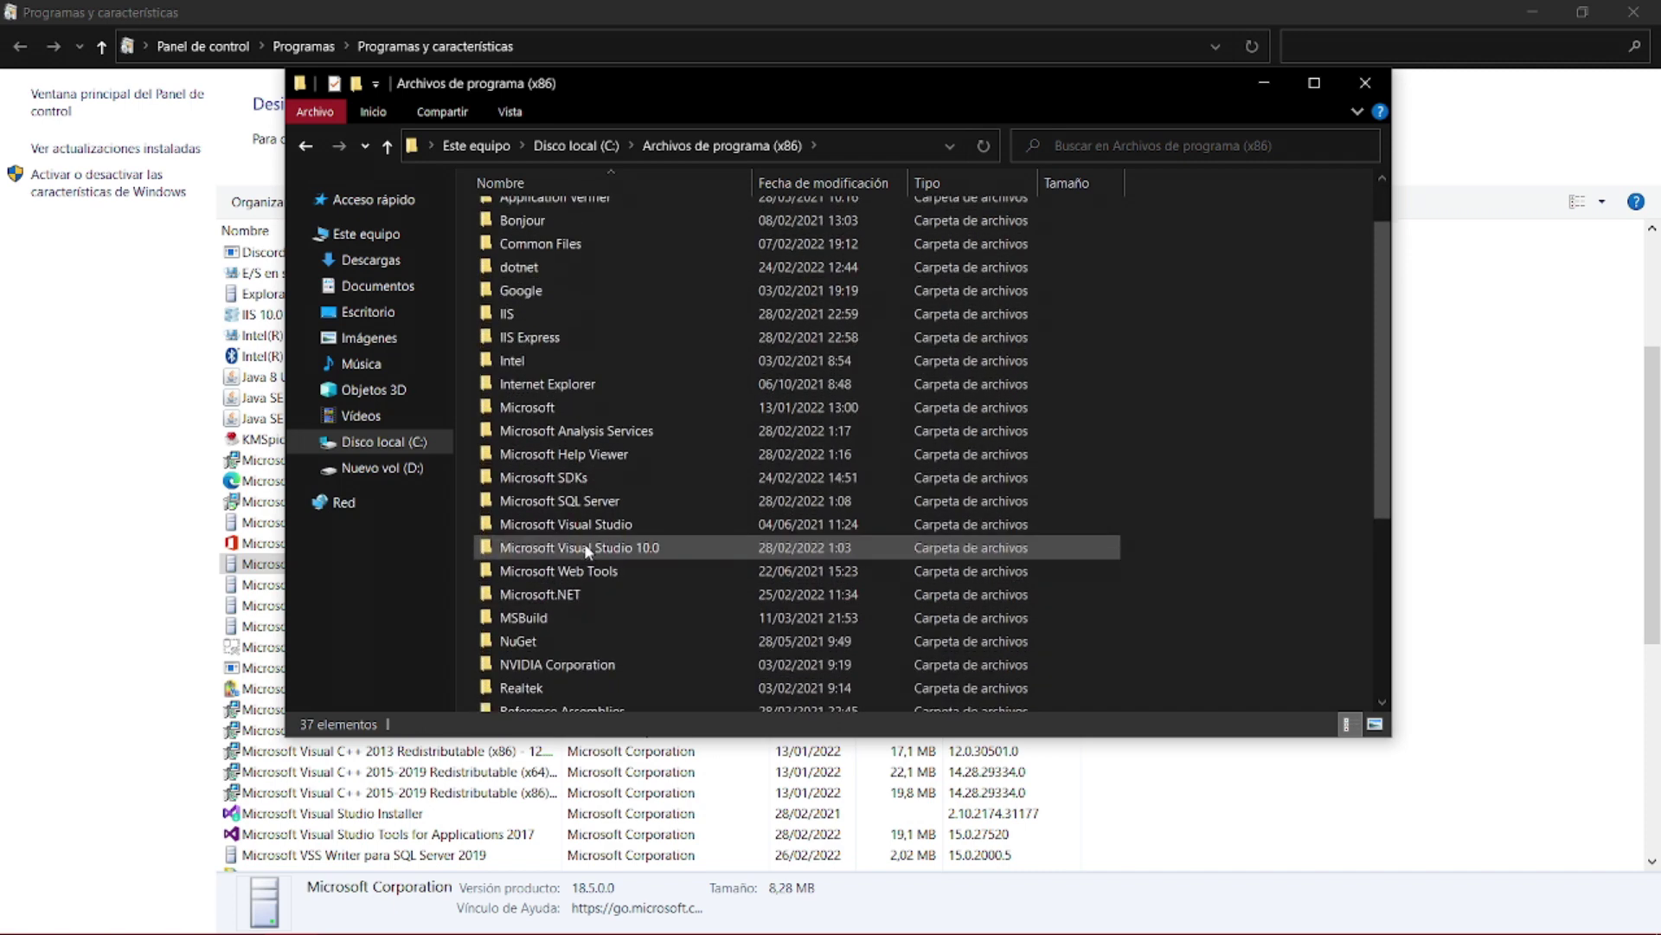
click(625, 505)
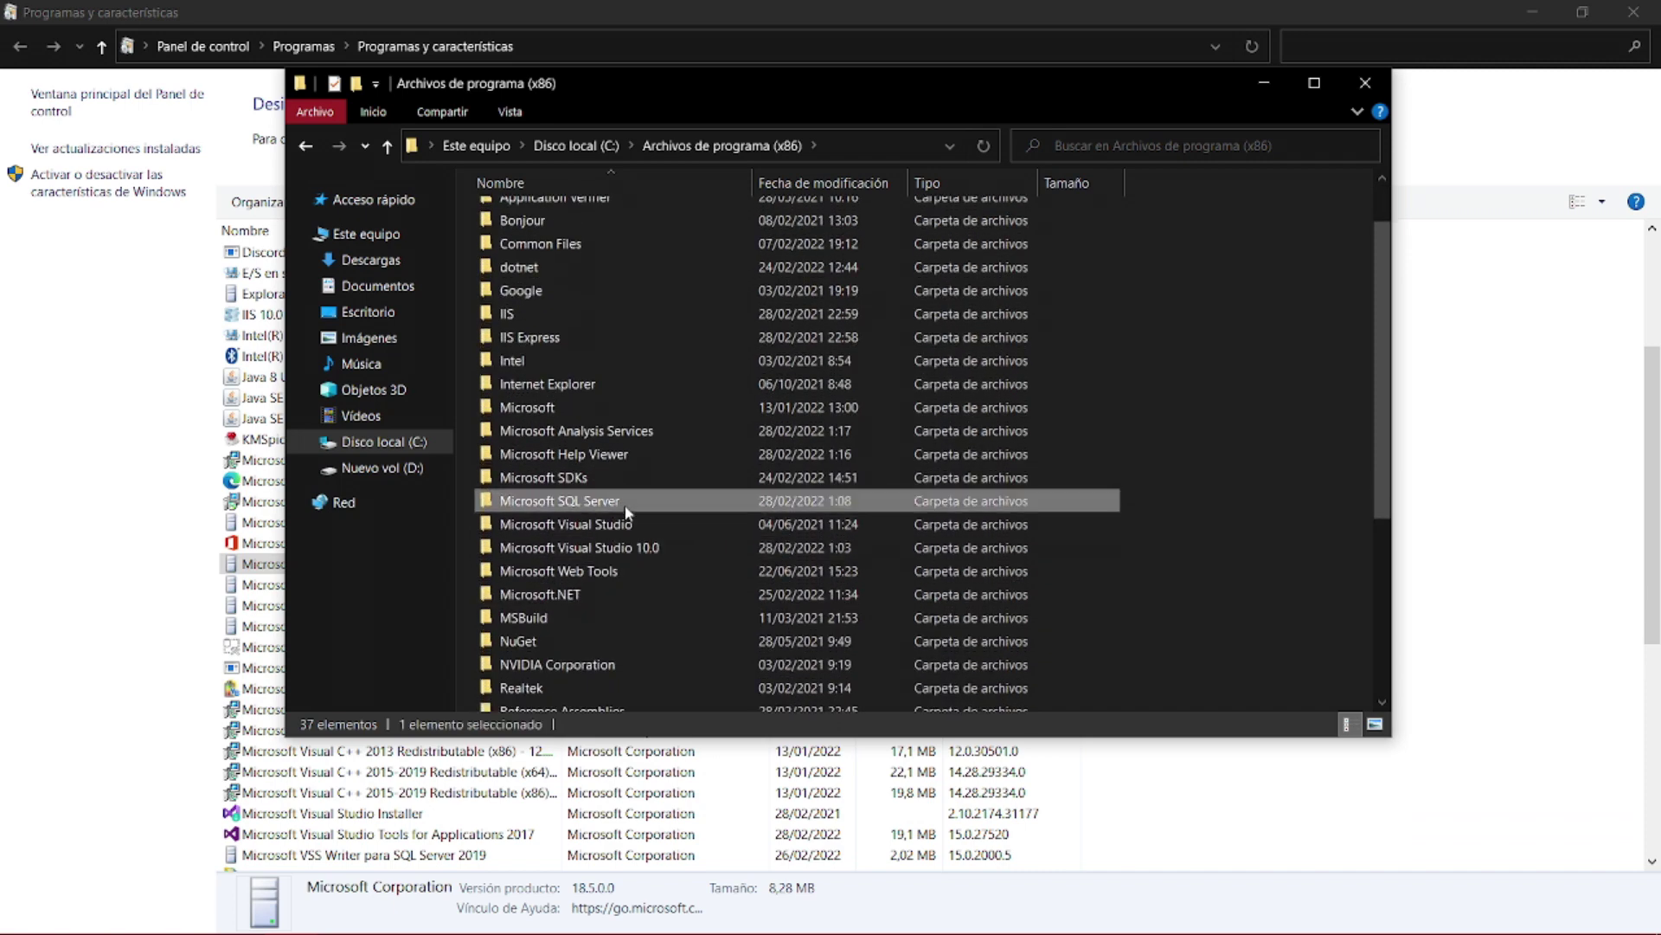
click(381, 443)
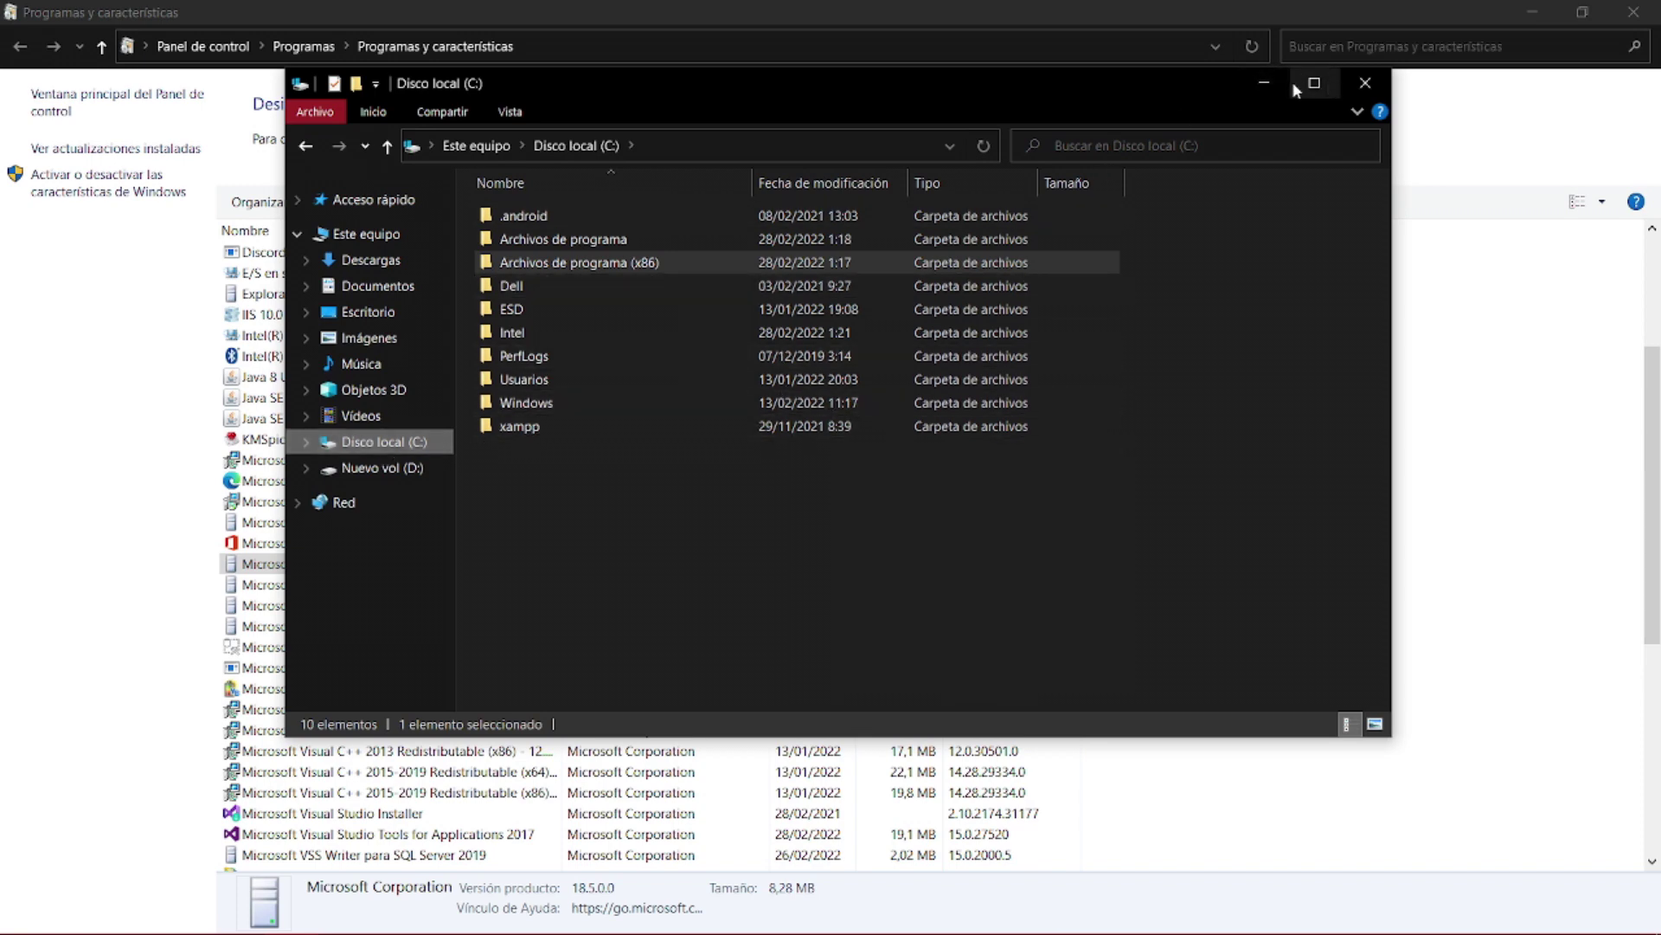
click(1266, 84)
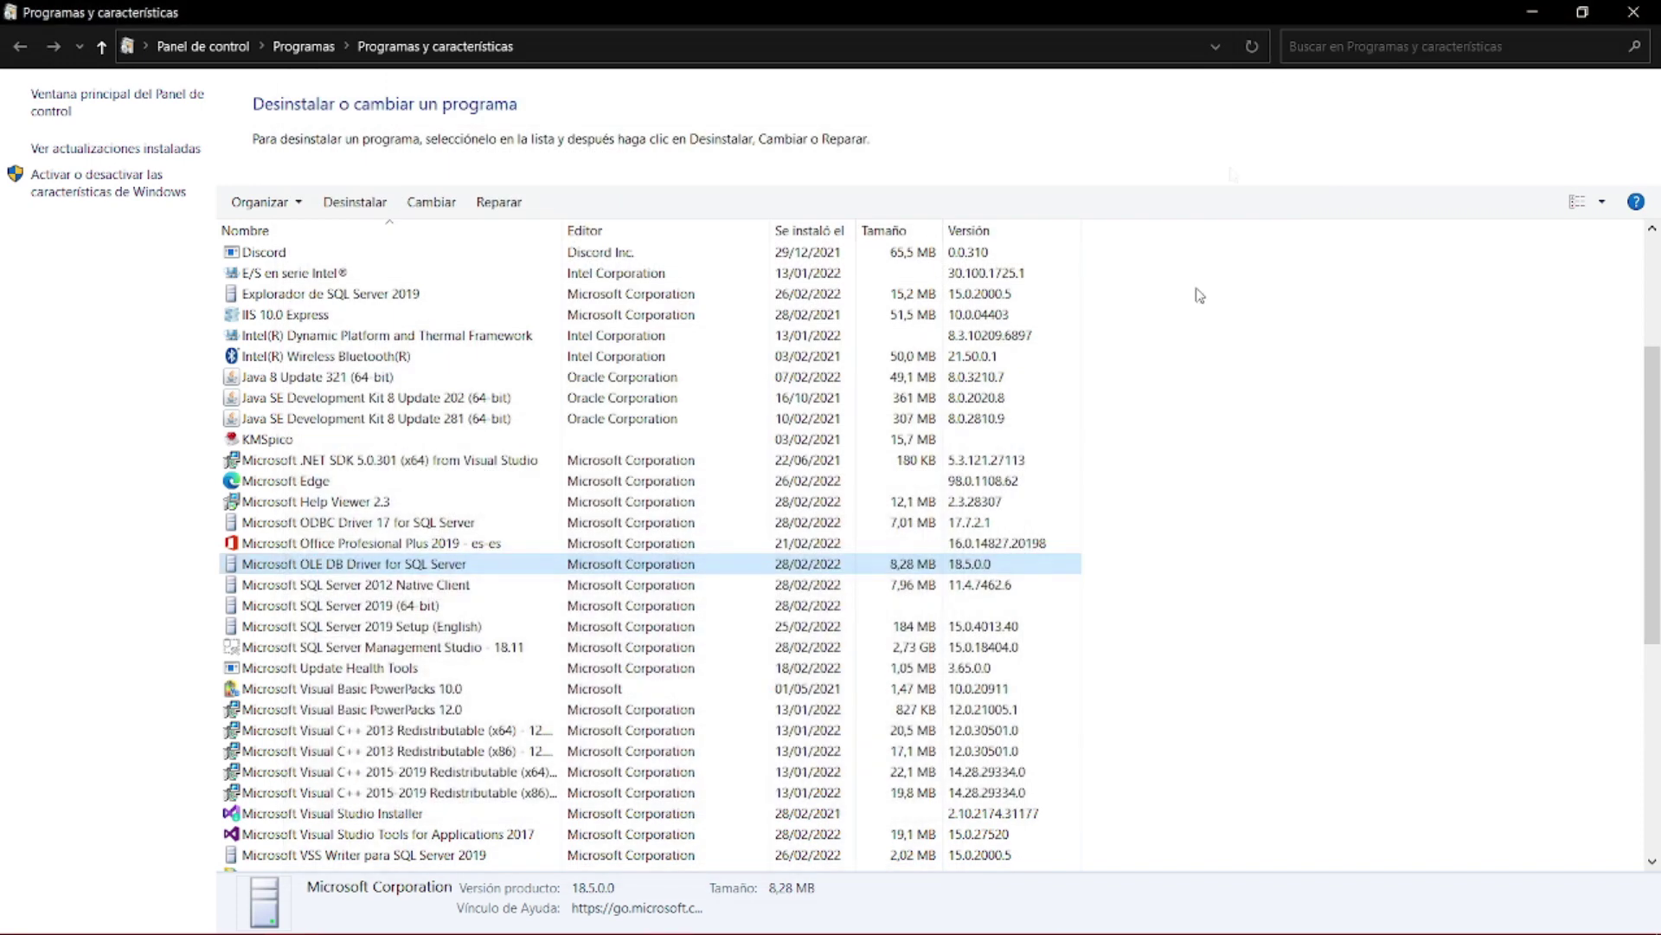
- Refresh Programas y características to list all 62 programs, then open and close Windows search
right_click(1293, 497)
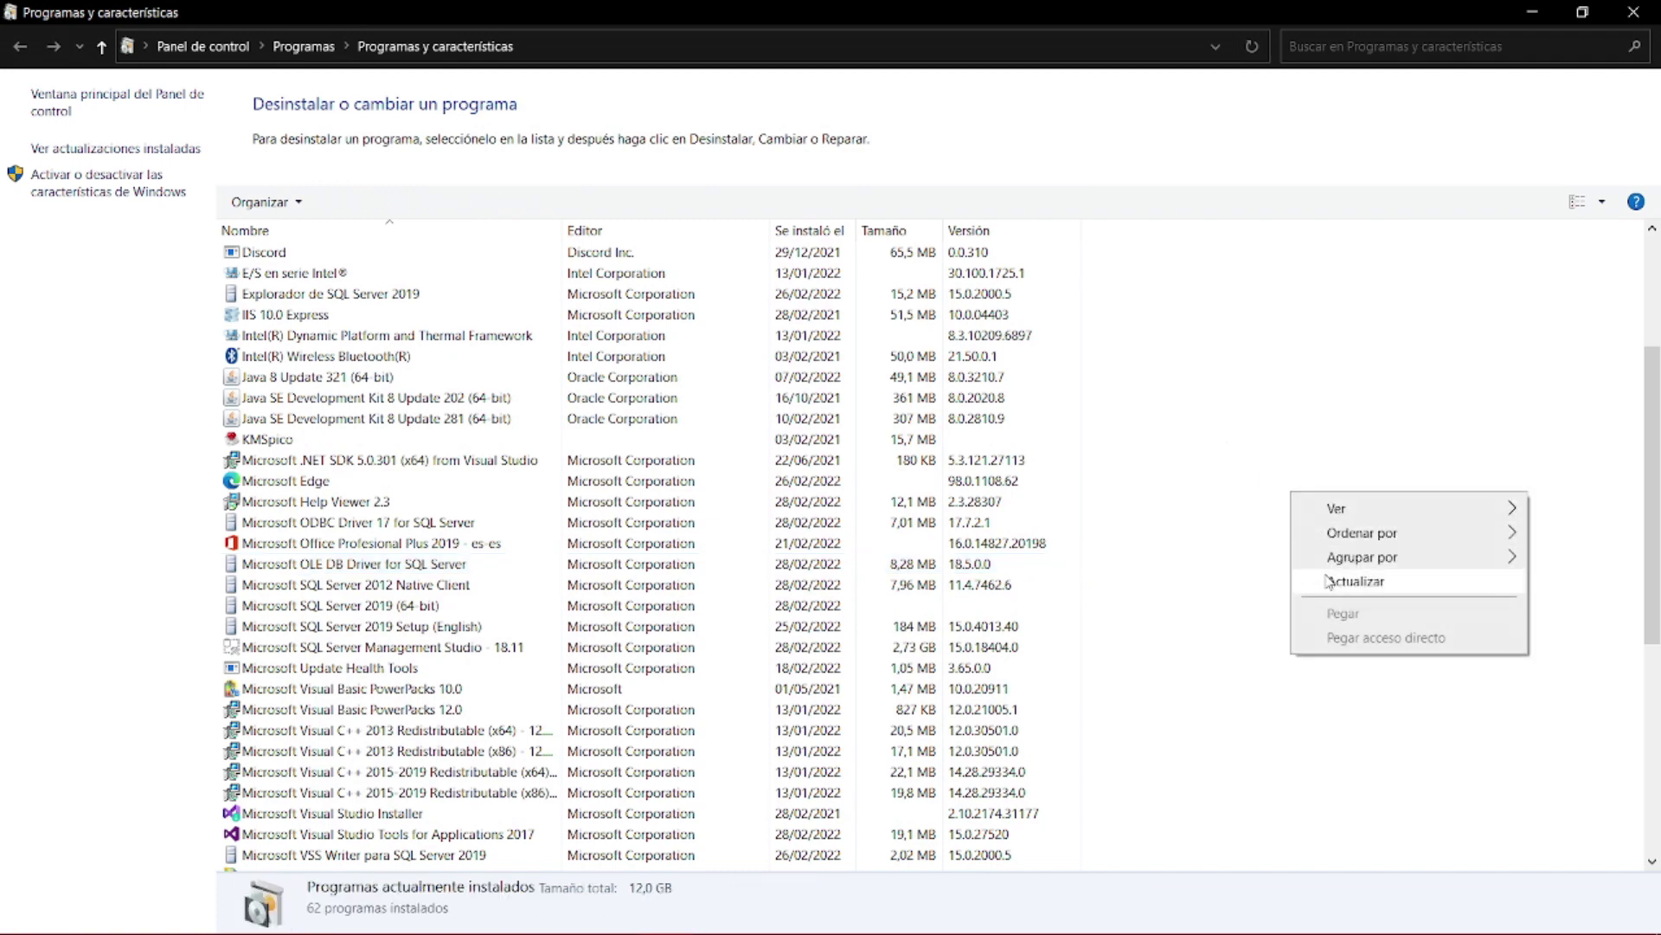
click(1328, 581)
mouse_move(260, 909)
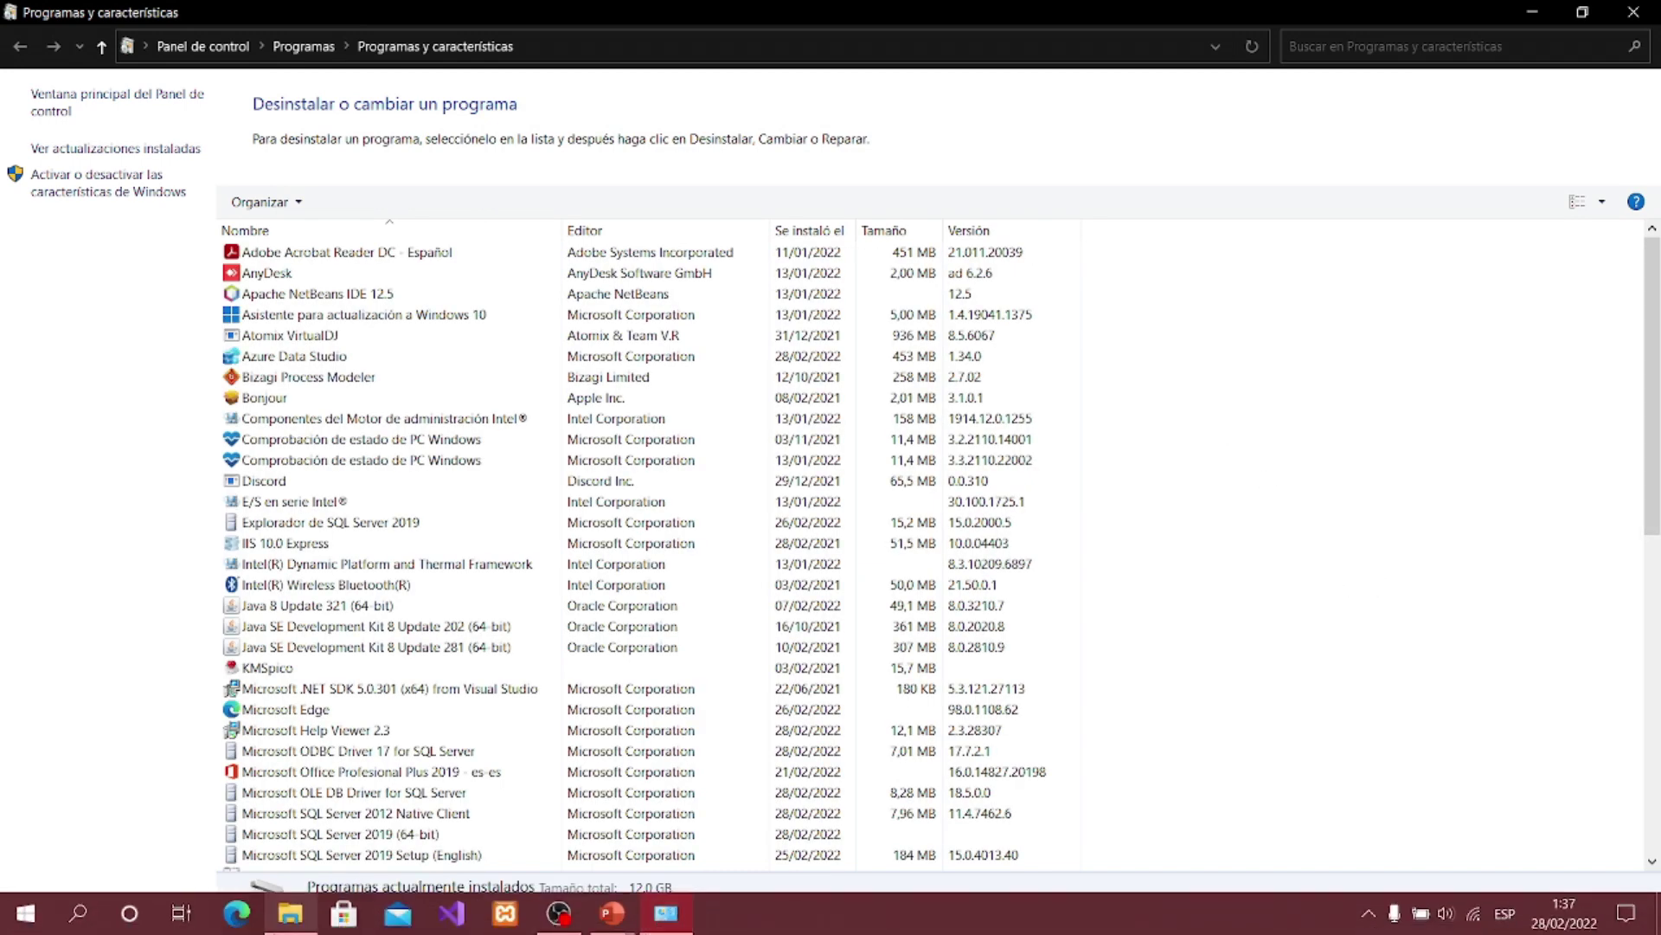
click(77, 913)
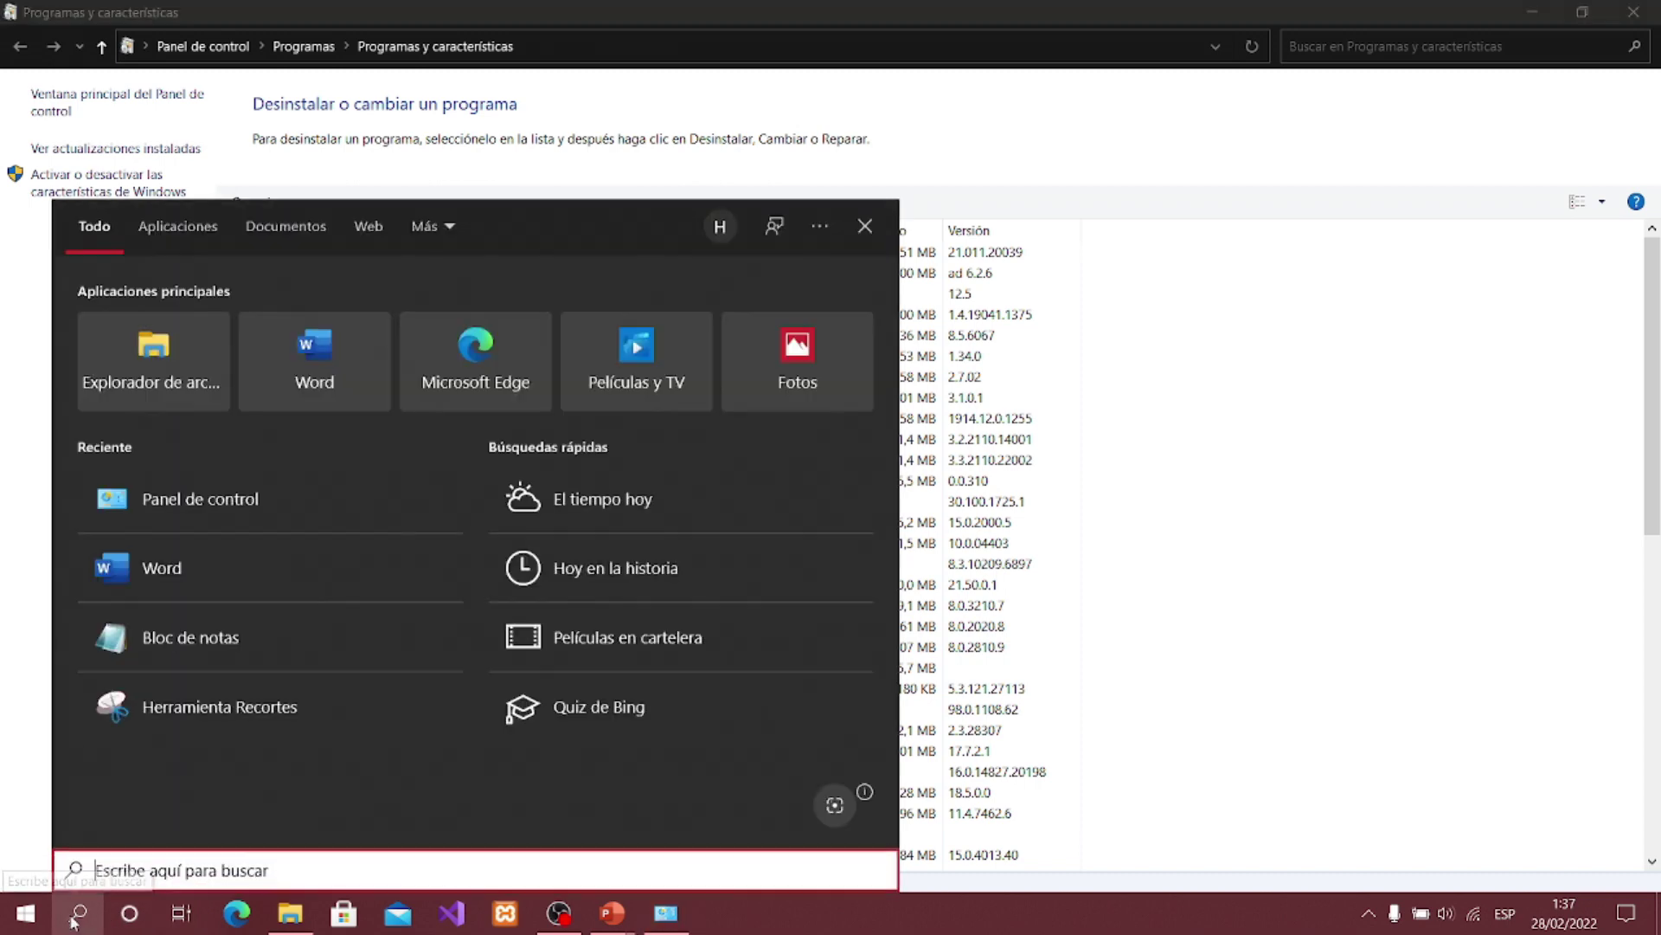
click(26, 913)
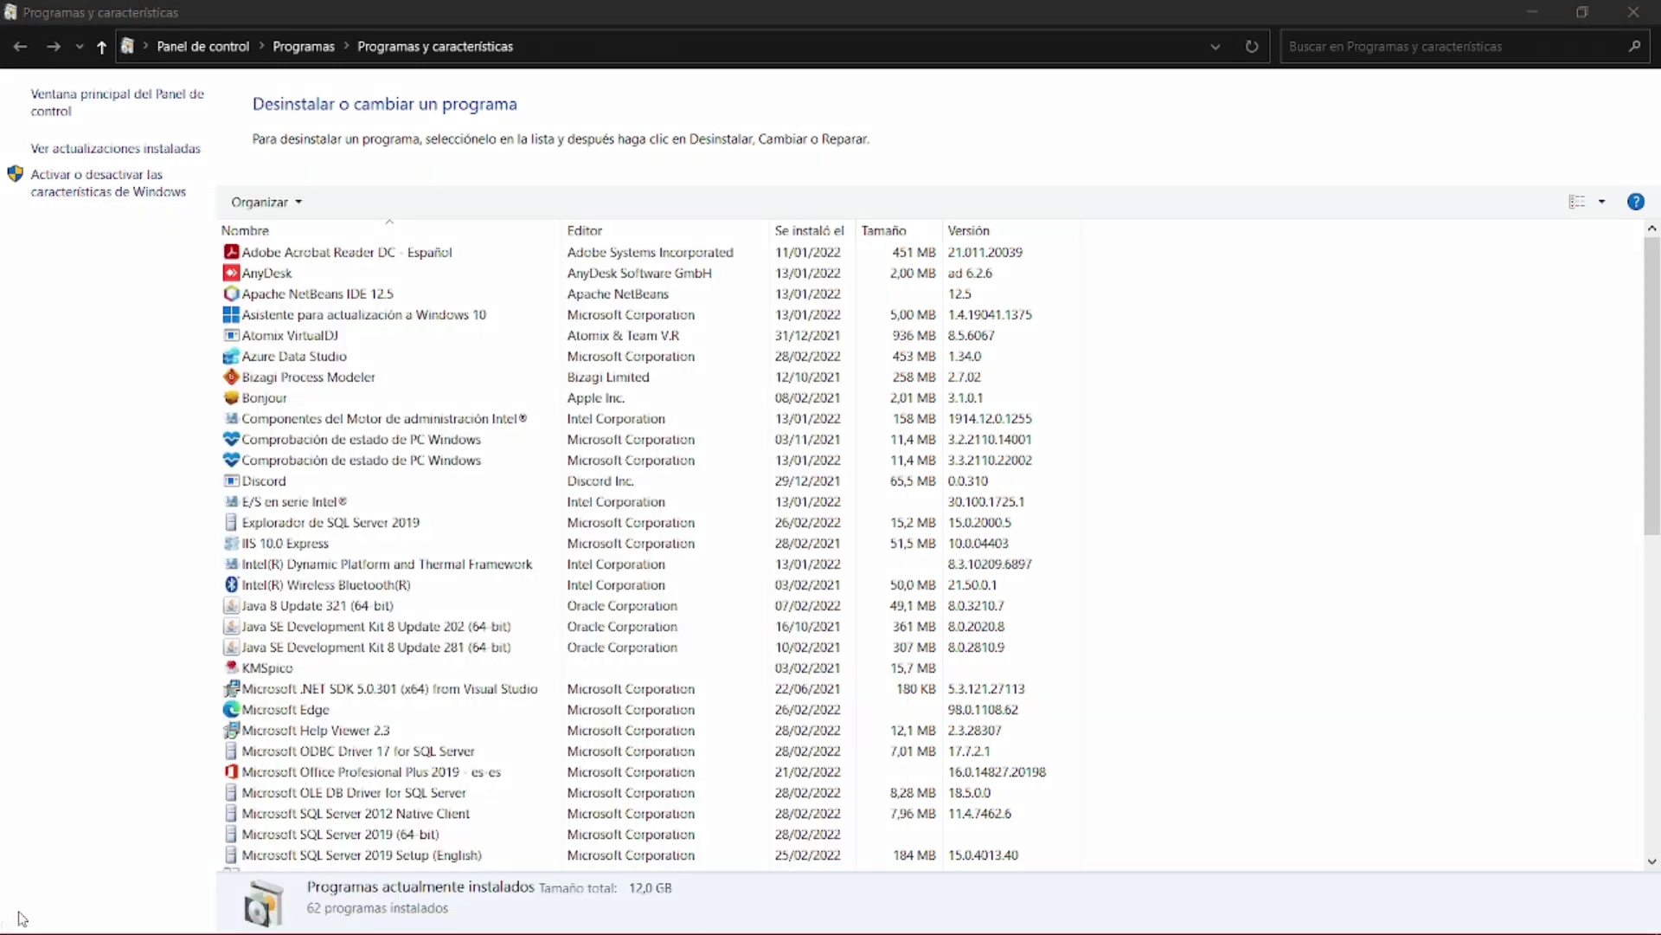
mouse_move(19, 926)
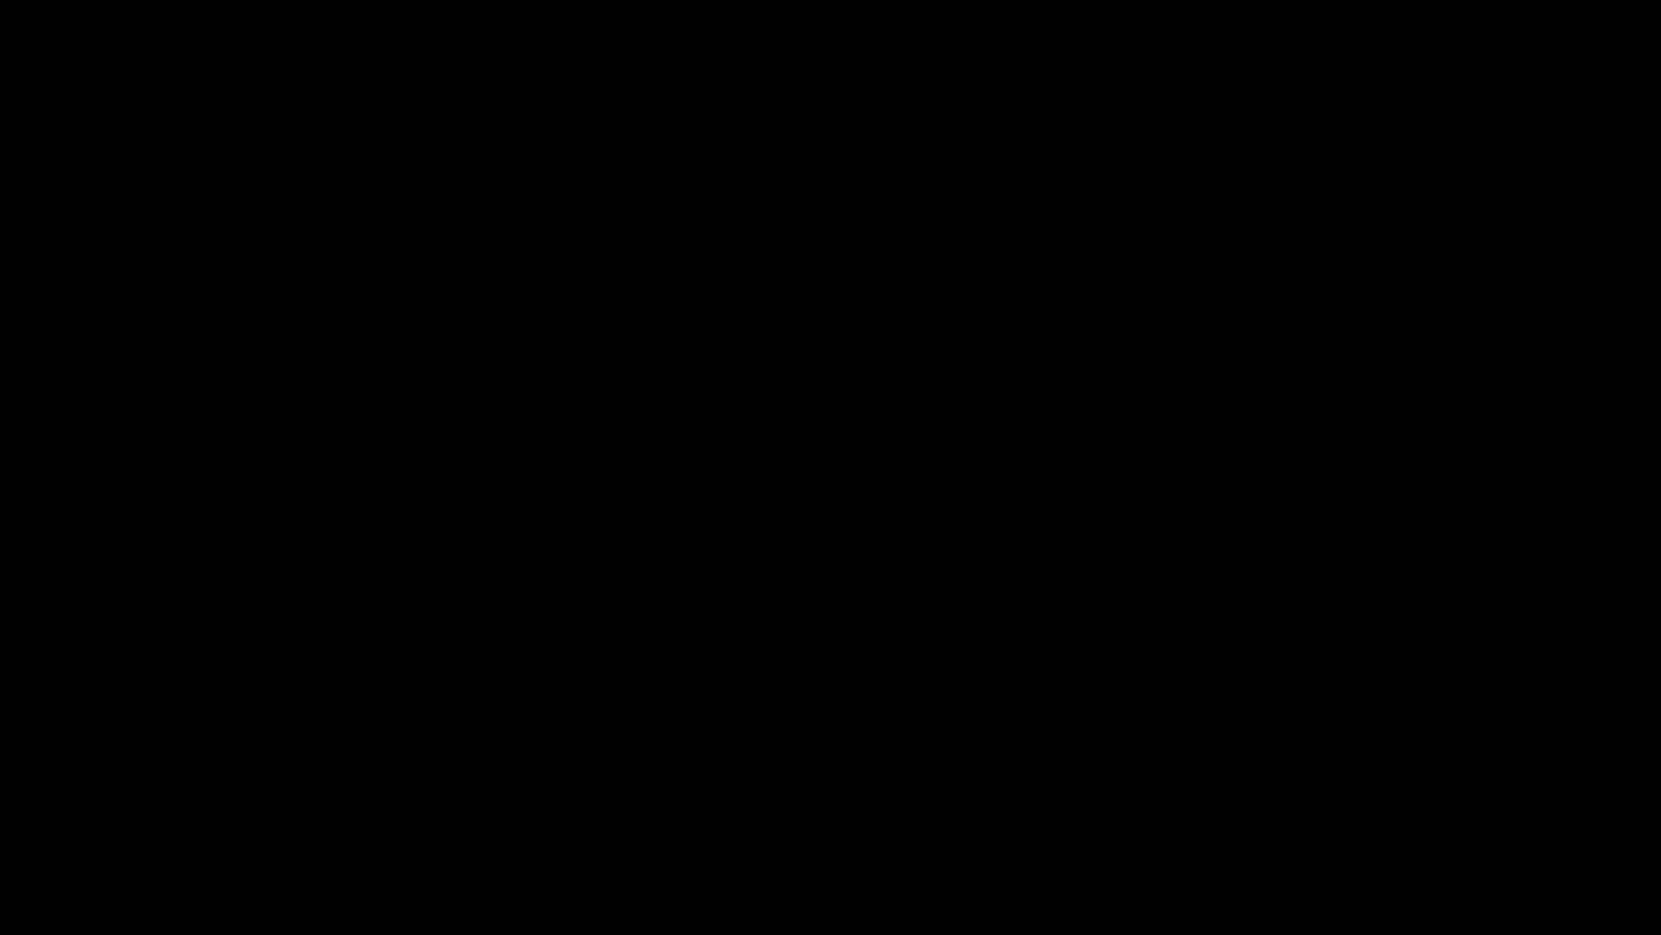